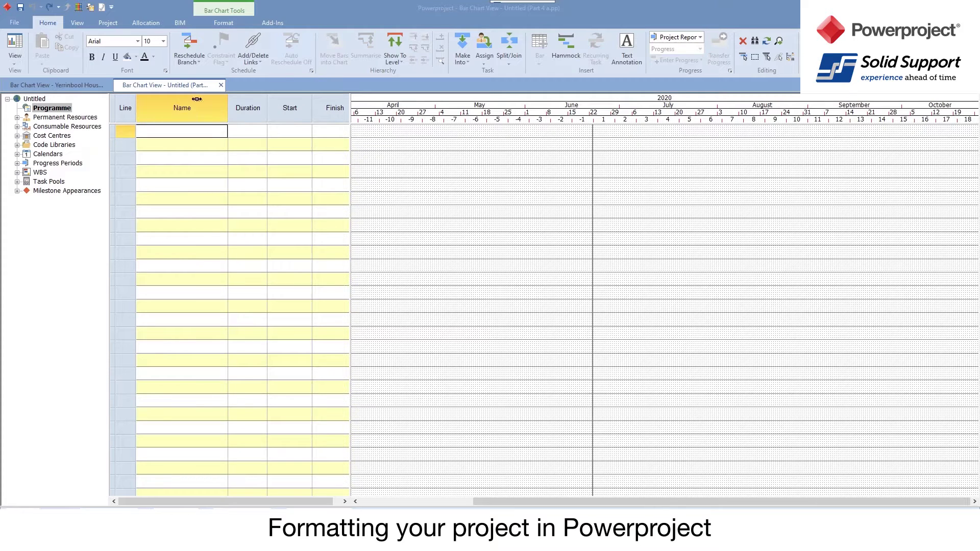
# Enter Task 1 to Task 8 in the bar chart with durations 5d, 4d, 3d, 5d, 3d, 4d, 2d and 5d
pyautogui.moveTo(196, 98); pyautogui.dragTo(237, 106)
pyautogui.write('Task 1\t5d Task 2\t4d Task 3\t3d Task 4\t5d Task 5\t3d Task 6\t4d Task 7\t2d Task 8\t5d')
pyautogui.press('Escape')
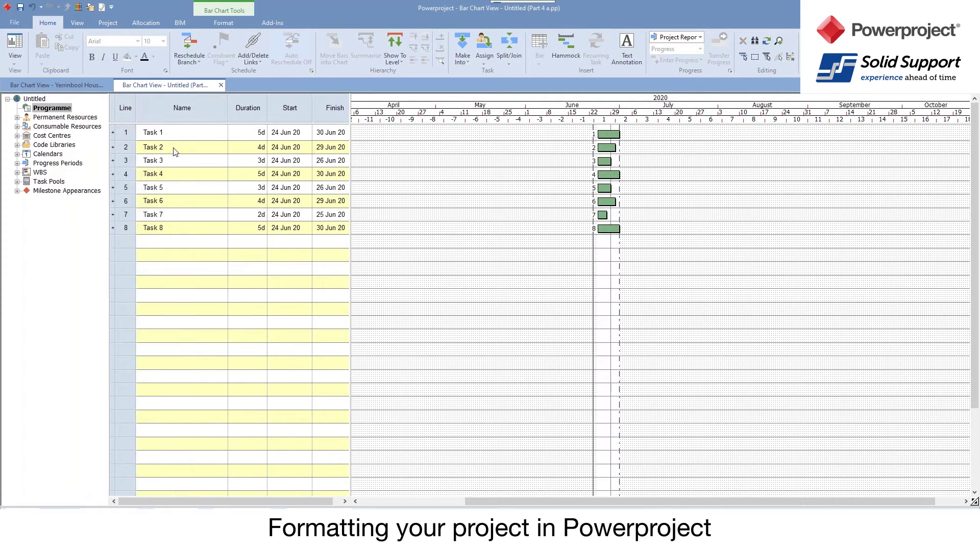
# Link Task 1 through Task 8 in sequence and reschedule the branch
pyautogui.moveTo(149, 134); pyautogui.dragTo(154, 228)
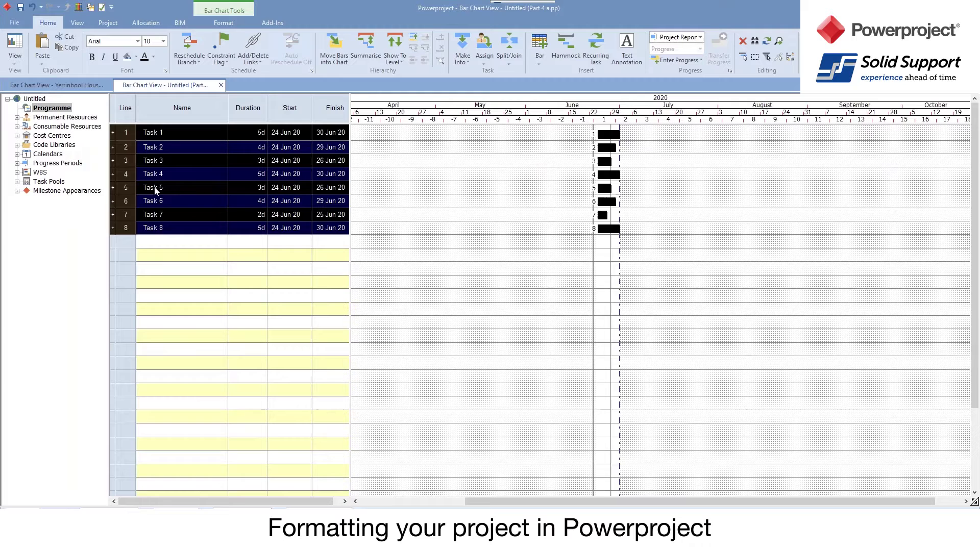
pyautogui.click(244, 60)
pyautogui.click(258, 76)
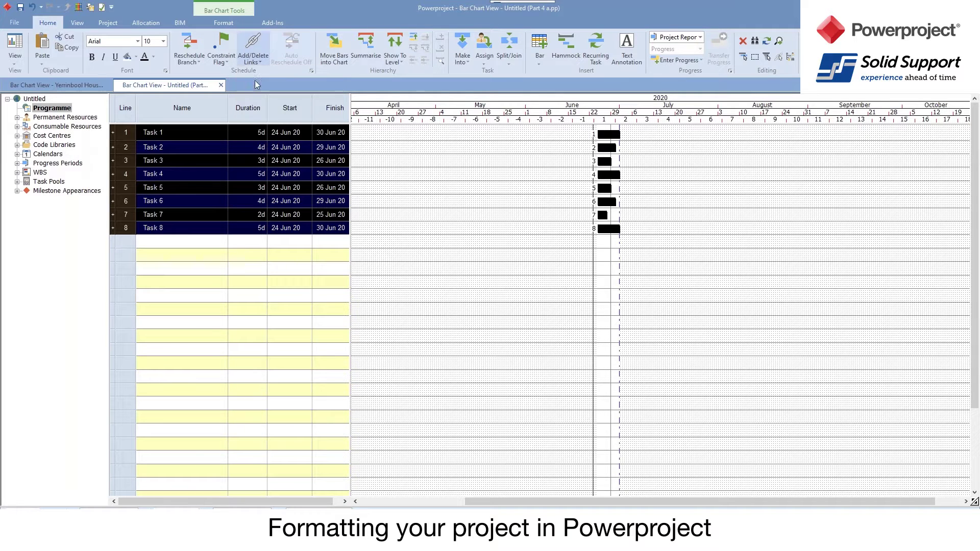
pyautogui.click(189, 48)
pyautogui.click(528, 304)
pyautogui.click(510, 248)
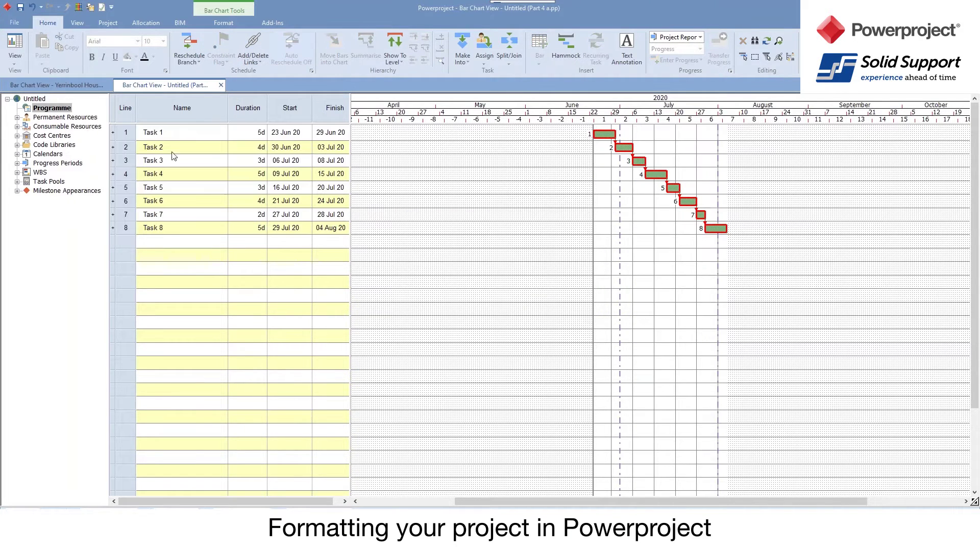
# Summarise Task 1 to Task 3 under a new summary row named Phase 1
pyautogui.moveTo(130, 135); pyautogui.dragTo(131, 161)
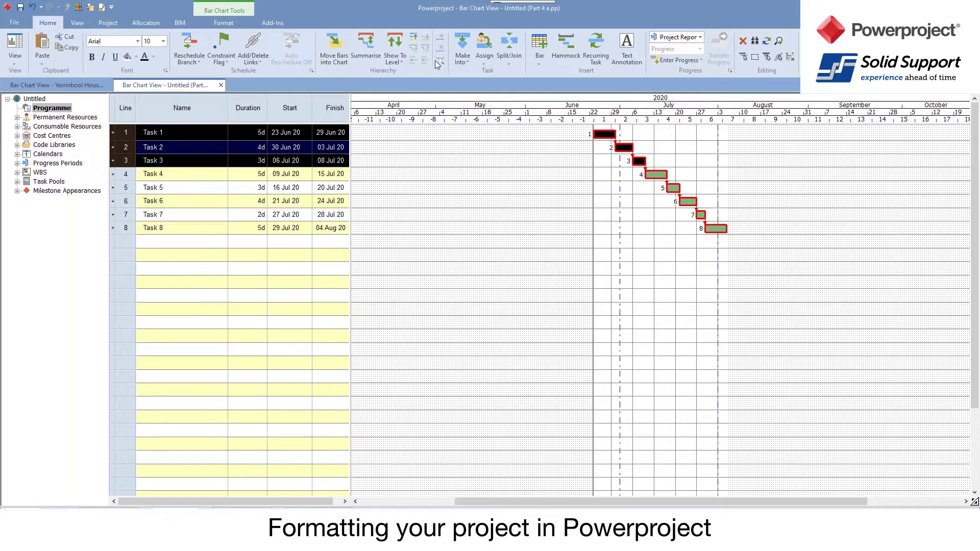
pyautogui.click(365, 43)
pyautogui.click(194, 133)
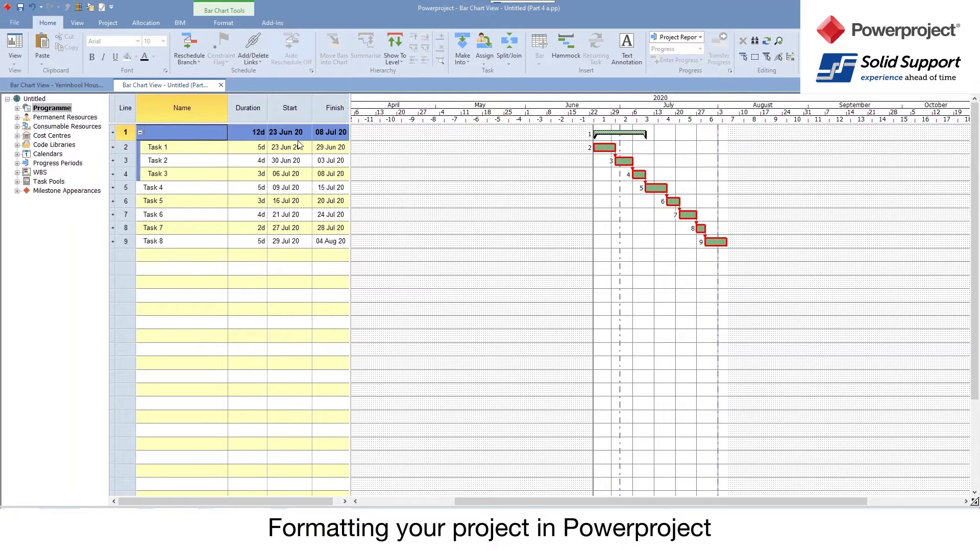
pyautogui.write('Phase 1')
pyautogui.press('Return')
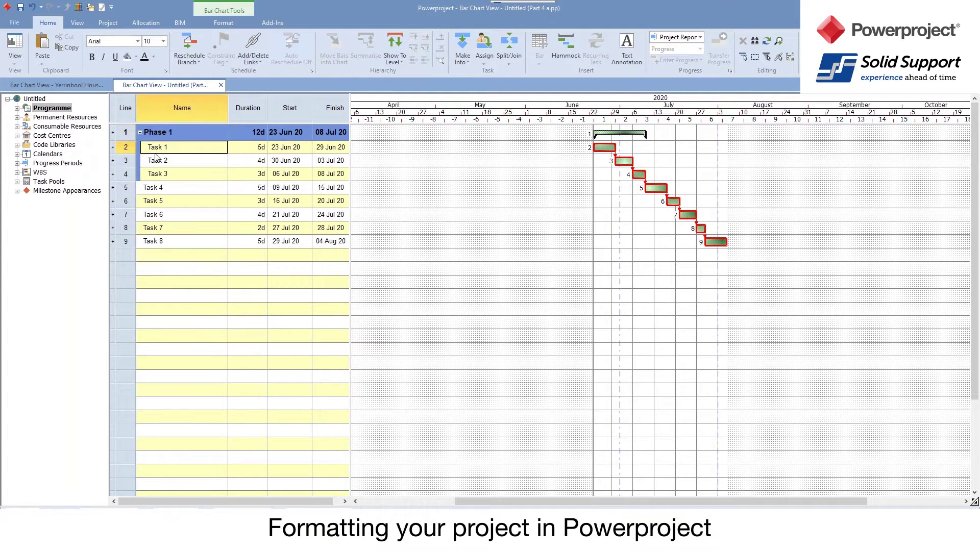
# Summarise Task 4 to Task 6 under a new summary row named Phase 3
pyautogui.moveTo(125, 188); pyautogui.dragTo(125, 214)
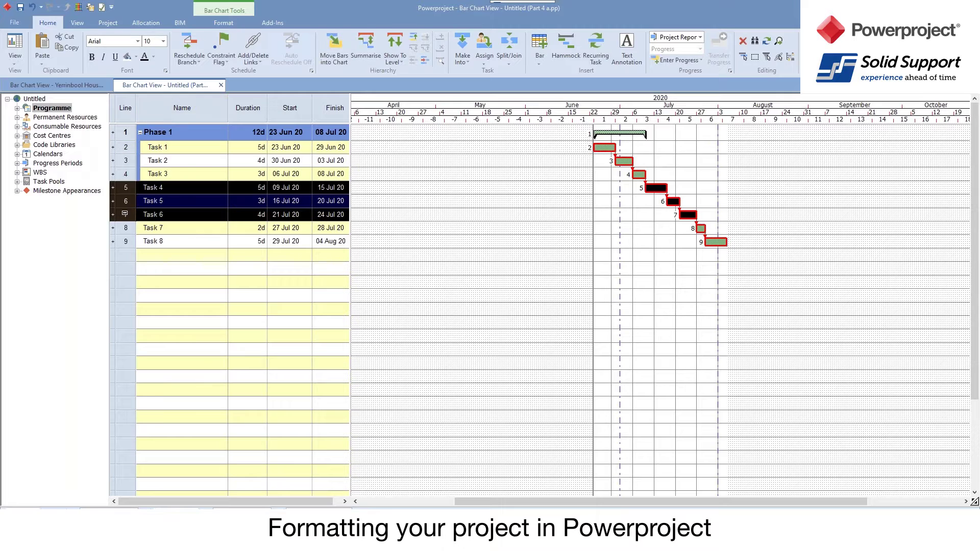
pyautogui.click(357, 51)
pyautogui.click(189, 184)
pyautogui.write('P')
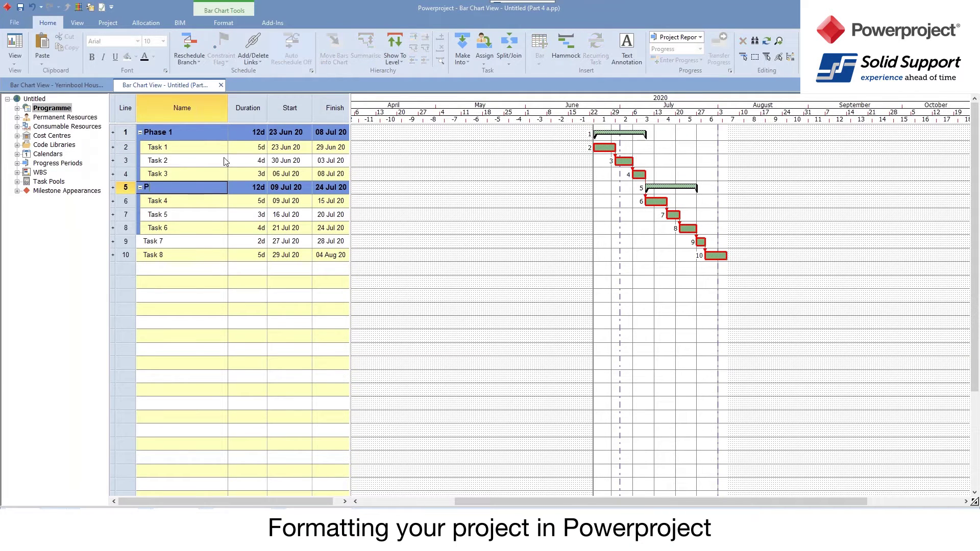
pyautogui.write('hase 3')
pyautogui.press('Return')
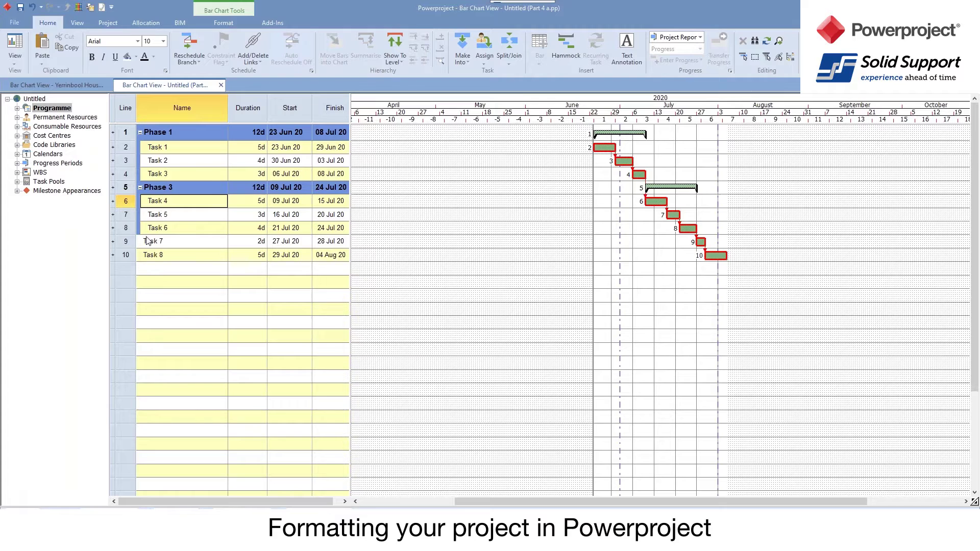
# Summarise Task 7 and Task 8 under a new summary row named Phase 3
pyautogui.moveTo(126, 241); pyautogui.dragTo(126, 255)
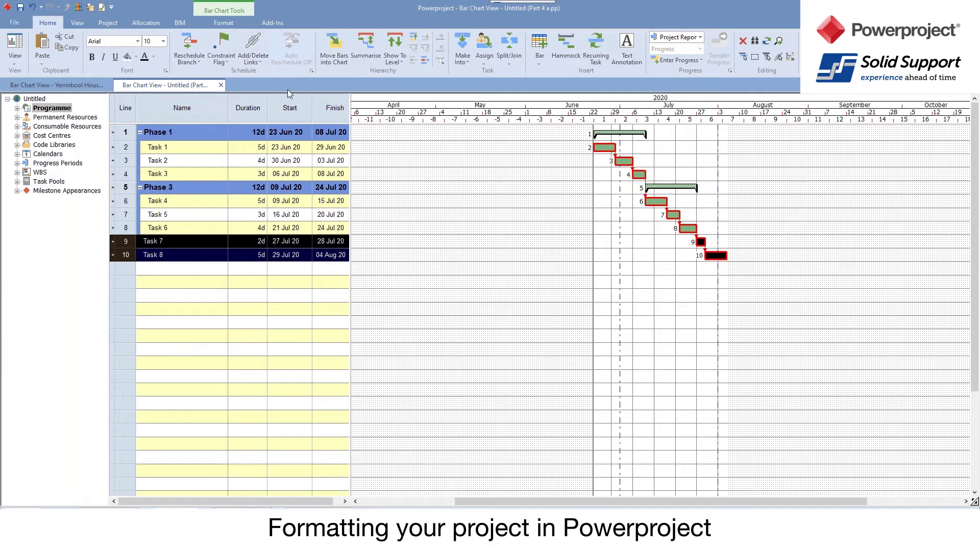
pyautogui.click(367, 33)
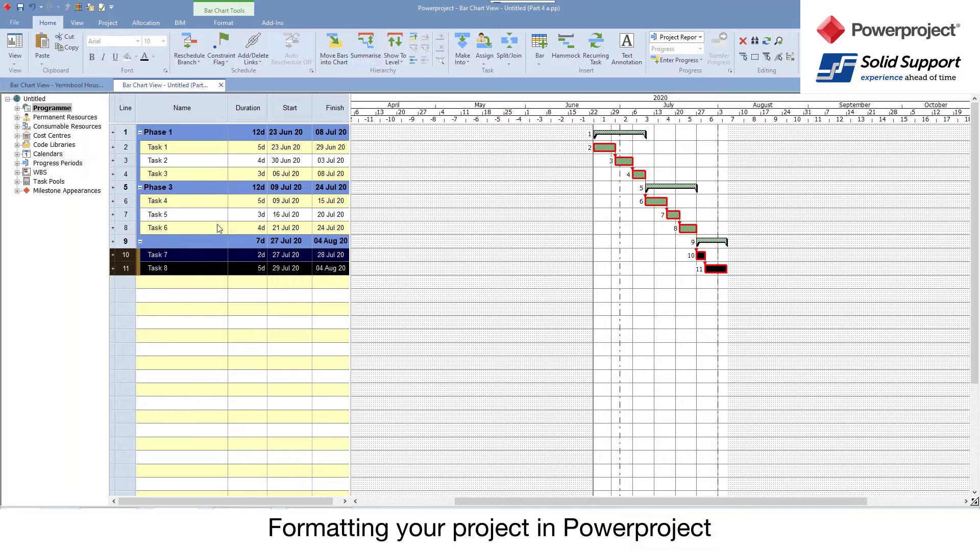
pyautogui.click(177, 249)
pyautogui.write('Phase')
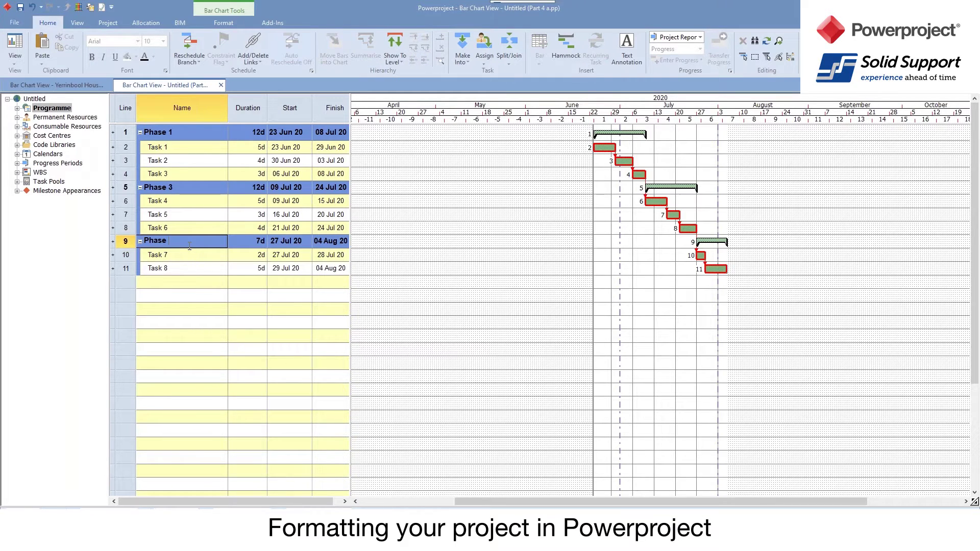
pyautogui.write(' 3')
pyautogui.press('Return')
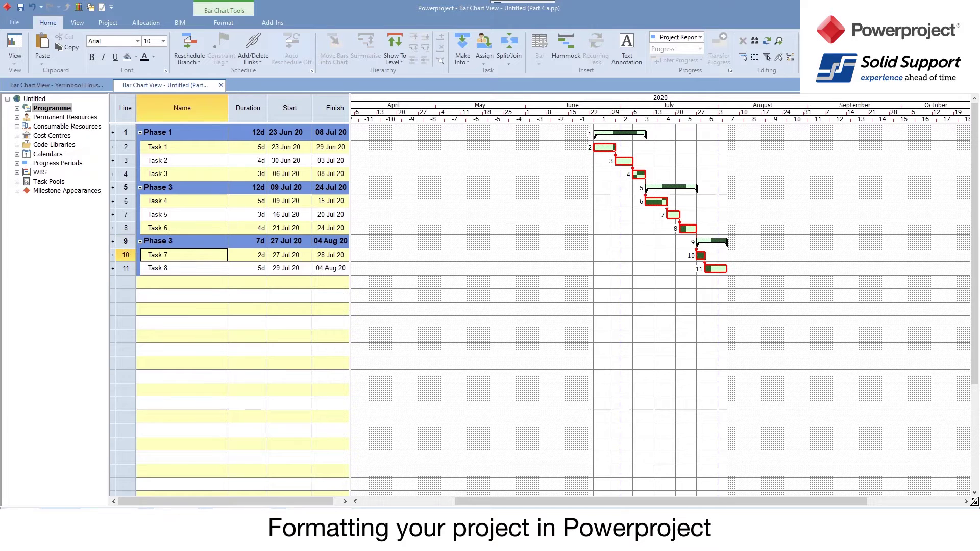
# Rename the summary row above Task 4 as Phase 2
pyautogui.doubleClick(188, 189)
pyautogui.click(177, 188)
pyautogui.press('Return')
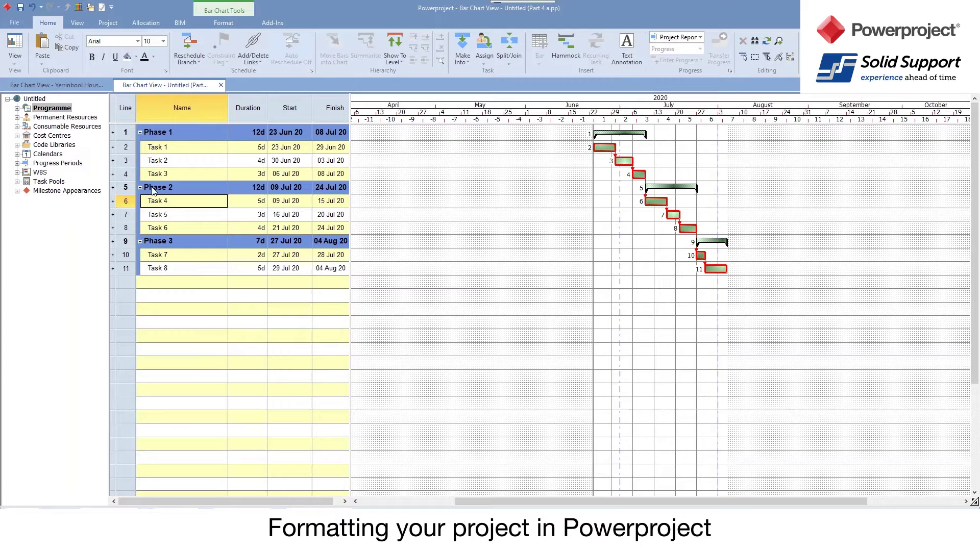
# Expand the Programme branch and summarise all three phases under a new top-level summary named Project
pyautogui.click(17, 108)
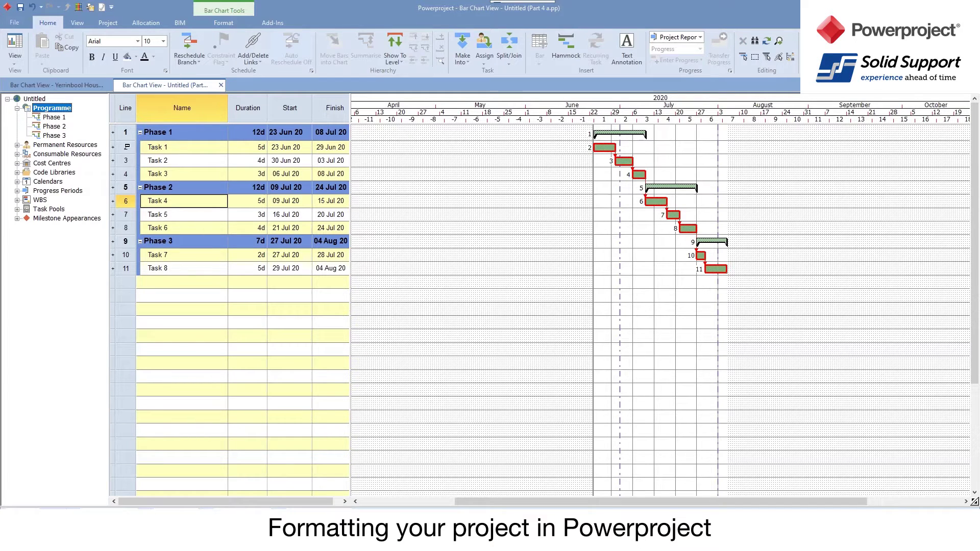
pyautogui.moveTo(126, 134); pyautogui.dragTo(123, 292)
pyautogui.click(365, 60)
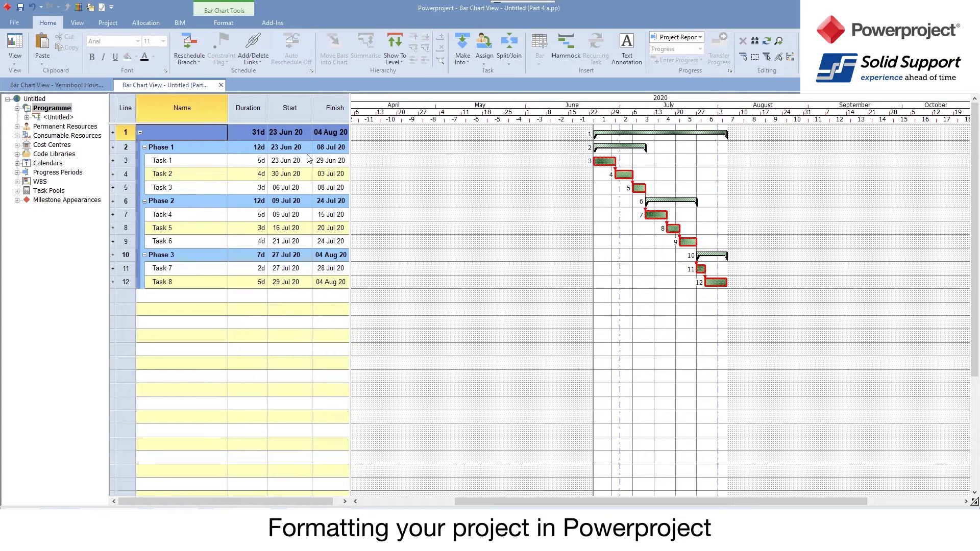
pyautogui.write('Project')
pyautogui.press('Return')
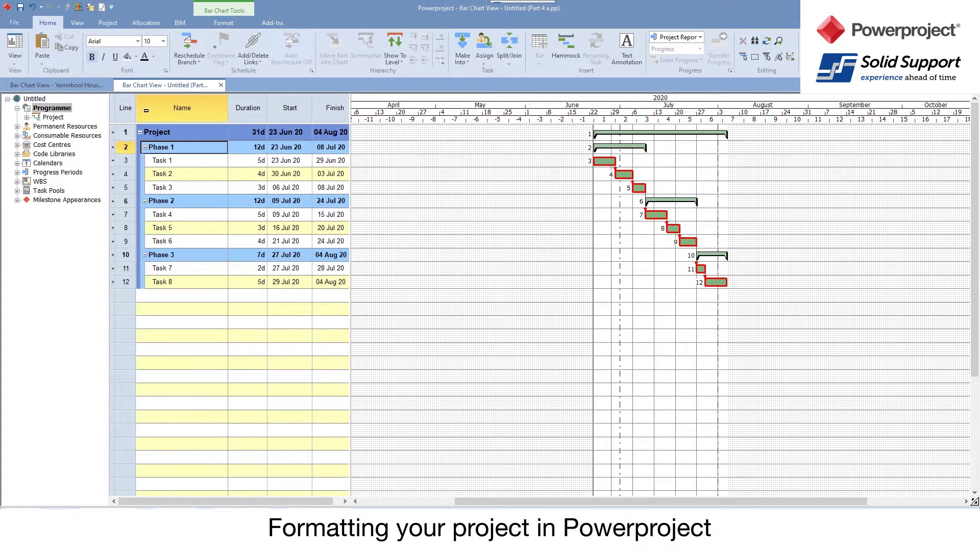
# Review the Project branch's hierarchy appearance colours and its level 1 font settings without changing them
pyautogui.rightClick(7, 112)
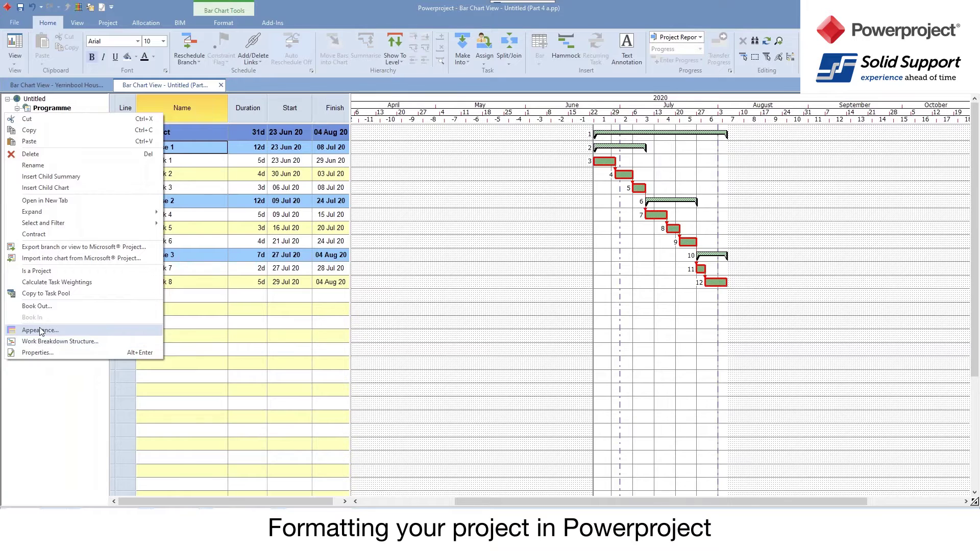
pyautogui.click(41, 331)
pyautogui.moveTo(440, 196); pyautogui.dragTo(380, 189)
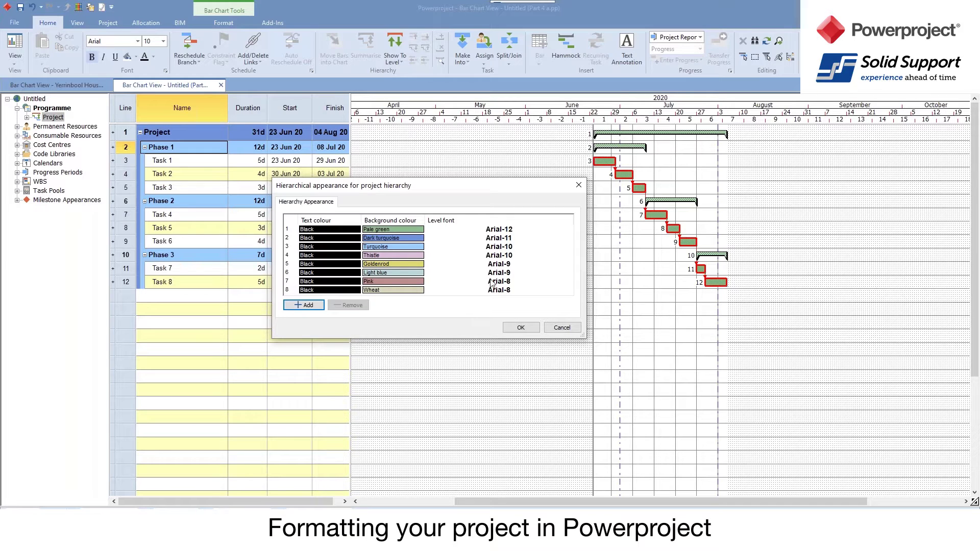
pyautogui.doubleClick(499, 230)
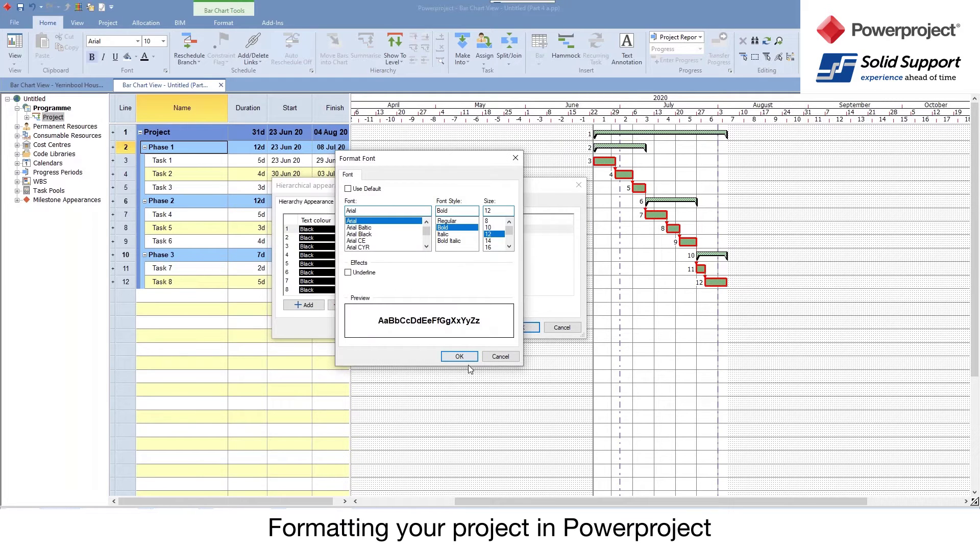
pyautogui.click(499, 356)
pyautogui.click(561, 329)
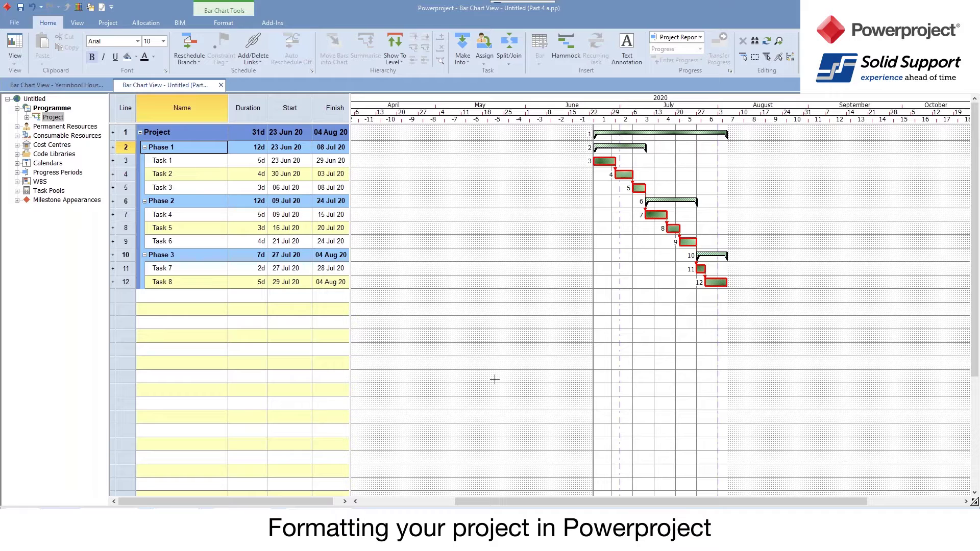
# Extend the summary row colouring to the bar chart in the bar chart's general format settings
pyautogui.moveTo(485, 503); pyautogui.dragTo(580, 505)
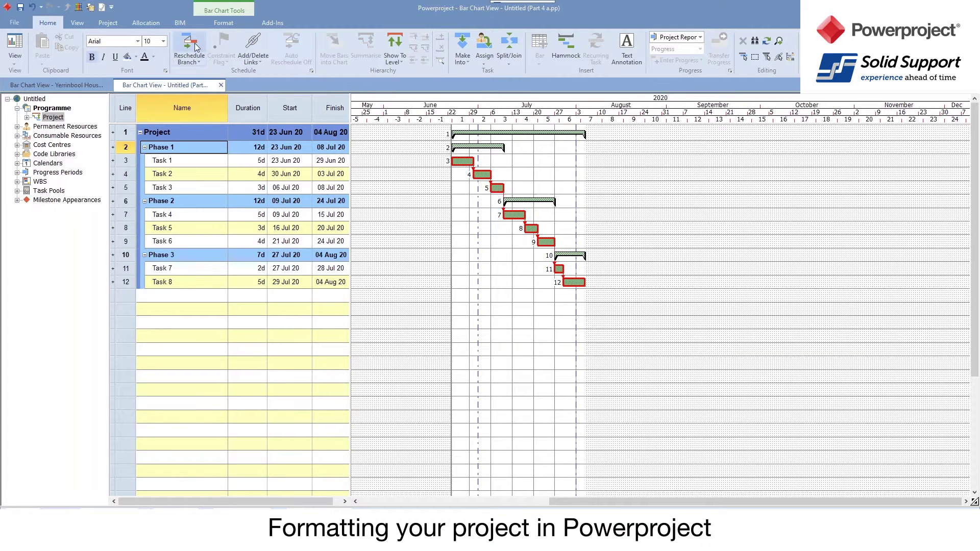
pyautogui.click(225, 23)
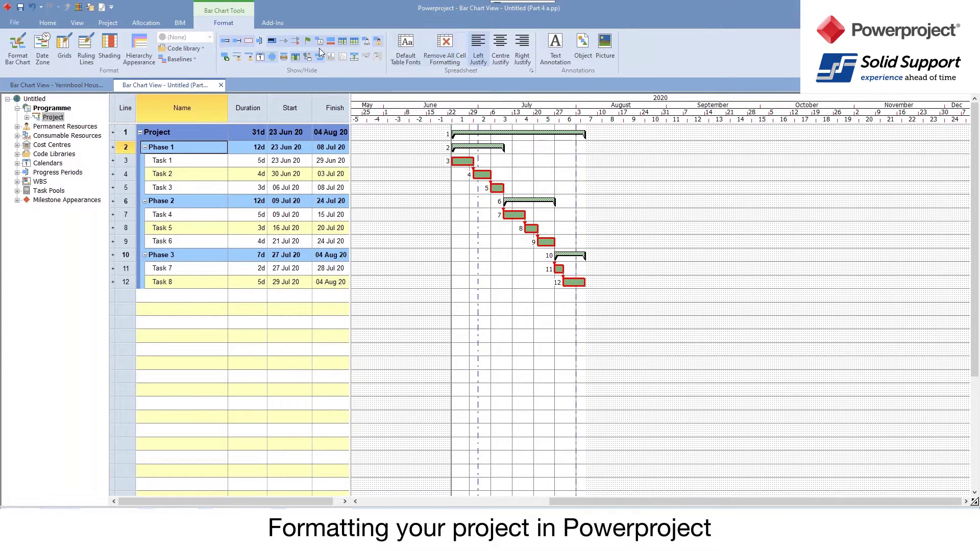
pyautogui.click(20, 51)
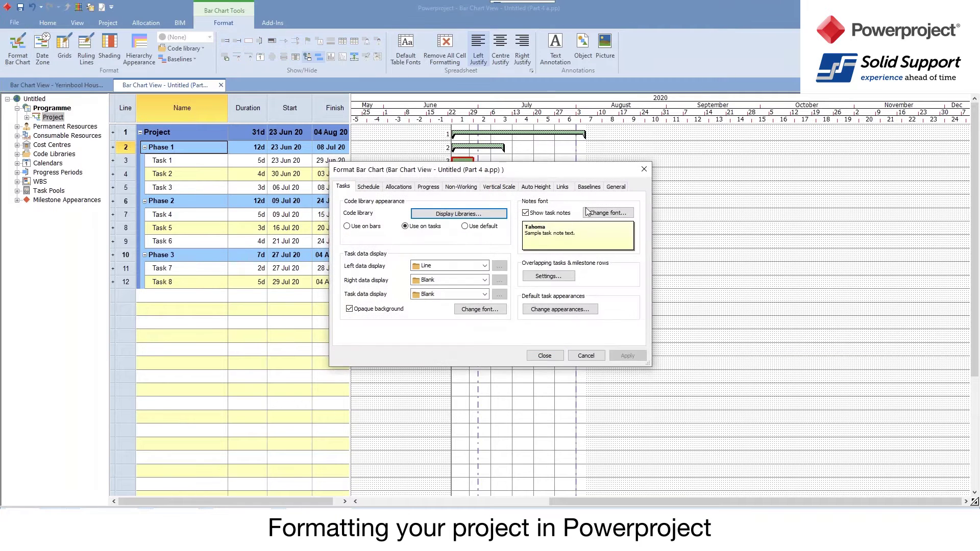
pyautogui.click(616, 187)
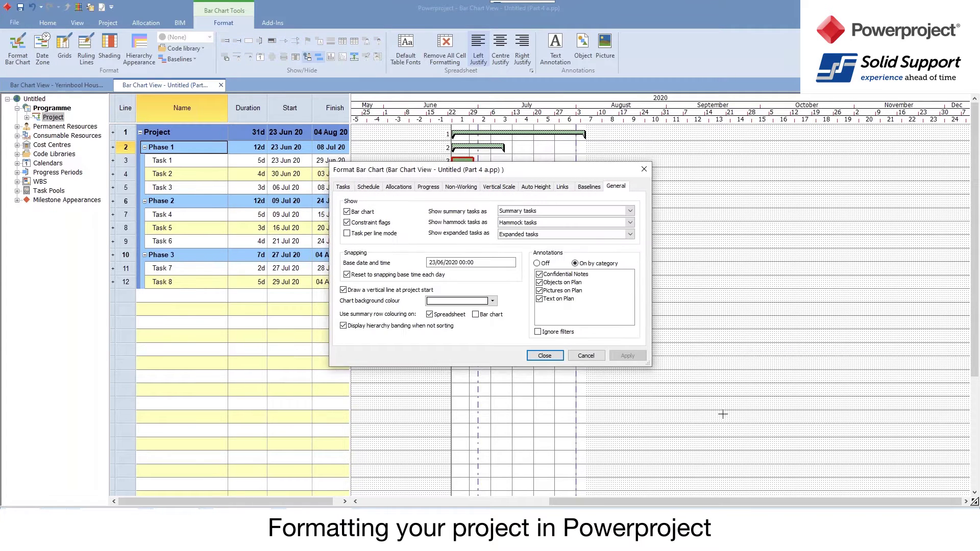
pyautogui.click(476, 315)
pyautogui.moveTo(387, 176); pyautogui.dragTo(385, 238)
pyautogui.click(625, 423)
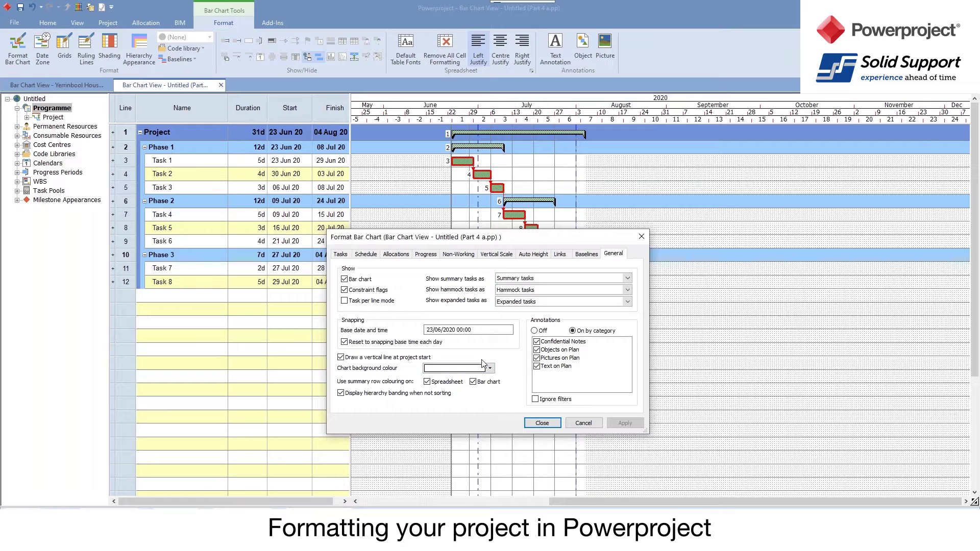
pyautogui.click(543, 425)
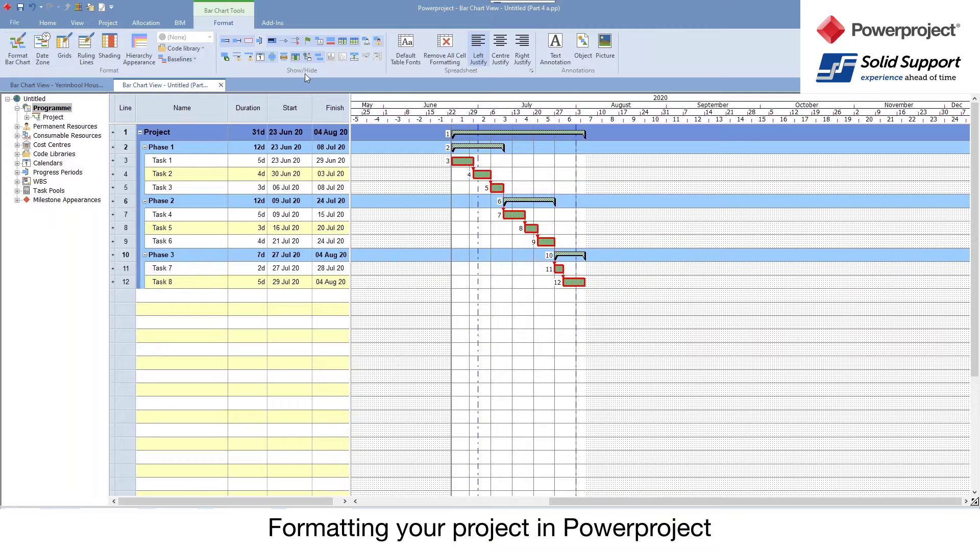
# Hide the critical path on the bar chart, and switch the ruling lines off and back on
pyautogui.click(228, 44)
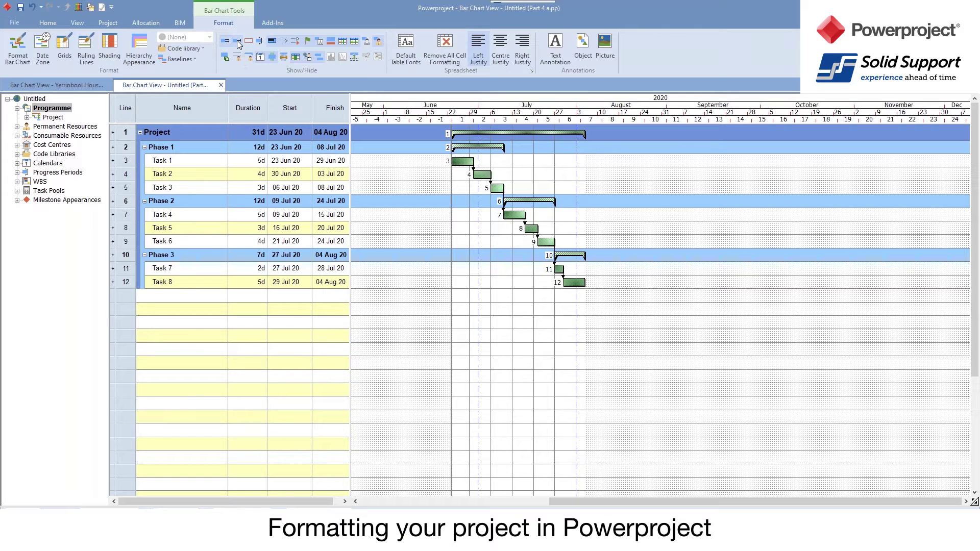
pyautogui.click(355, 42)
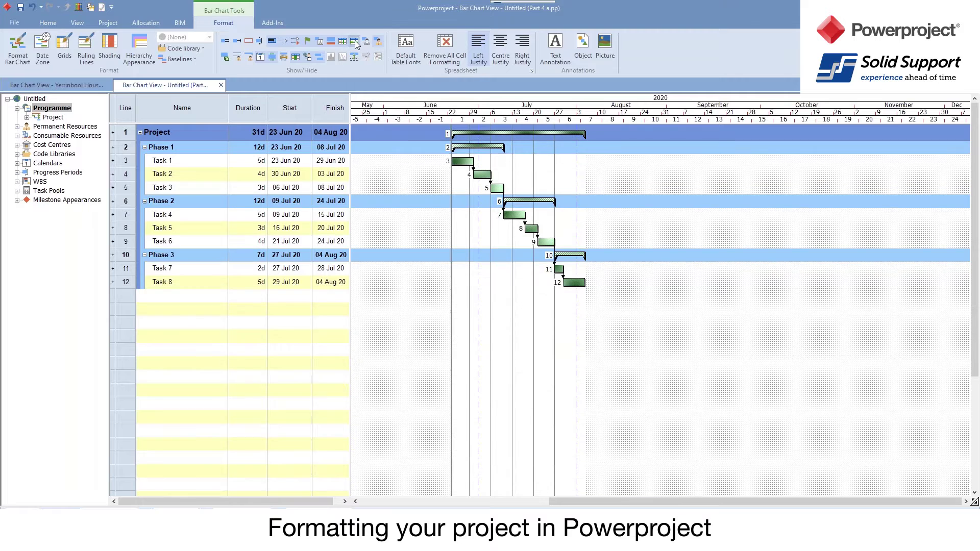
pyautogui.click(356, 43)
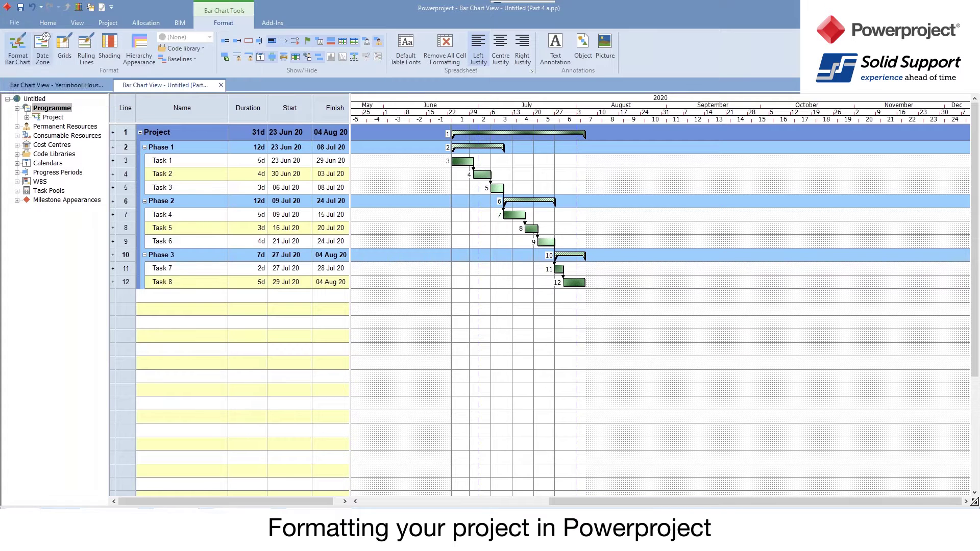
# Review the display switches offered for the bar chart, such as float, links, baselines and grid lines
pyautogui.rightClick(619, 220)
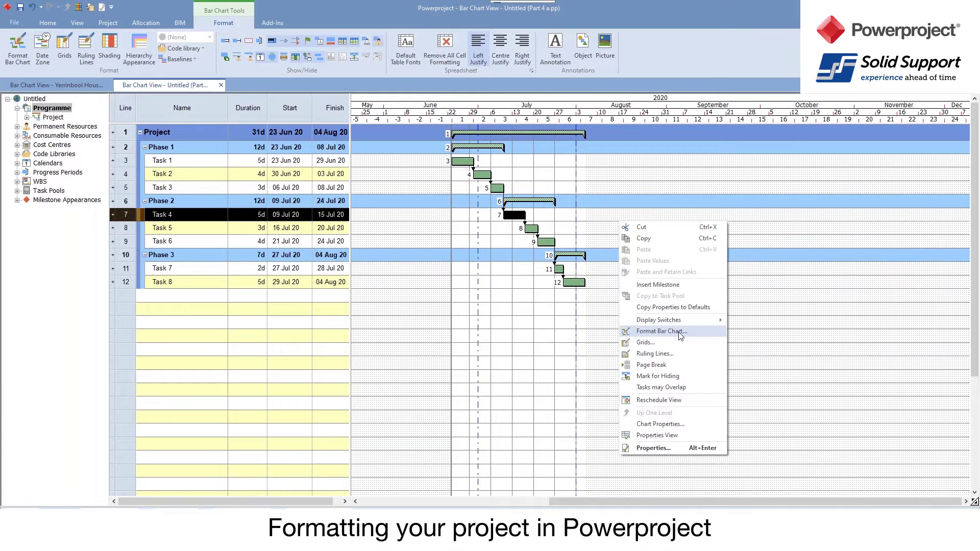
pyautogui.moveTo(688, 320)
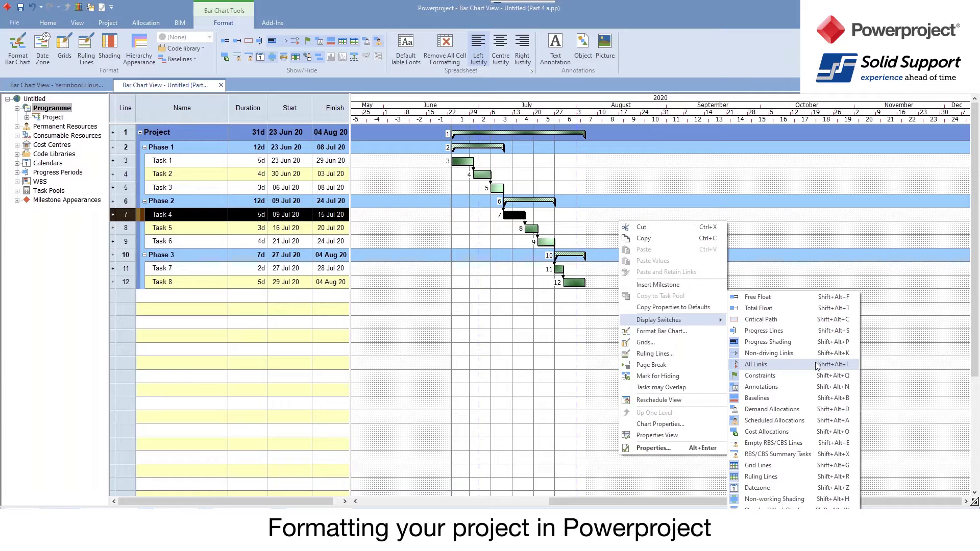
pyautogui.click(483, 354)
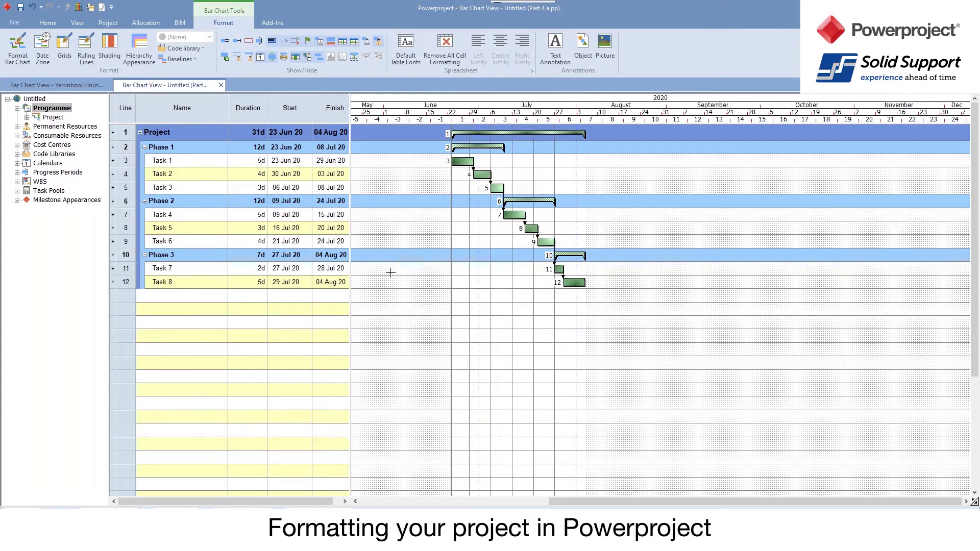
pyautogui.click(37, 22)
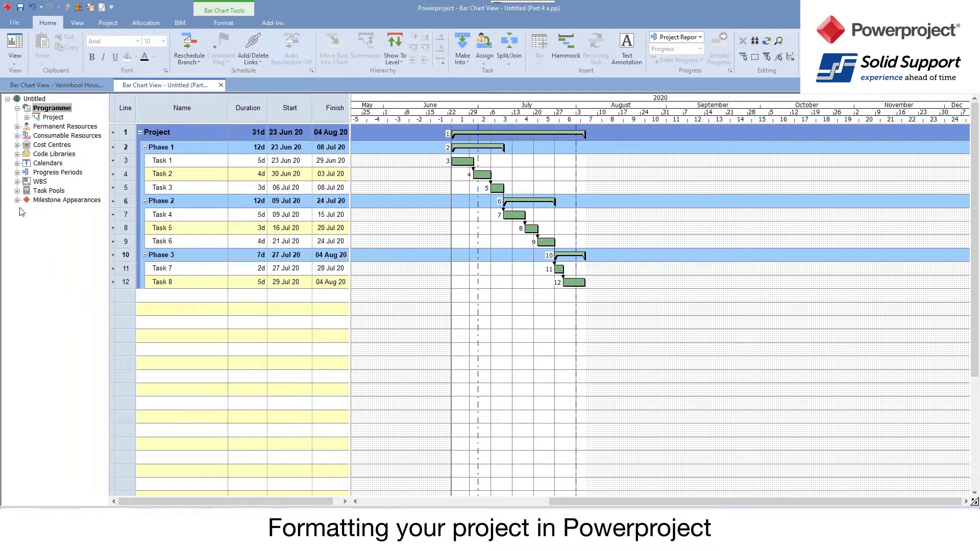
# Expand the Code Libraries in the project tree to list the entries of the Trades Contractor library
pyautogui.click(18, 154)
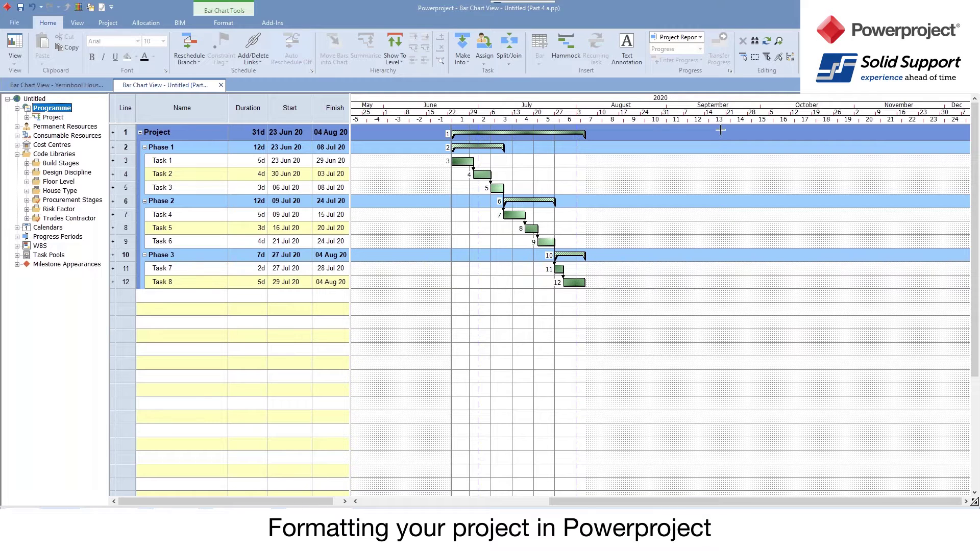
pyautogui.click(79, 7)
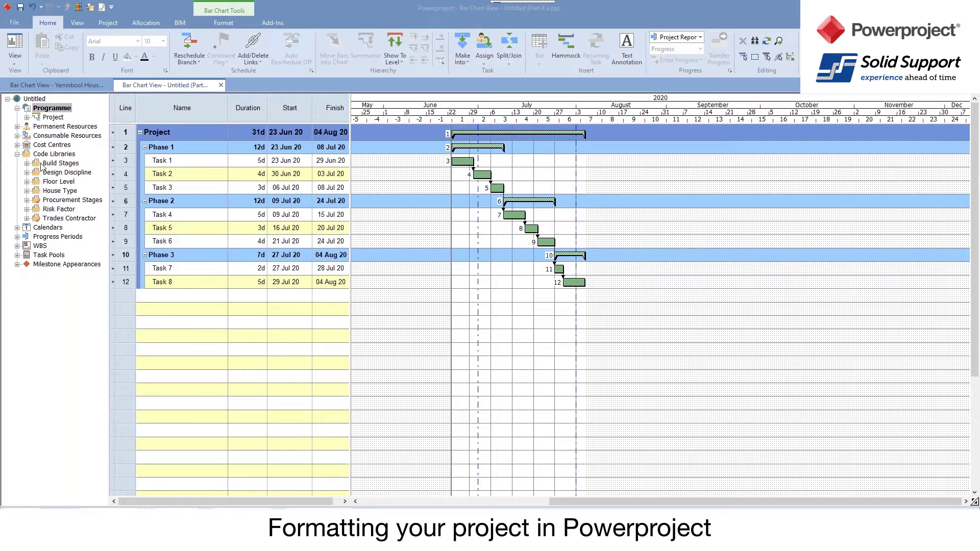
pyautogui.click(27, 218)
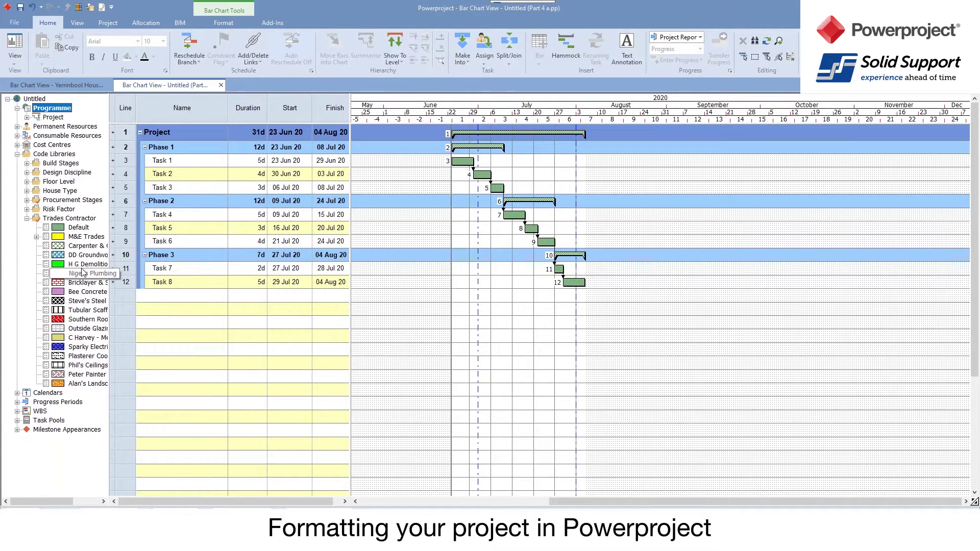
# Review the properties of the M&E Trades code library entry, including its fill style colours, without changing them
pyautogui.rightClick(84, 238)
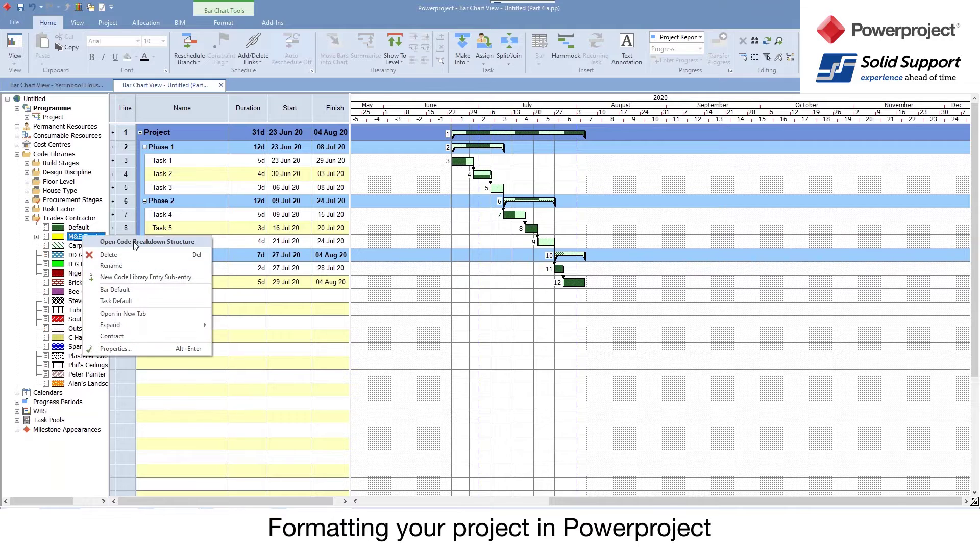
pyautogui.click(133, 348)
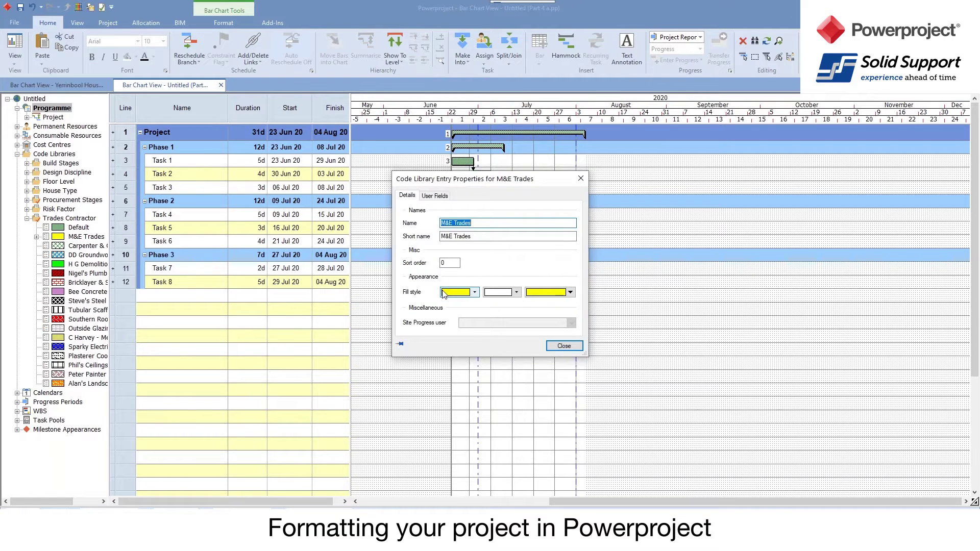
pyautogui.click(516, 292)
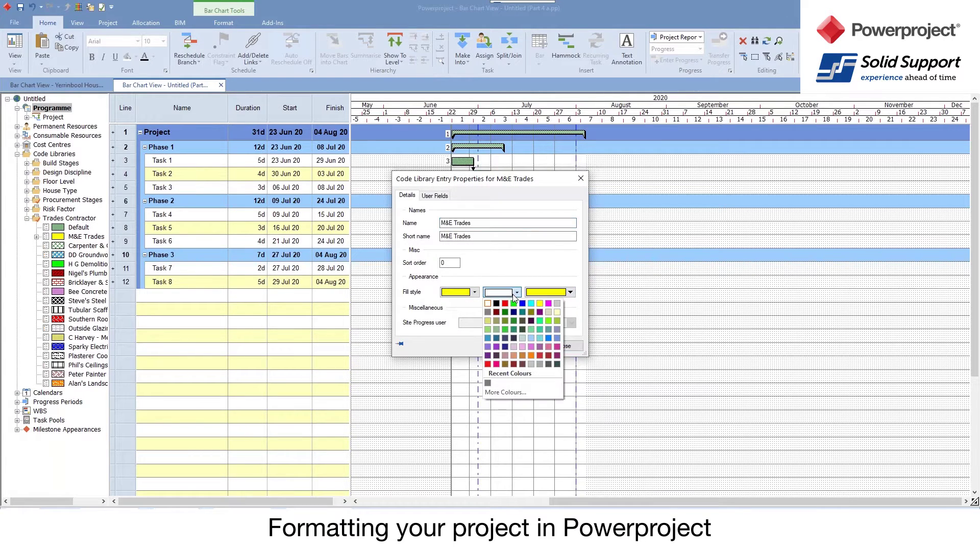
pyautogui.click(516, 292)
pyautogui.click(555, 293)
pyautogui.click(451, 262)
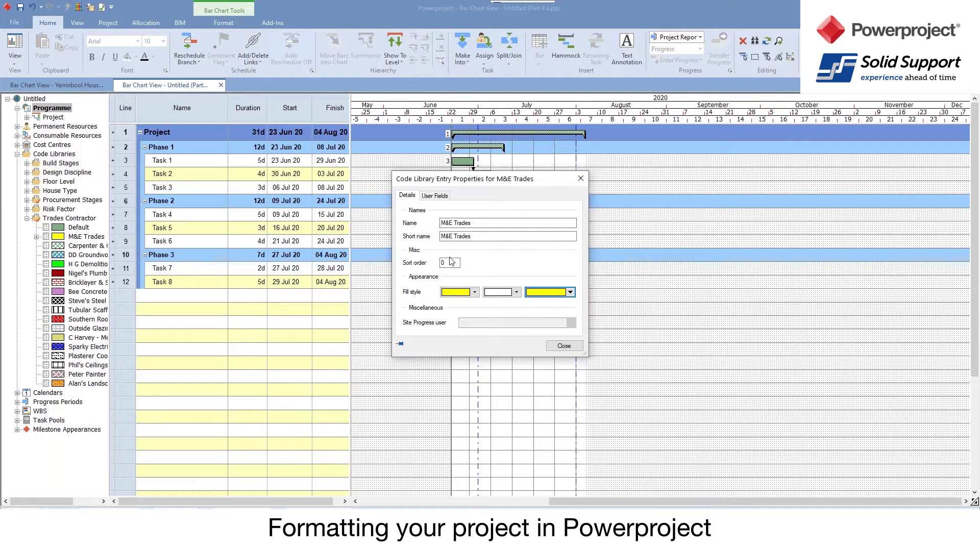
pyautogui.click(563, 345)
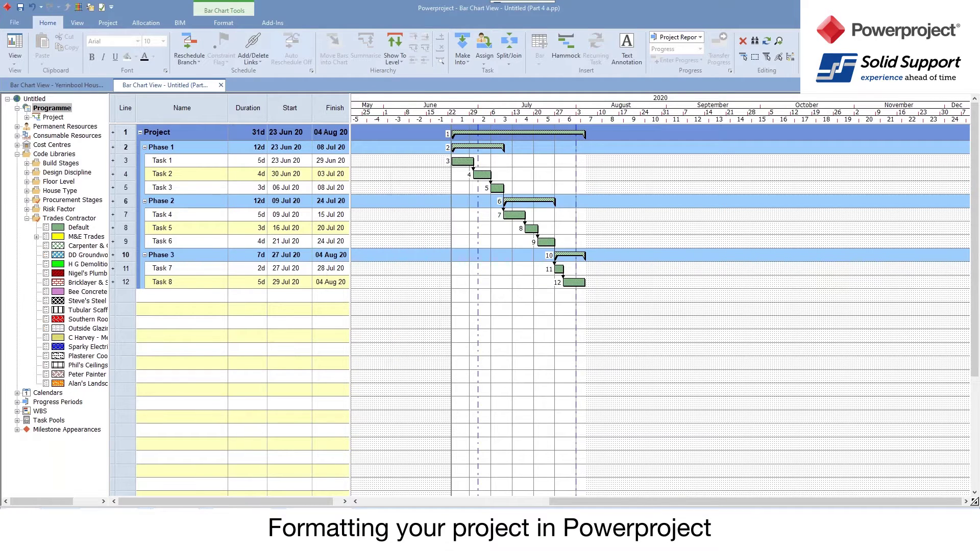
# Assign the trades contractor codes M&E Trades to Task 1, DD Groundworks to Task 2 and H G Demolition to Task 3
pyautogui.moveTo(69, 239); pyautogui.dragTo(468, 165)
pyautogui.moveTo(87, 254)
pyautogui.mouseDown()
pyautogui.moveTo(487, 180)
pyautogui.moveTo(291, 241)
pyautogui.moveTo(496, 190)
pyautogui.mouseUp()
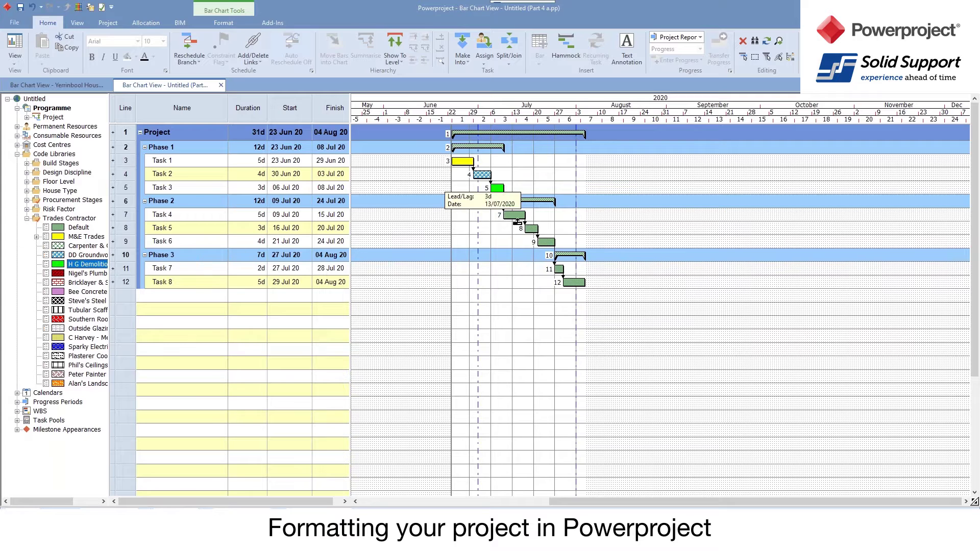
# Assign Nigel's Plumbing to Tasks 4, 6 and 8, DD Groundworks to Task 5 and H G Demolition to Task 7
pyautogui.click(515, 215)
pyautogui.keyDown('ctrl'); pyautogui.click(546, 242); pyautogui.keyUp('ctrl')
pyautogui.keyDown('ctrl'); pyautogui.click(569, 283); pyautogui.keyUp('ctrl')
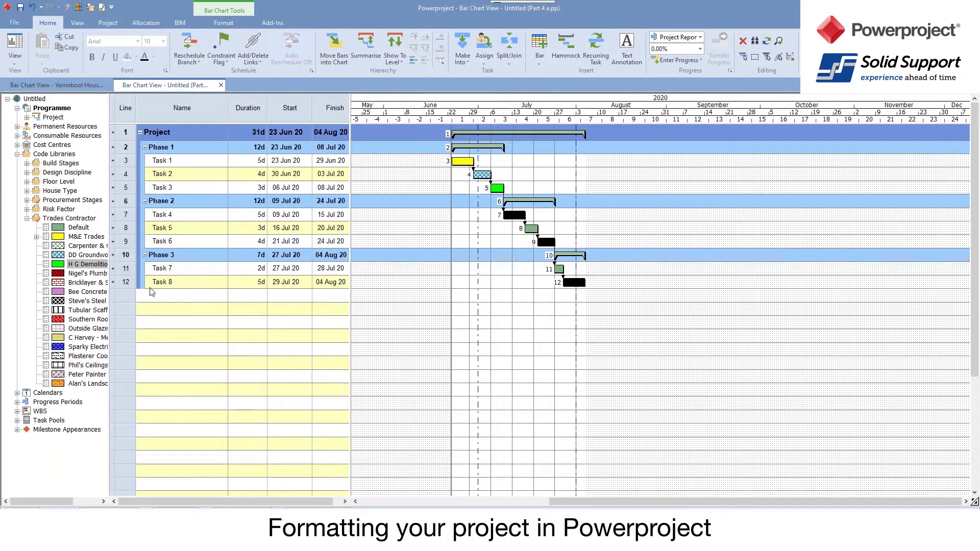
pyautogui.moveTo(74, 274); pyautogui.dragTo(546, 242)
pyautogui.click(517, 317)
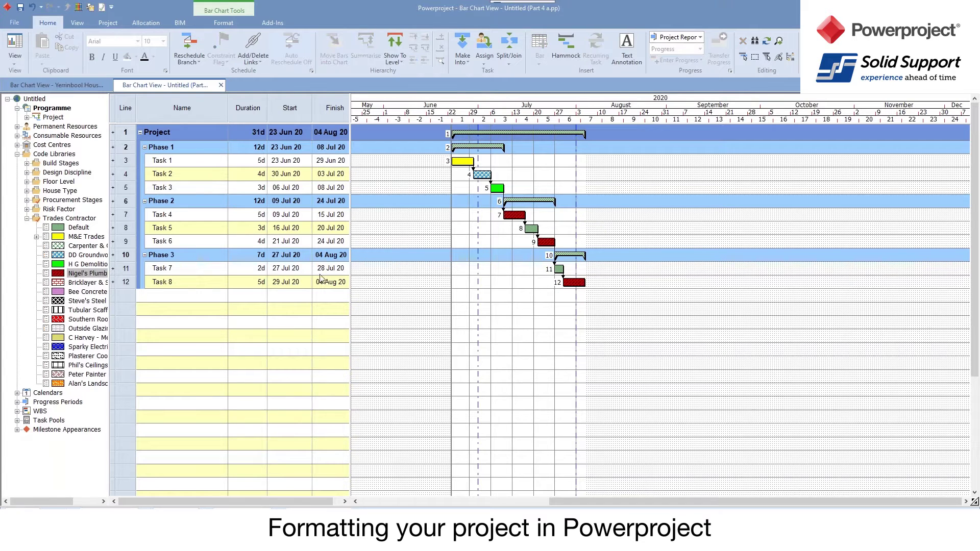
pyautogui.moveTo(82, 255); pyautogui.dragTo(531, 229)
pyautogui.moveTo(86, 264); pyautogui.dragTo(559, 269)
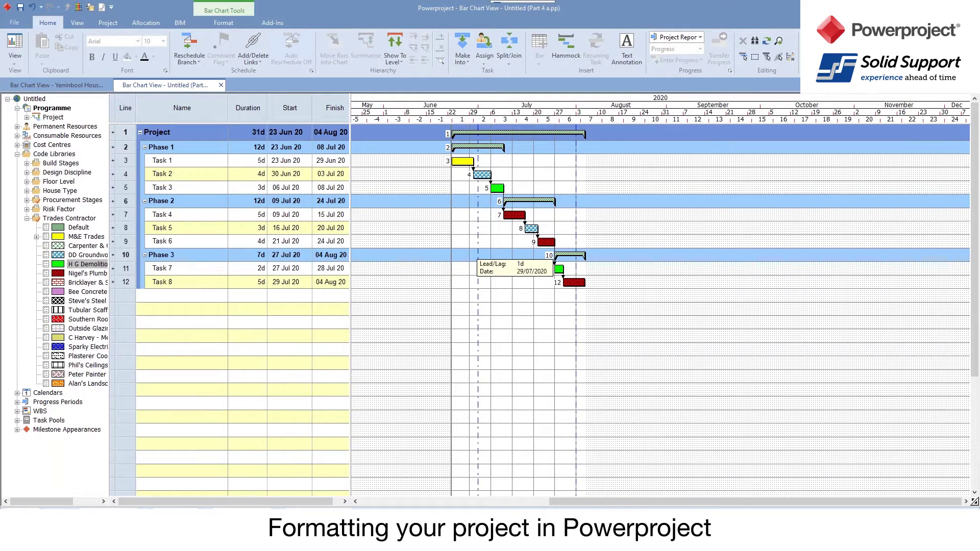
# Switch the display library from Trades Contractor to Risk Factor, with the risk entries expanded in the project tree
pyautogui.click(27, 218)
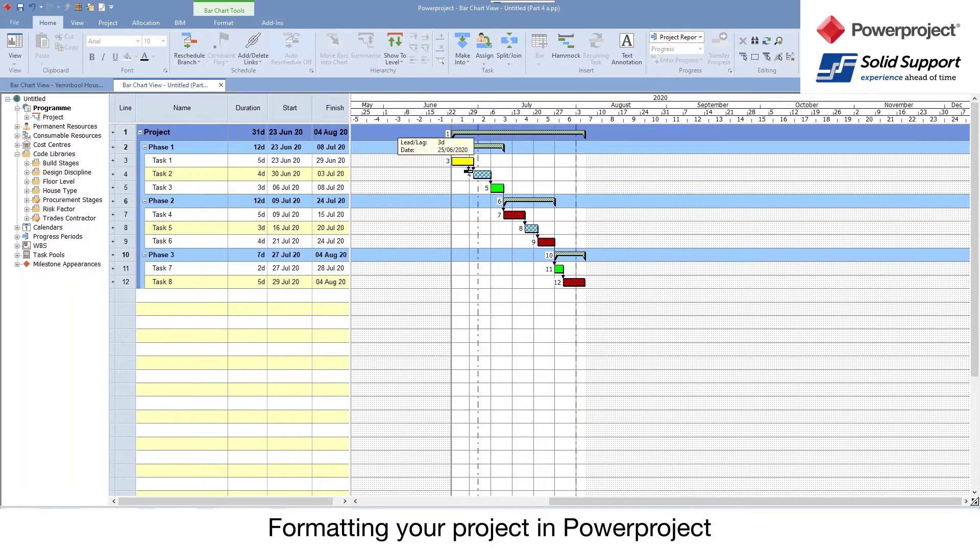
pyautogui.click(27, 209)
pyautogui.rightClick(58, 210)
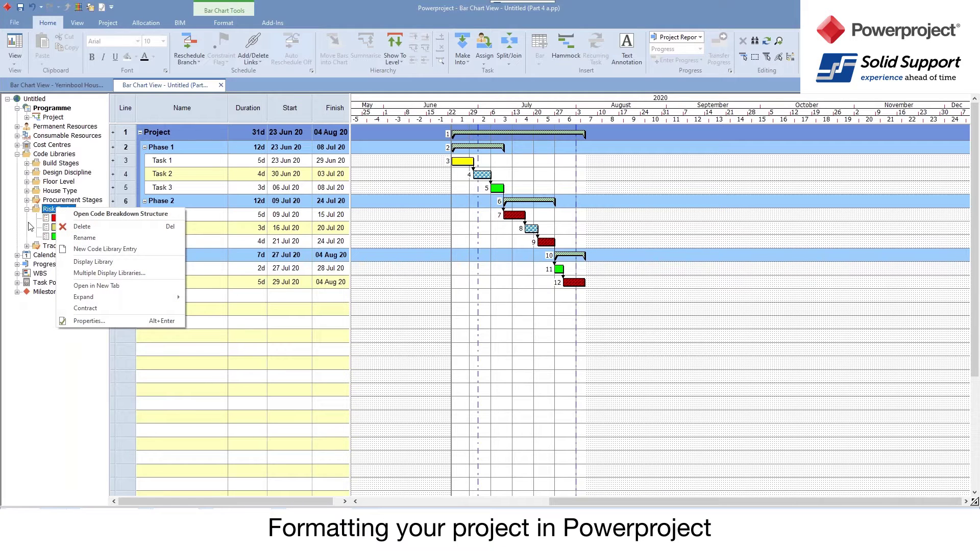
pyautogui.rightClick(39, 246)
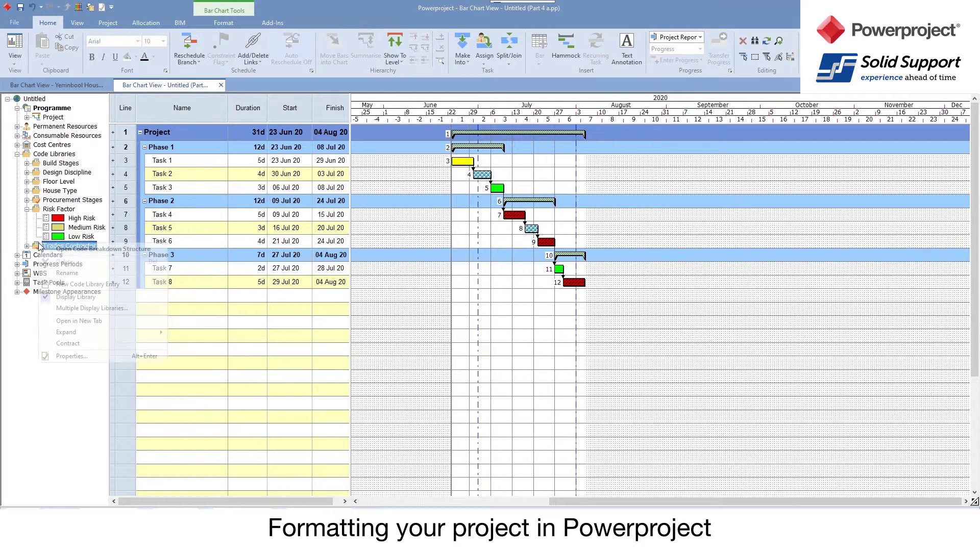
pyautogui.click(67, 293)
pyautogui.rightClick(53, 209)
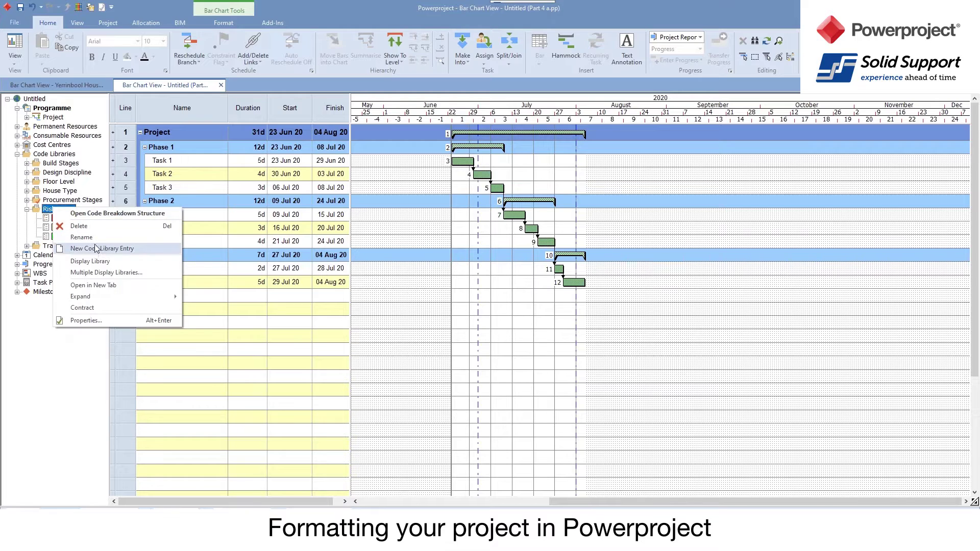
pyautogui.click(91, 261)
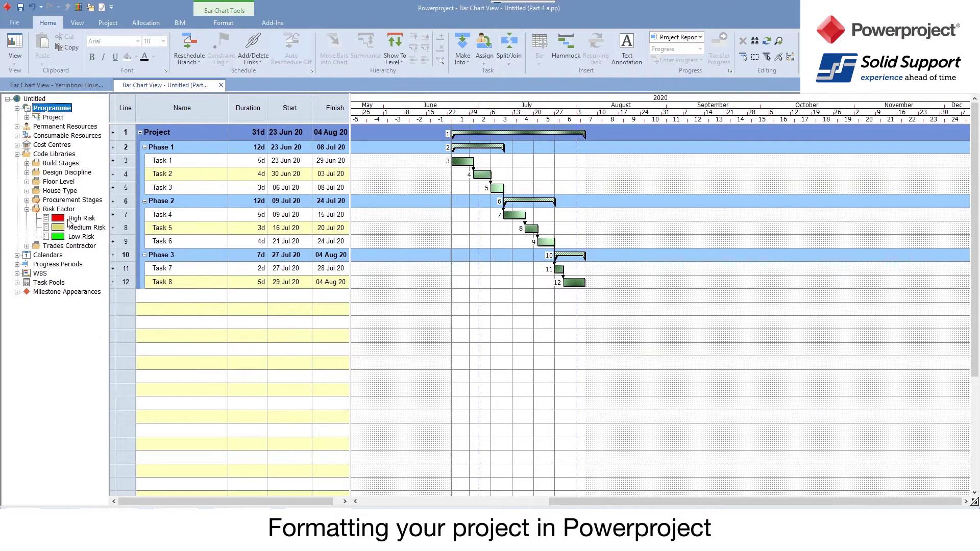
# Assign the Phase 1 risk codes: High Risk to Task 1, Medium Risk to Task 2 and Low Risk to Task 3
pyautogui.moveTo(82, 217); pyautogui.dragTo(463, 162)
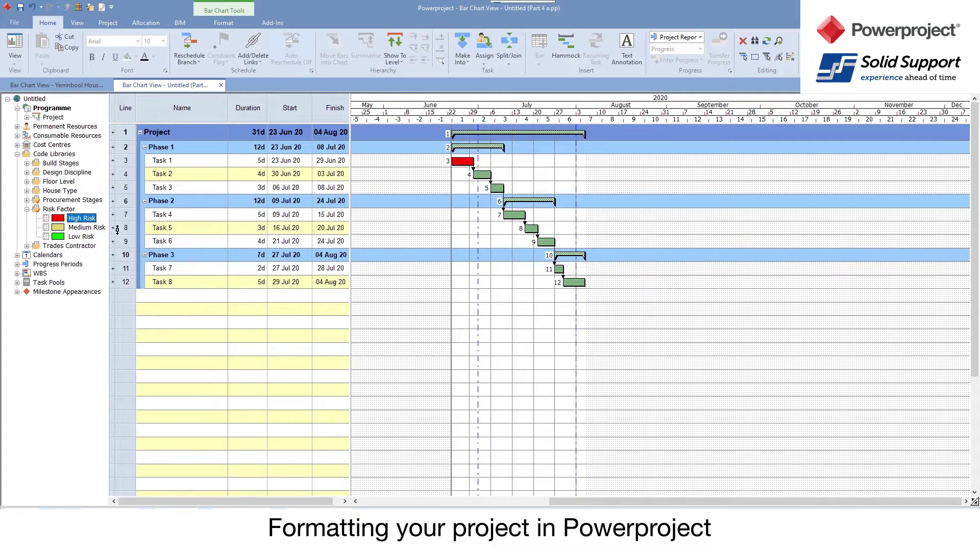
pyautogui.moveTo(100, 231); pyautogui.dragTo(489, 179)
pyautogui.moveTo(81, 236); pyautogui.dragTo(496, 199)
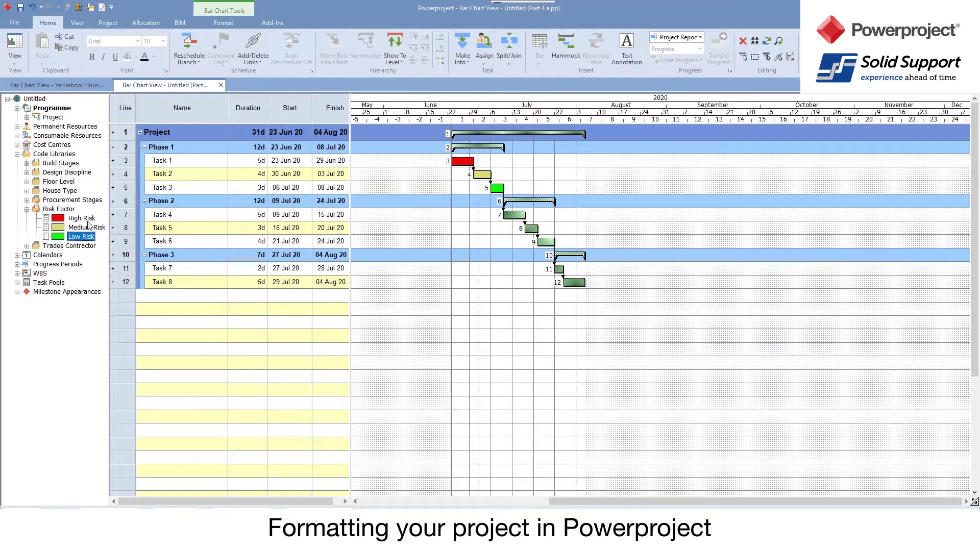
# Assign High Risk to Tasks 5 and 7, Medium Risk to Task 4, and Low Risk to Tasks 6 and 8
pyautogui.moveTo(82, 218); pyautogui.dragTo(502, 238)
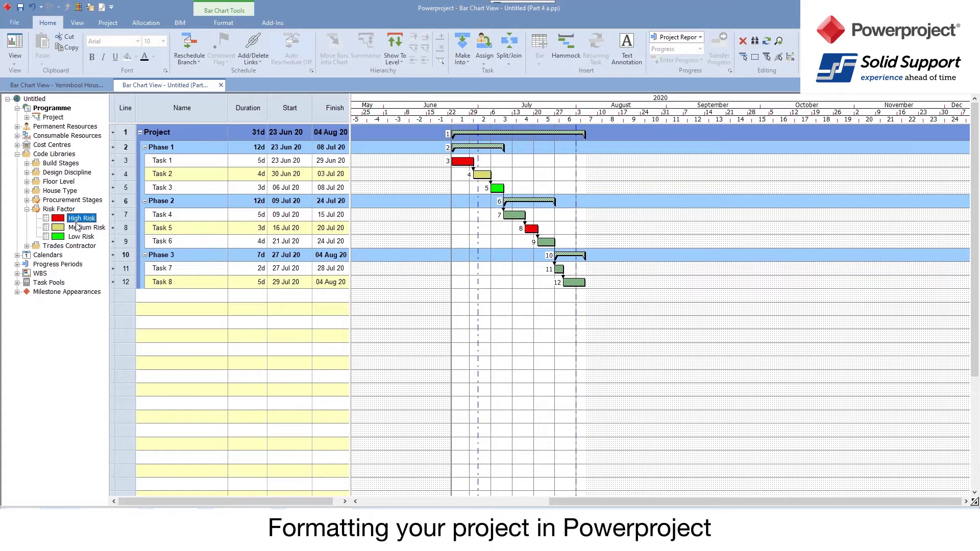
pyautogui.moveTo(78, 220); pyautogui.dragTo(559, 270)
pyautogui.moveTo(85, 228); pyautogui.dragTo(513, 215)
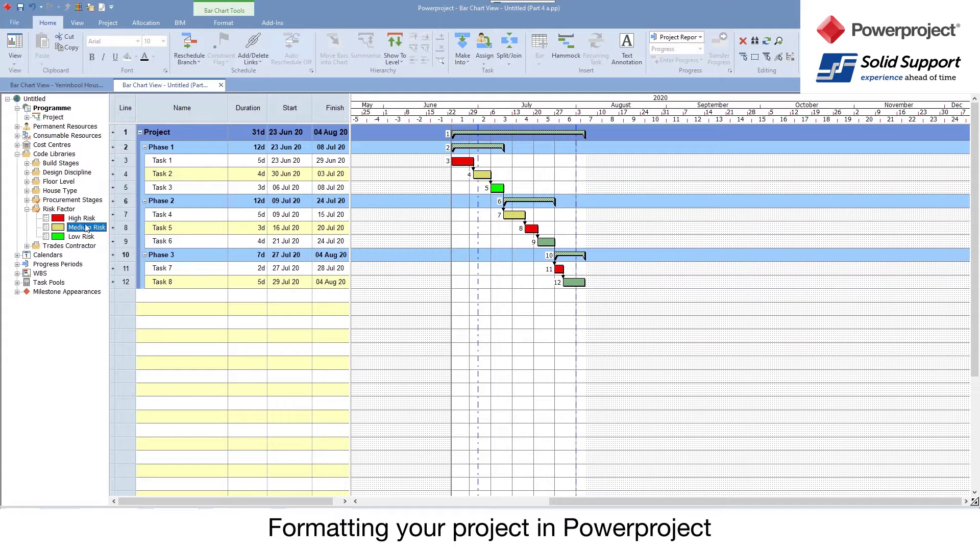
pyautogui.click(74, 237)
pyautogui.moveTo(73, 239); pyautogui.dragTo(545, 242)
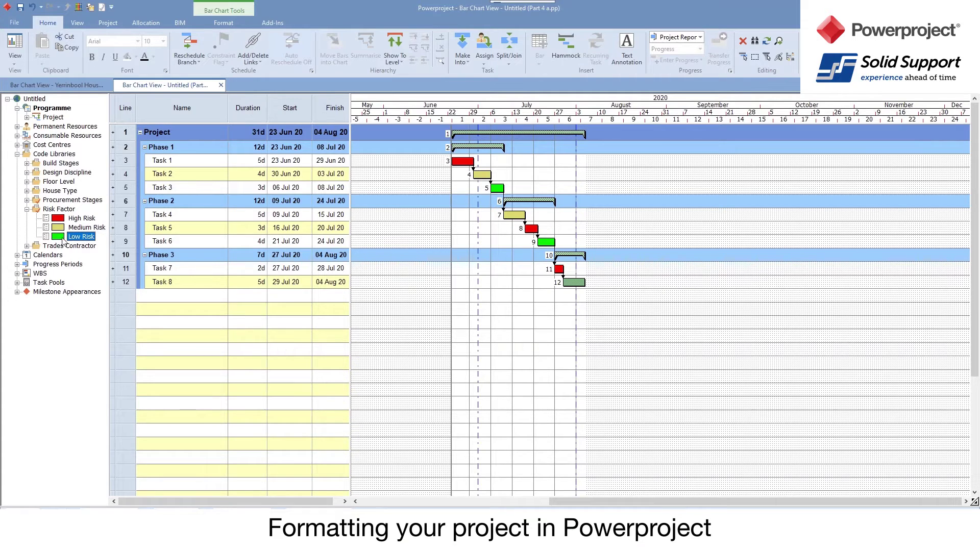
pyautogui.moveTo(69, 237); pyautogui.dragTo(572, 283)
# Stop displaying the Risk Factor library and display the Trades Contractor library on the bars again
pyautogui.rightClick(41, 210)
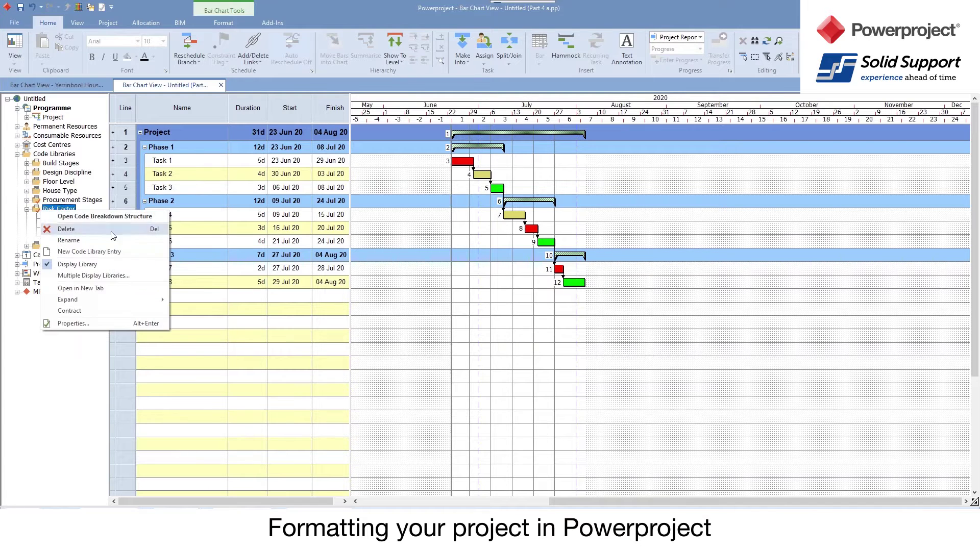
pyautogui.click(84, 264)
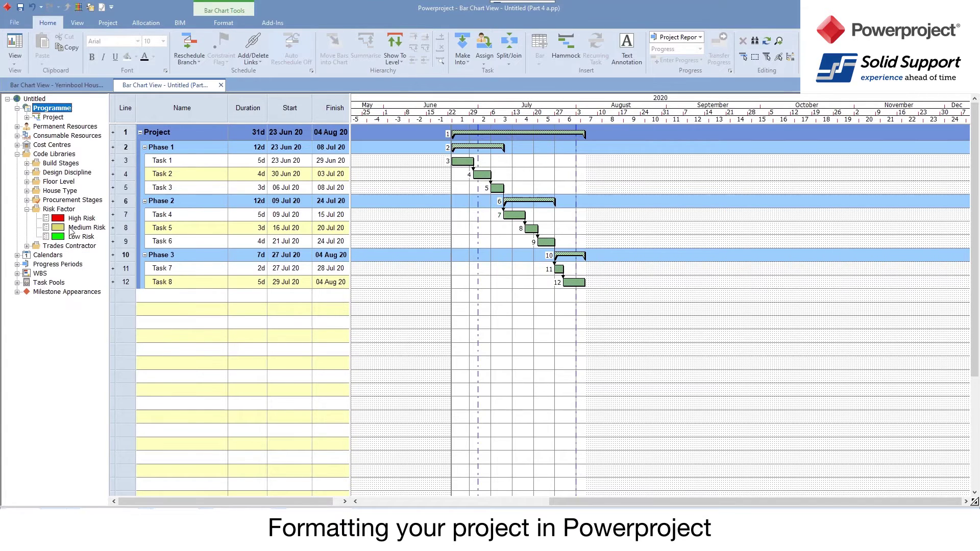
pyautogui.rightClick(46, 246)
pyautogui.click(70, 299)
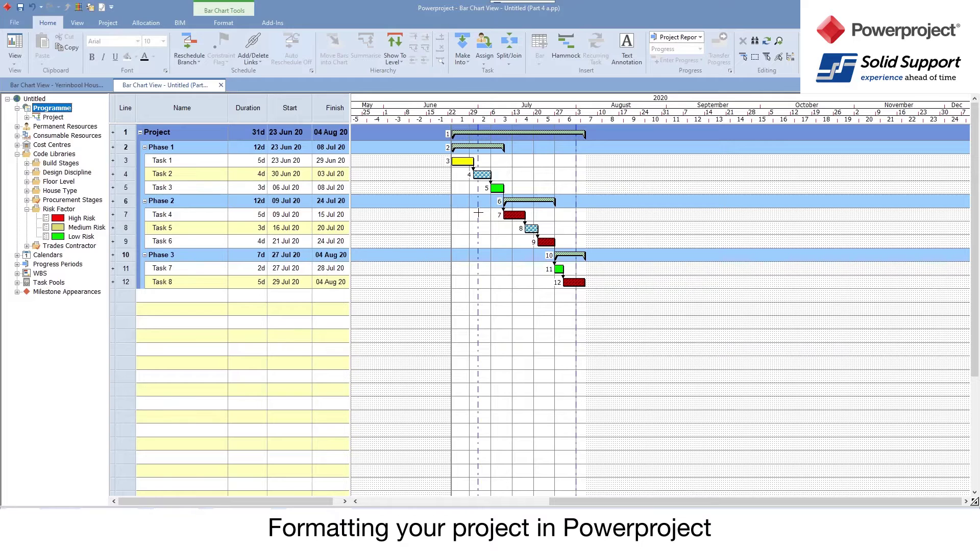
# Turn off the display of the Procurement Stages and Trades Contractor code libraries
pyautogui.rightClick(48, 200)
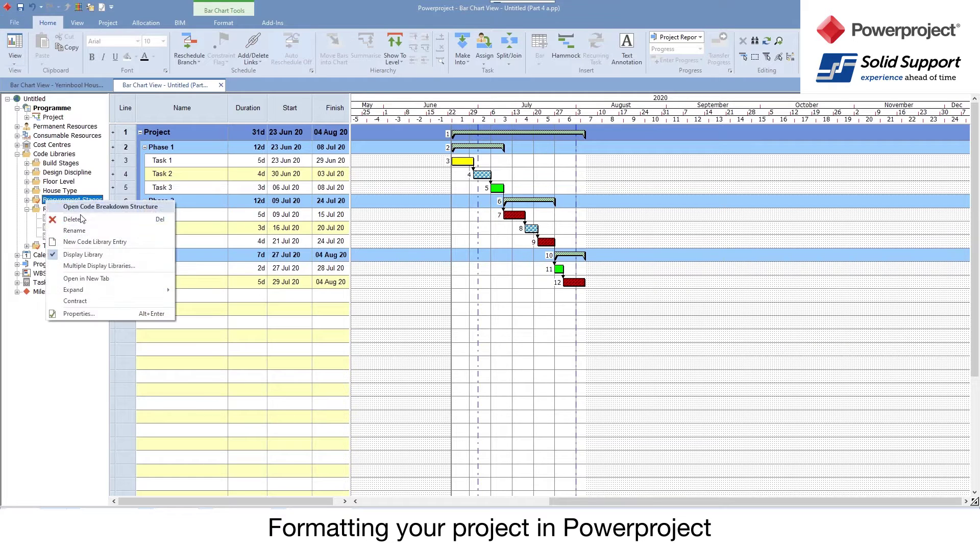
pyautogui.click(92, 257)
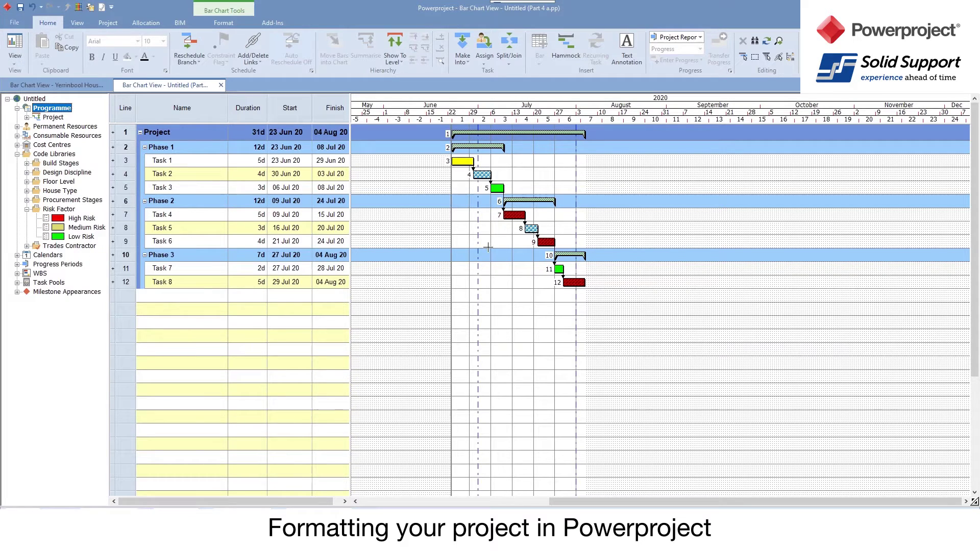
pyautogui.rightClick(41, 246)
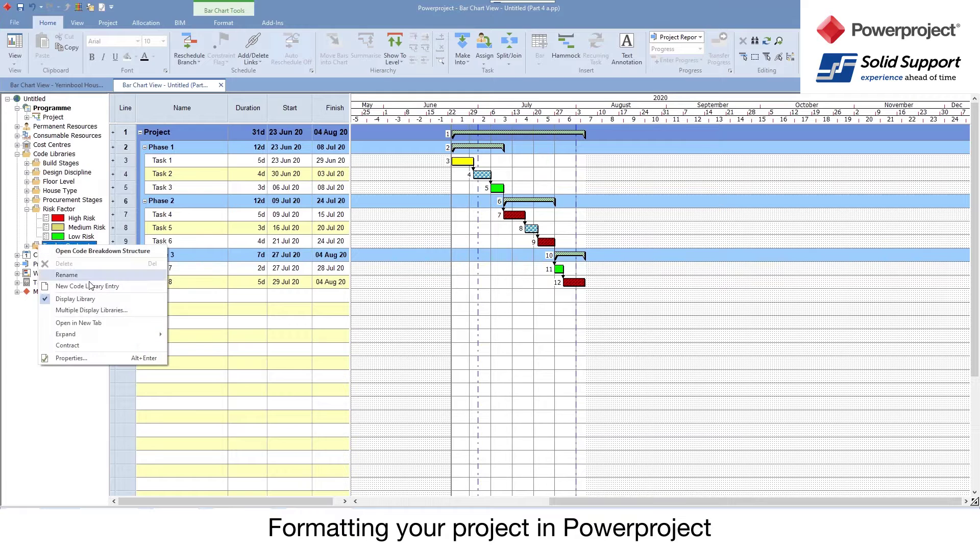
pyautogui.click(87, 300)
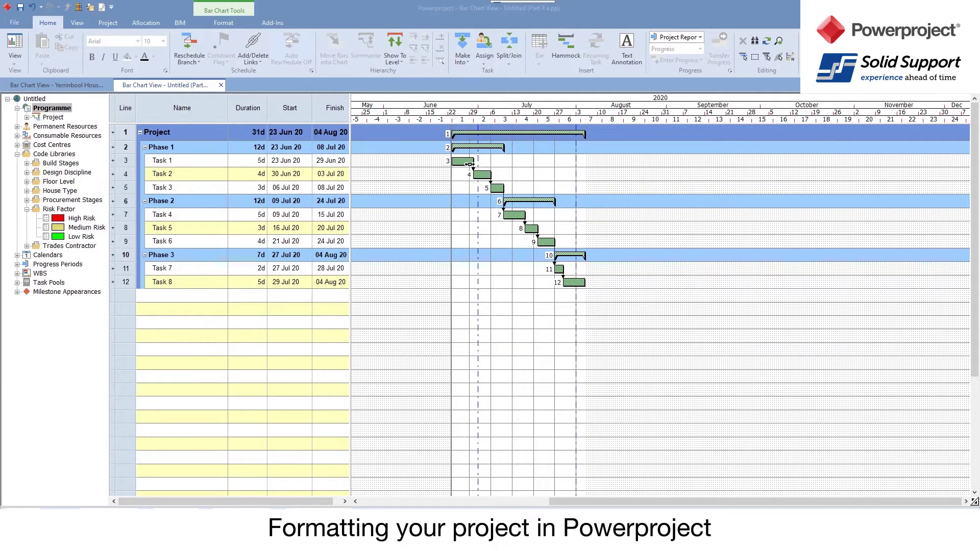
# Shorten Task 8 to zero duration so that it becomes a milestone on 29 Jul 20
pyautogui.moveTo(585, 282); pyautogui.dragTo(564, 282)
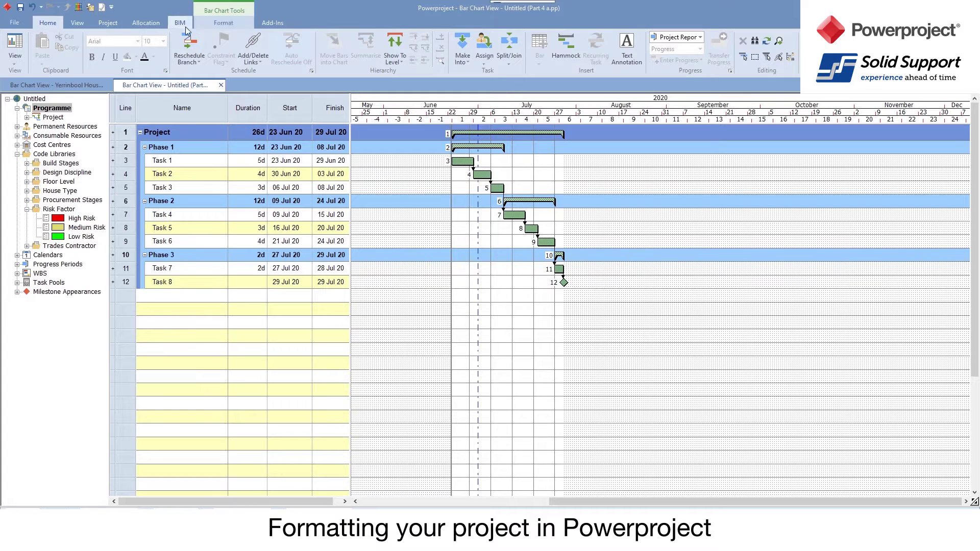
# Set the default appearance of ordinary tasks to a solid lime green fill in the bar chart format settings
pyautogui.click(220, 24)
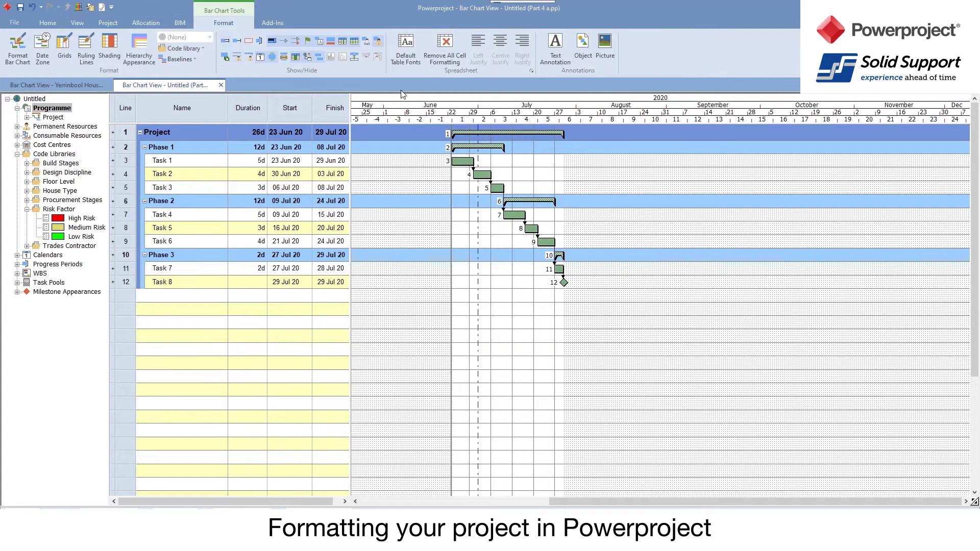
pyautogui.click(22, 51)
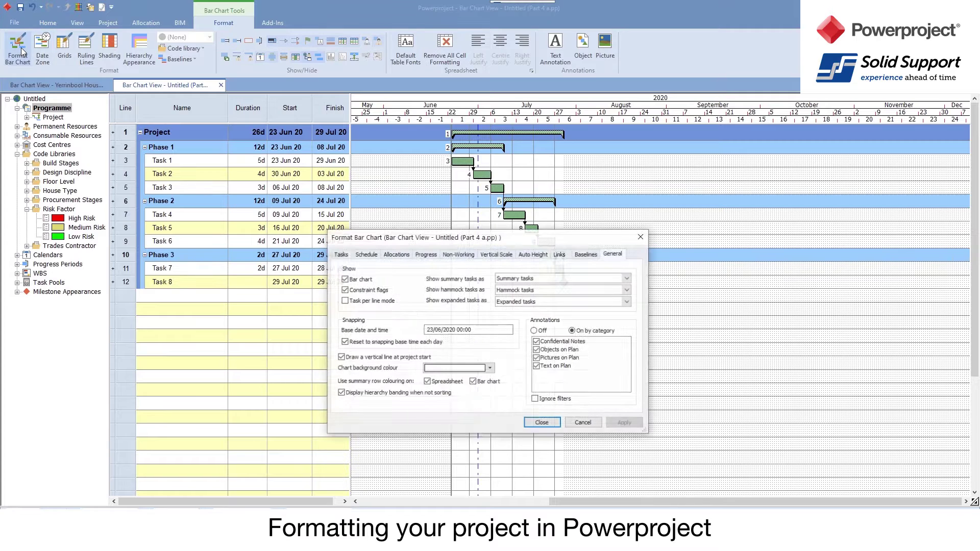
pyautogui.click(340, 254)
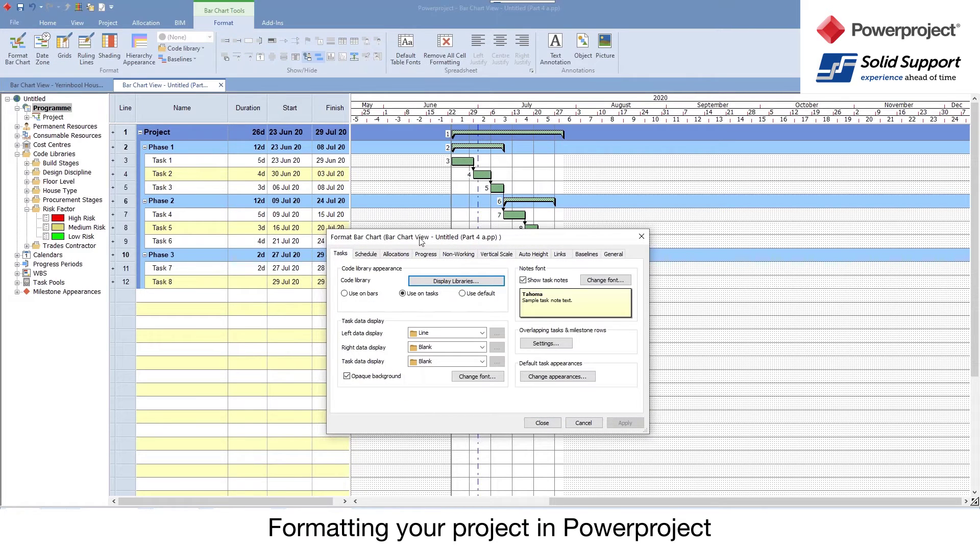
pyautogui.moveTo(421, 242); pyautogui.dragTo(208, 229)
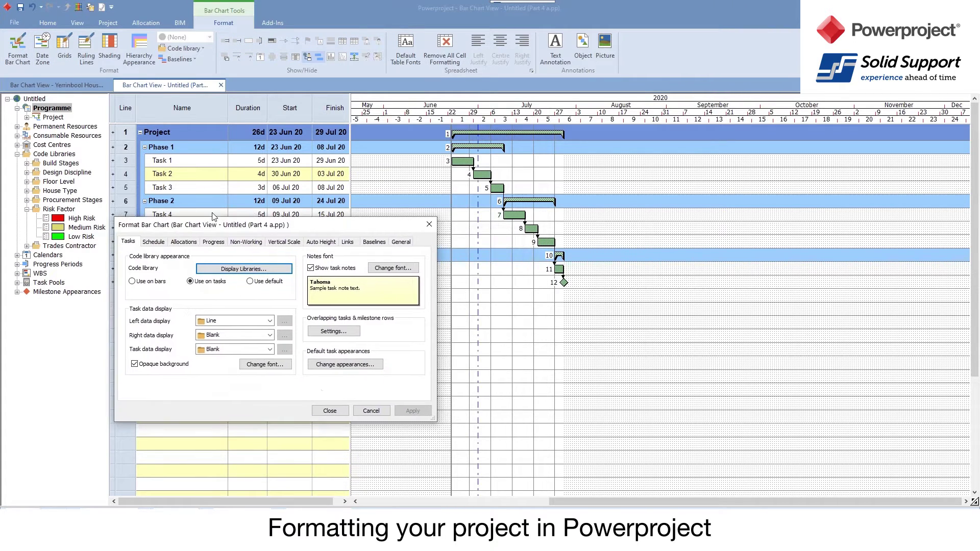
pyautogui.click(353, 365)
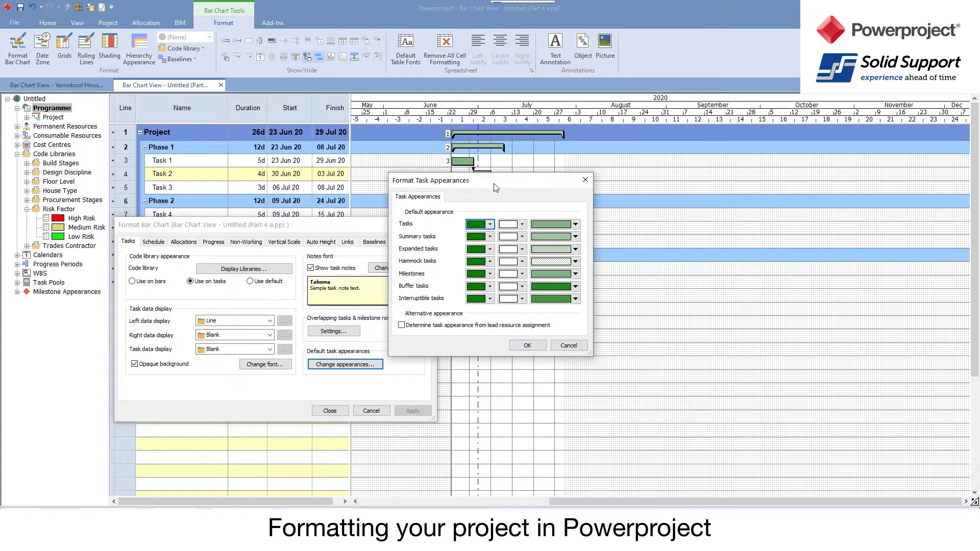
pyautogui.moveTo(495, 188); pyautogui.dragTo(633, 256)
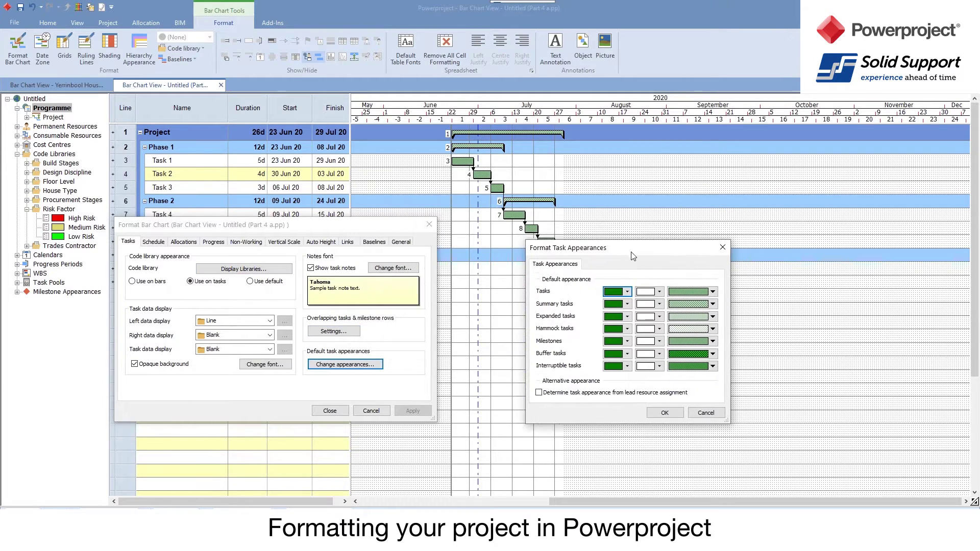
pyautogui.click(627, 292)
pyautogui.click(676, 320)
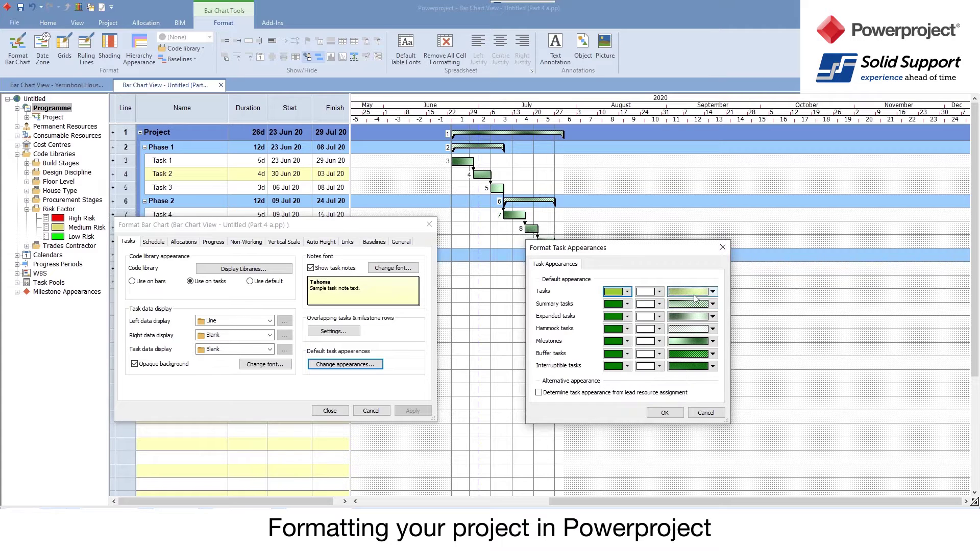
pyautogui.click(712, 292)
pyautogui.click(684, 316)
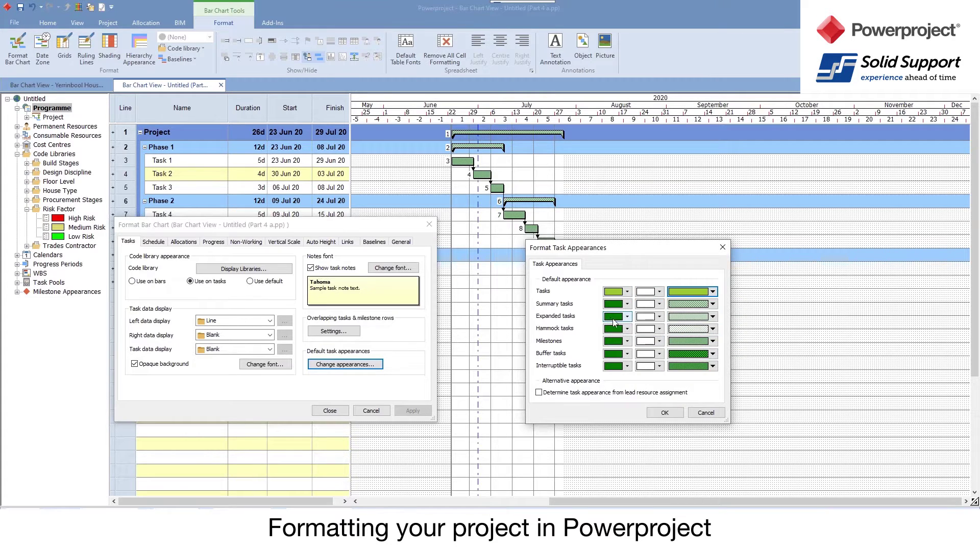
# Set the default appearance of summary tasks to a solid bright blue fill
pyautogui.click(627, 304)
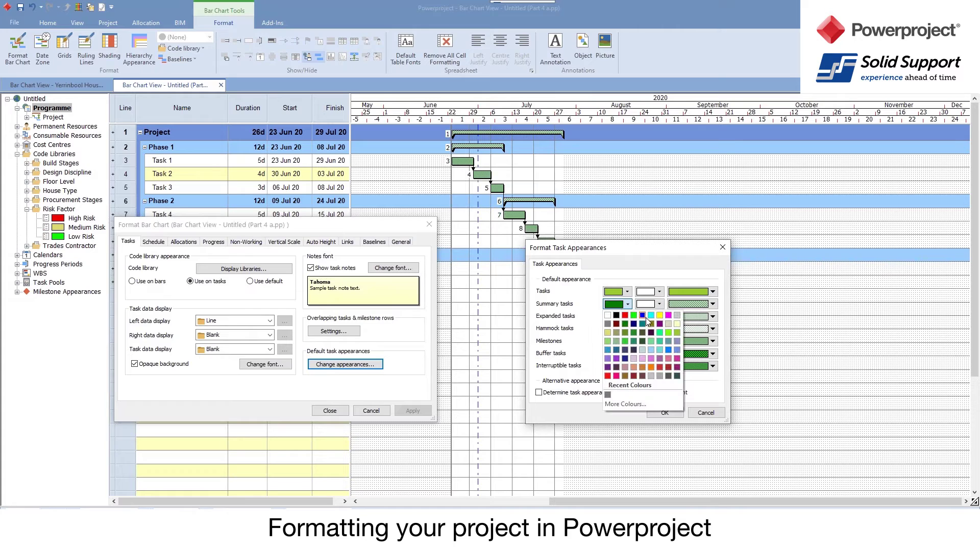
pyautogui.click(669, 351)
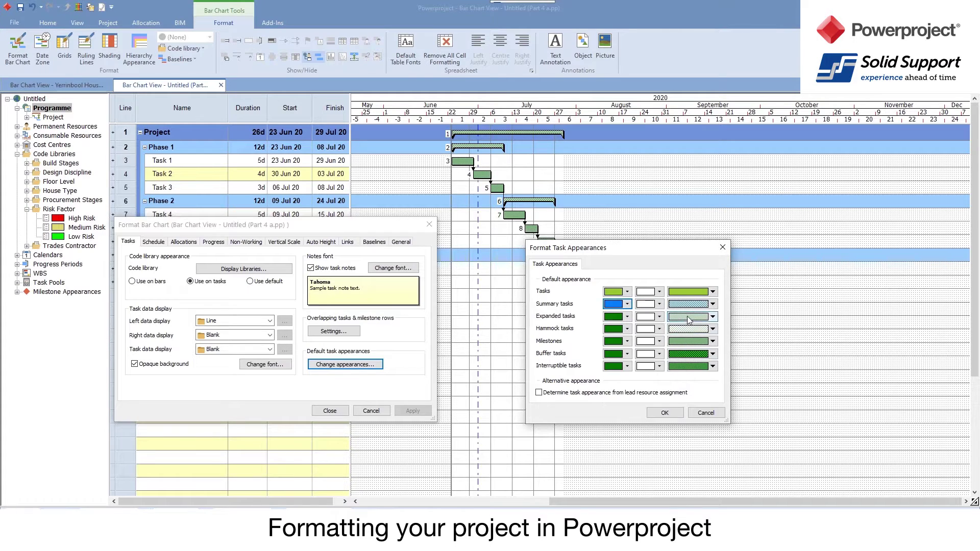
pyautogui.click(713, 305)
pyautogui.click(684, 328)
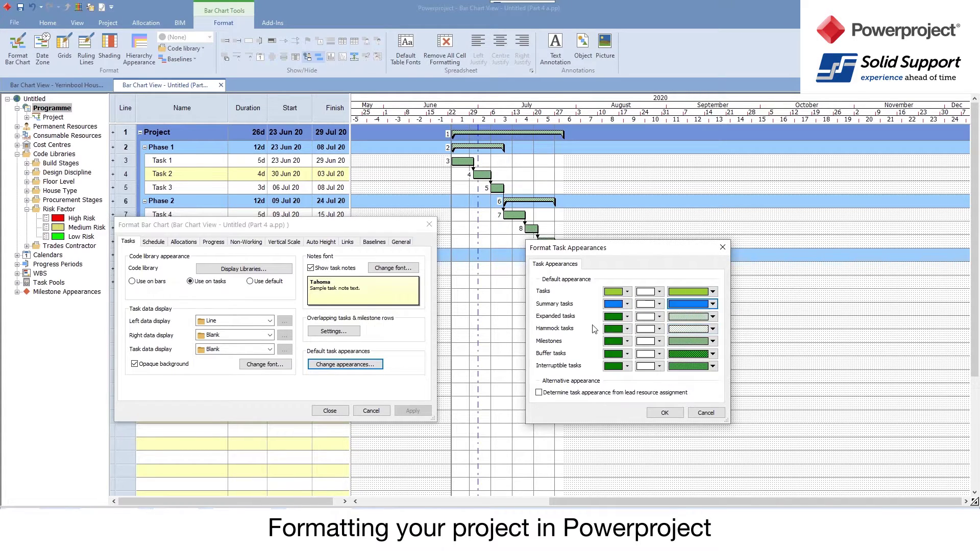
# Set the default appearance of milestones to a solid orange fill and apply the new task appearances to the bar chart
pyautogui.click(616, 341)
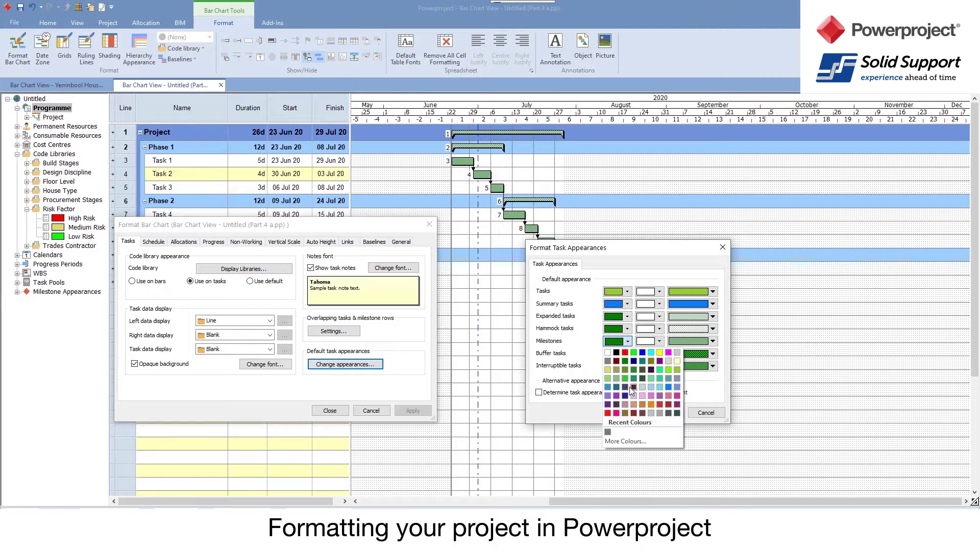
pyautogui.click(650, 405)
pyautogui.click(704, 341)
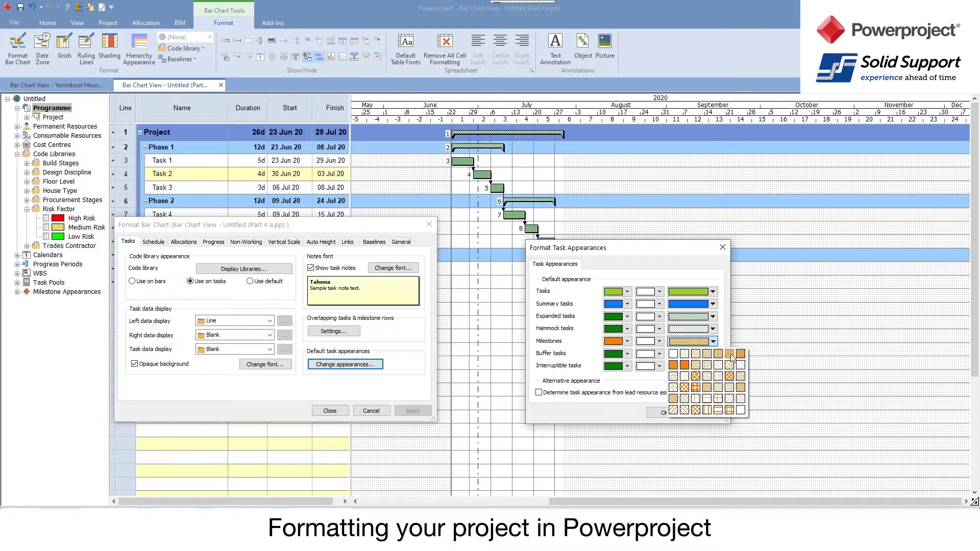
pyautogui.click(686, 366)
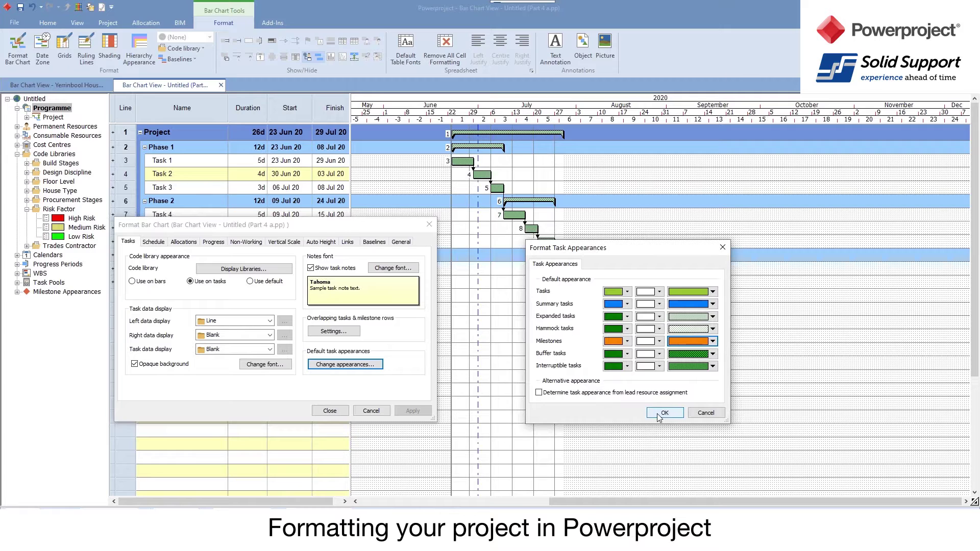
pyautogui.click(665, 413)
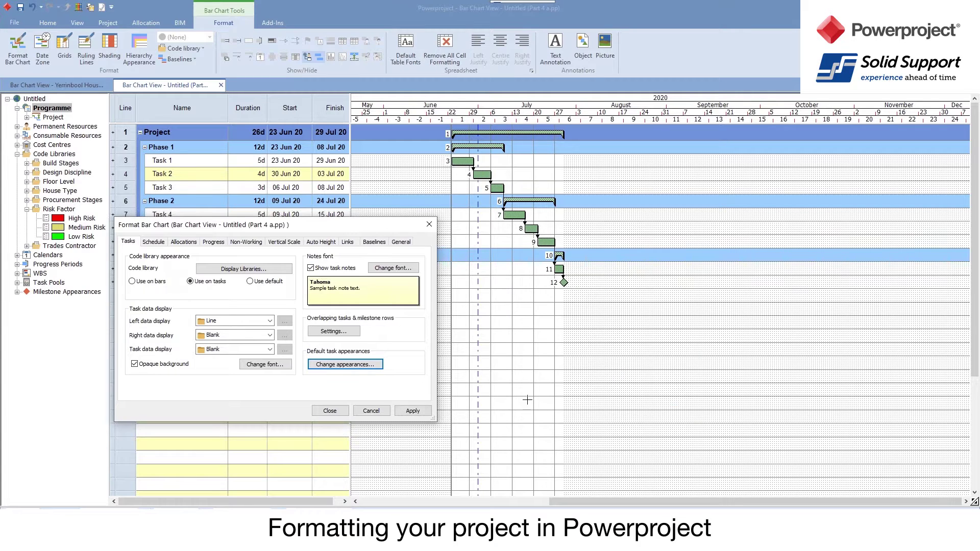
pyautogui.click(414, 411)
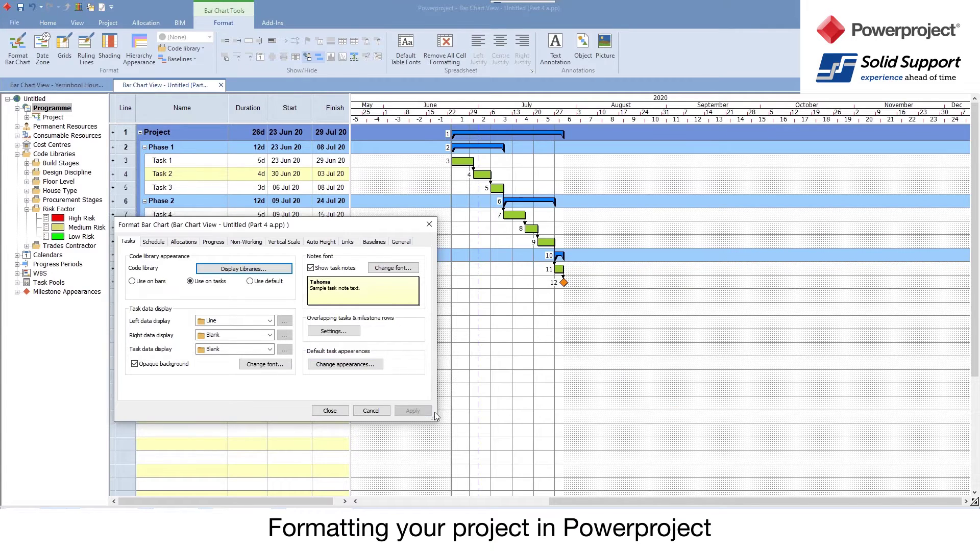
pyautogui.click(329, 411)
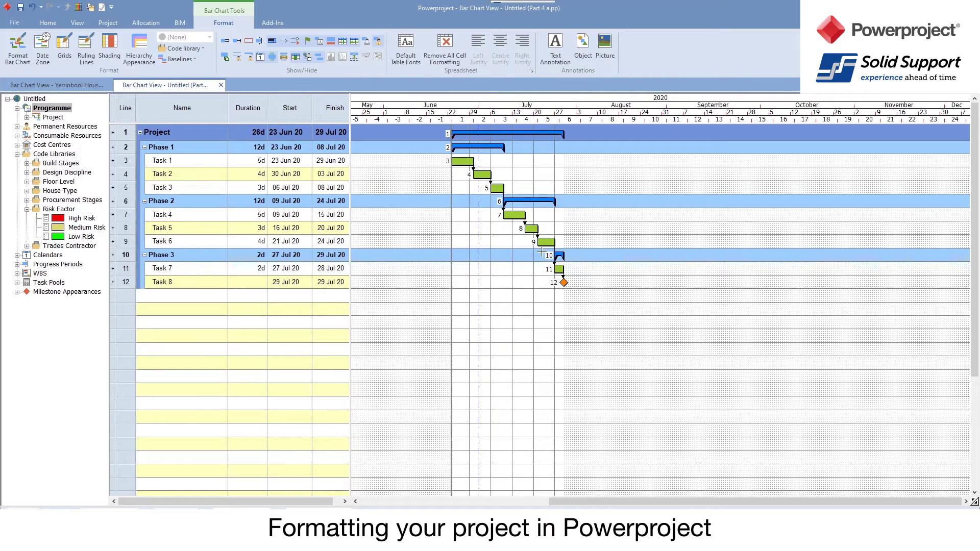
# Display the Name field to the right of the task bars in the bar chart format settings
pyautogui.click(10, 49)
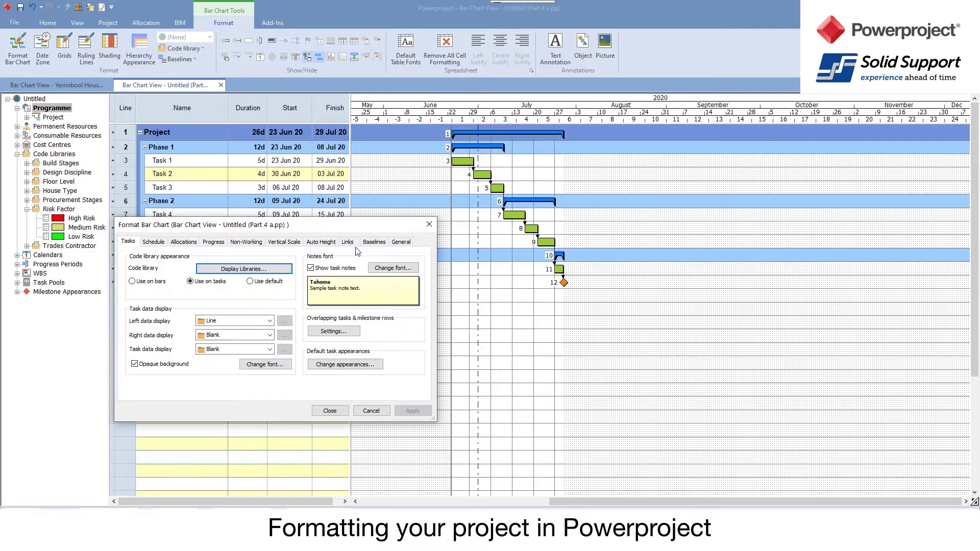
pyautogui.moveTo(274, 225); pyautogui.dragTo(751, 103)
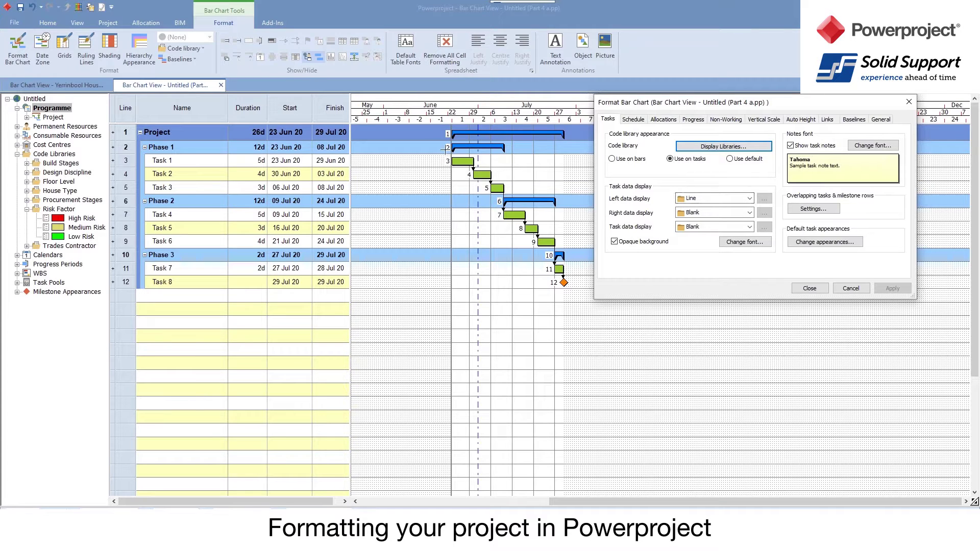
pyautogui.click(720, 217)
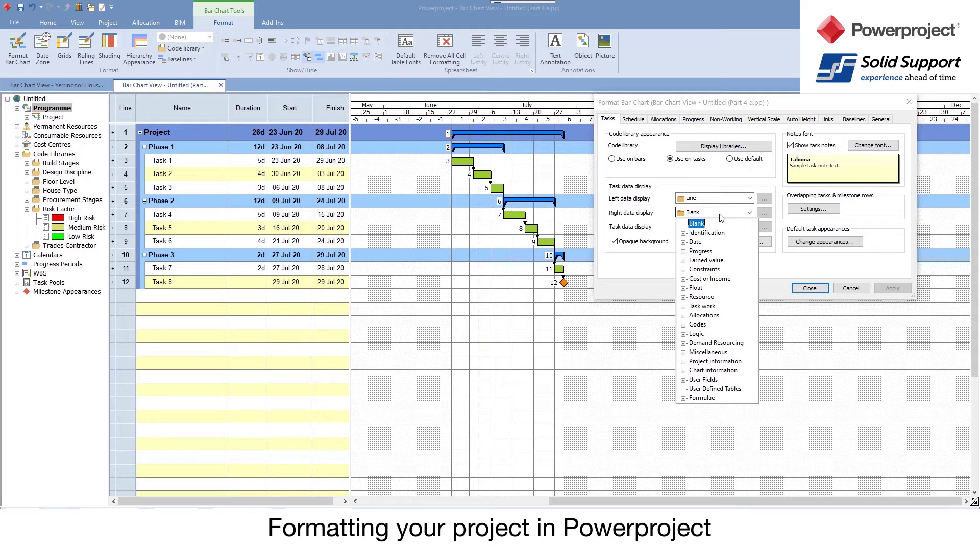
pyautogui.click(683, 243)
pyautogui.click(683, 242)
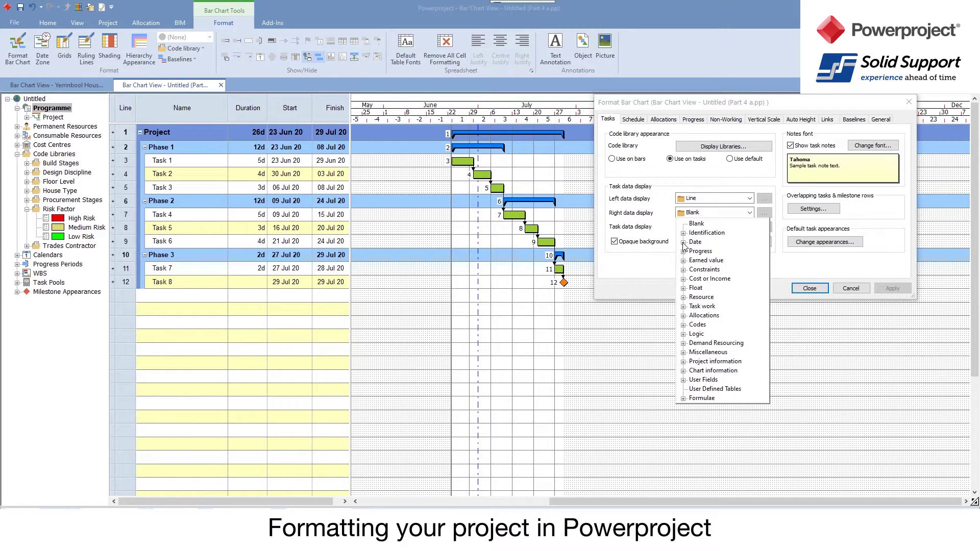
pyautogui.click(684, 234)
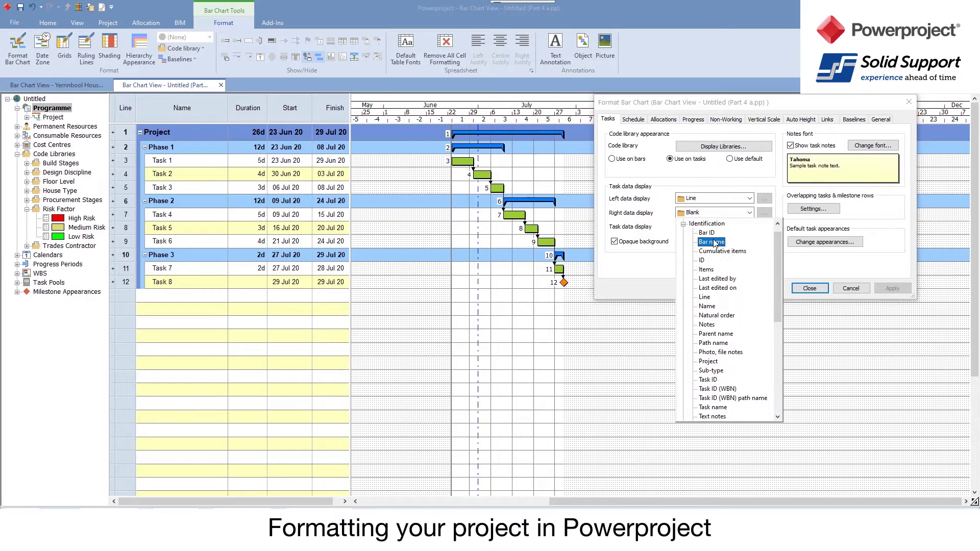
pyautogui.click(705, 297)
pyautogui.click(892, 288)
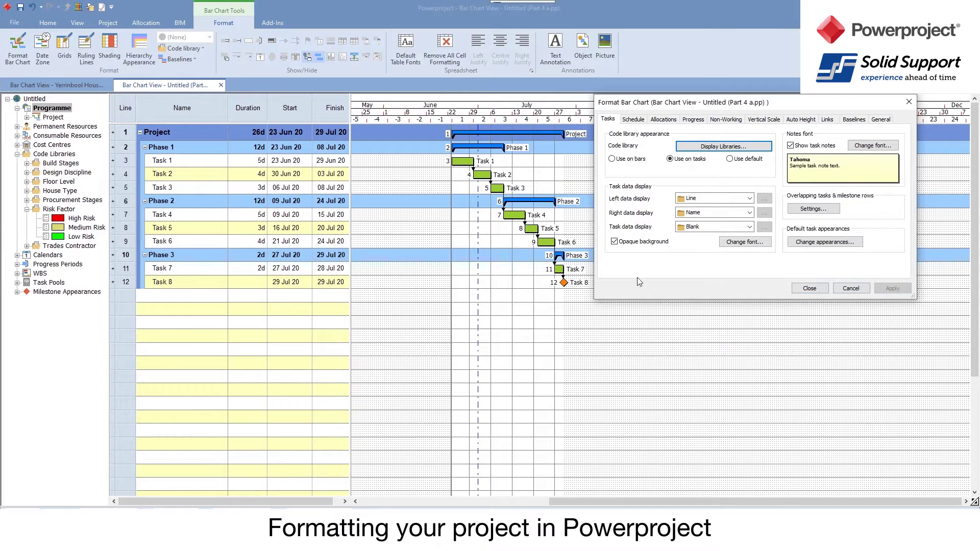
# Turn off the opaque background for task data and set the right data display to Blank
pyautogui.click(645, 242)
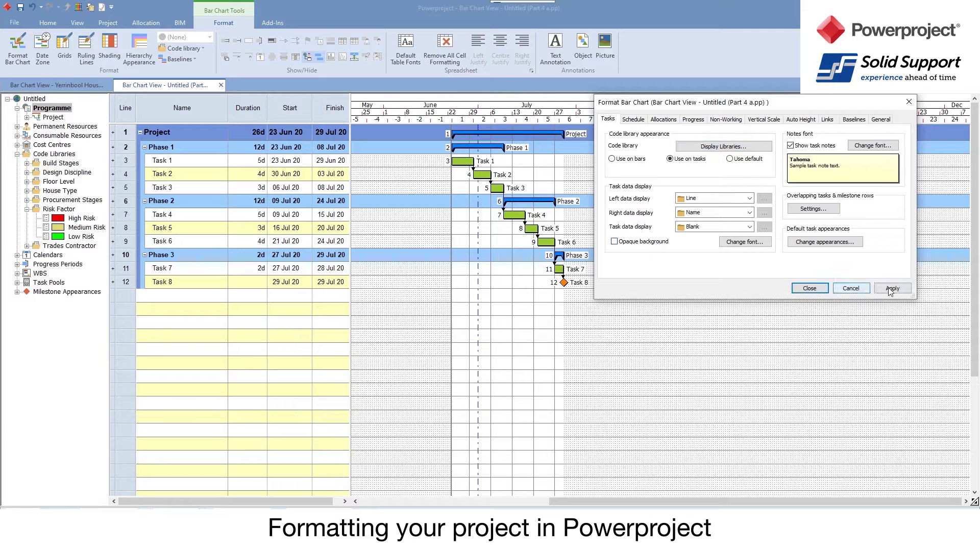
pyautogui.click(893, 288)
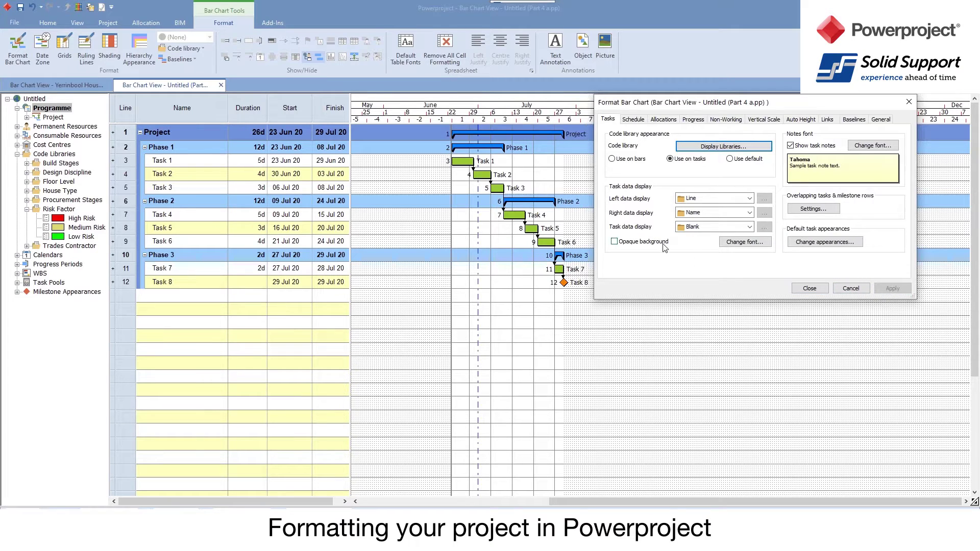
pyautogui.click(693, 214)
pyautogui.scroll(1, 723, 244)
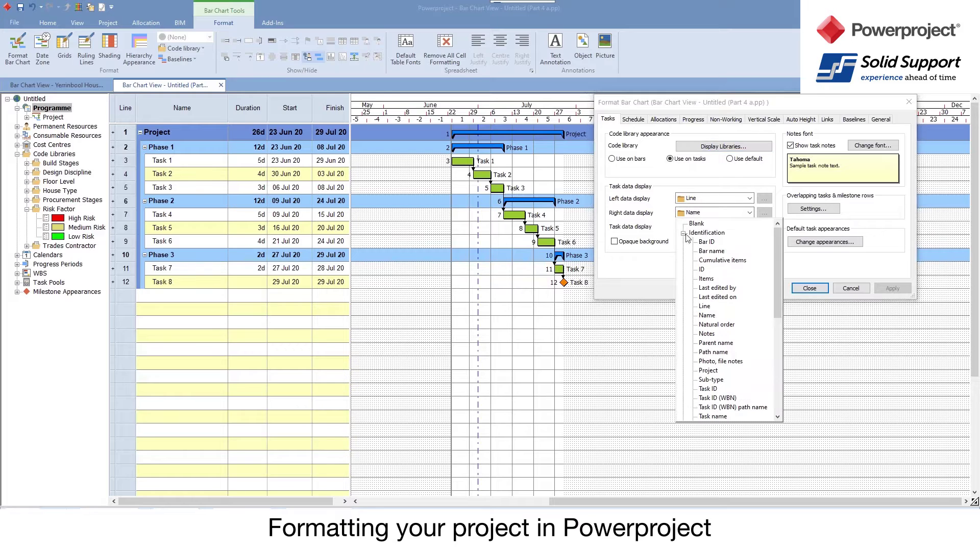
pyautogui.click(695, 223)
pyautogui.click(891, 289)
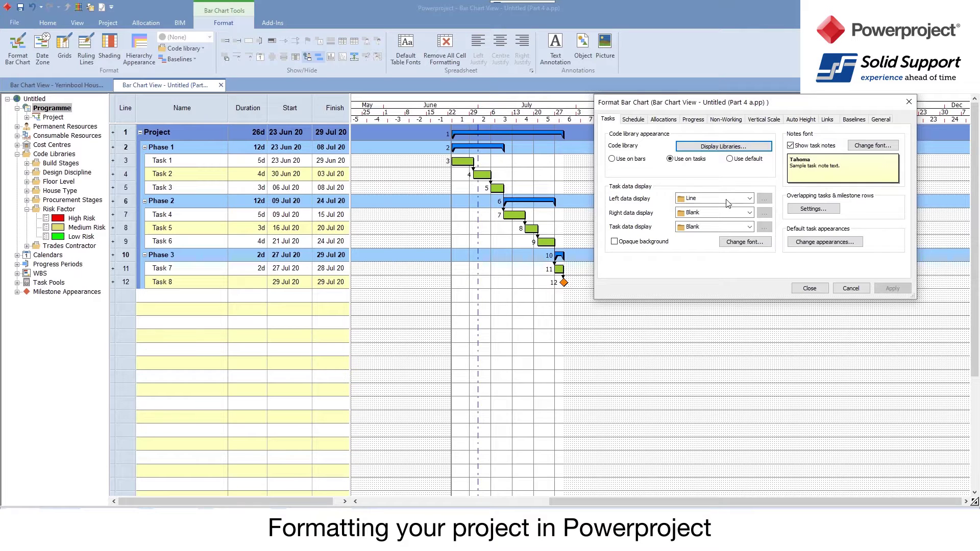
pyautogui.click(809, 289)
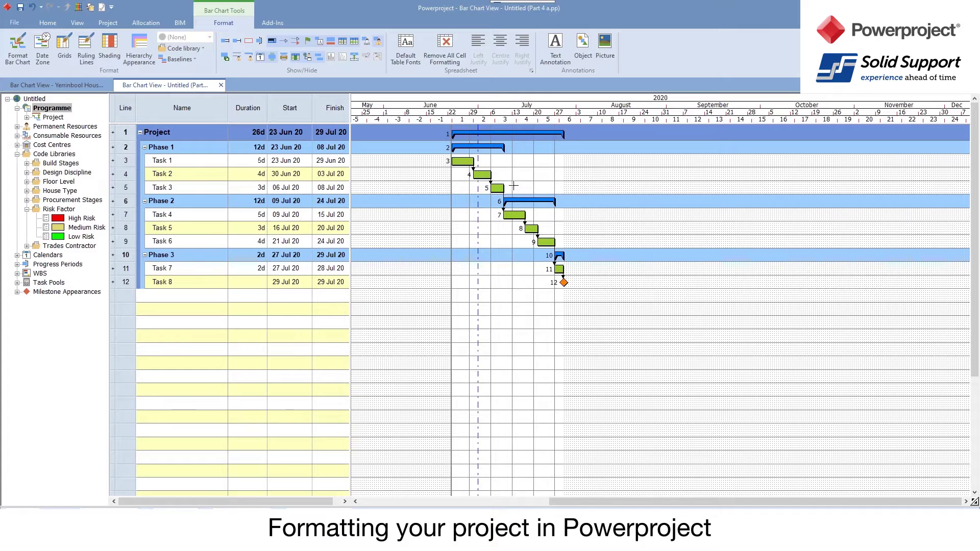
# Shorten Task 2 to zero duration so that it becomes a milestone, and reschedule the programme
pyautogui.moveTo(490, 173); pyautogui.dragTo(474, 175)
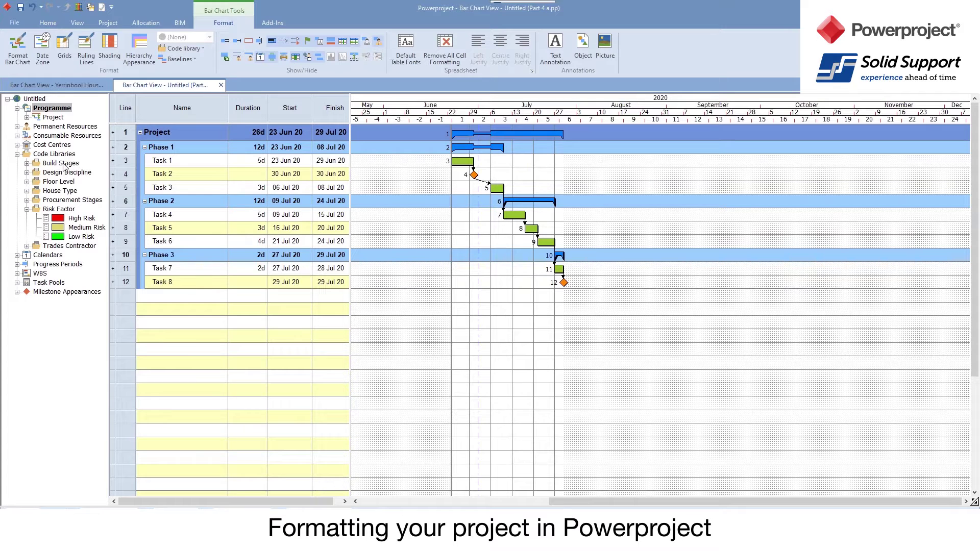
pyautogui.click(47, 22)
pyautogui.click(189, 42)
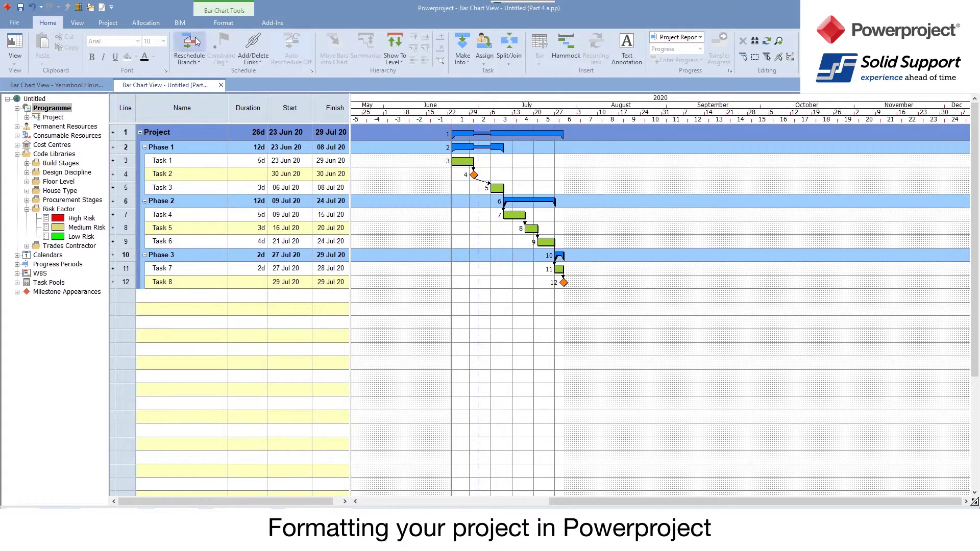
pyautogui.click(538, 306)
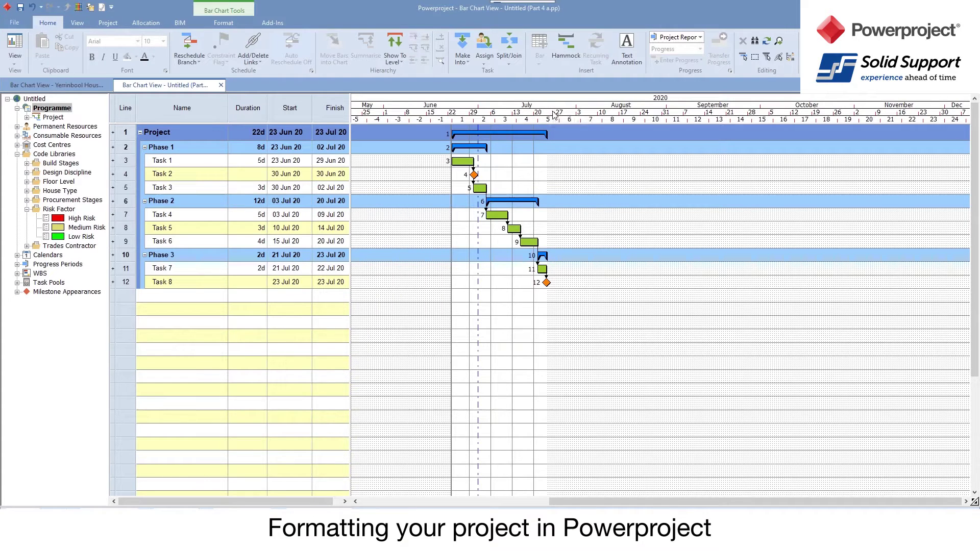
# Add a text annotation at the end of Task 1's bar that displays the current task's Finish date field
pyautogui.moveTo(554, 112); pyautogui.dragTo(684, 373)
pyautogui.moveTo(673, 502); pyautogui.dragTo(745, 501)
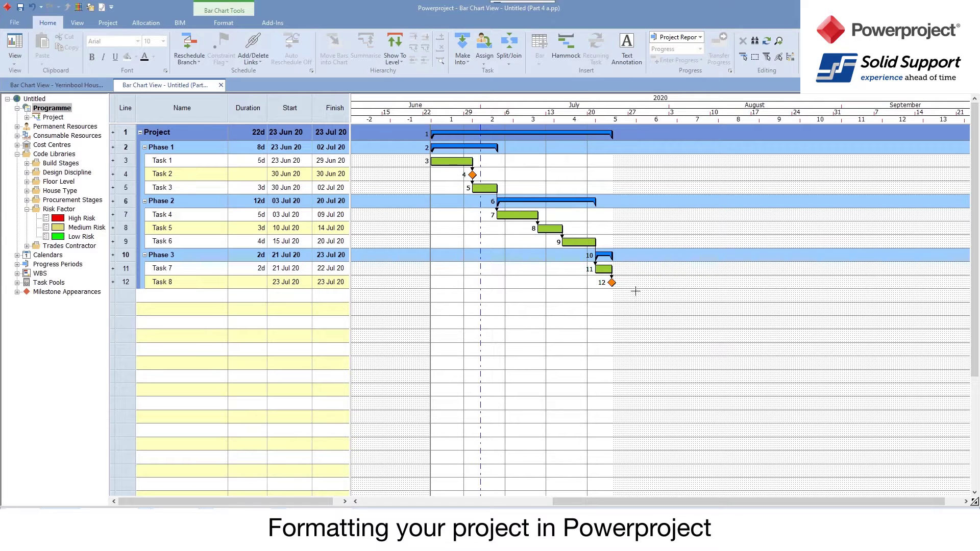
pyautogui.click(627, 51)
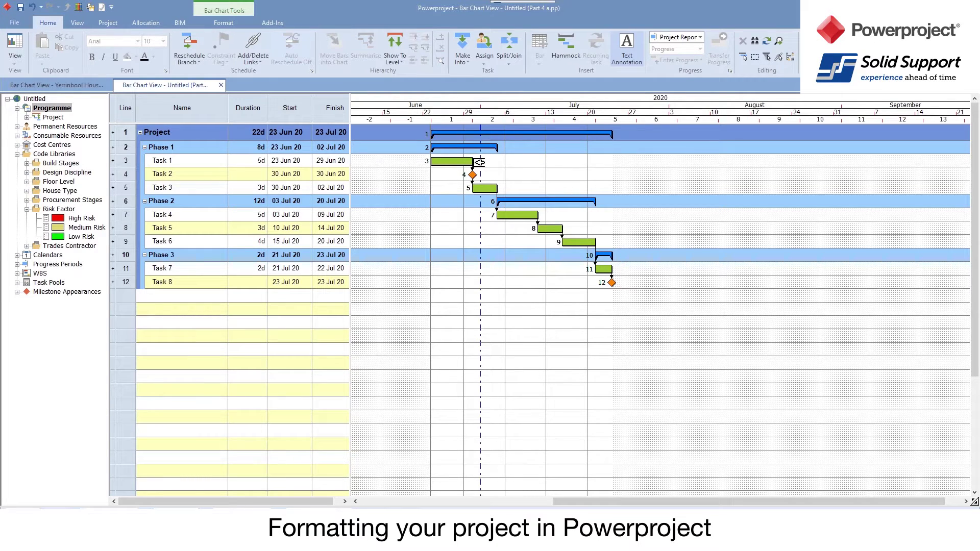
pyautogui.click(480, 162)
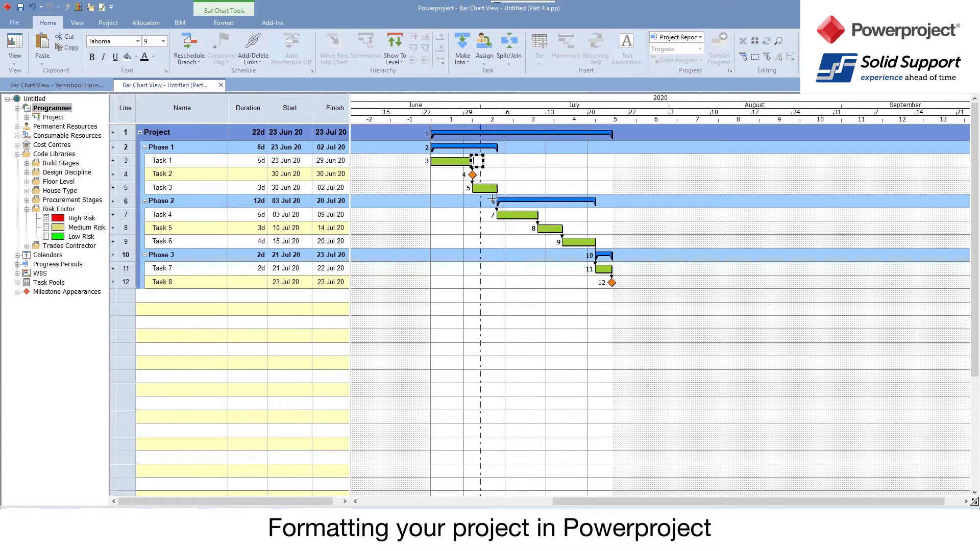
pyautogui.rightClick(476, 161)
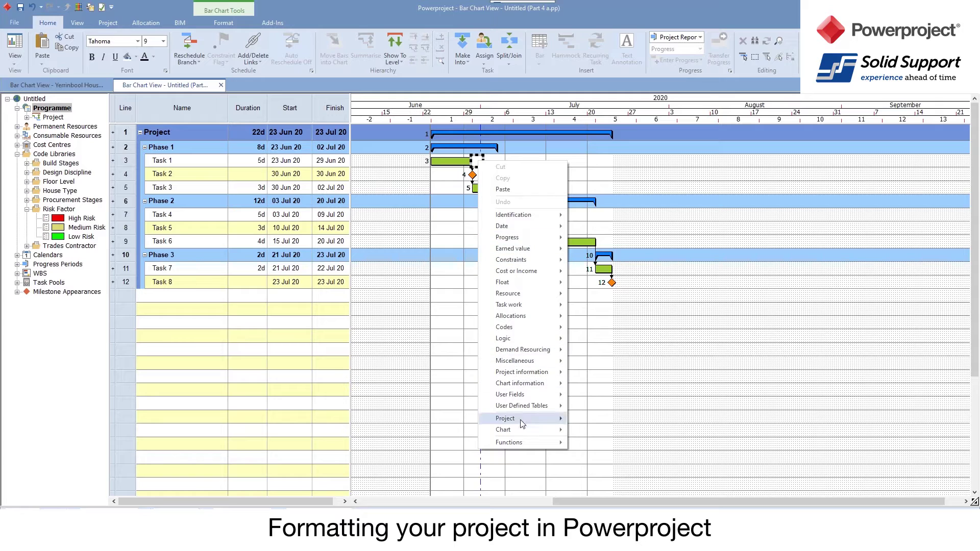
pyautogui.moveTo(555, 230)
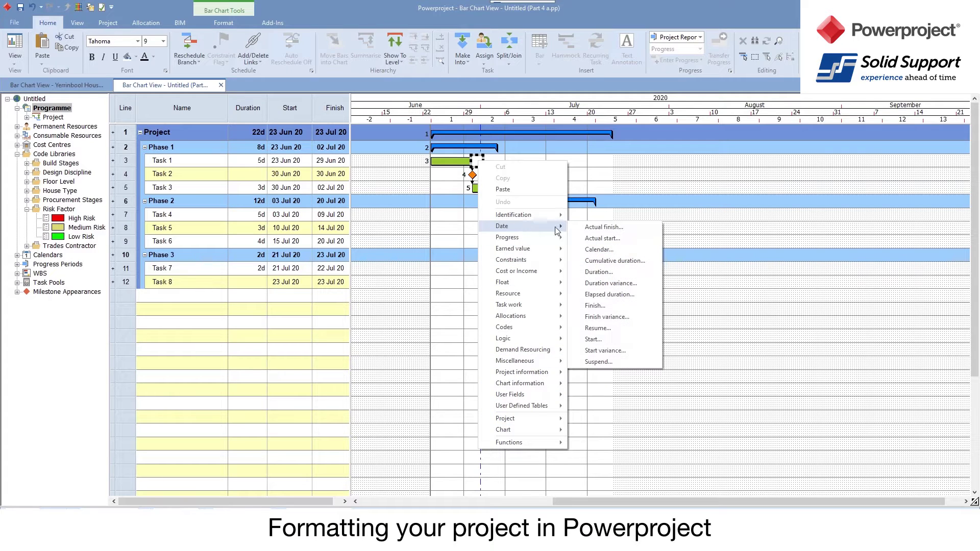
pyautogui.click(595, 306)
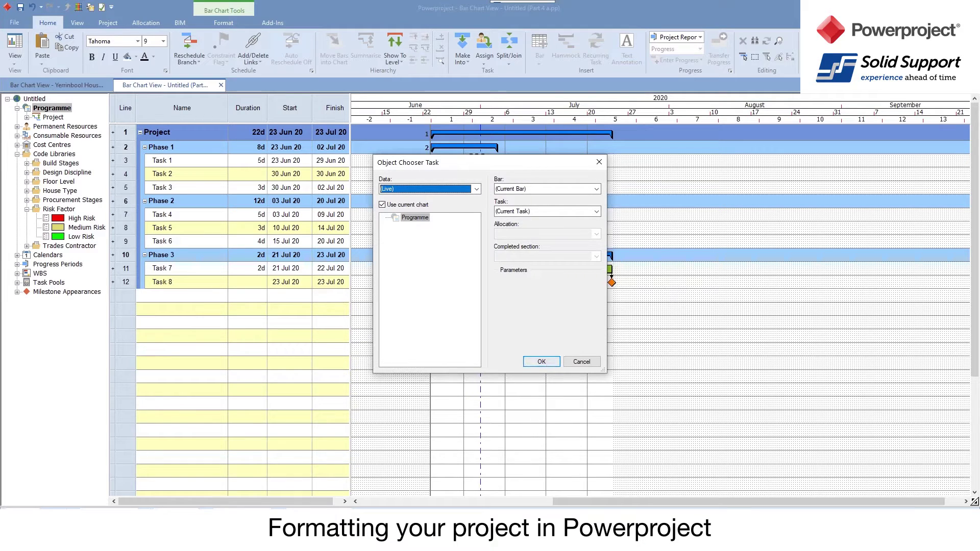
pyautogui.click(541, 361)
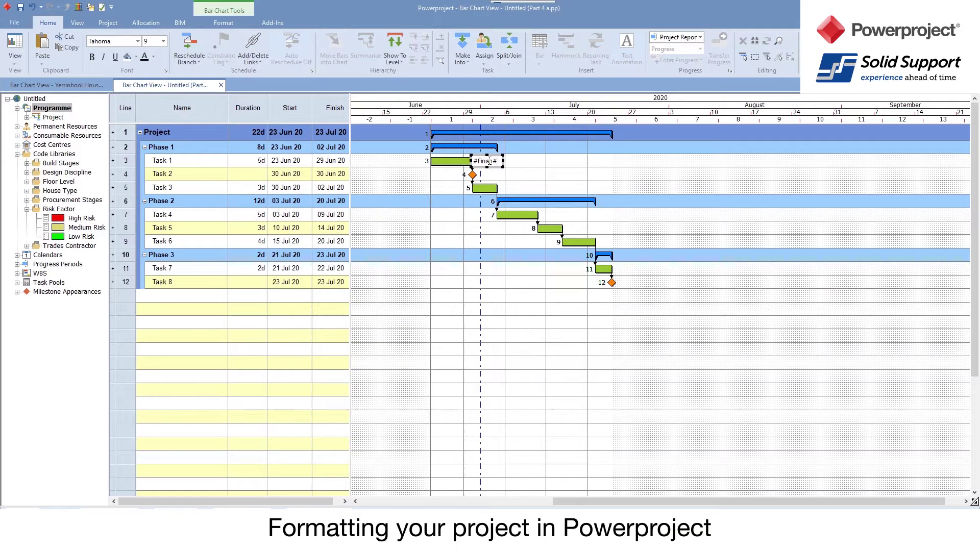
pyautogui.click(560, 158)
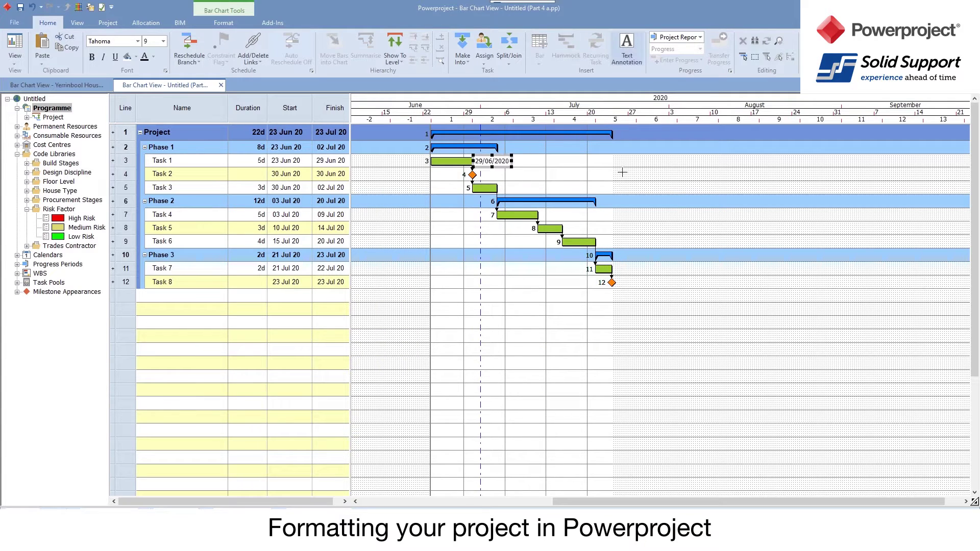
pyautogui.click(514, 353)
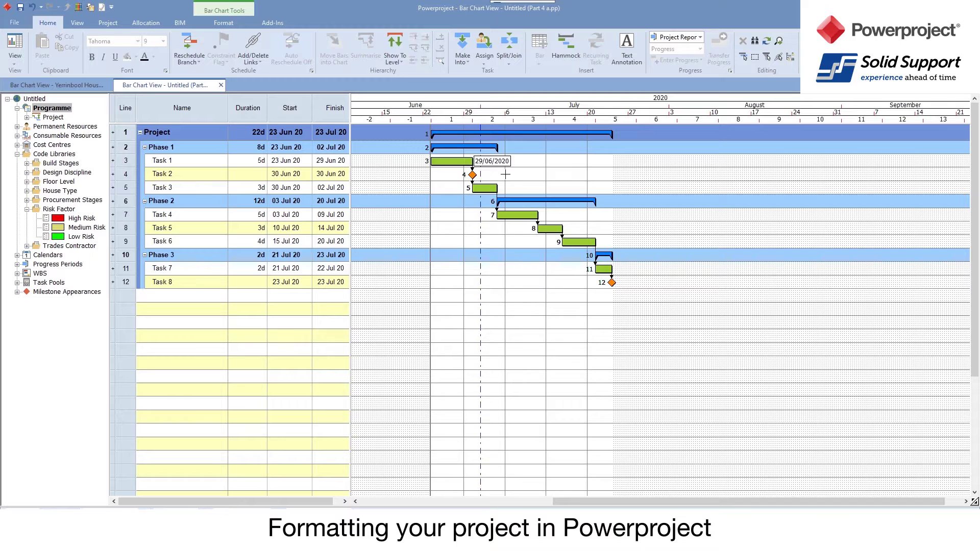
# Remove the border from Task 1's finish-date annotation and set its background colour to None
pyautogui.click(465, 162)
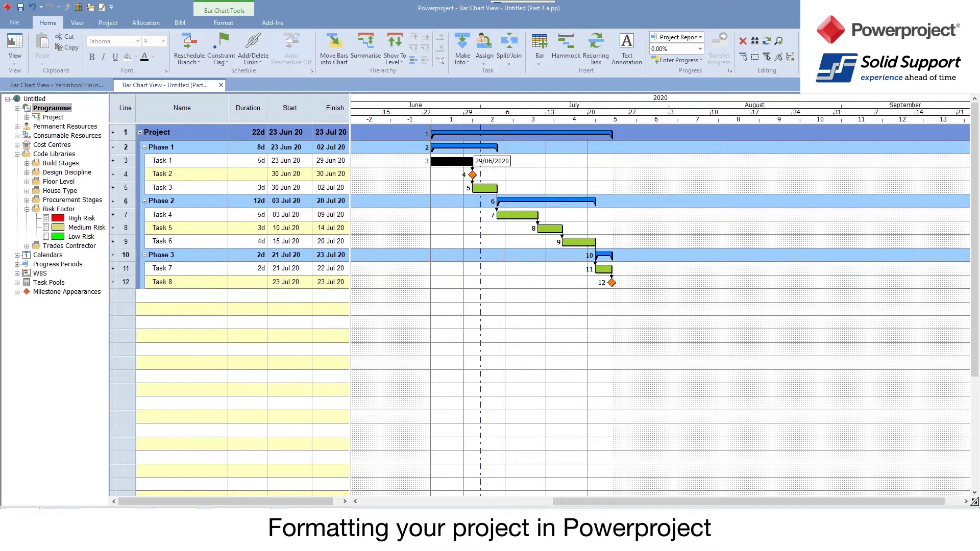
pyautogui.moveTo(465, 161)
pyautogui.mouseDown()
pyautogui.moveTo(508, 161)
pyautogui.moveTo(457, 161)
pyautogui.mouseUp()
pyautogui.click(490, 159)
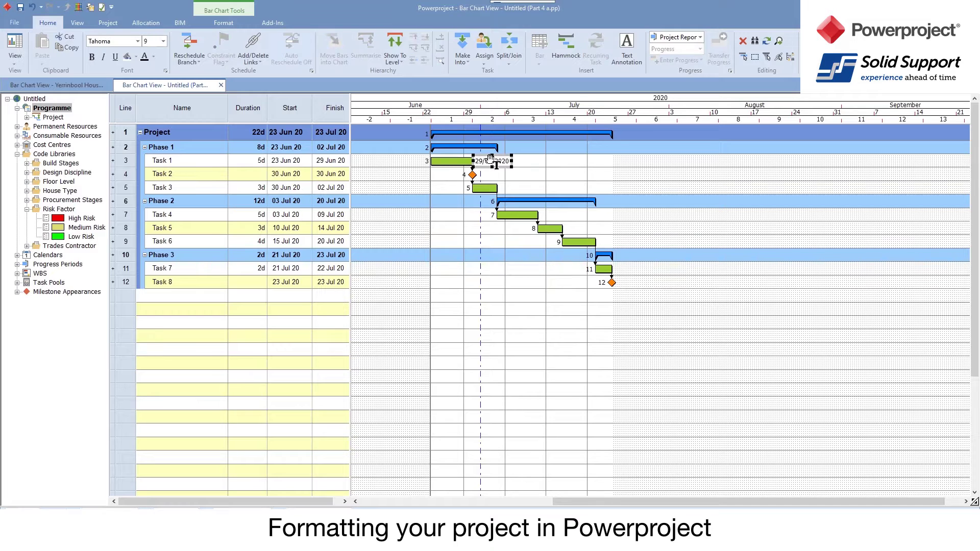
pyautogui.rightClick(490, 159)
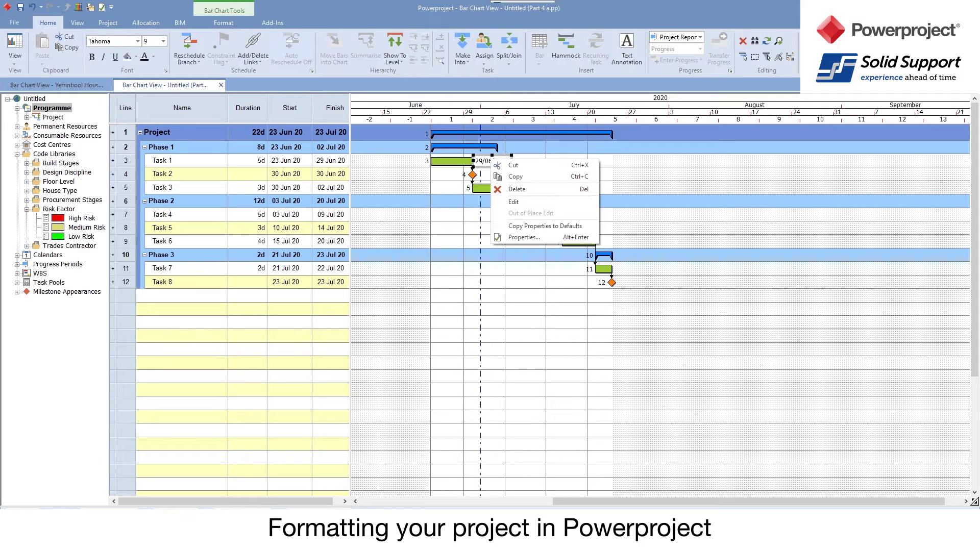
pyautogui.click(522, 237)
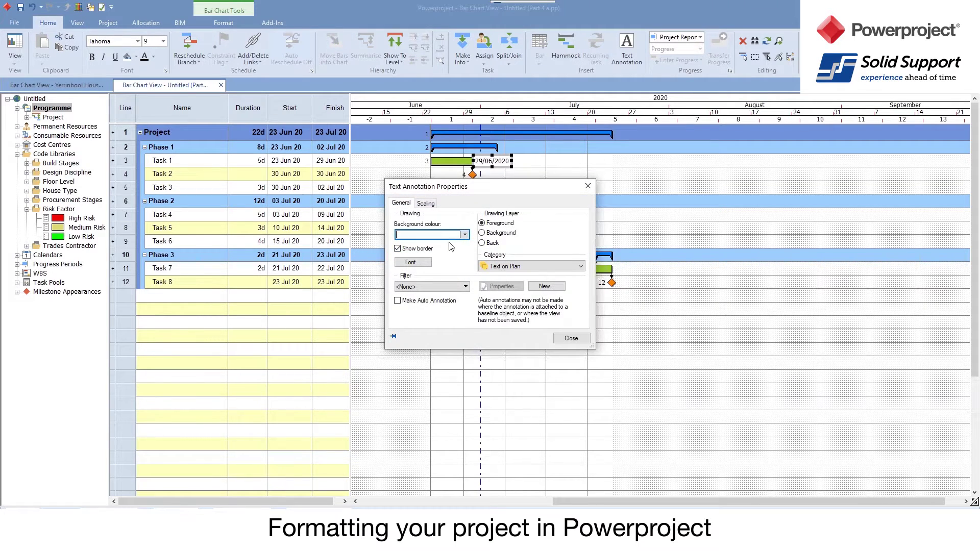
pyautogui.click(417, 247)
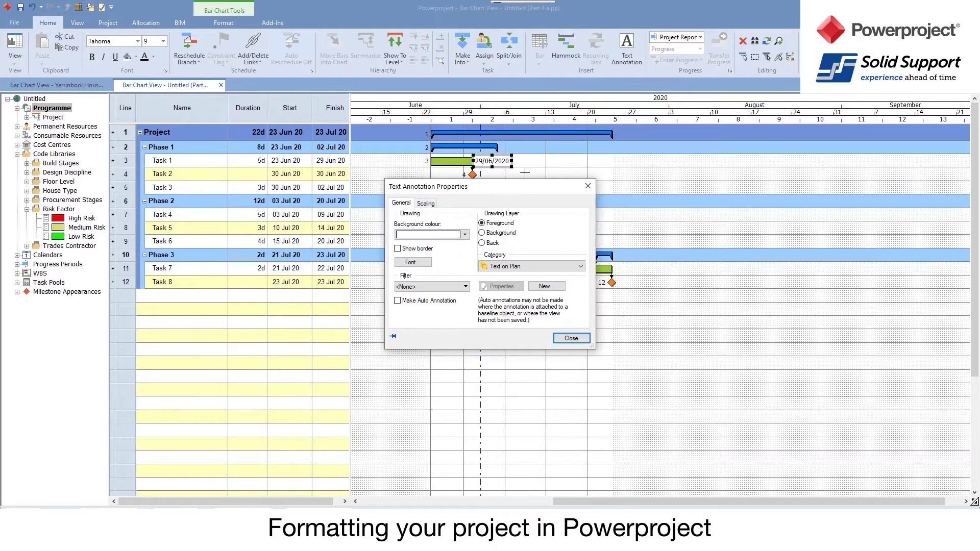
pyautogui.click(417, 235)
pyautogui.click(404, 246)
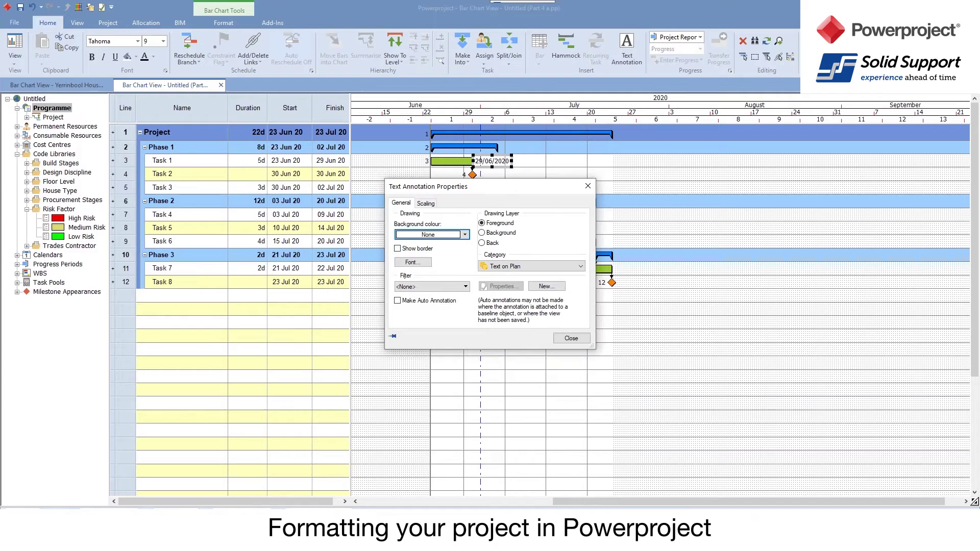
pyautogui.click(571, 339)
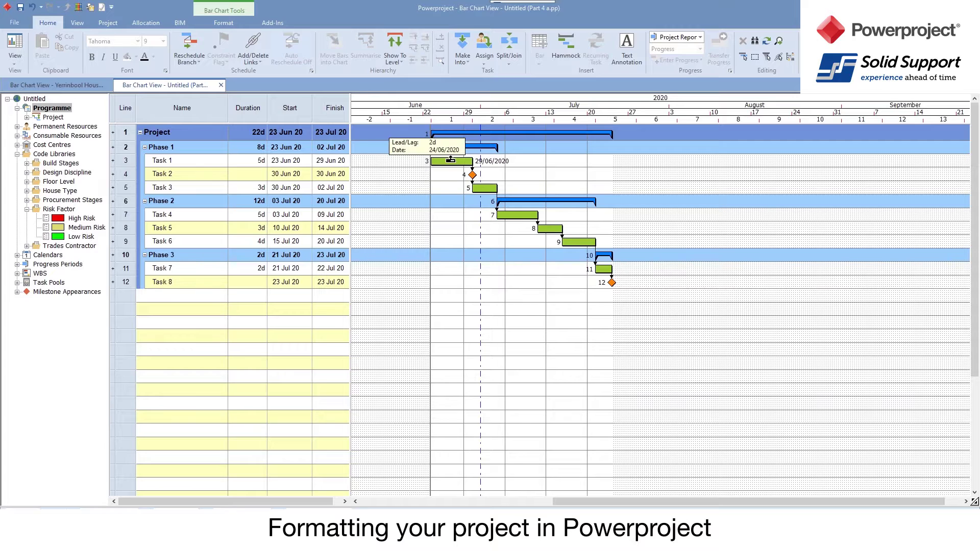
# Move Task 1's bar to start on 26 Jun 20 and turn its finish-date annotation into an auto annotation
pyautogui.moveTo(449, 160); pyautogui.dragTo(474, 161)
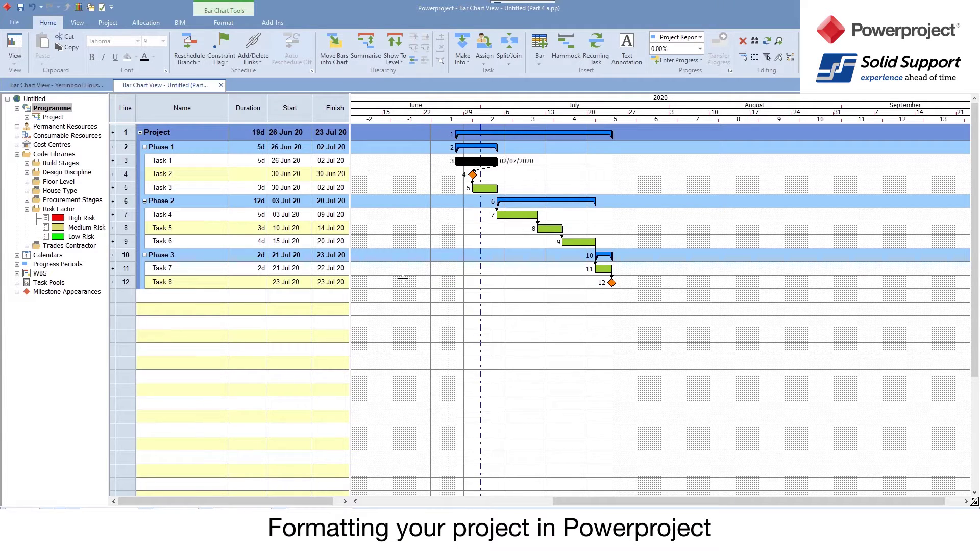
pyautogui.click(519, 159)
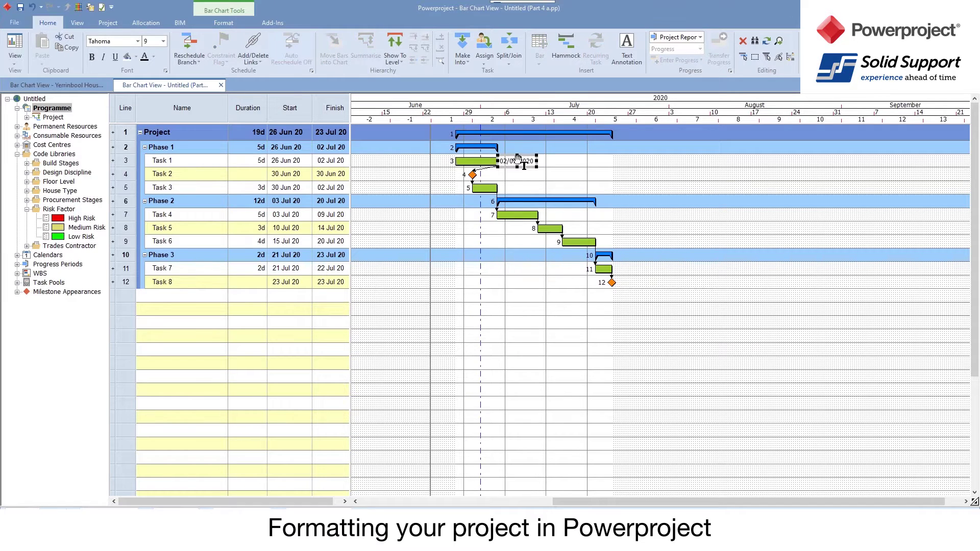
pyautogui.rightClick(519, 161)
pyautogui.click(553, 242)
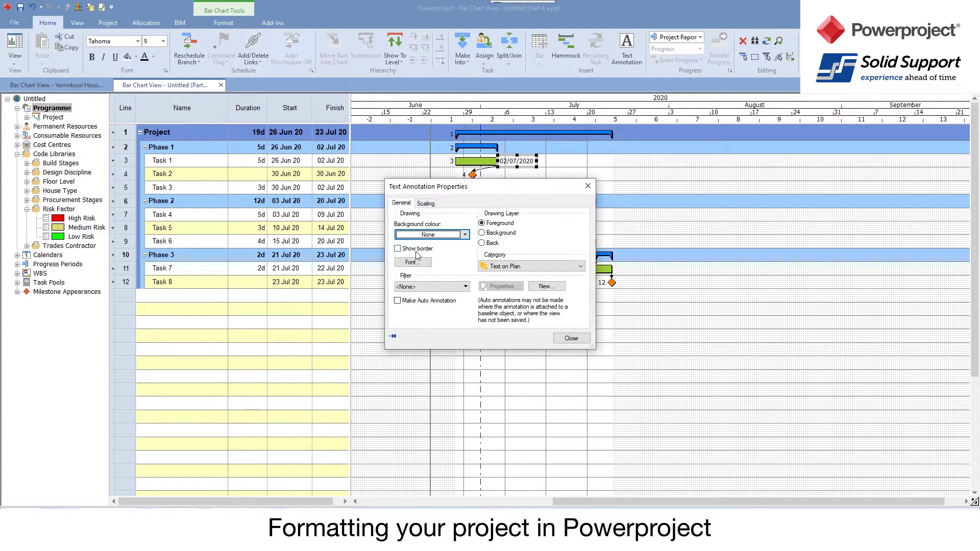
pyautogui.click(398, 301)
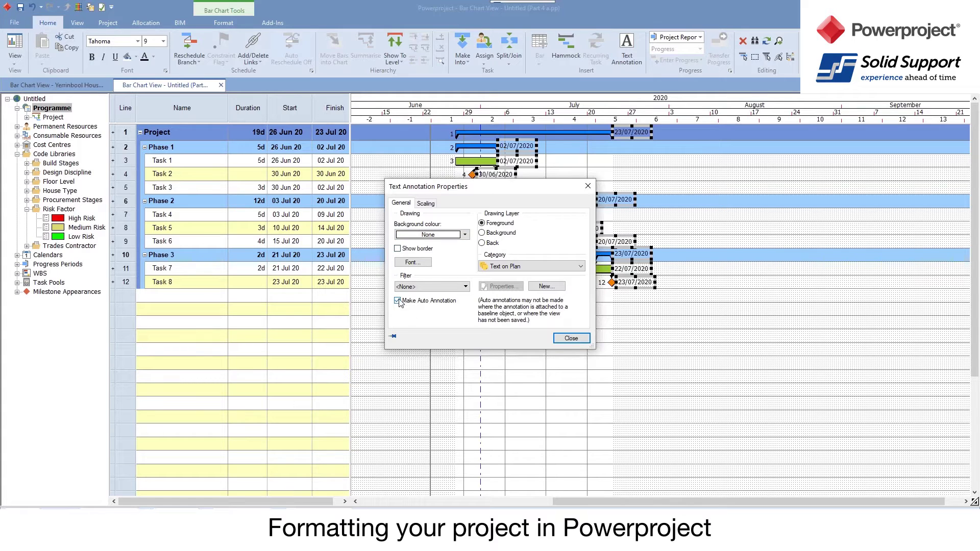
# Filter the automatic finish-date annotation with Milestones only and close its properties
pyautogui.moveTo(476, 188)
pyautogui.mouseDown()
pyautogui.moveTo(445, 225)
pyautogui.moveTo(311, 249)
pyautogui.mouseUp()
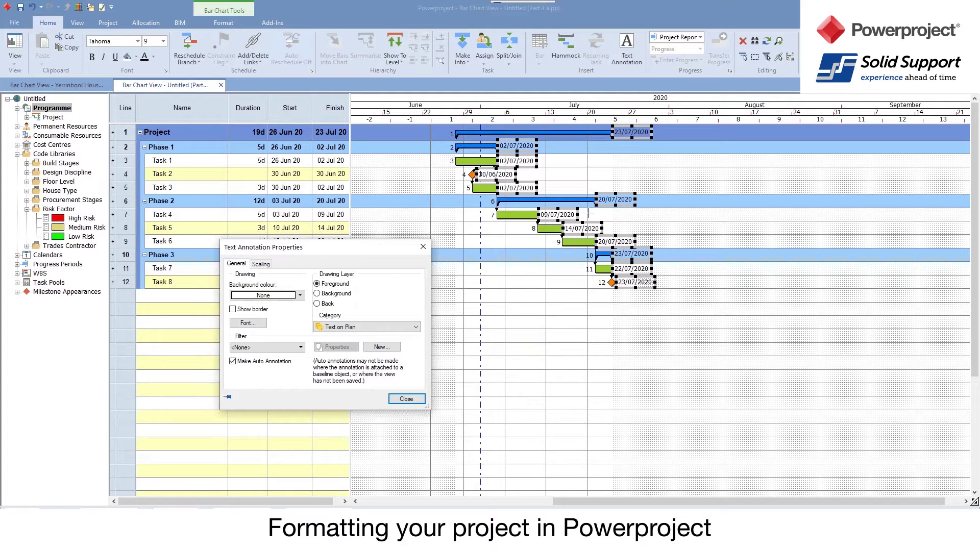
pyautogui.click(256, 348)
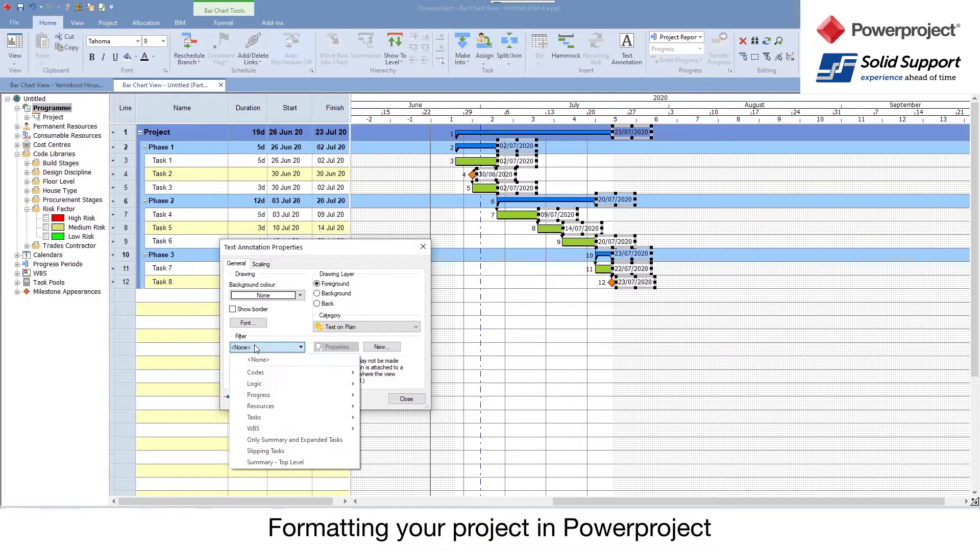
pyautogui.moveTo(248, 421)
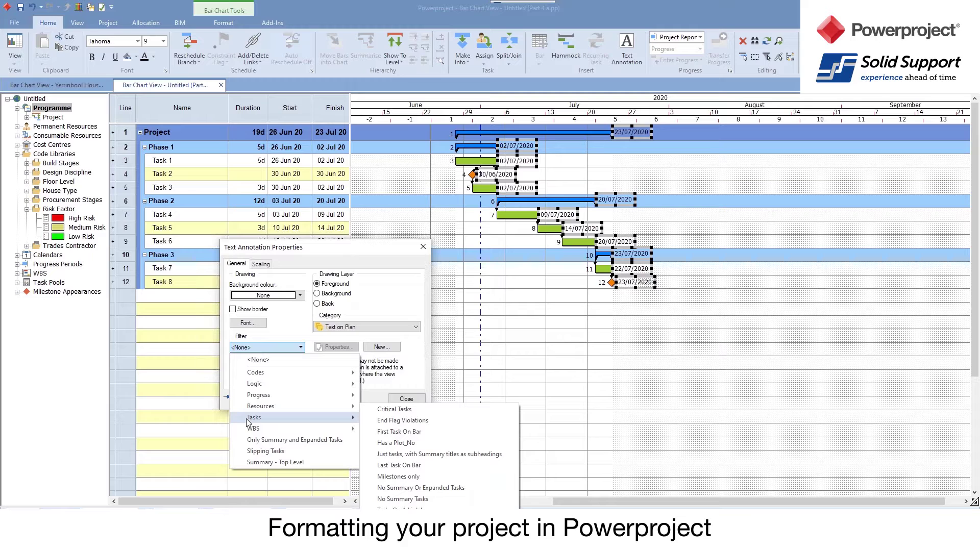
pyautogui.click(408, 480)
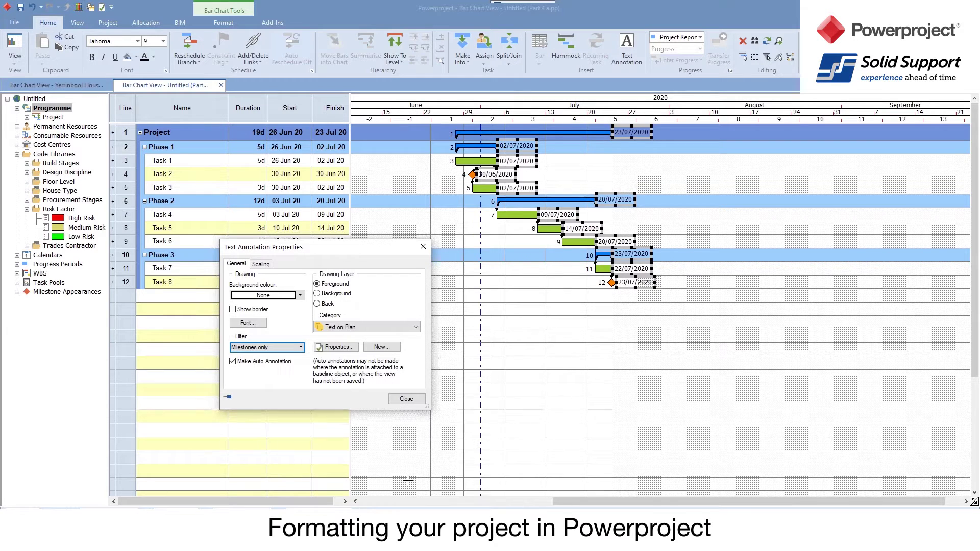
pyautogui.click(403, 399)
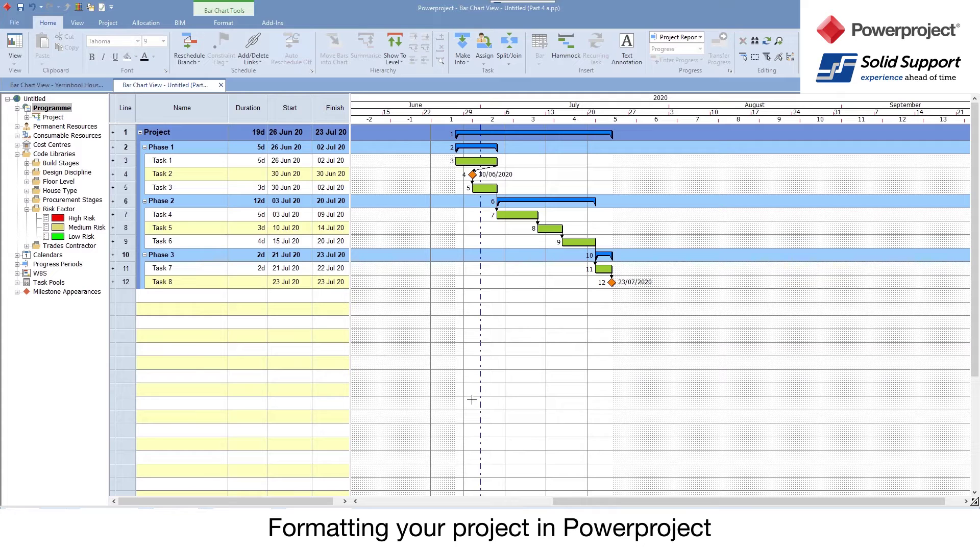
# Draw a new milestone on line 13 at 08 Jul 20 and move it to 24 Jul 20
pyautogui.moveTo(521, 336)
pyautogui.mouseDown()
pyautogui.moveTo(538, 336)
pyautogui.moveTo(521, 336)
pyautogui.mouseUp()
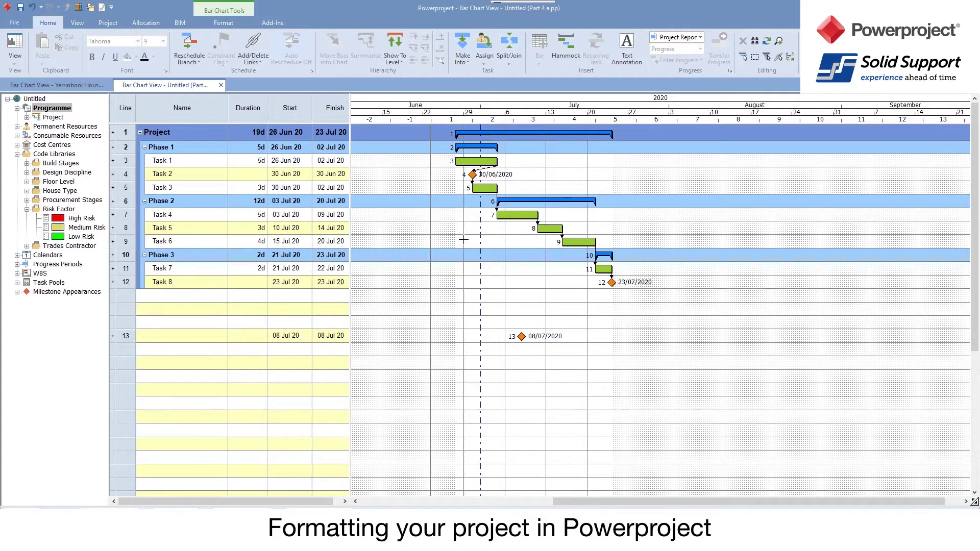
pyautogui.click(521, 336)
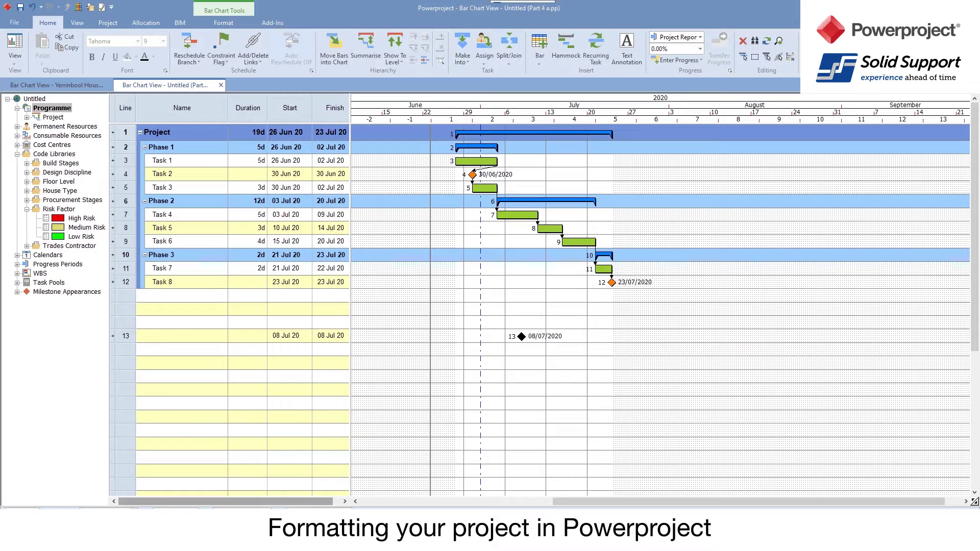
pyautogui.moveTo(521, 337); pyautogui.dragTo(620, 337)
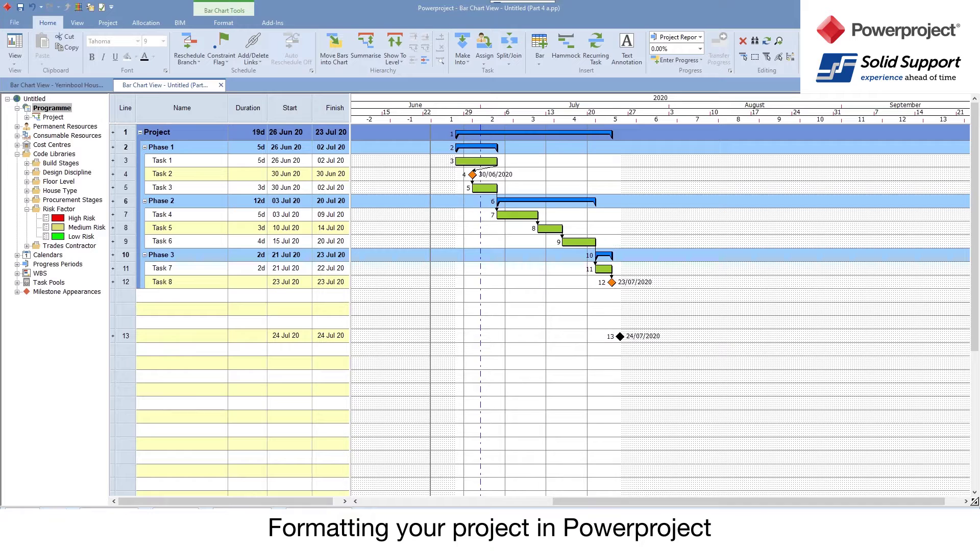
# Delete the automatic finish-date annotations and the unnamed milestone on line 13
pyautogui.click(636, 336)
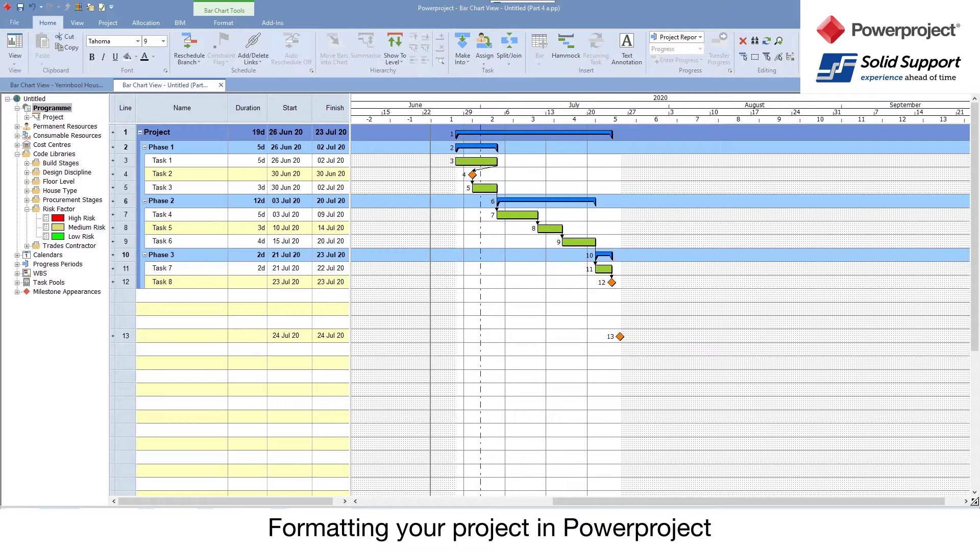
pyautogui.press('Delete')
pyautogui.click(619, 336)
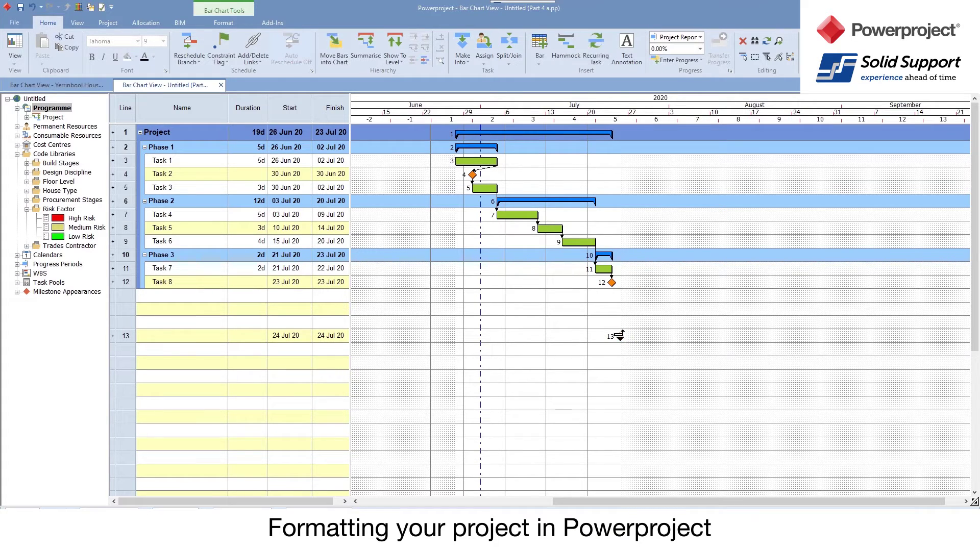
pyautogui.press('Delete')
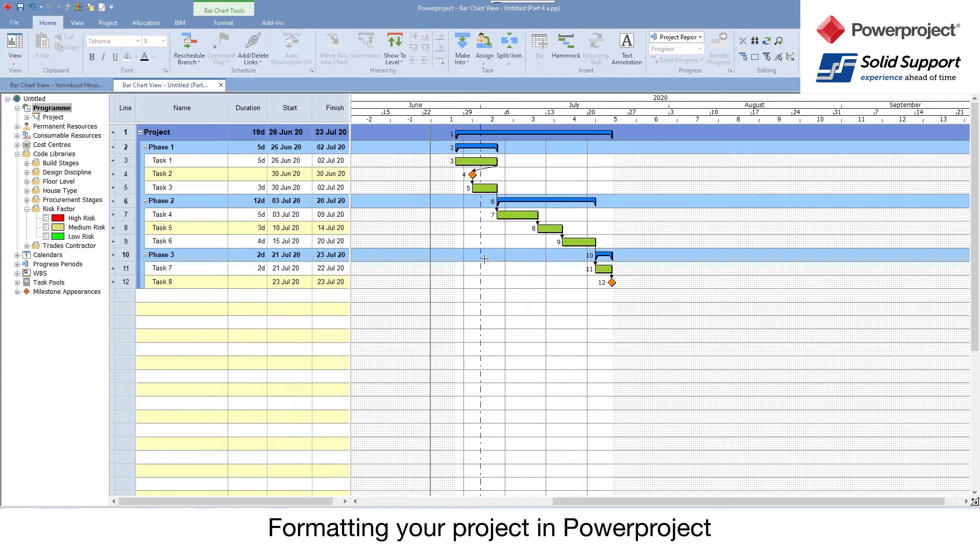
# Toggle the bar chart's vertical grid lines off and on again twice
pyautogui.click(217, 23)
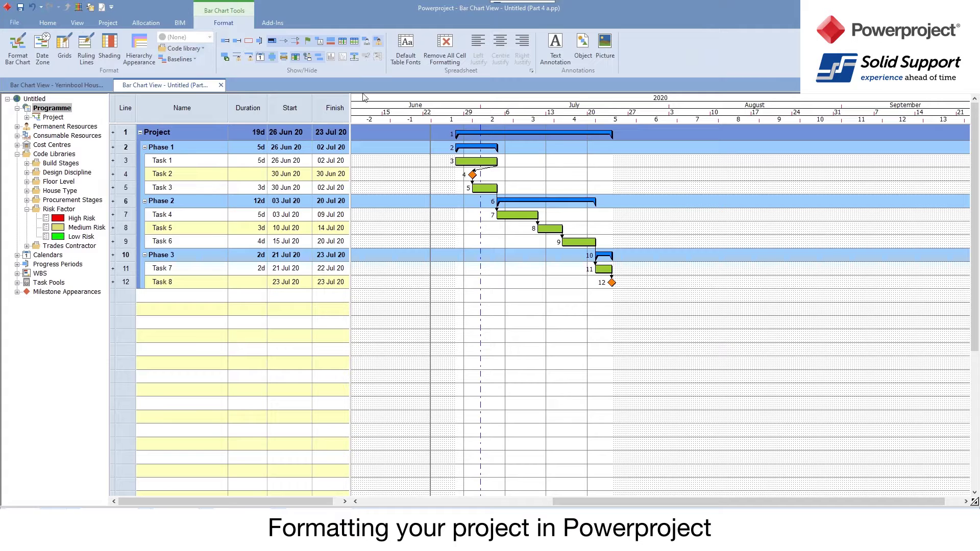
pyautogui.click(343, 42)
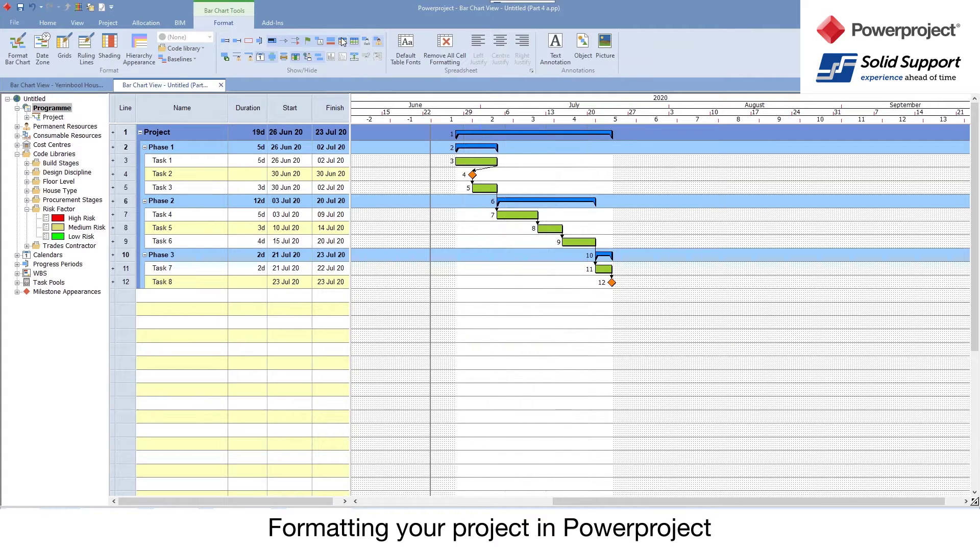
pyautogui.click(342, 42)
pyautogui.click(342, 41)
pyautogui.click(342, 42)
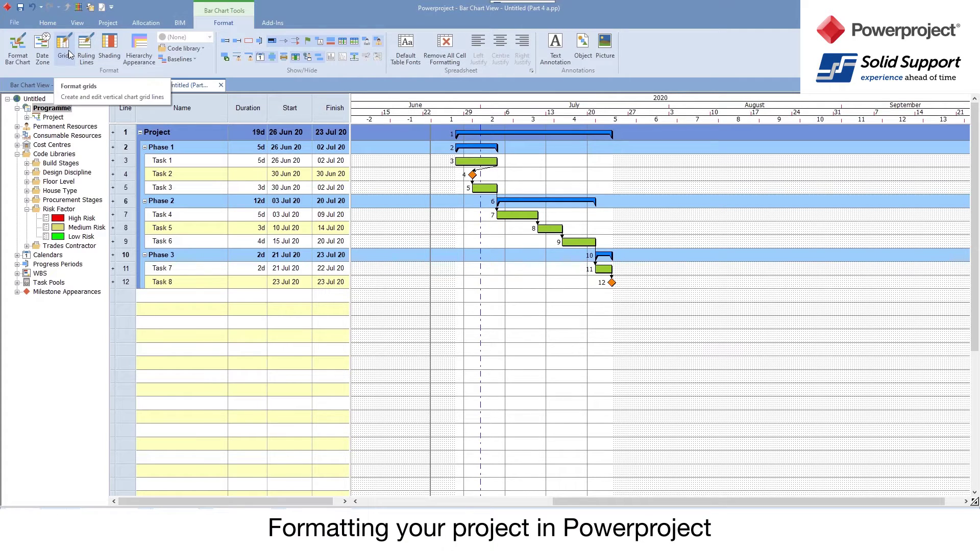
# In the date zone's grid settings, give the Week vertical grid line a dashed style
pyautogui.rightClick(470, 100)
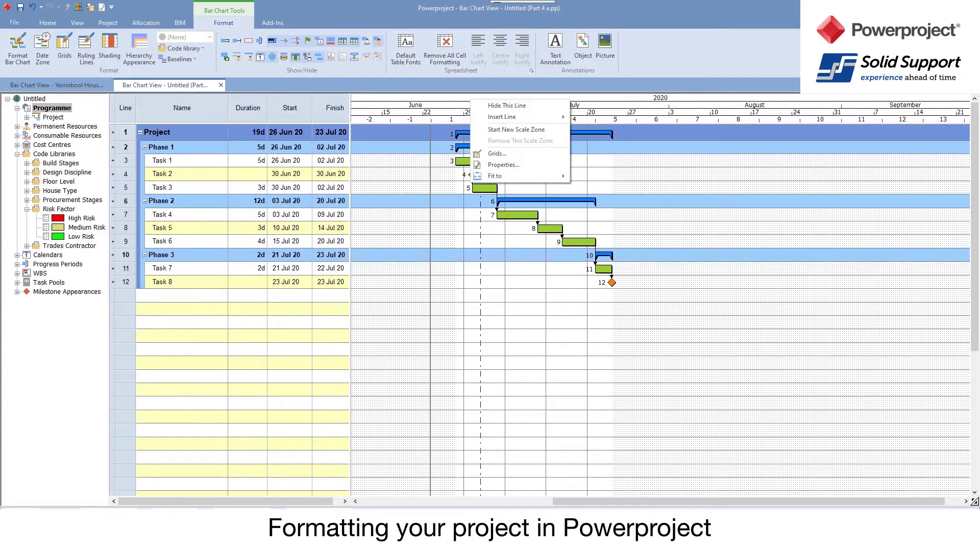
pyautogui.click(502, 154)
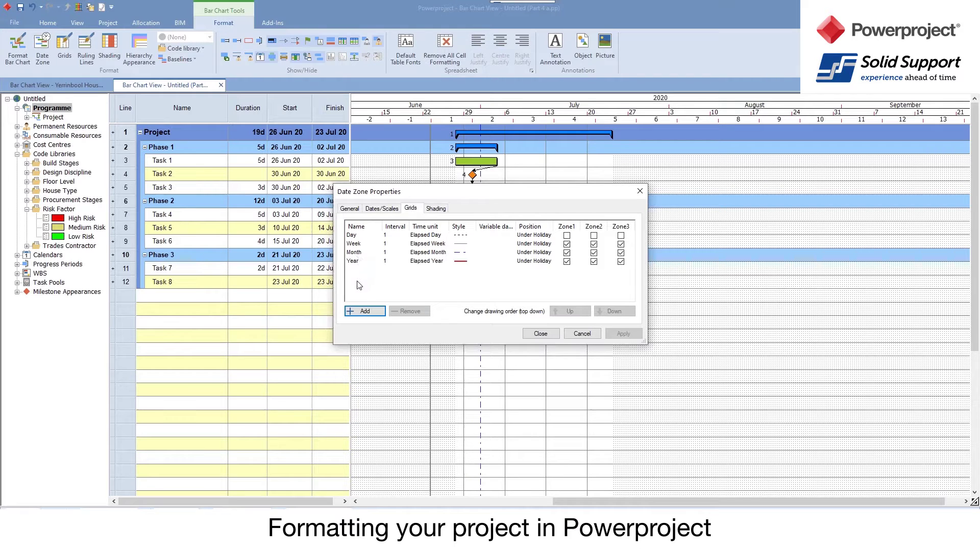
pyautogui.click(460, 244)
pyautogui.click(461, 243)
pyautogui.click(521, 280)
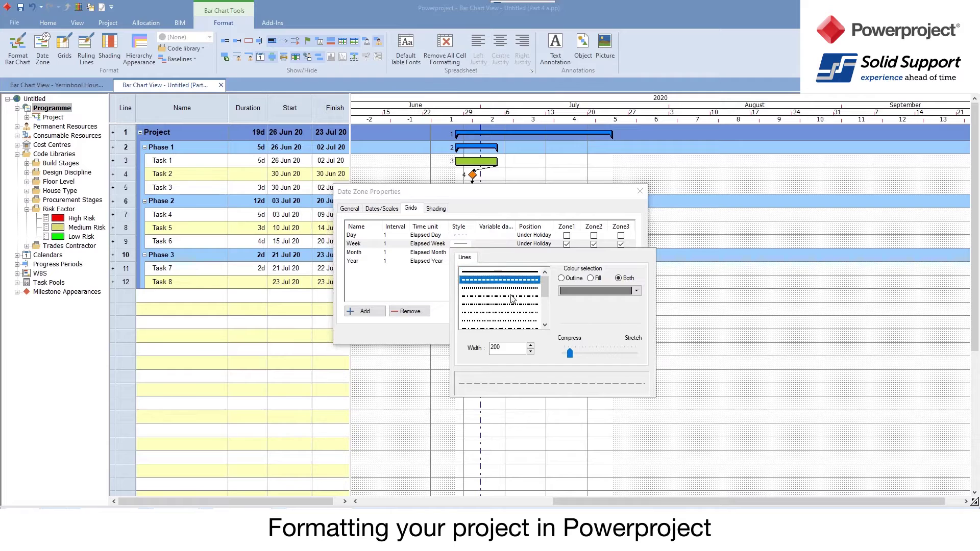
# Colour the Week grid line blue, set its width to 500 and close the date zone properties
pyautogui.click(604, 297)
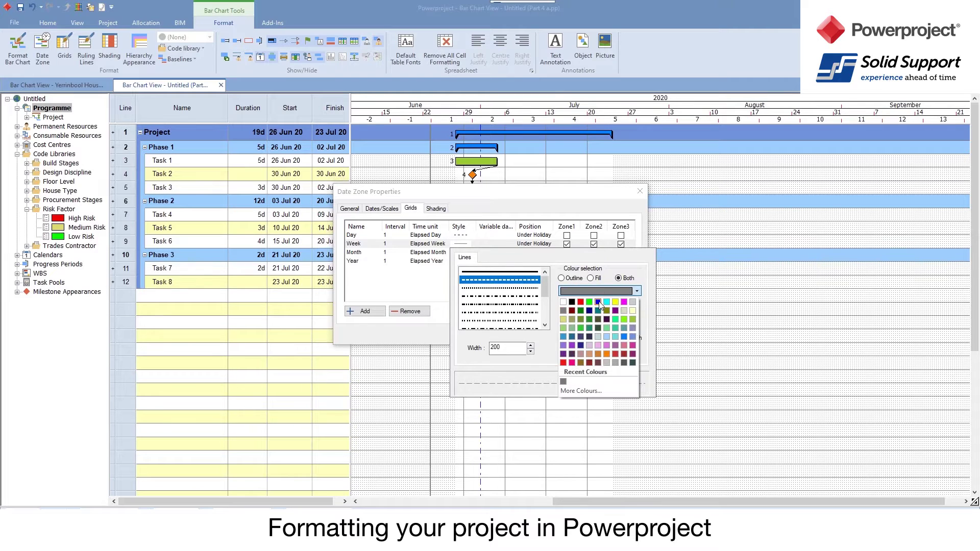
pyautogui.click(601, 305)
pyautogui.click(532, 346)
pyautogui.click(532, 345)
pyautogui.click(532, 345)
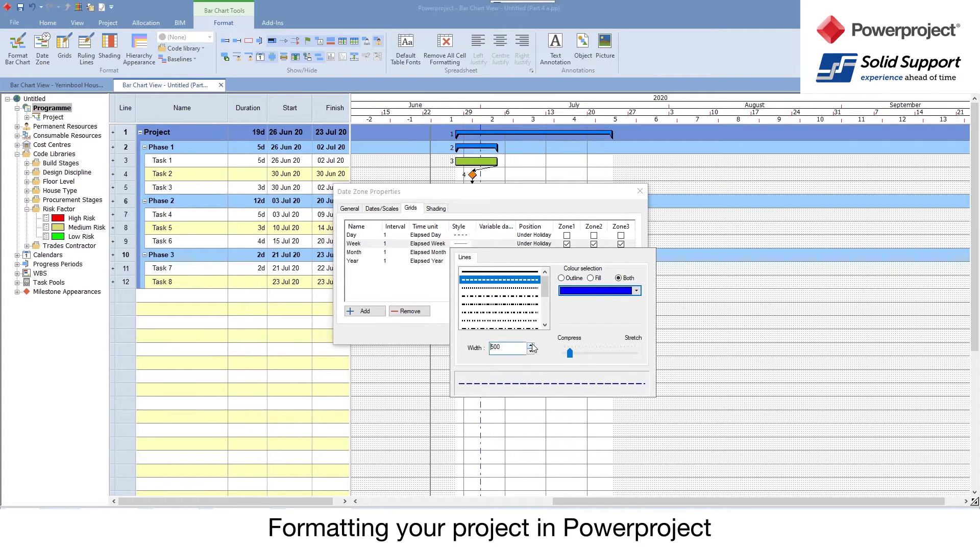
pyautogui.click(411, 289)
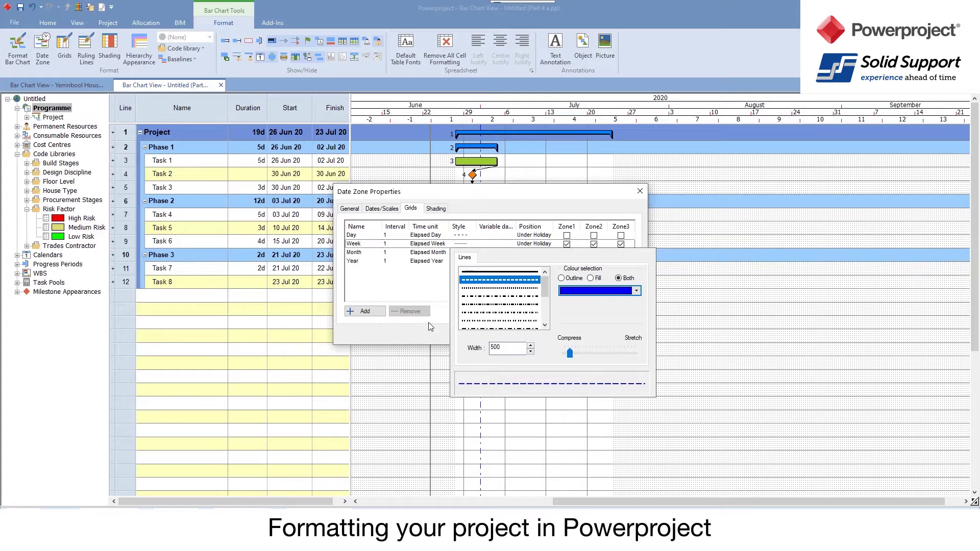
pyautogui.click(502, 386)
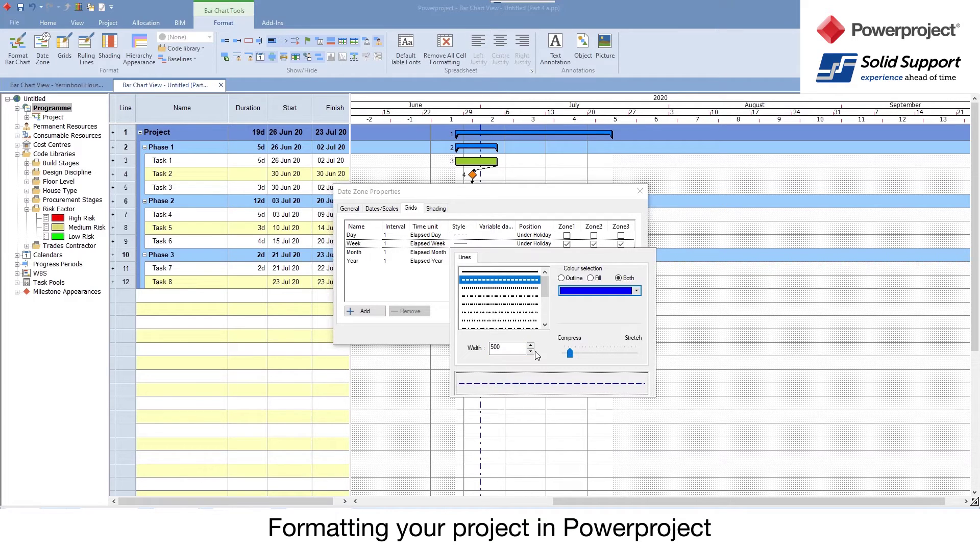
pyautogui.click(401, 276)
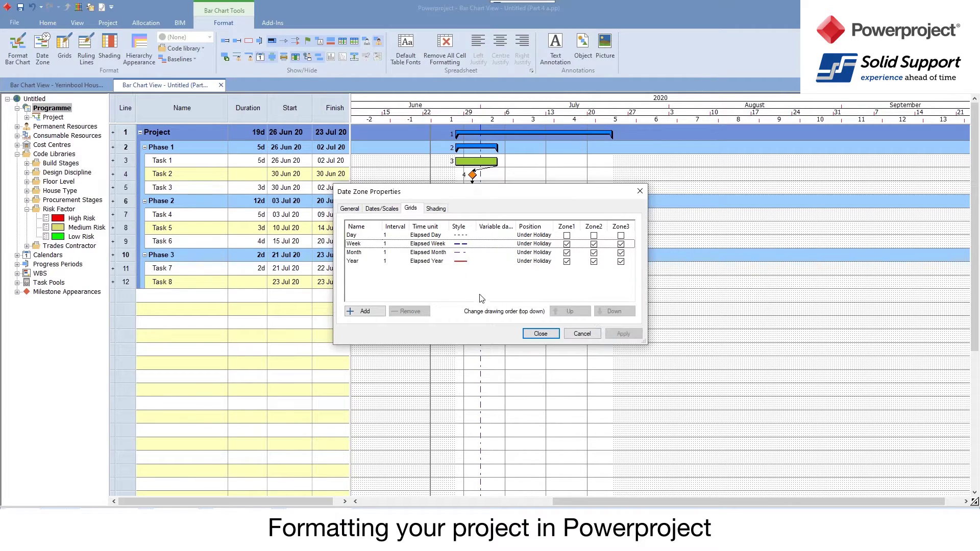
pyautogui.click(466, 245)
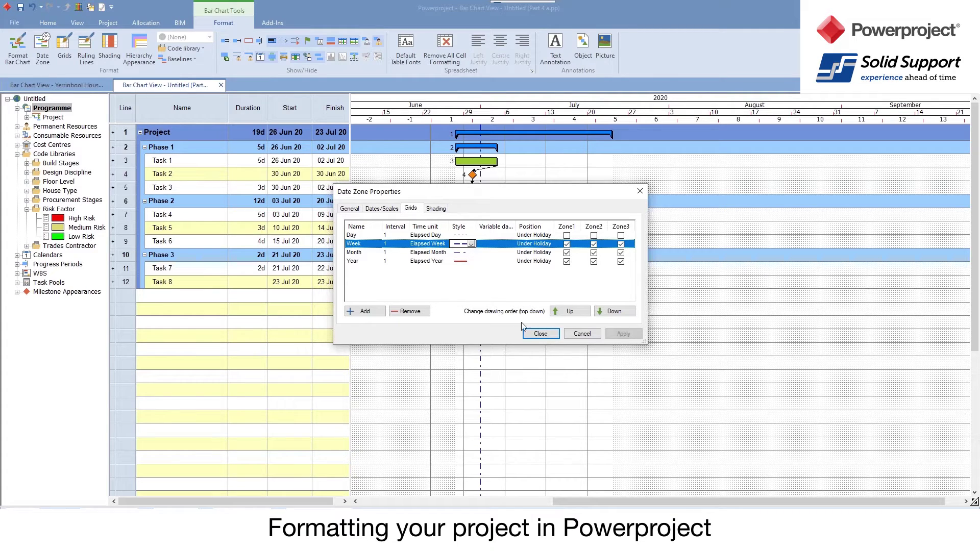
pyautogui.click(541, 333)
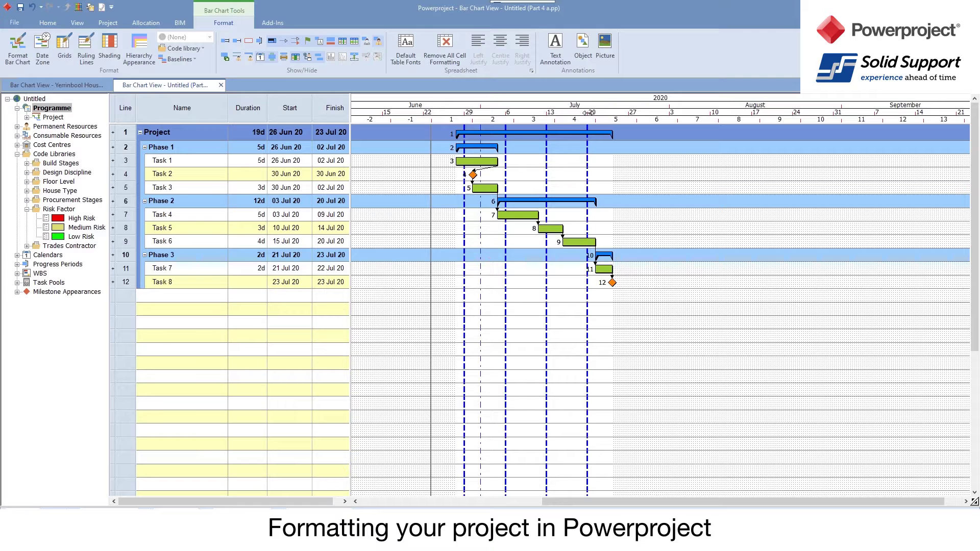
# Add a vertical grid named My Date with the time unit Variable date and the date 08/07/2020
pyautogui.moveTo(587, 112); pyautogui.dragTo(626, 113)
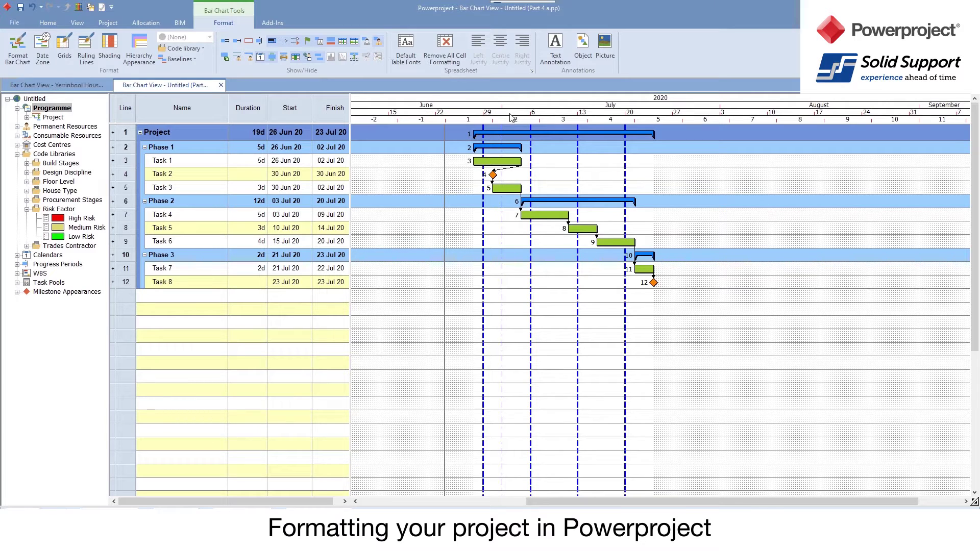
pyautogui.click(67, 58)
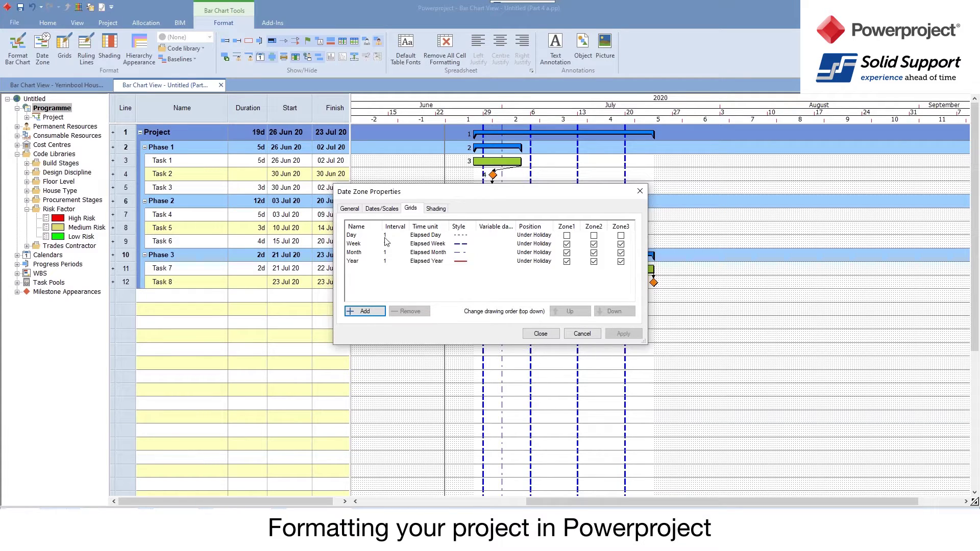
pyautogui.click(364, 312)
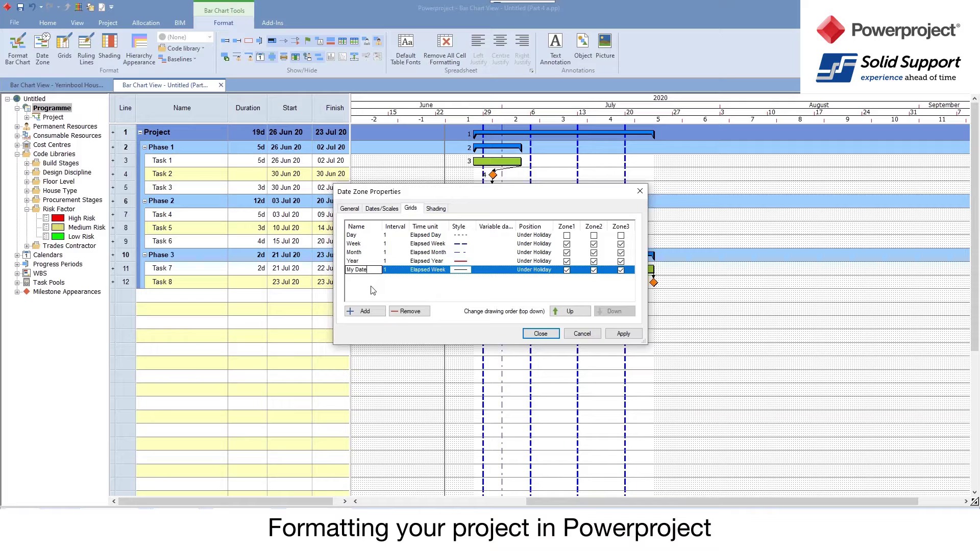
pyautogui.click(412, 283)
pyautogui.click(443, 271)
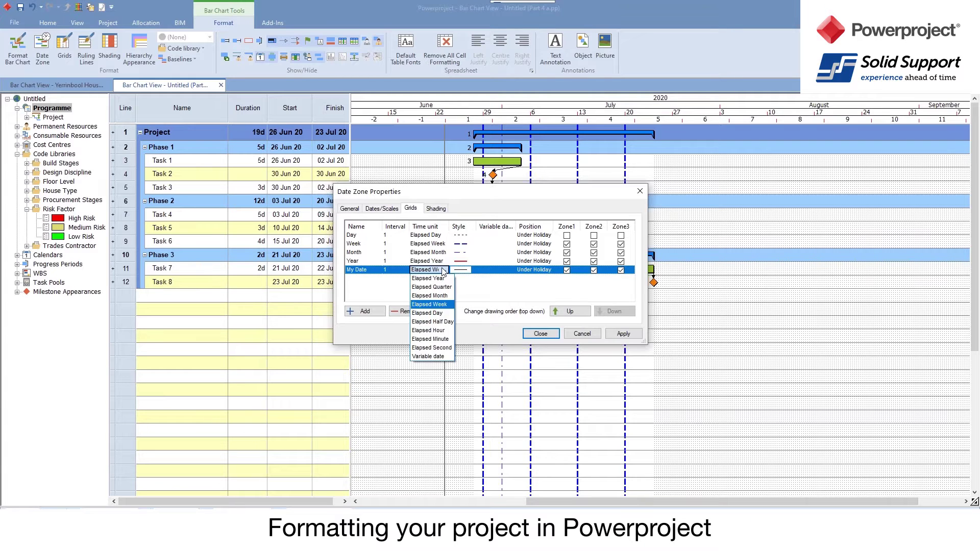
pyautogui.click(430, 356)
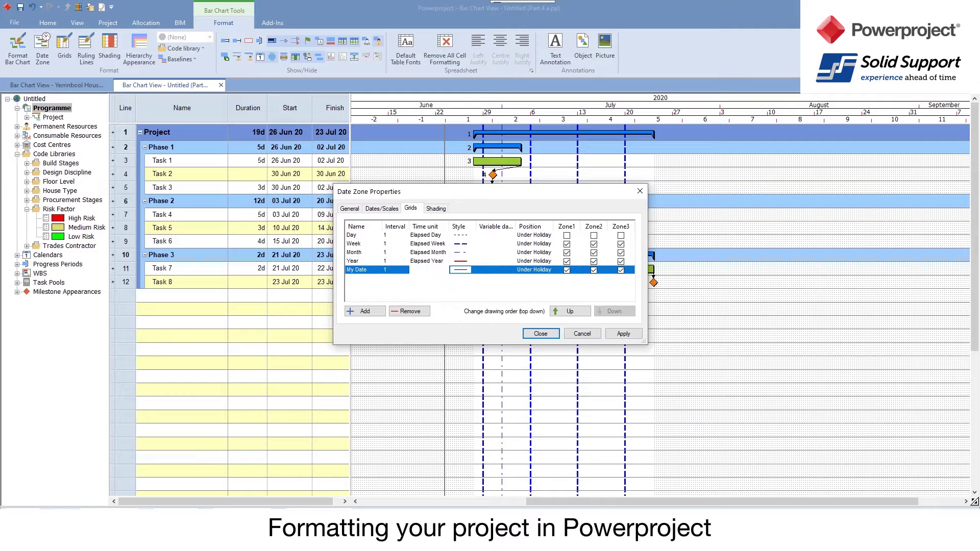
pyautogui.click(513, 271)
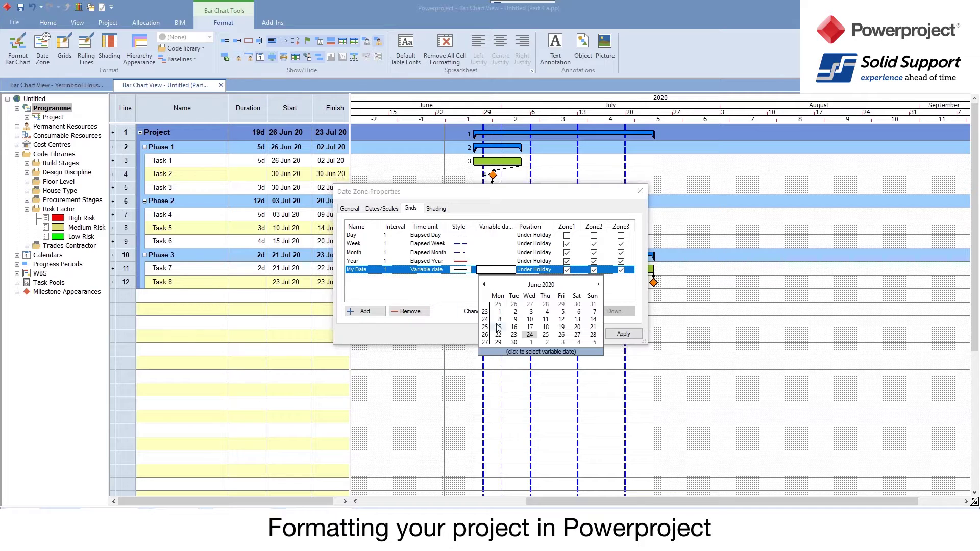
pyautogui.click(599, 285)
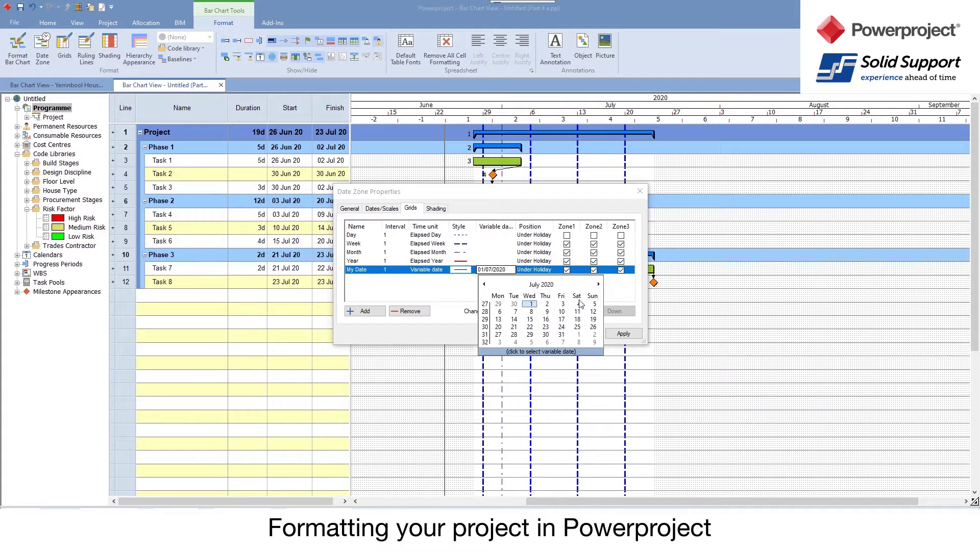
pyautogui.click(530, 312)
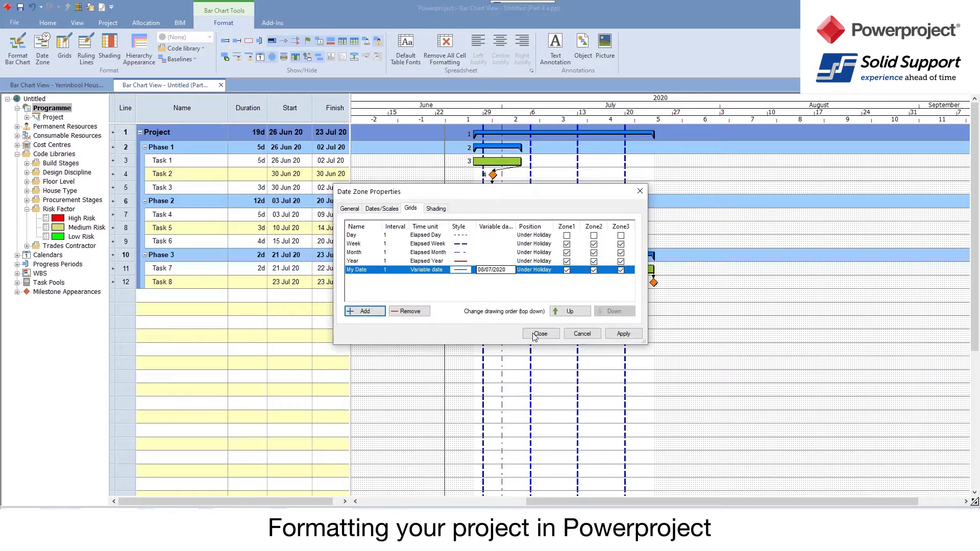
# Format the My Date grid line as a solid red line with a width of 700
pyautogui.click(456, 271)
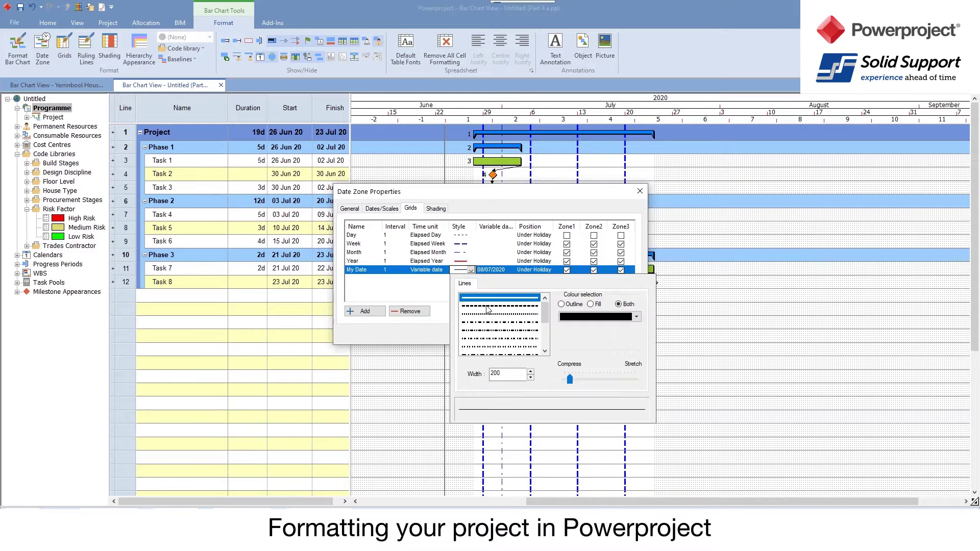
pyautogui.click(531, 372)
pyautogui.click(531, 372)
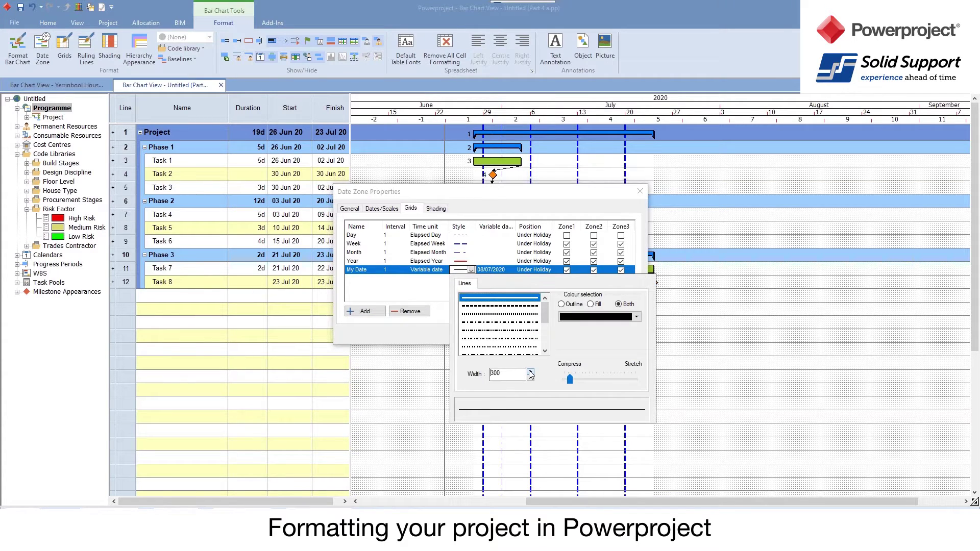
pyautogui.click(531, 372)
pyautogui.click(531, 372)
pyautogui.click(531, 372)
pyautogui.click(587, 317)
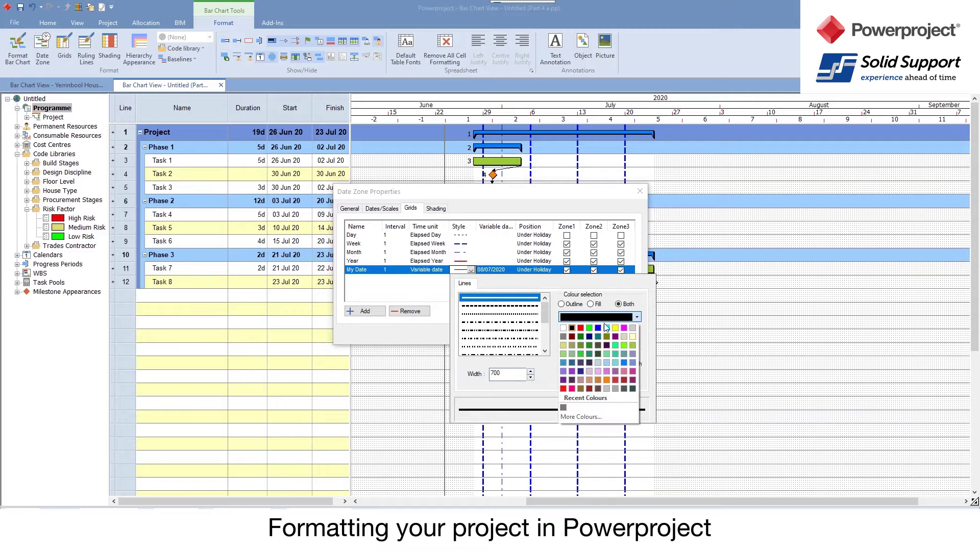
pyautogui.click(580, 328)
pyautogui.click(418, 295)
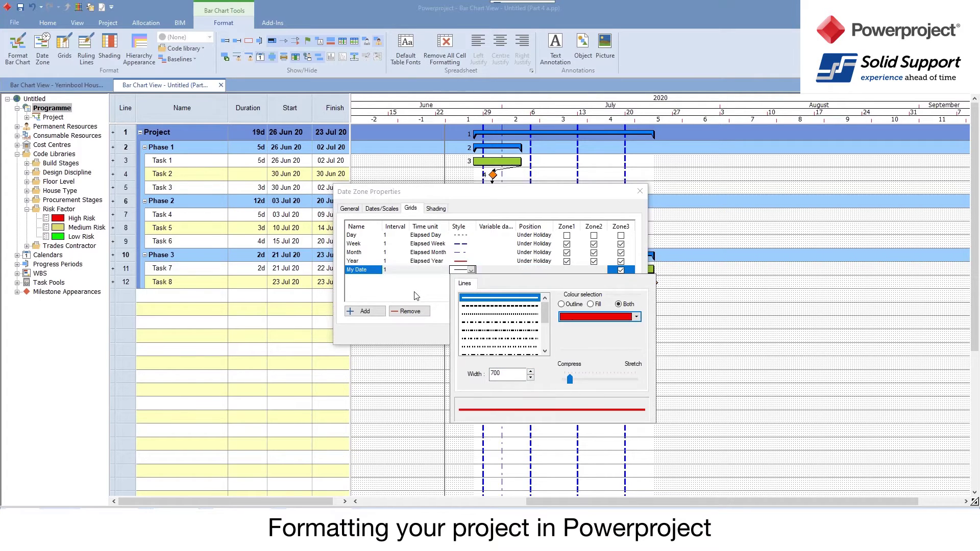
# Set the Week grid line to a width of 200 in grey and apply the grid changes to the chart
pyautogui.click(463, 244)
pyautogui.click(531, 352)
pyautogui.click(530, 352)
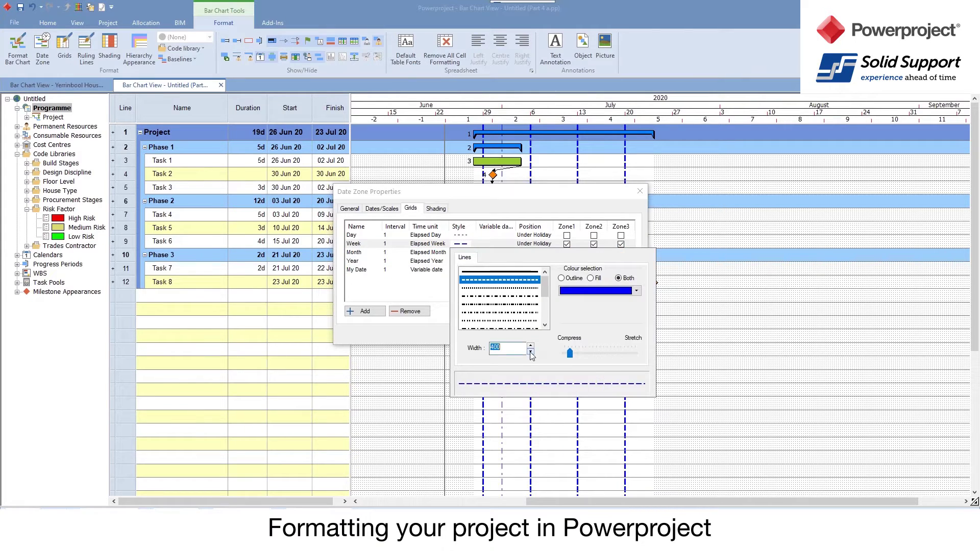
pyautogui.click(531, 351)
pyautogui.click(596, 291)
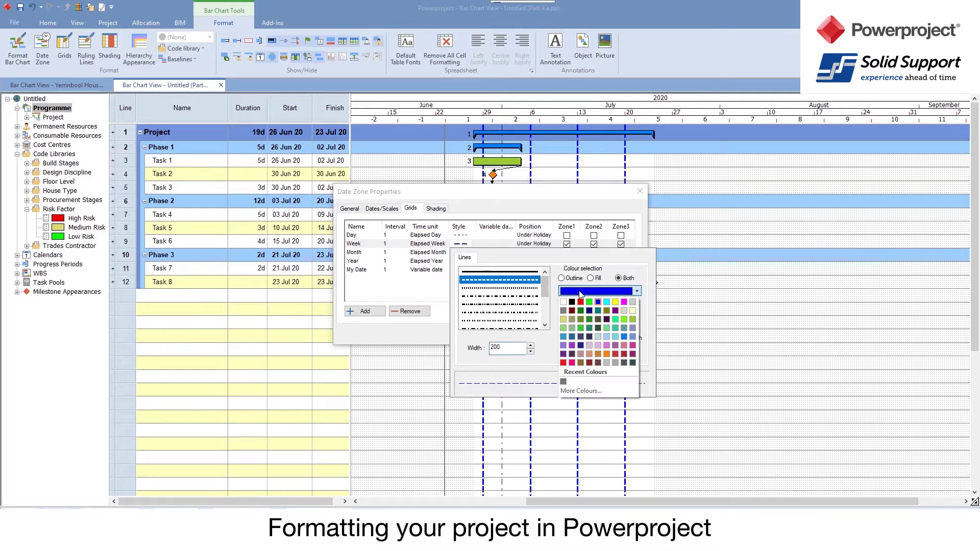
pyautogui.click(566, 311)
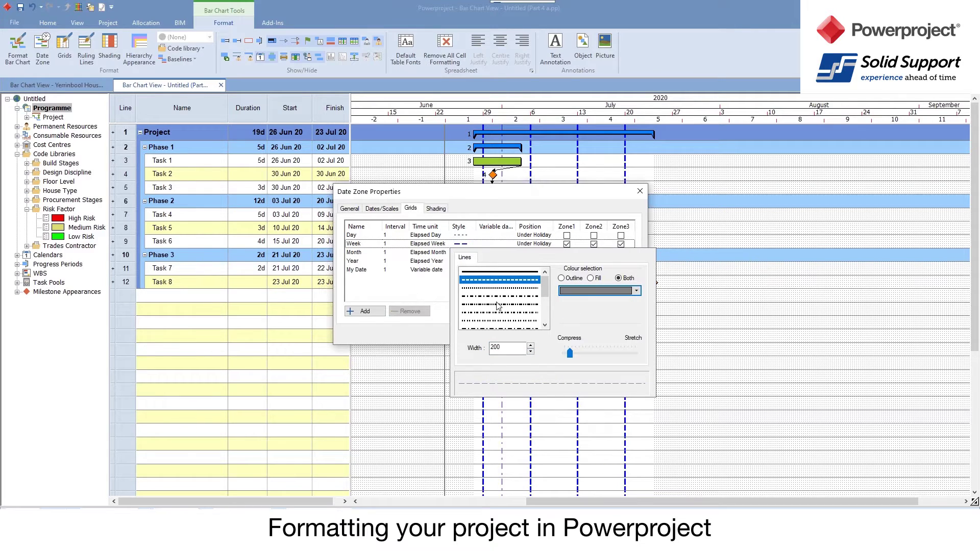
pyautogui.click(406, 287)
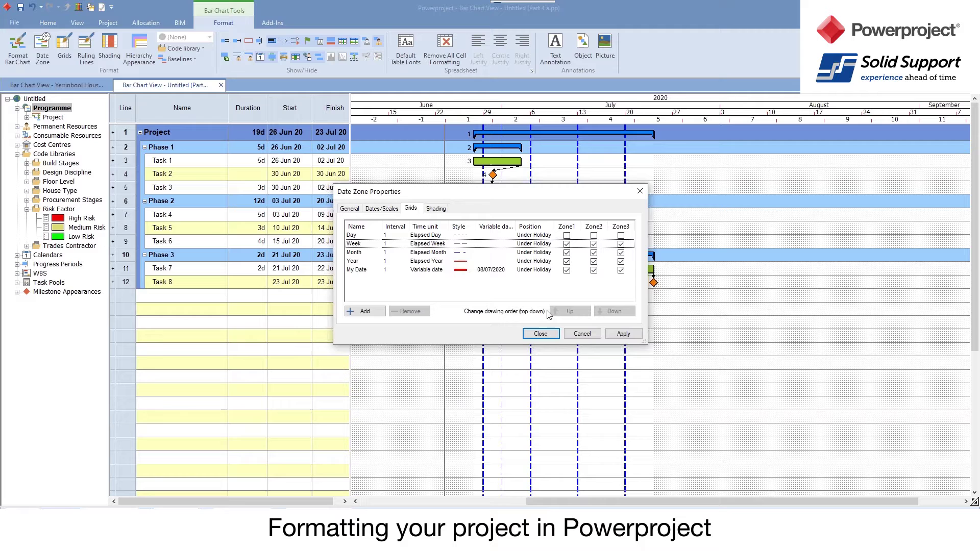
pyautogui.click(623, 334)
pyautogui.moveTo(561, 188); pyautogui.dragTo(361, 287)
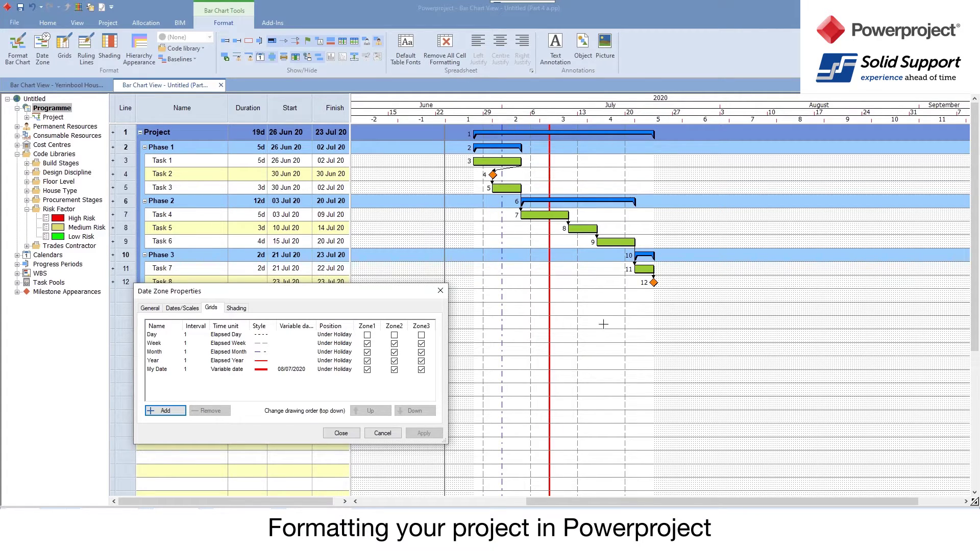
pyautogui.moveTo(253, 298); pyautogui.dragTo(444, 190)
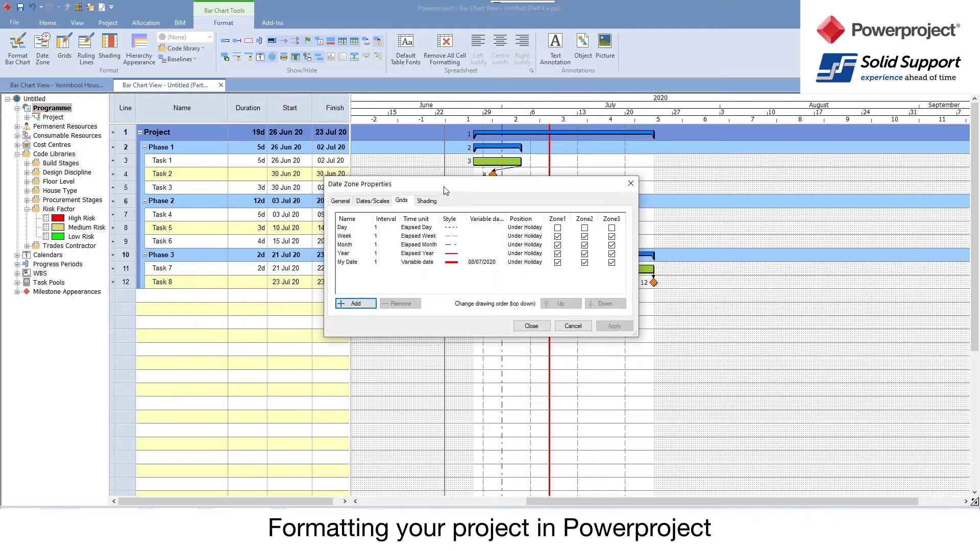
# Change the My Date grid's variable date to Today, apply it and close the date zone properties
pyautogui.click(466, 263)
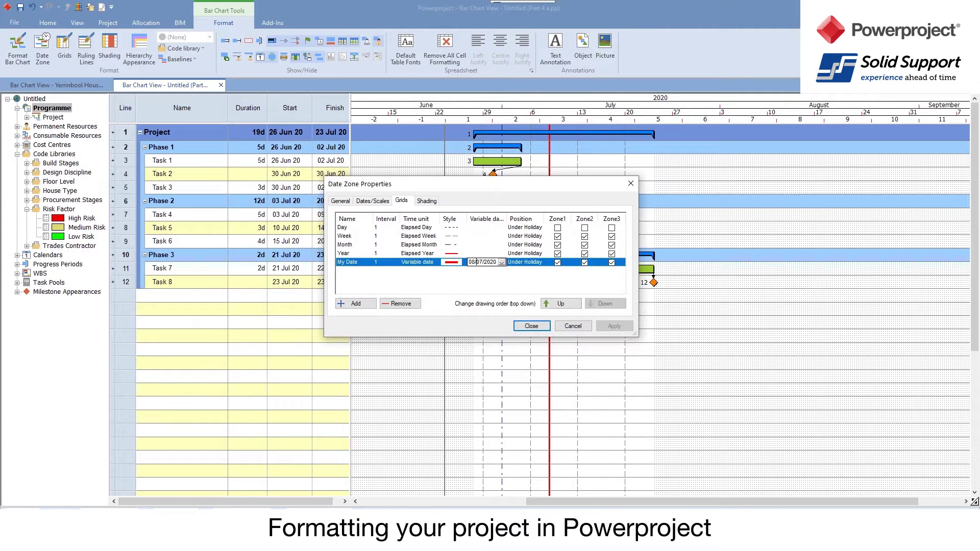
pyautogui.click(483, 262)
pyautogui.click(508, 262)
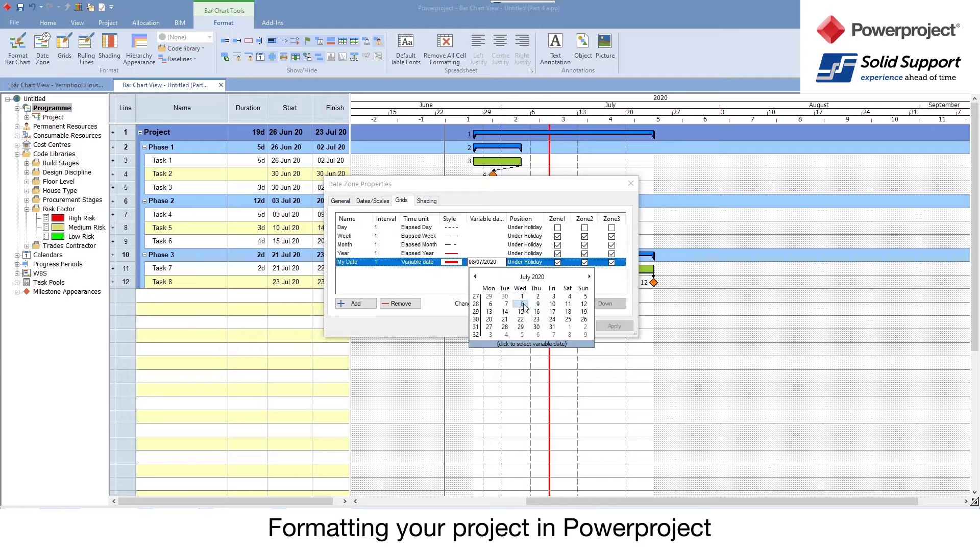
pyautogui.click(535, 344)
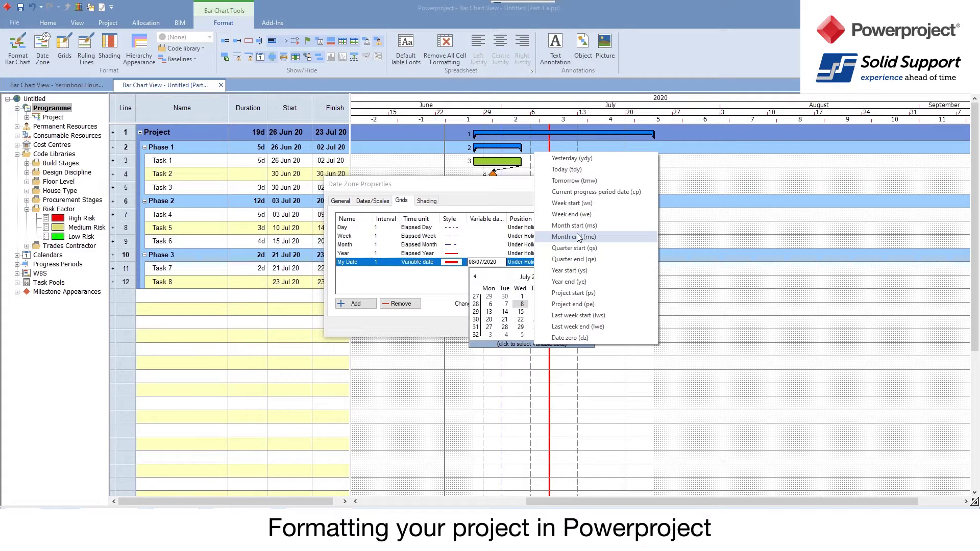
pyautogui.click(592, 169)
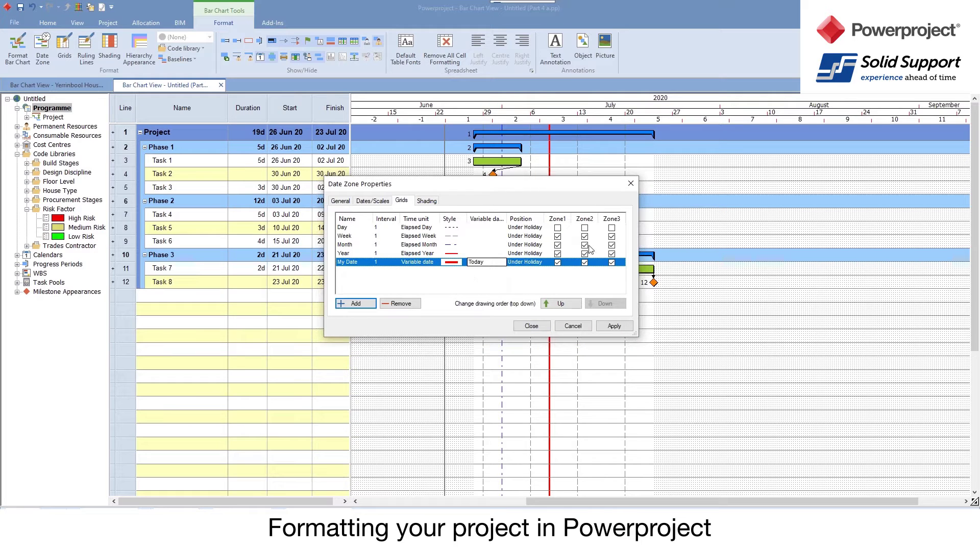
pyautogui.click(618, 330)
pyautogui.click(540, 330)
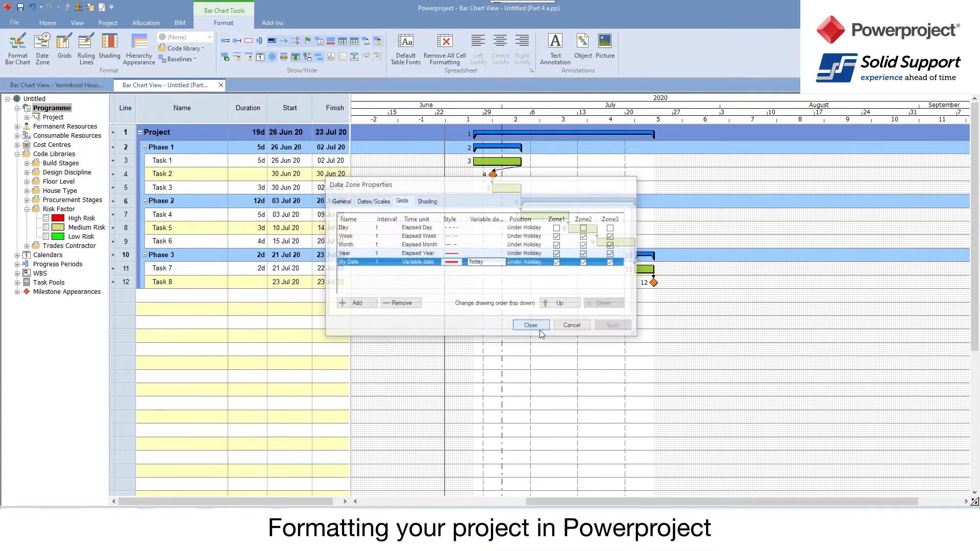
# Draw a 14-day task on line 13 running from 17 Jun 20 to 06 Jul 20
pyautogui.moveTo(540, 376); pyautogui.dragTo(406, 376)
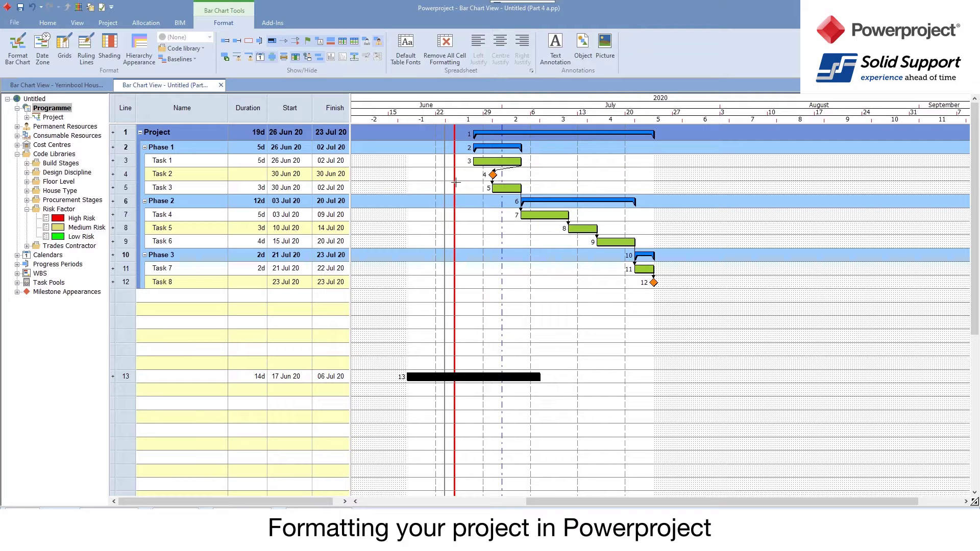
# Review the My Date grid line's variable date setting in the date zone properties
pyautogui.rightClick(470, 119)
pyautogui.click(487, 160)
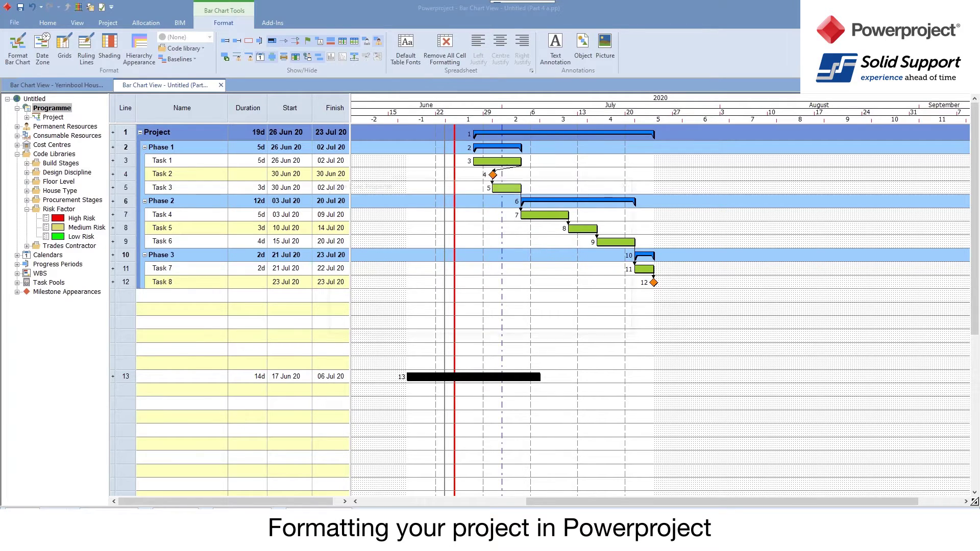
pyautogui.click(493, 263)
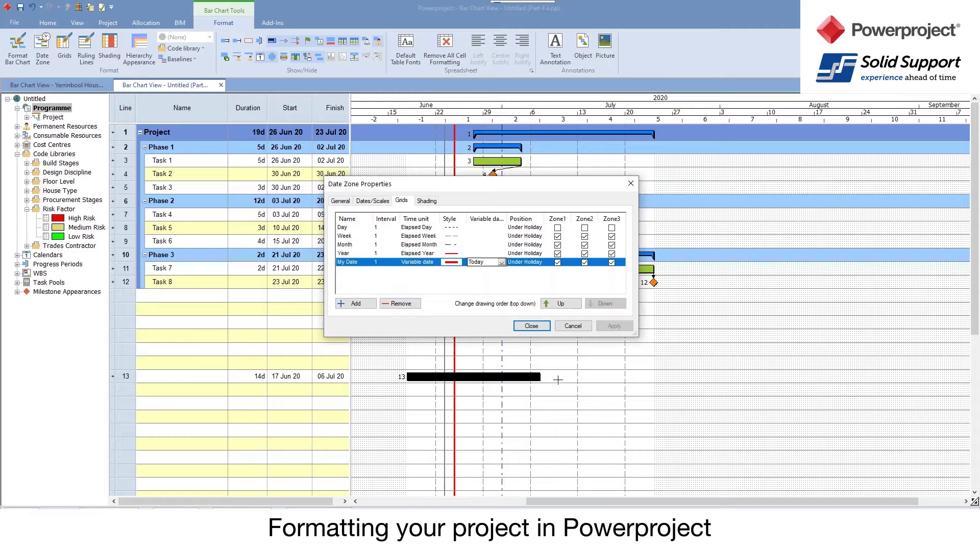
pyautogui.click(531, 326)
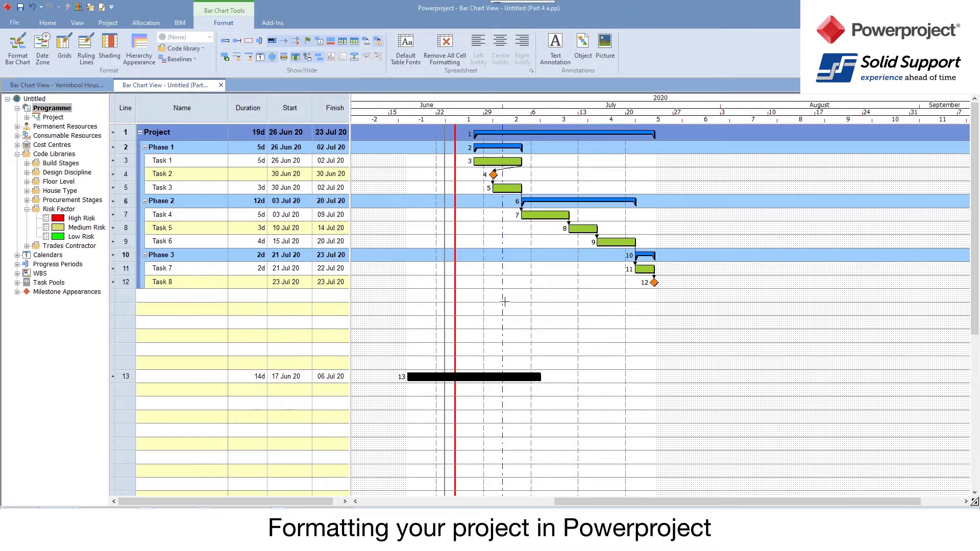
# Delete the 14-day task on line 13
pyautogui.click(512, 375)
pyautogui.press('Delete')
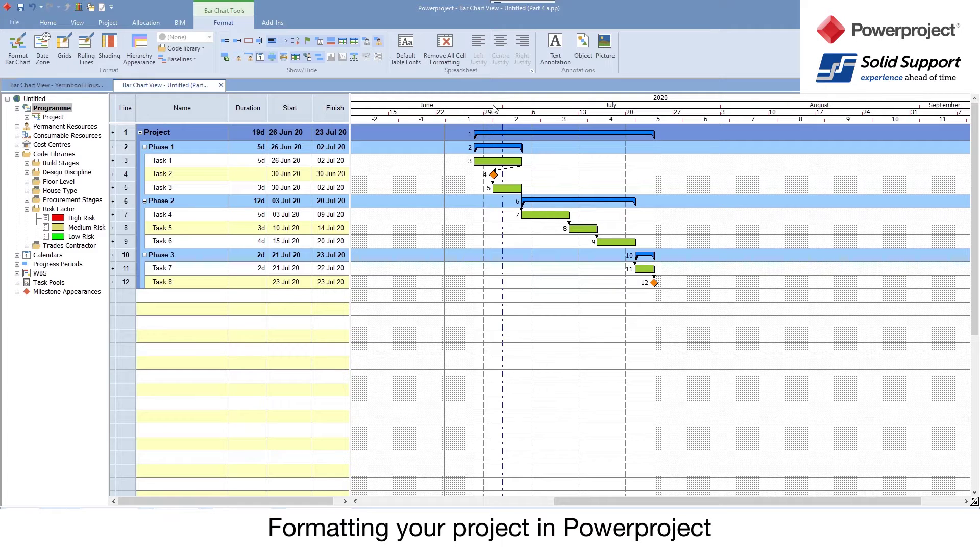
# Insert an Annual Units line into the date zone header above the chart
pyautogui.rightClick(514, 109)
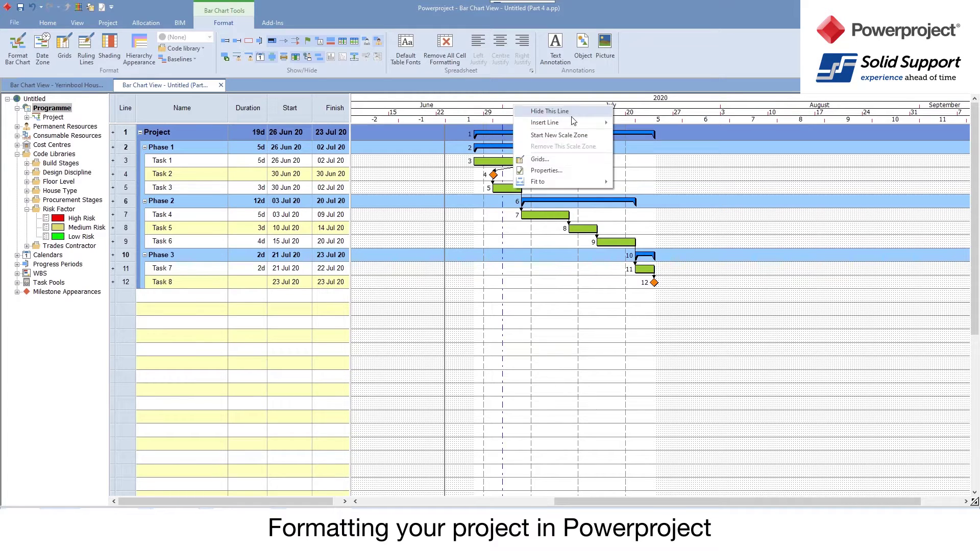
pyautogui.moveTo(566, 122)
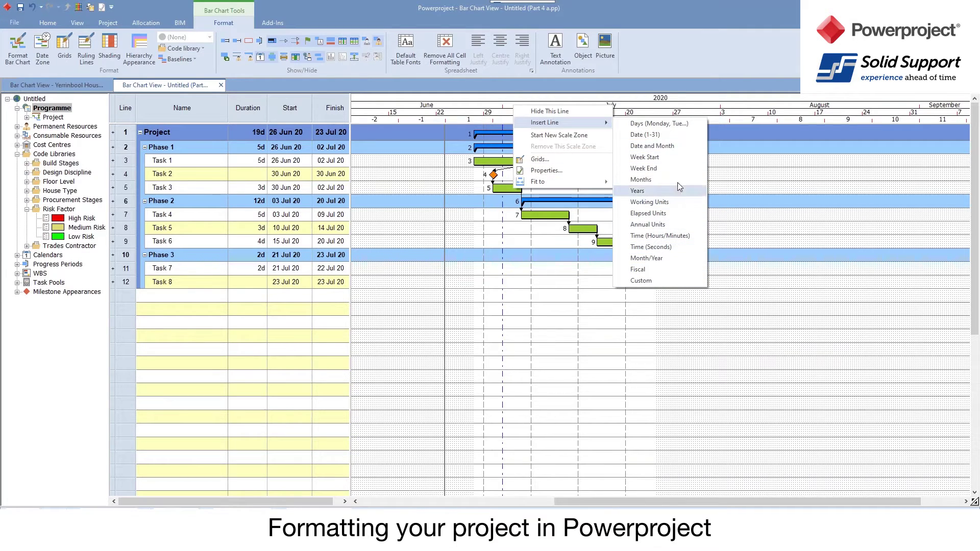
pyautogui.click(648, 225)
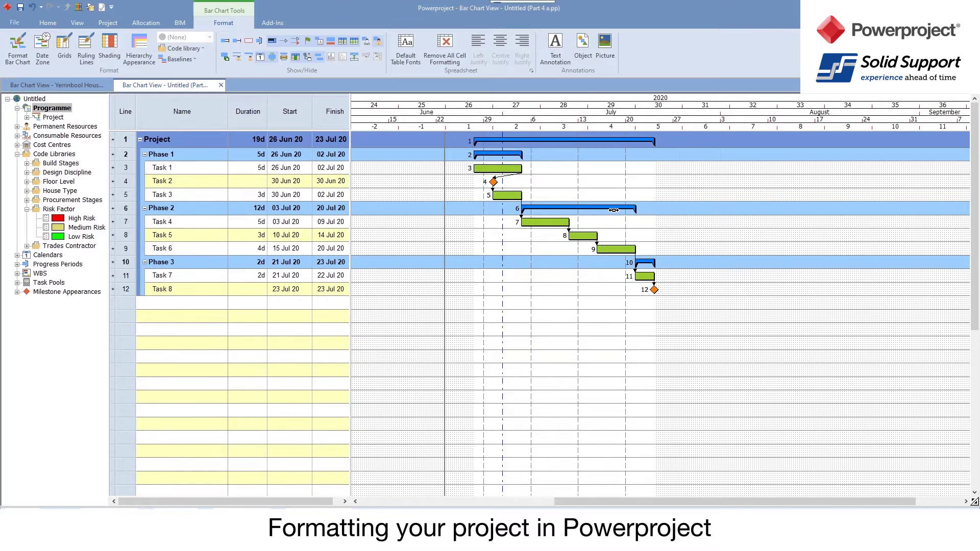
# Set the Annual Units line's type to Unused in the date zone properties, then apply and close
pyautogui.rightClick(525, 128)
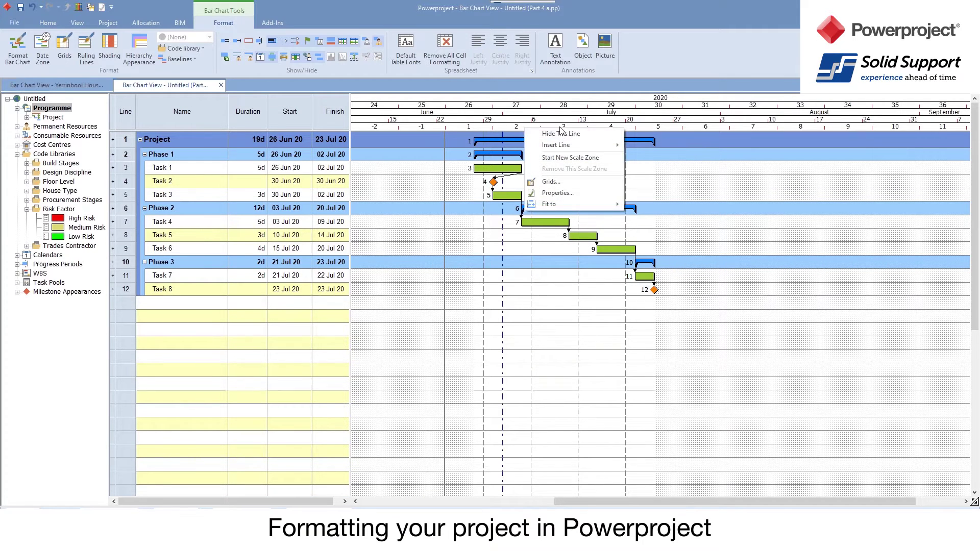
pyautogui.click(561, 193)
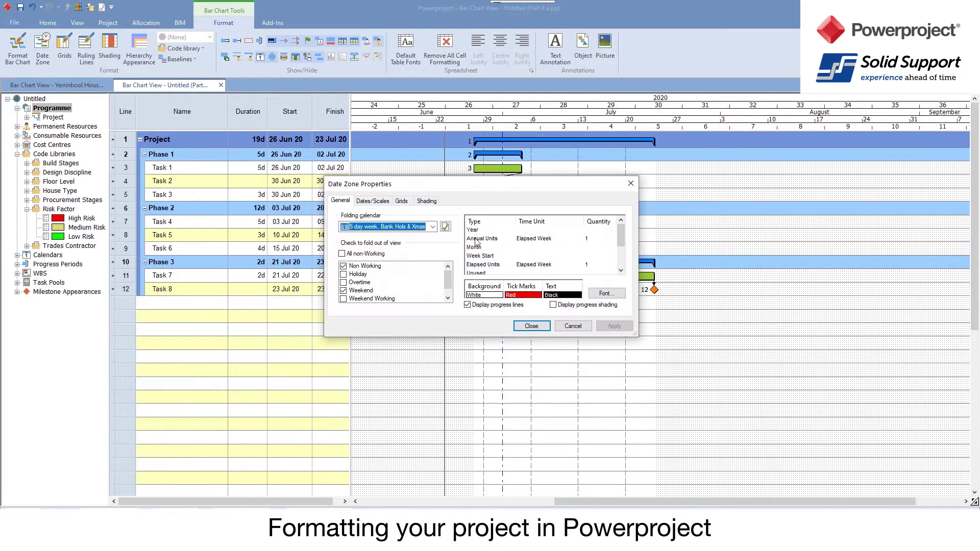
pyautogui.click(538, 242)
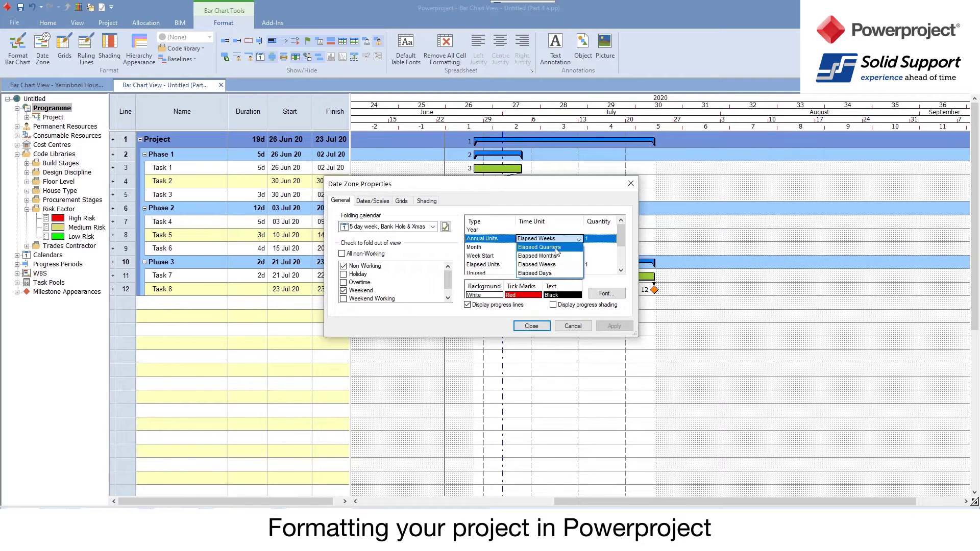
pyautogui.click(472, 237)
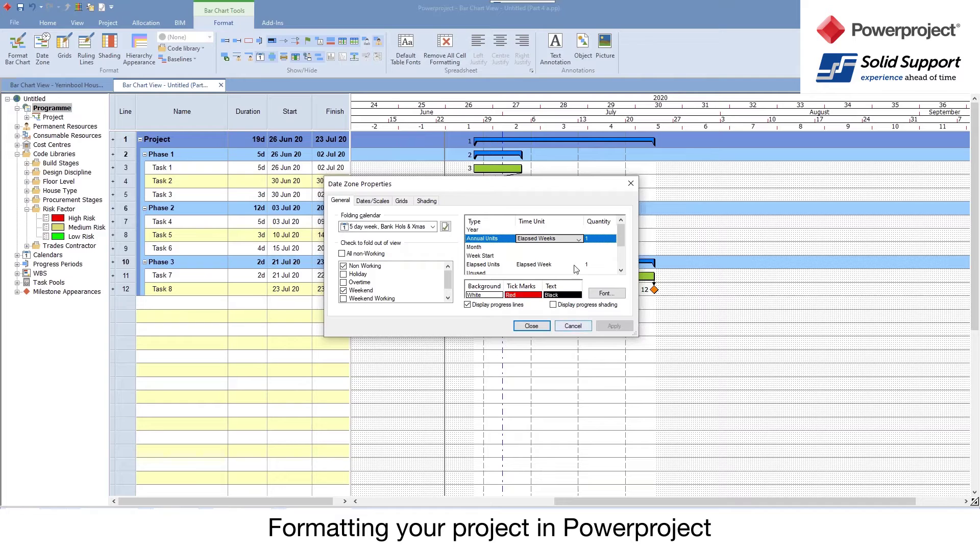
pyautogui.click(500, 241)
pyautogui.click(484, 313)
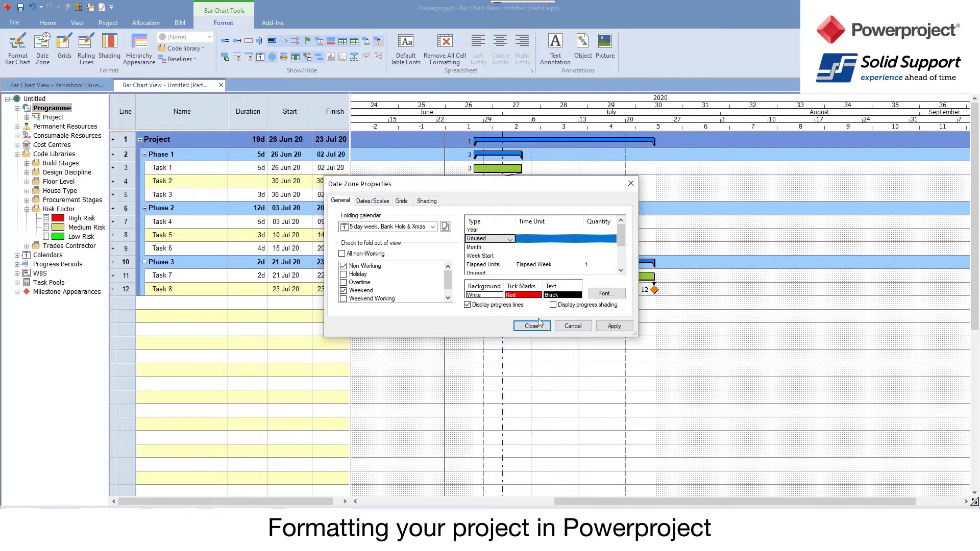
pyautogui.click(614, 326)
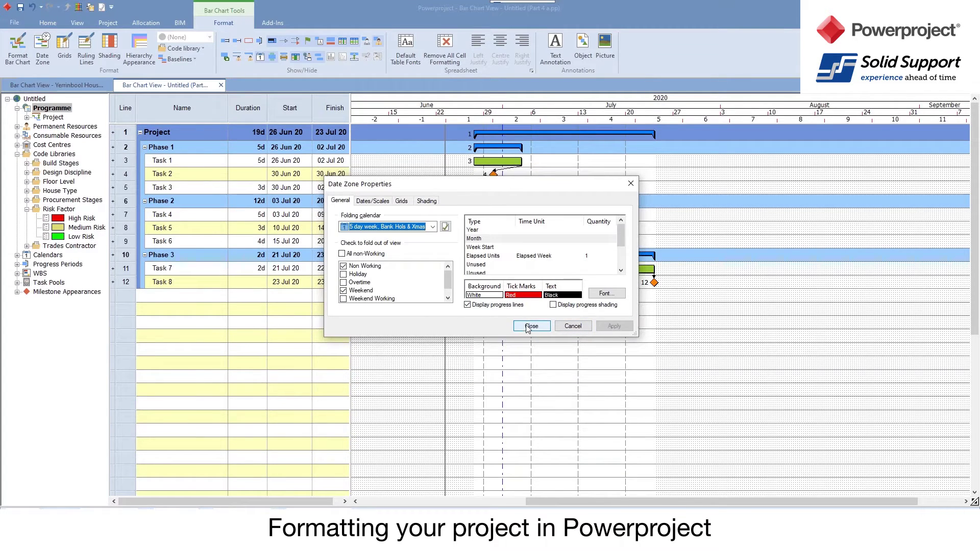
pyautogui.click(530, 328)
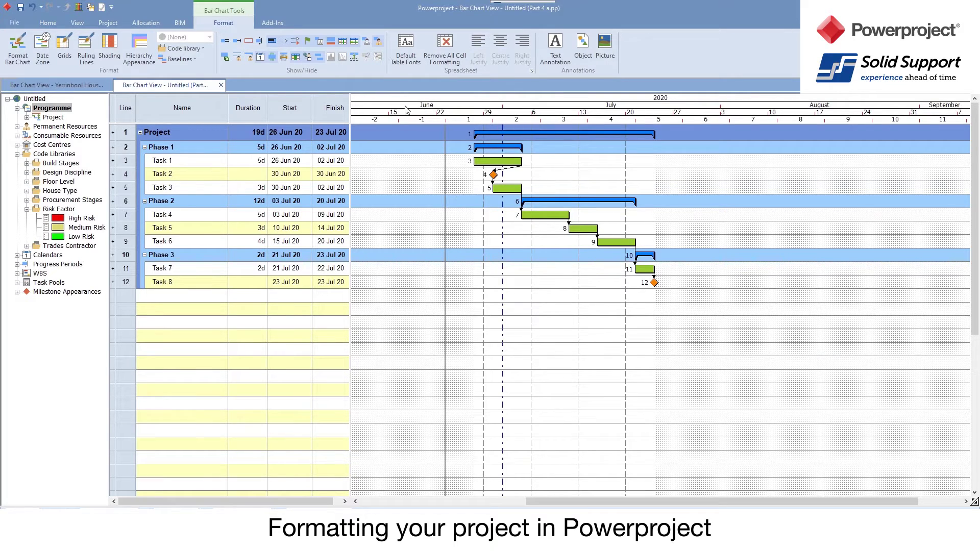
# Start a new scale zone at 06/07/2020 in the date zone and compress the scale of the first zone
pyautogui.rightClick(540, 110)
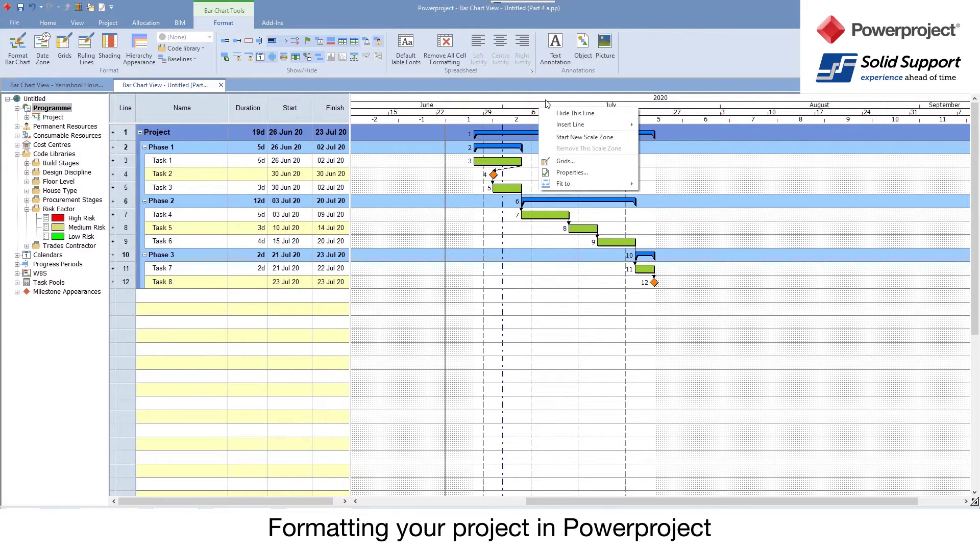
pyautogui.click(592, 138)
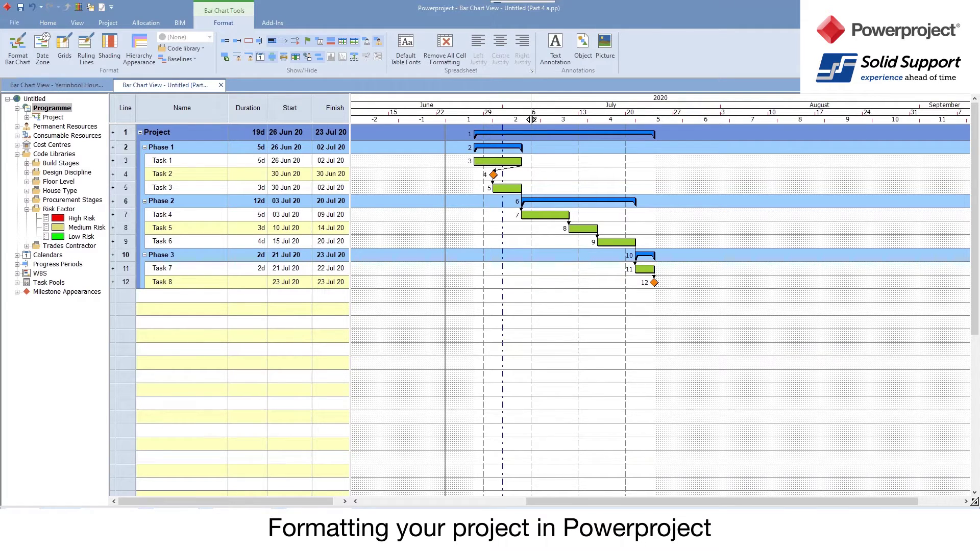
pyautogui.moveTo(531, 109); pyautogui.dragTo(414, 109)
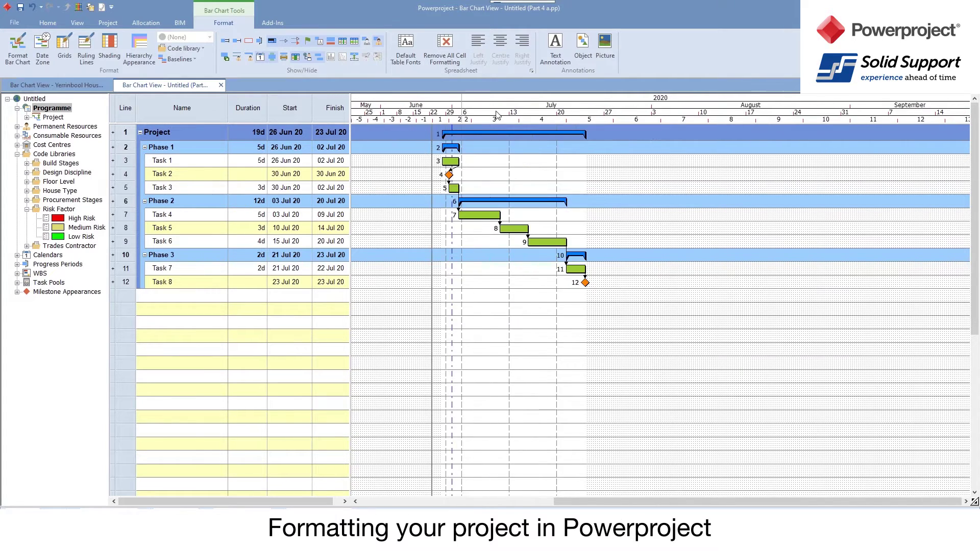
# Start a third scale zone at 15/07/2020, stretch the middle zone's scale and compress the last zone's
pyautogui.rightClick(533, 106)
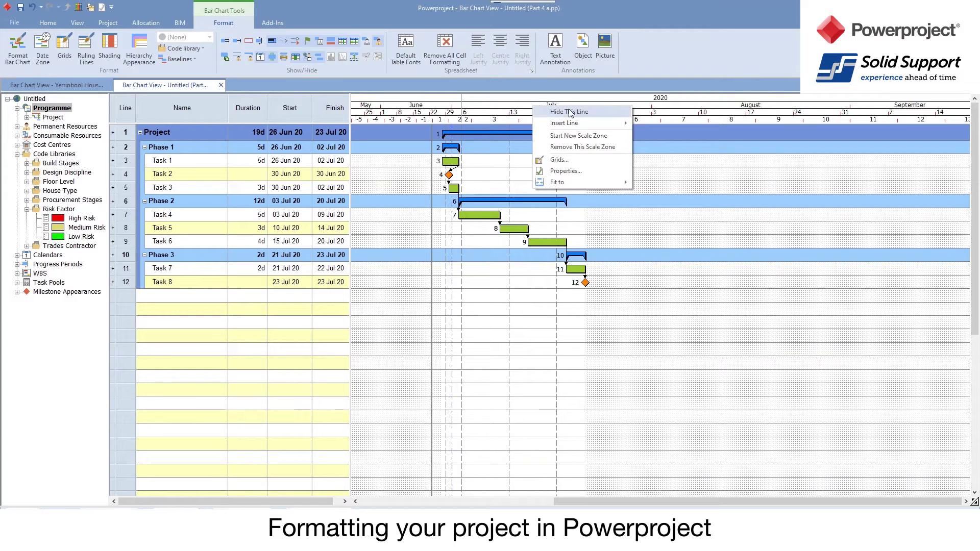
pyautogui.click(578, 146)
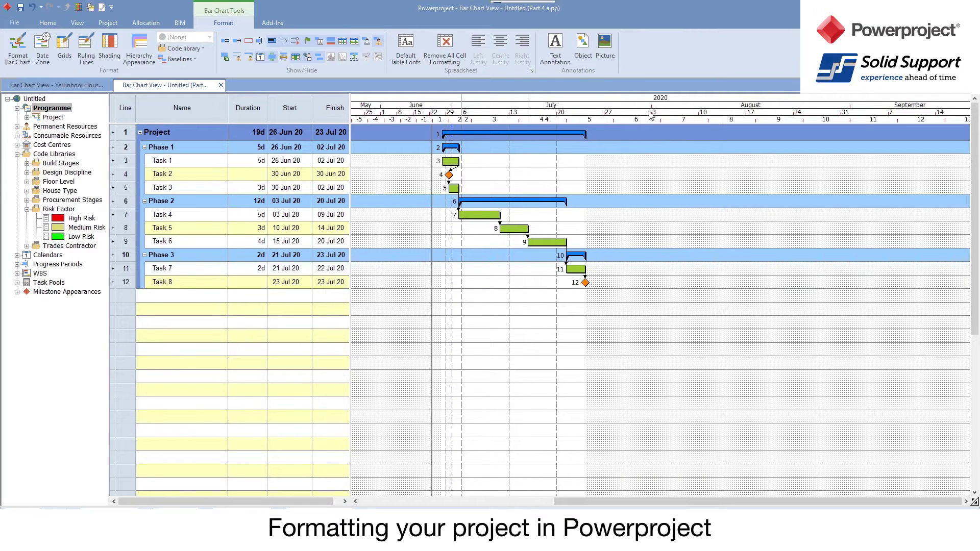
pyautogui.moveTo(658, 114)
pyautogui.mouseDown()
pyautogui.moveTo(519, 120)
pyautogui.moveTo(672, 119)
pyautogui.mouseUp()
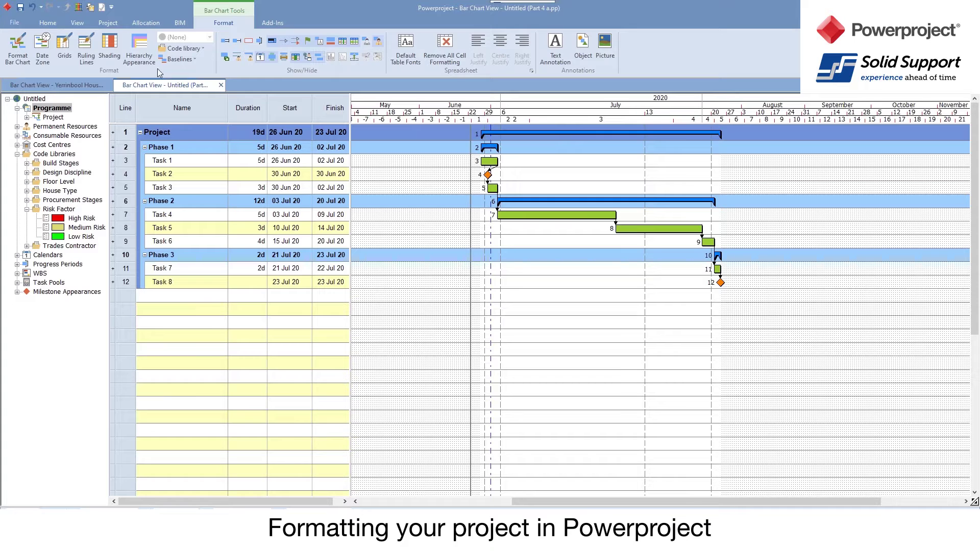
# Enable the Day grid line for Zone 2 and apply it to the chart
pyautogui.click(64, 48)
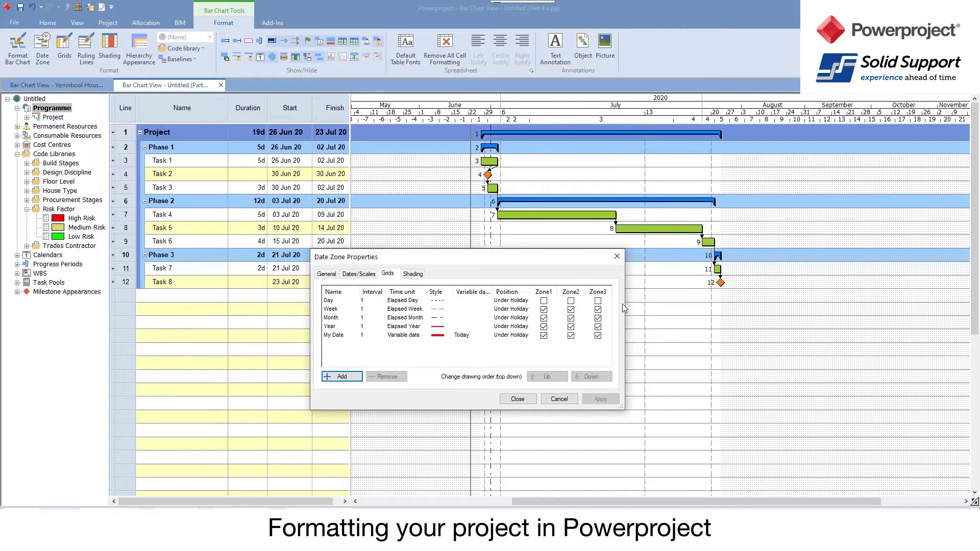
pyautogui.click(571, 301)
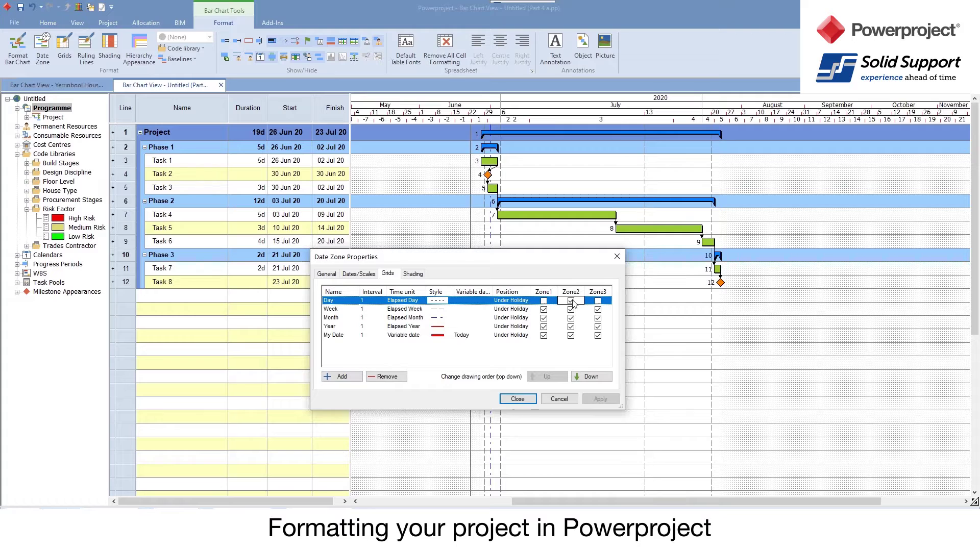
pyautogui.click(601, 400)
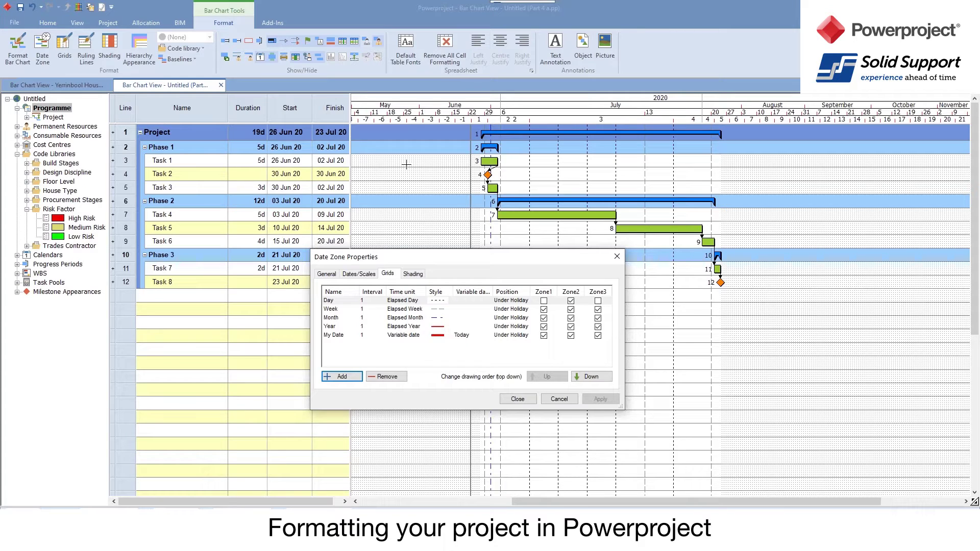
# Examine the start date and variable date options for zone 2 in the date and scale settings, then close the properties
pyautogui.click(359, 274)
pyautogui.click(431, 356)
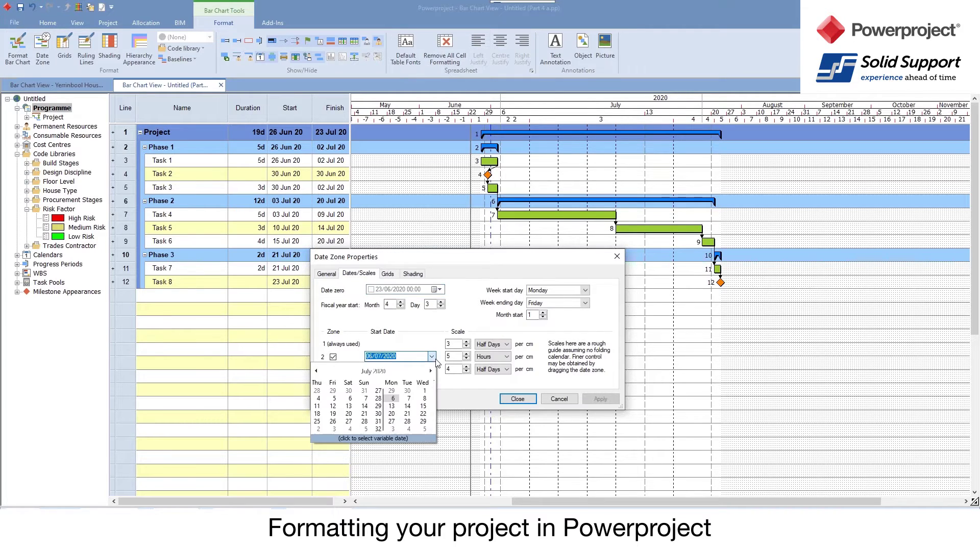
pyautogui.click(394, 438)
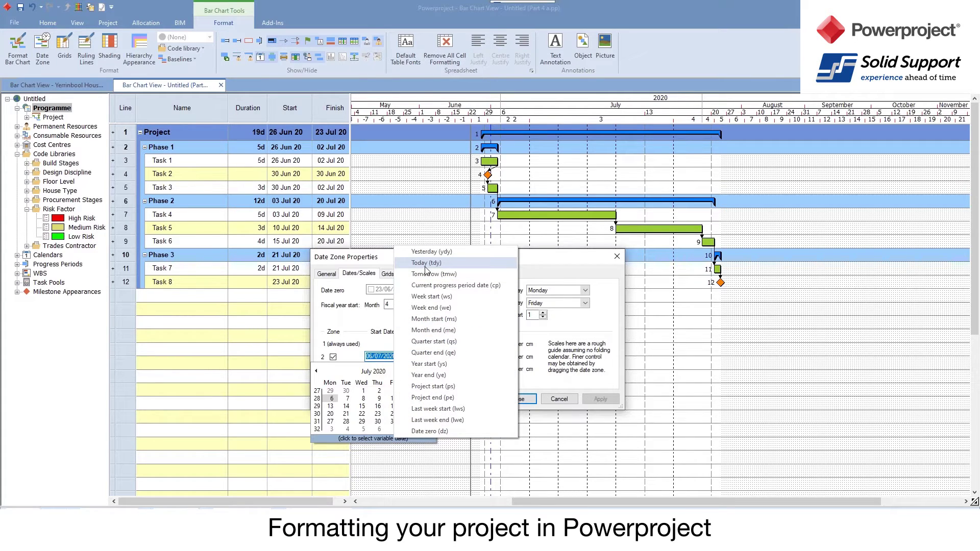
pyautogui.click(361, 335)
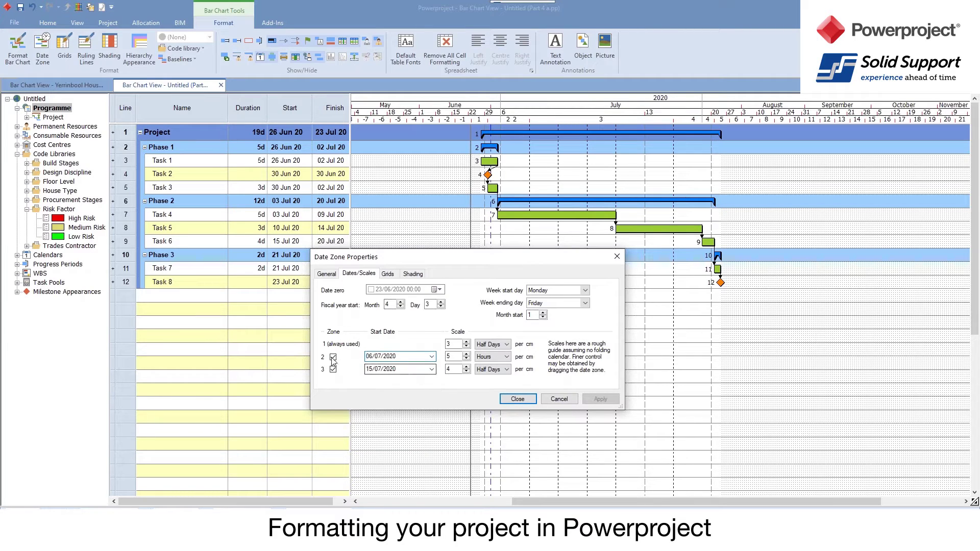
pyautogui.click(517, 399)
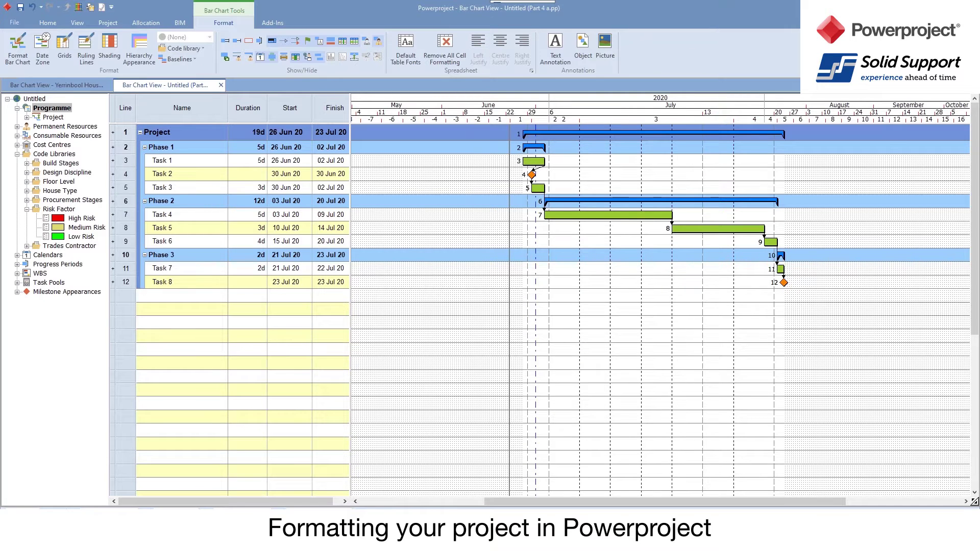
# Remove both extra scale zones and widen the remaining date scale so the chart spans about May to September
pyautogui.rightClick(788, 108)
pyautogui.click(837, 147)
pyautogui.rightClick(639, 103)
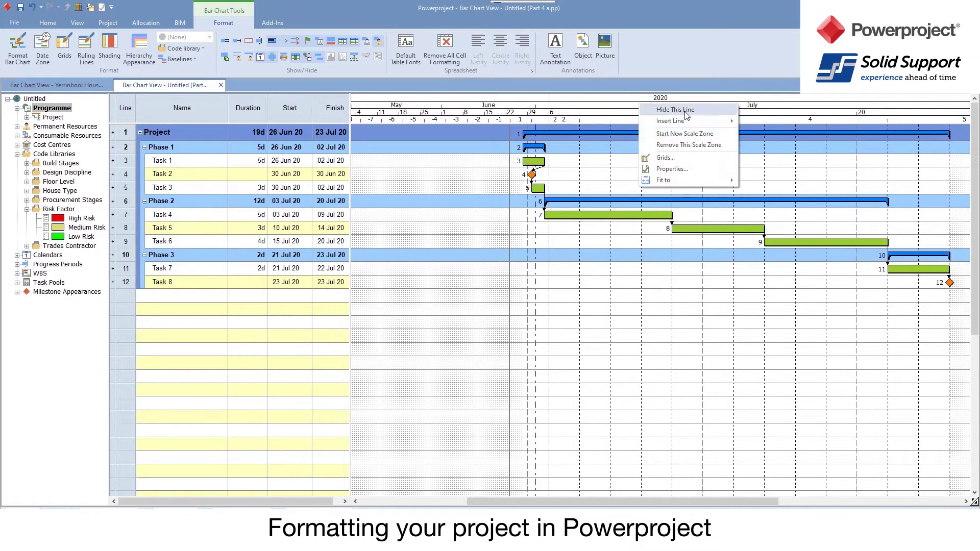
pyautogui.click(699, 148)
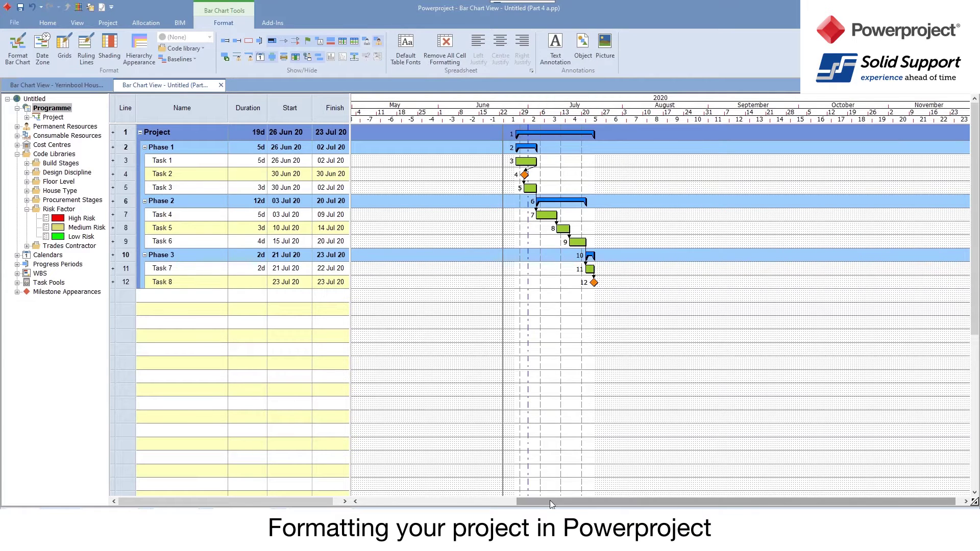
pyautogui.moveTo(550, 500); pyautogui.dragTo(556, 500)
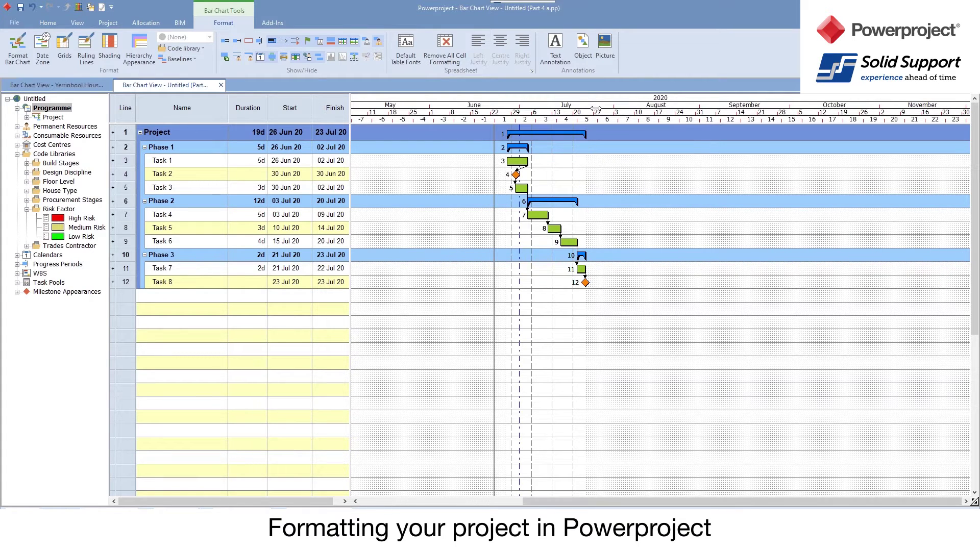
pyautogui.moveTo(595, 109); pyautogui.dragTo(720, 109)
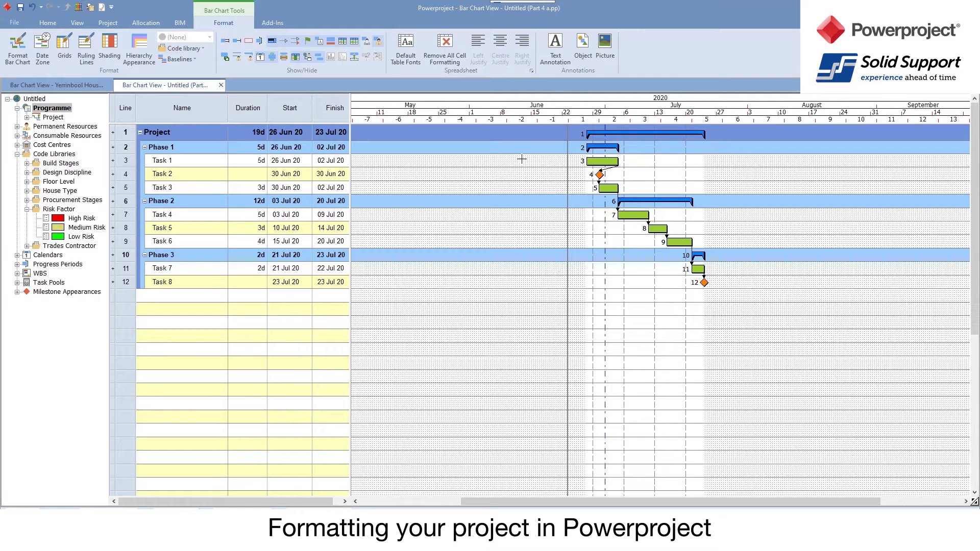
# Examine the conditional and specific rule settings in the ruling lines properties, then cancel without changes
pyautogui.click(356, 45)
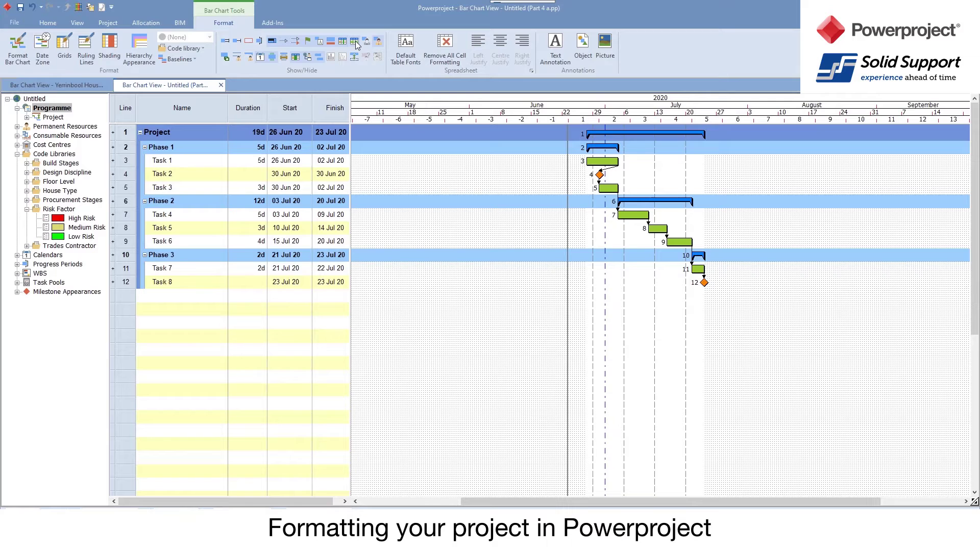
pyautogui.rightClick(548, 163)
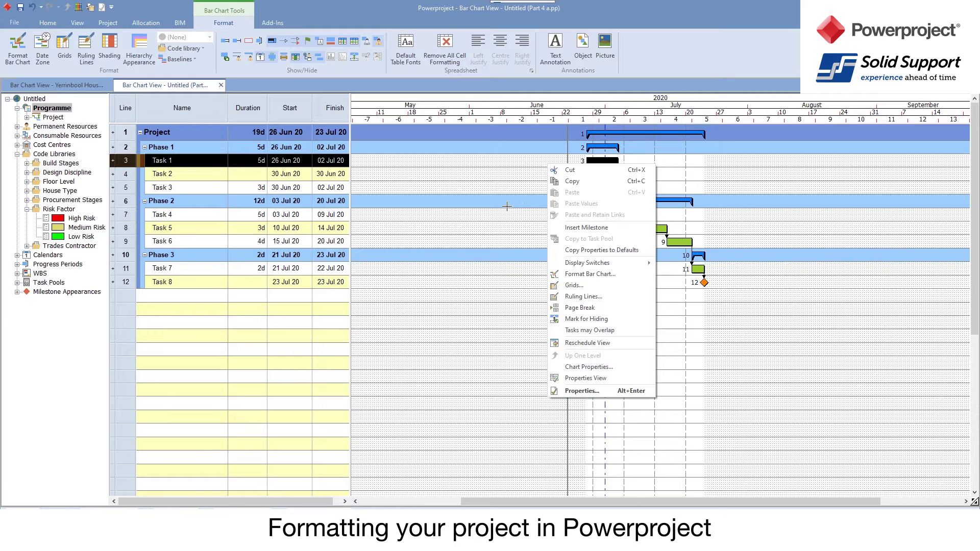
pyautogui.click(579, 296)
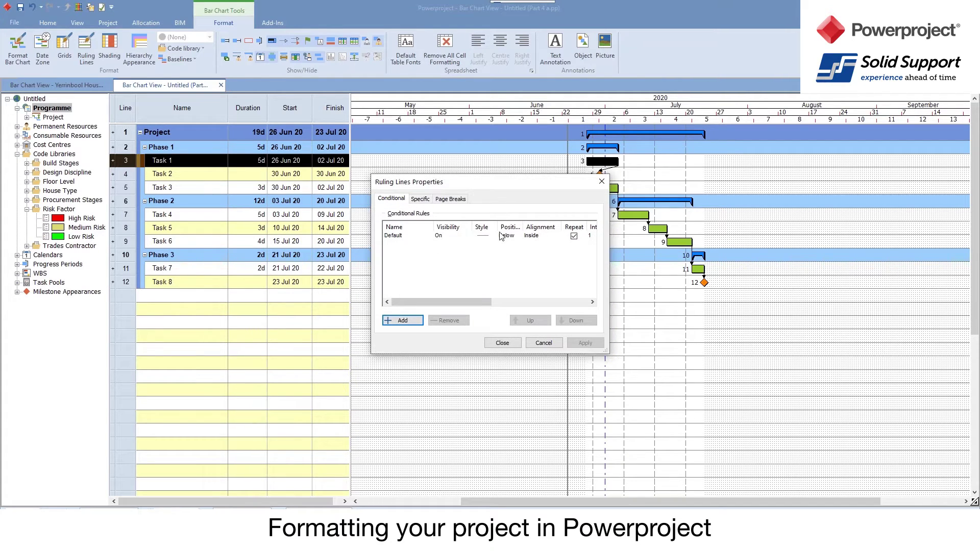
pyautogui.click(420, 199)
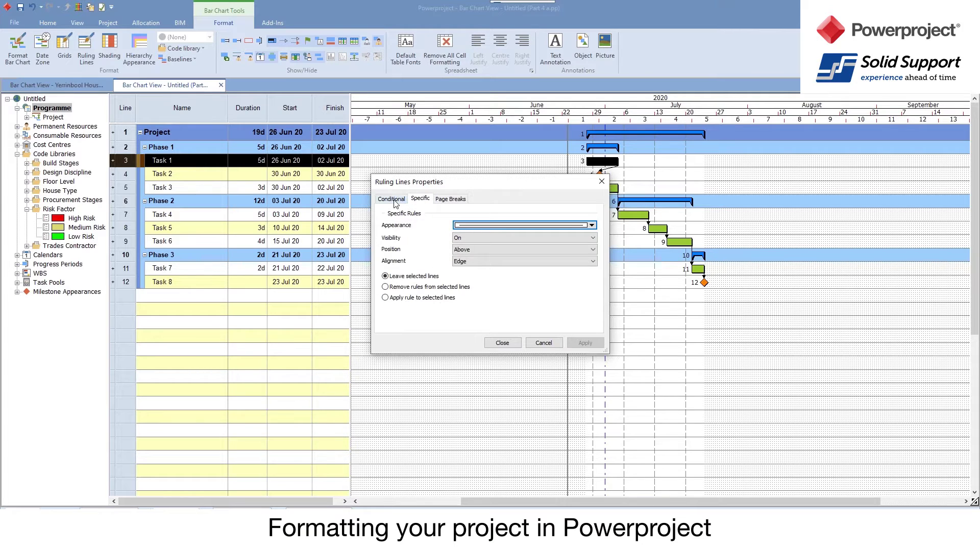
pyautogui.click(397, 200)
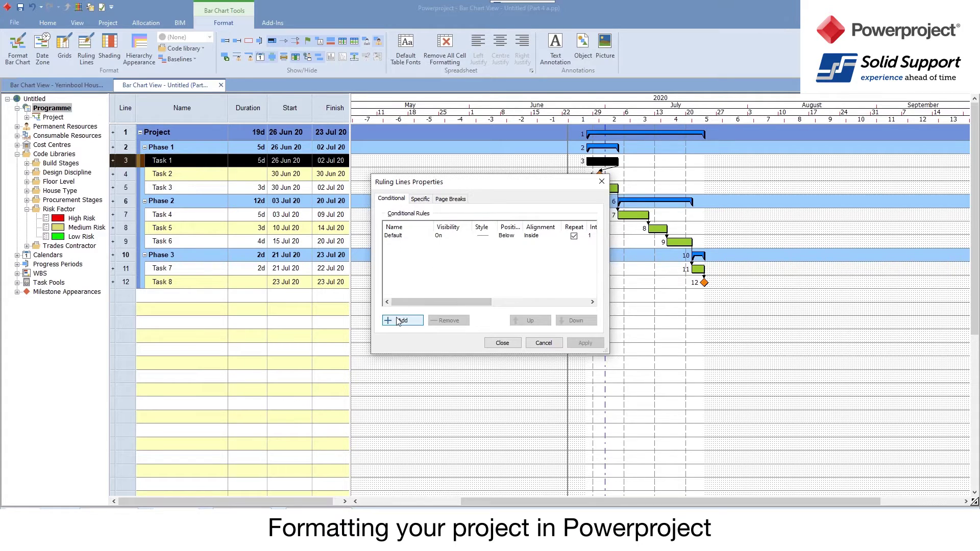
pyautogui.moveTo(416, 183); pyautogui.dragTo(442, 199)
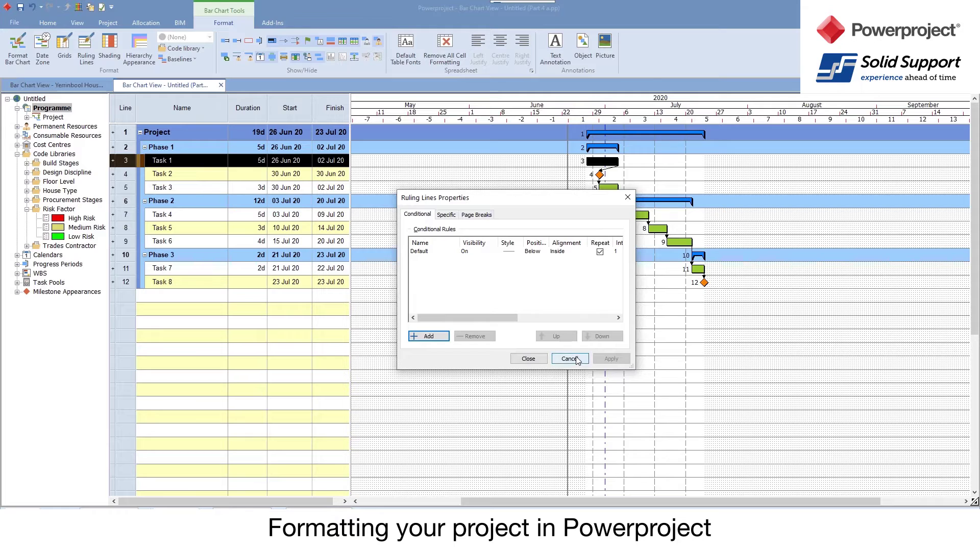
pyautogui.click(569, 359)
# Select the Task 5 line, open its specific ruling line settings and remove rules from the selected line
pyautogui.click(128, 229)
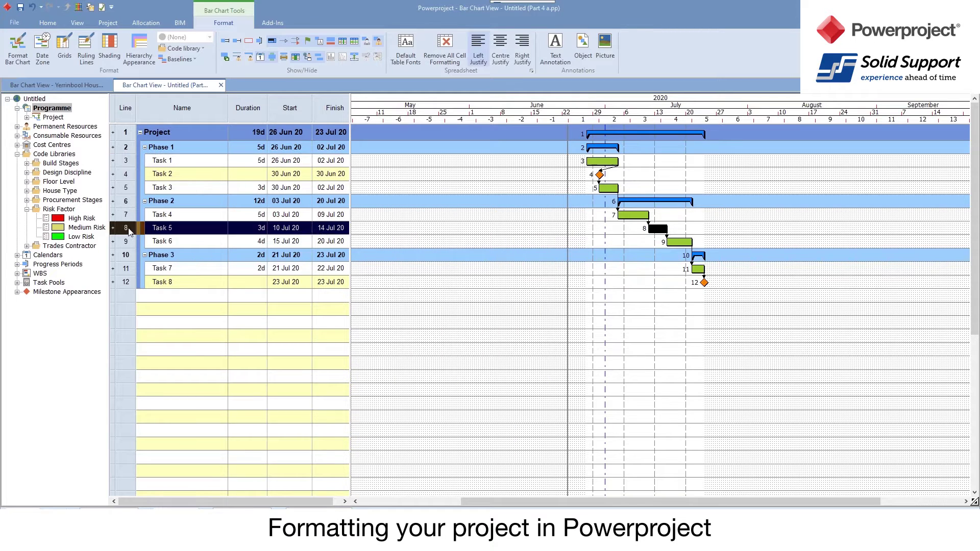
pyautogui.rightClick(129, 231)
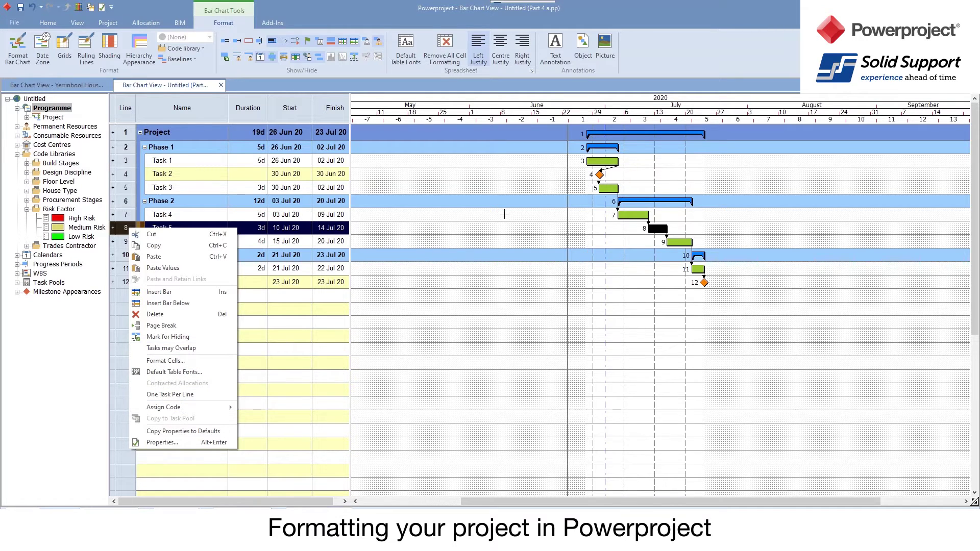
pyautogui.rightClick(536, 226)
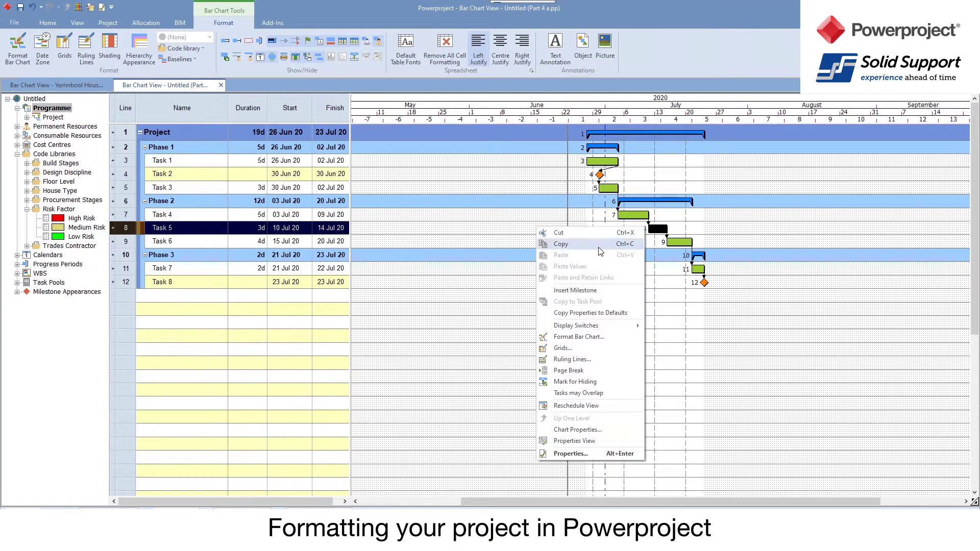
pyautogui.click(577, 359)
pyautogui.click(447, 215)
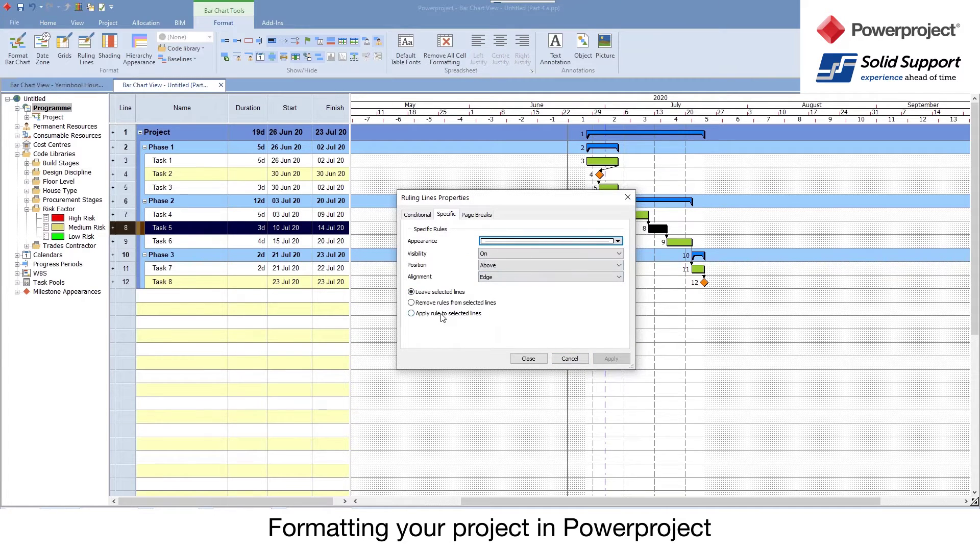
pyautogui.click(456, 304)
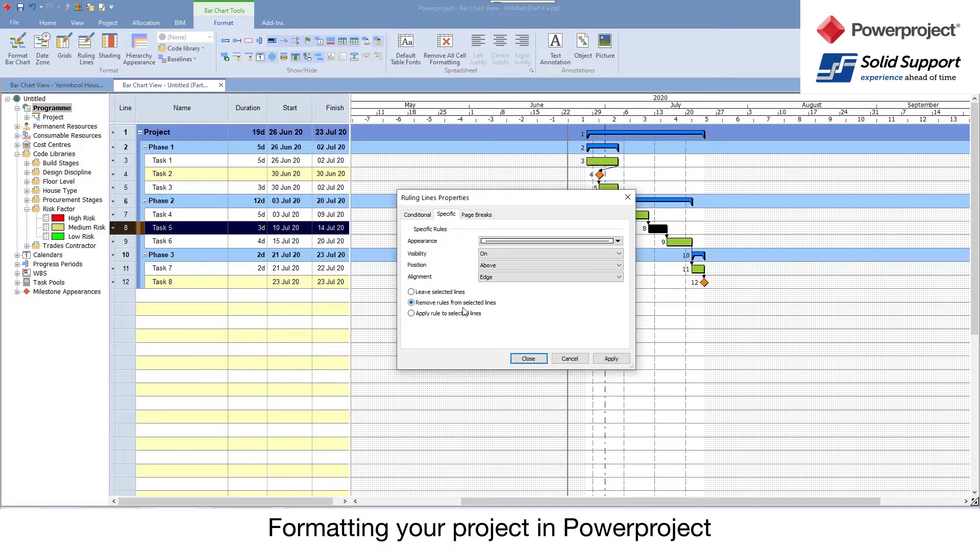
pyautogui.click(613, 357)
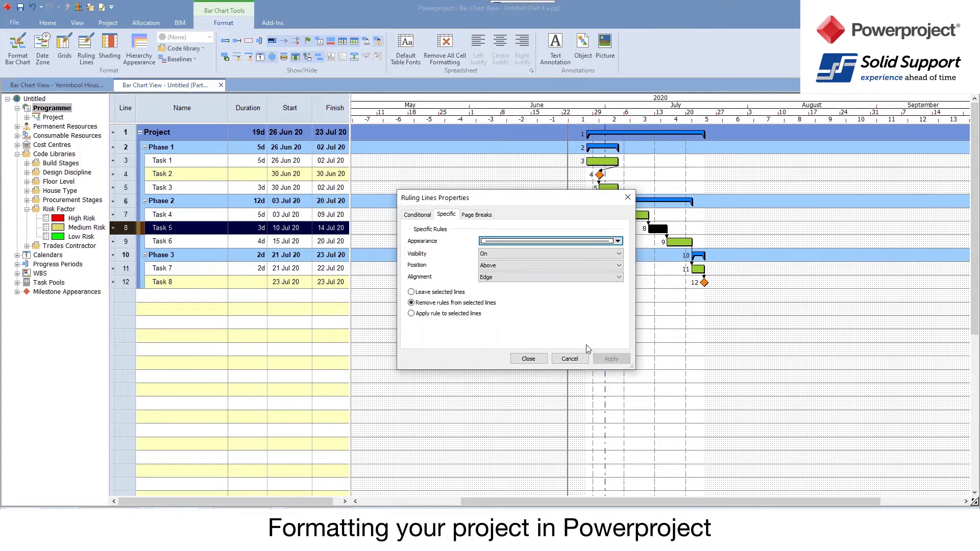
# Increase the solid black ruling line's width and apply it above the selected Task 5 line at the edge, then close the properties
pyautogui.click(591, 246)
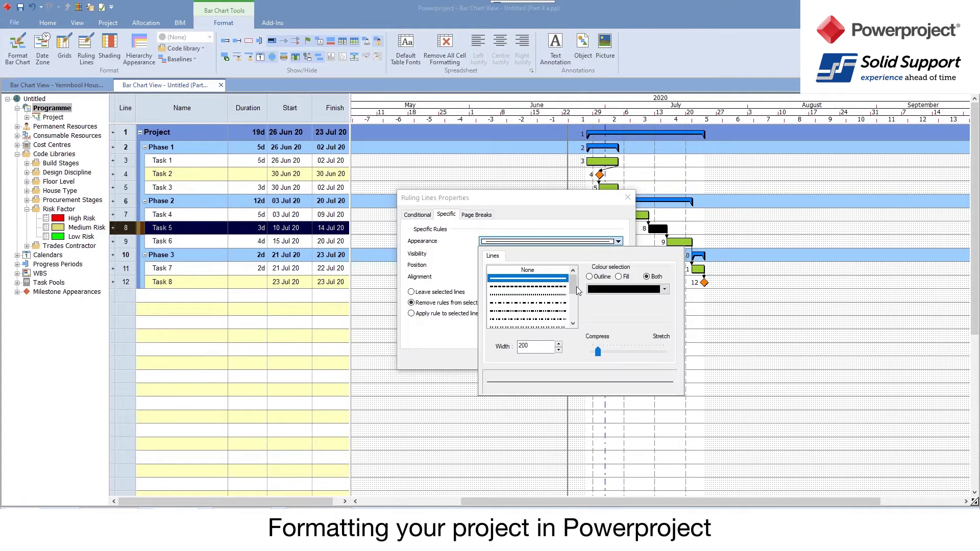
pyautogui.click(560, 345)
pyautogui.click(560, 345)
pyautogui.click(412, 313)
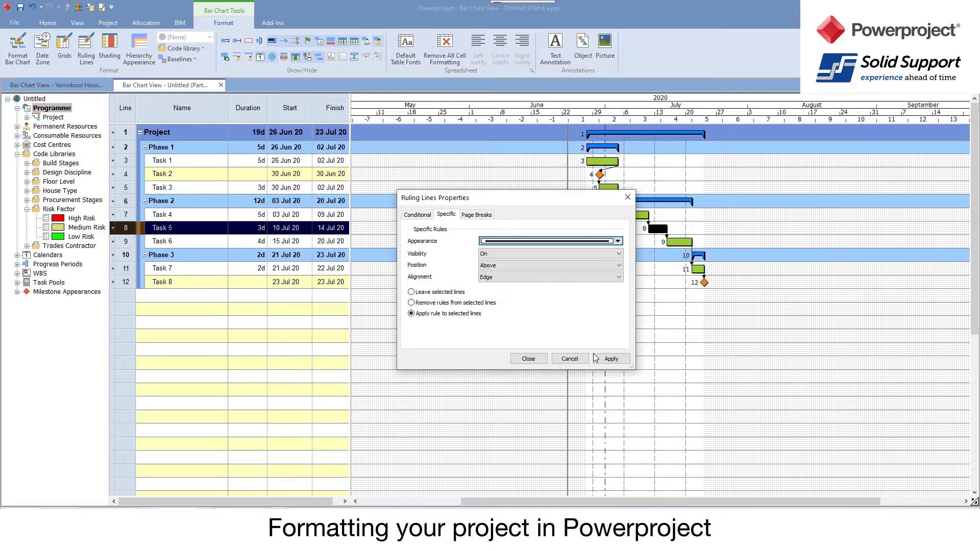
pyautogui.click(611, 358)
pyautogui.click(528, 357)
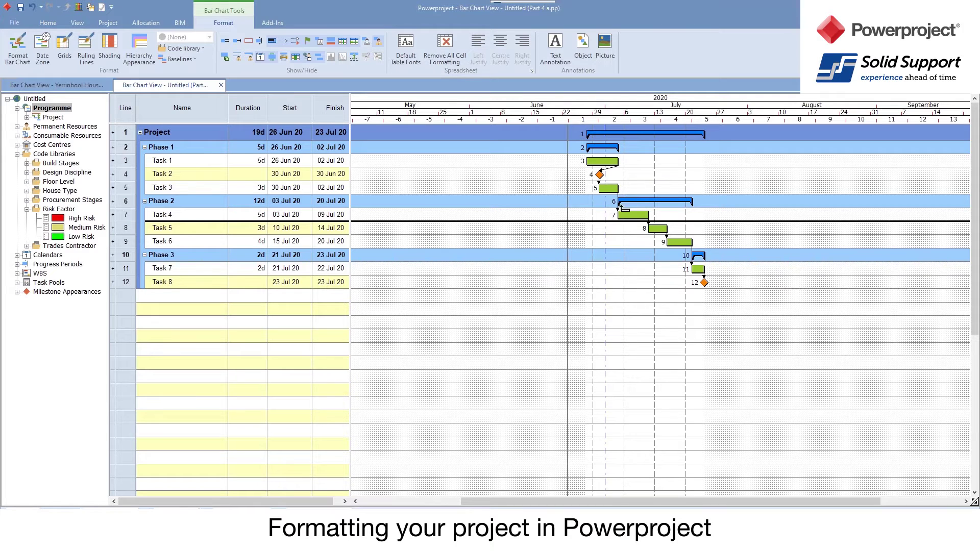
pyautogui.click(627, 202)
pyautogui.click(633, 134)
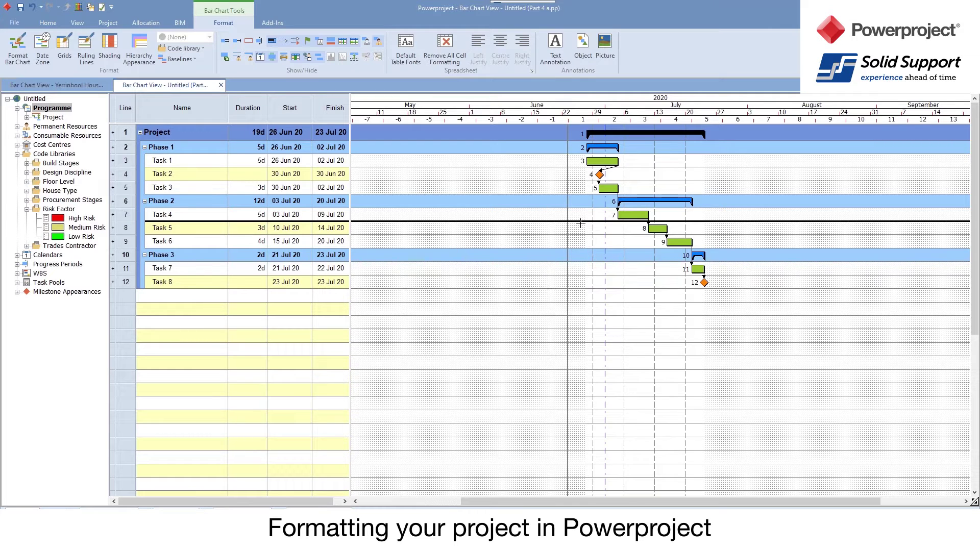
pyautogui.click(56, 85)
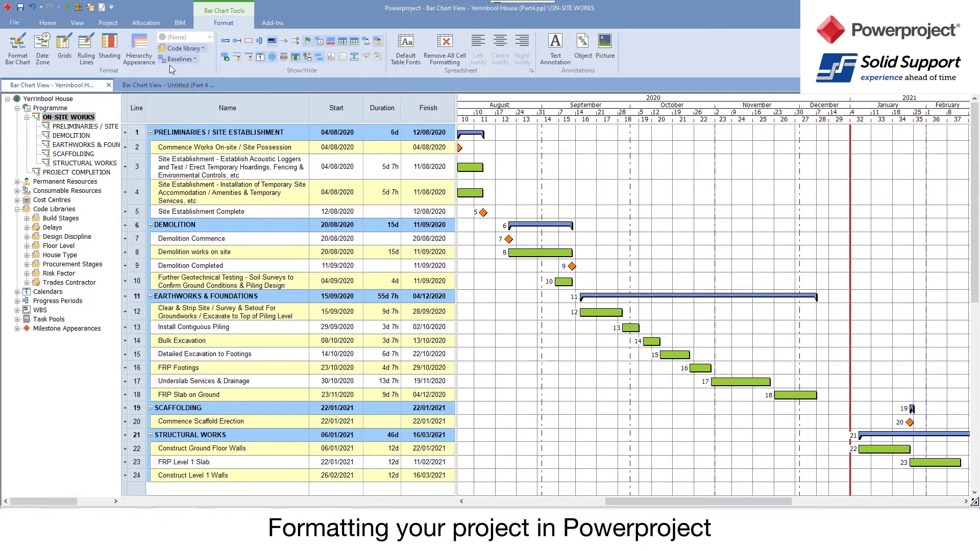
pyautogui.click(169, 85)
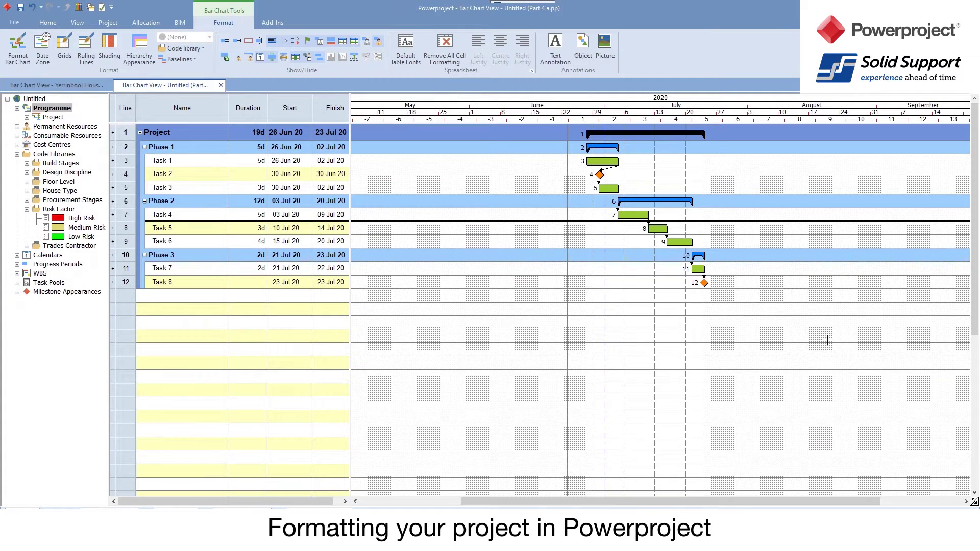
pyautogui.click(605, 350)
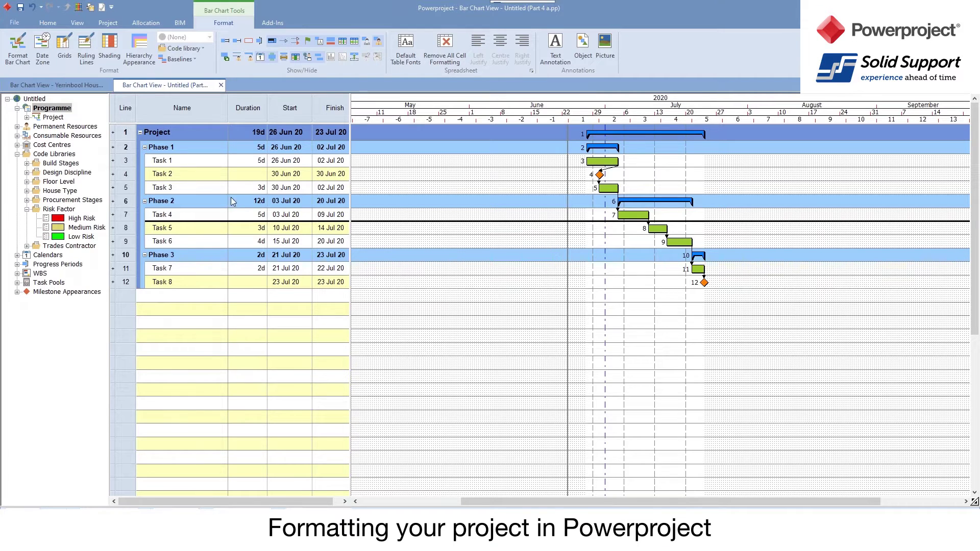
# Switch to the Yerrinbool House bar chart and add a new row to its date zone shading
pyautogui.click(23, 86)
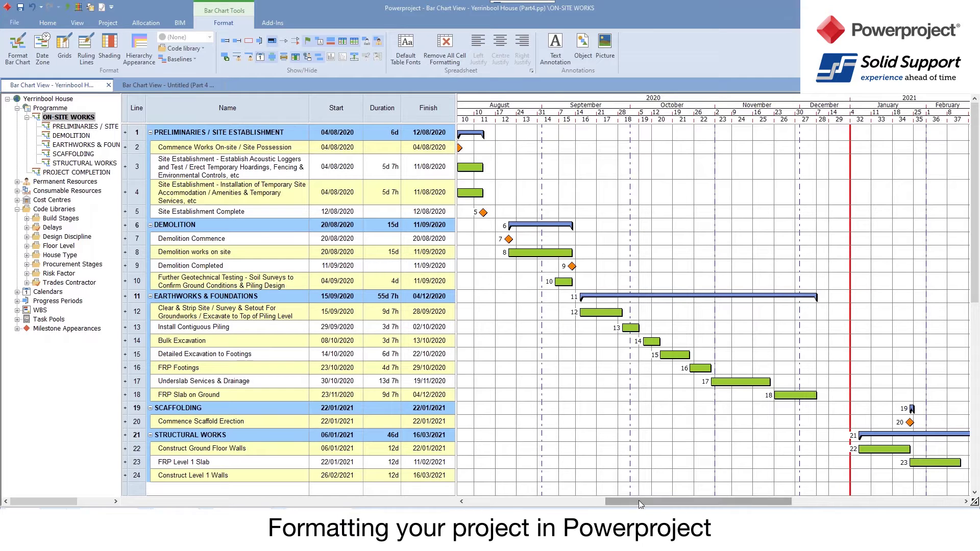
pyautogui.moveTo(642, 506); pyautogui.dragTo(622, 505)
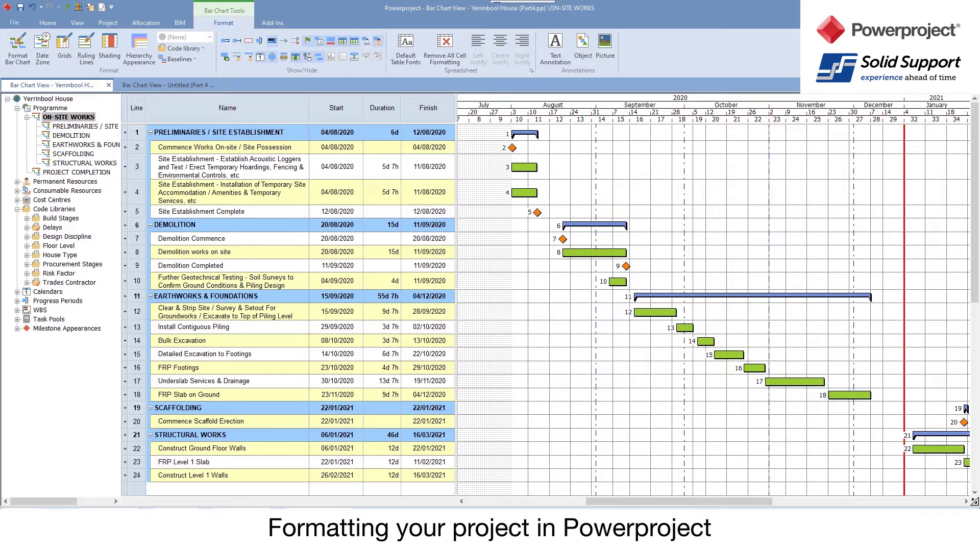
pyautogui.click(109, 49)
pyautogui.moveTo(453, 258); pyautogui.dragTo(497, 194)
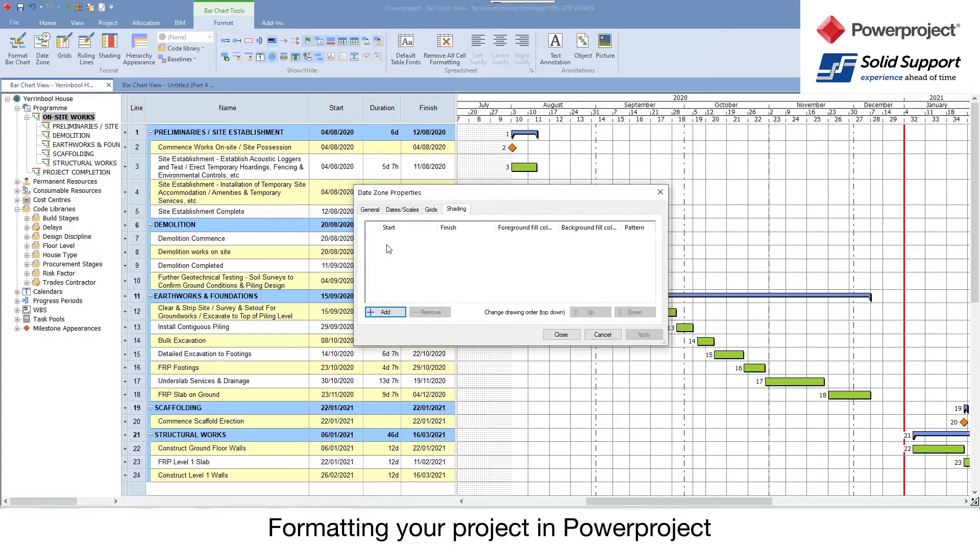
pyautogui.click(385, 312)
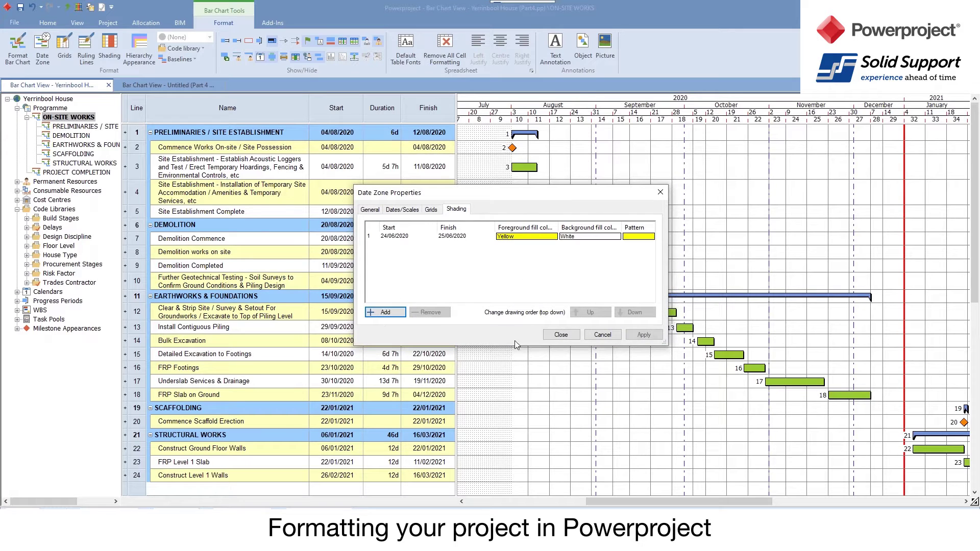
# Set the yellow shading row to run from the variable date Month start to Month end and apply it
pyautogui.click(422, 237)
pyautogui.click(431, 237)
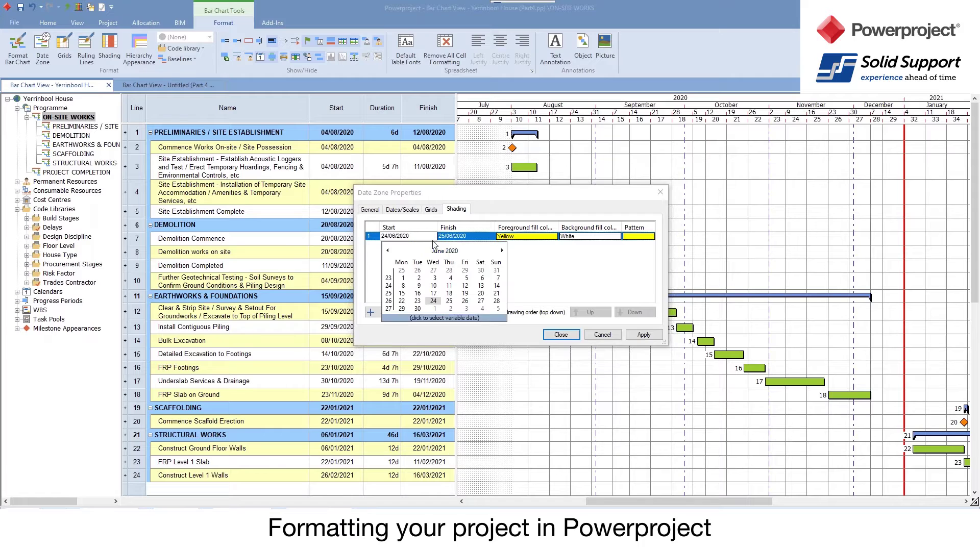
pyautogui.click(448, 319)
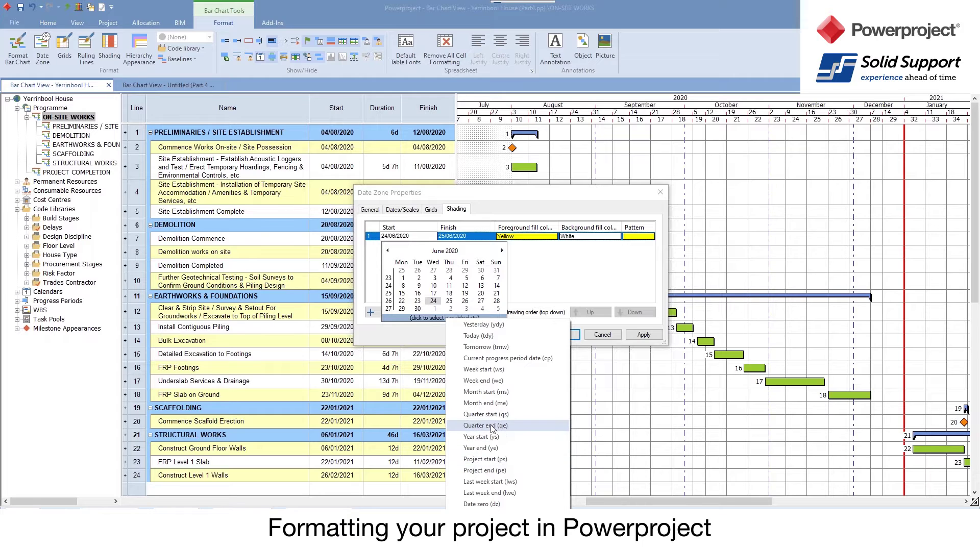
pyautogui.click(489, 392)
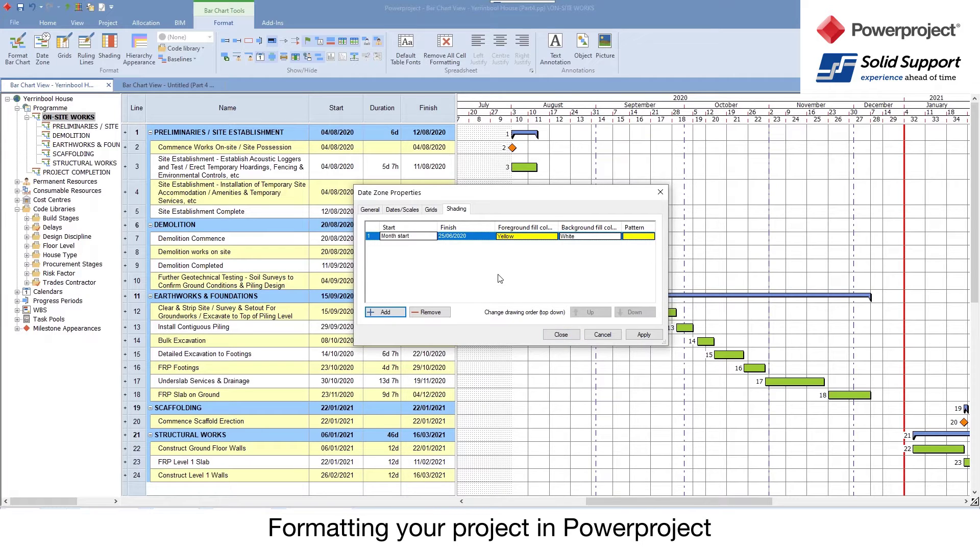
pyautogui.click(483, 236)
pyautogui.click(493, 237)
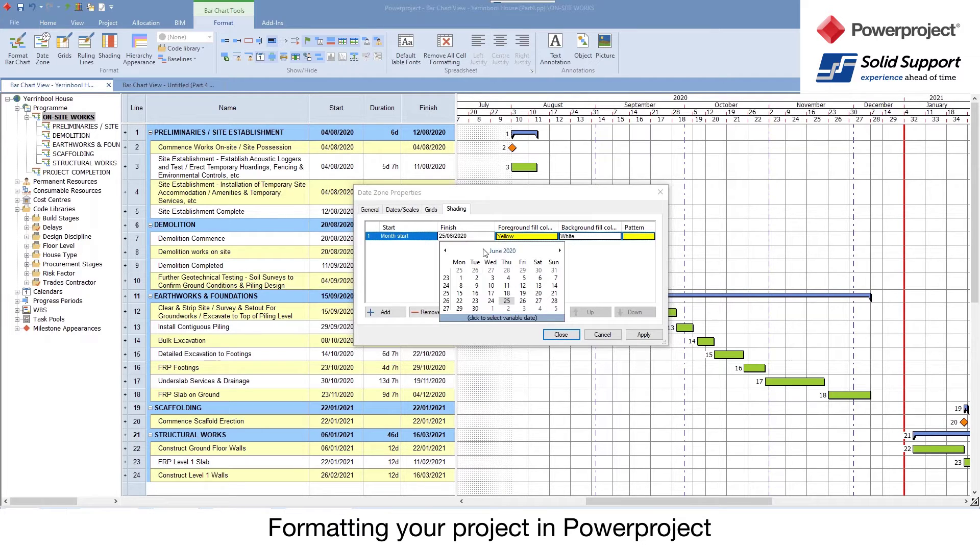
pyautogui.click(504, 317)
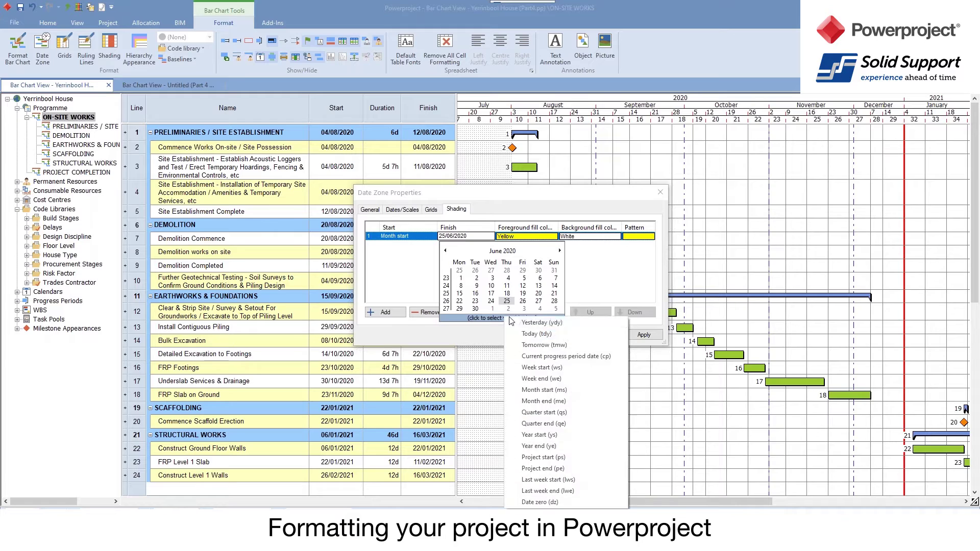
pyautogui.click(560, 402)
pyautogui.click(642, 335)
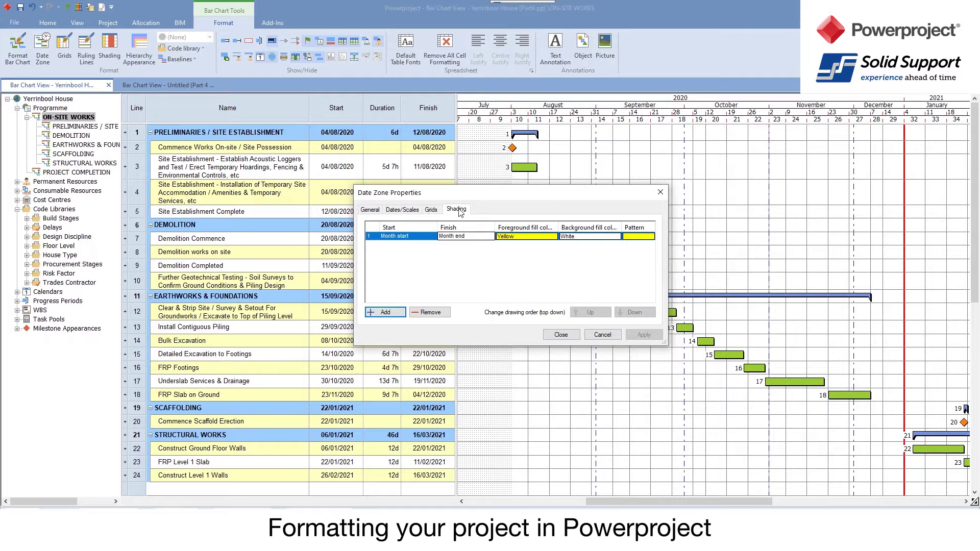
# Draw a bar on the Earthworks & Foundations line from 02/04/2020 to about mid-May 2020
pyautogui.moveTo(472, 196); pyautogui.dragTo(446, 383)
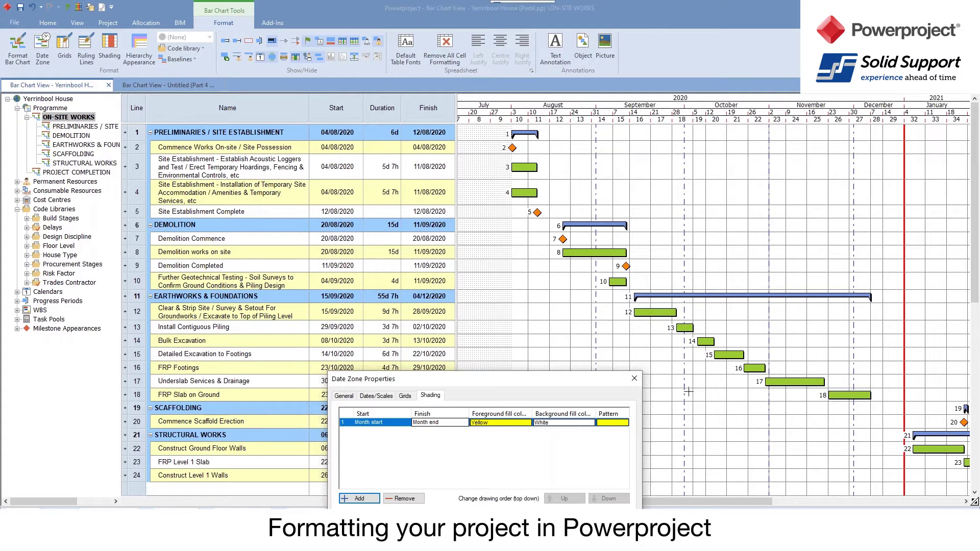
pyautogui.moveTo(676, 502); pyautogui.dragTo(559, 503)
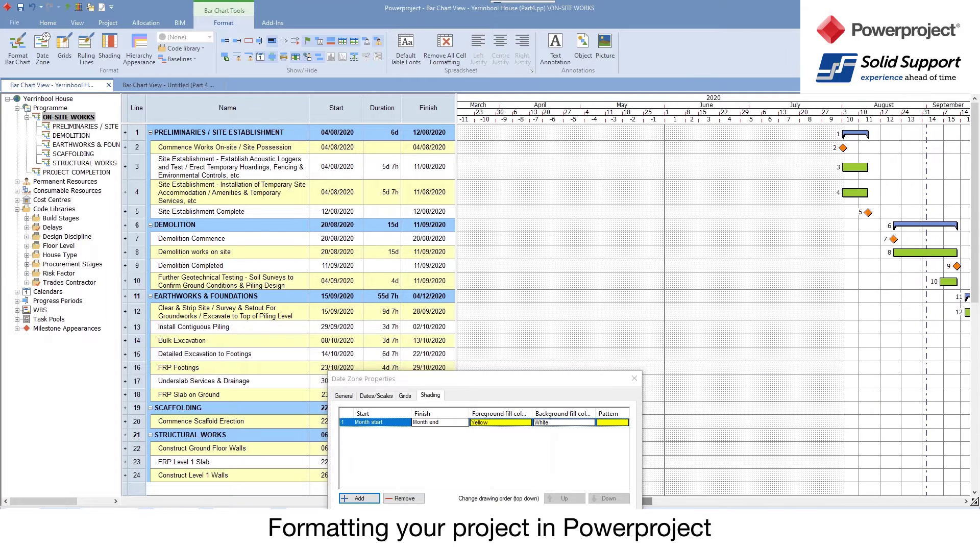
pyautogui.moveTo(504, 297); pyautogui.dragTo(615, 297)
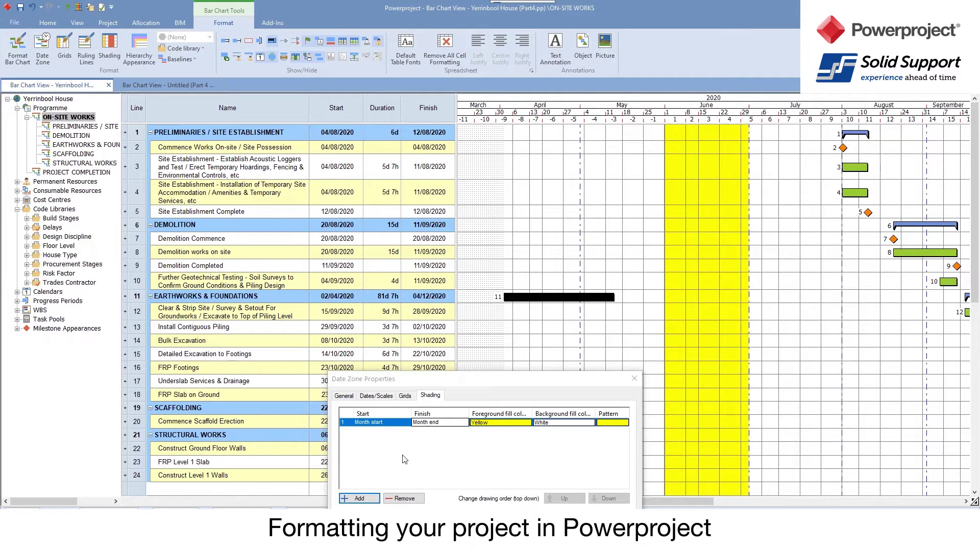
# Set the start of the yellow date zone shading row to 07/09/2020, moving the properties dialog clear of the calendar
pyautogui.click(379, 423)
pyautogui.click(407, 423)
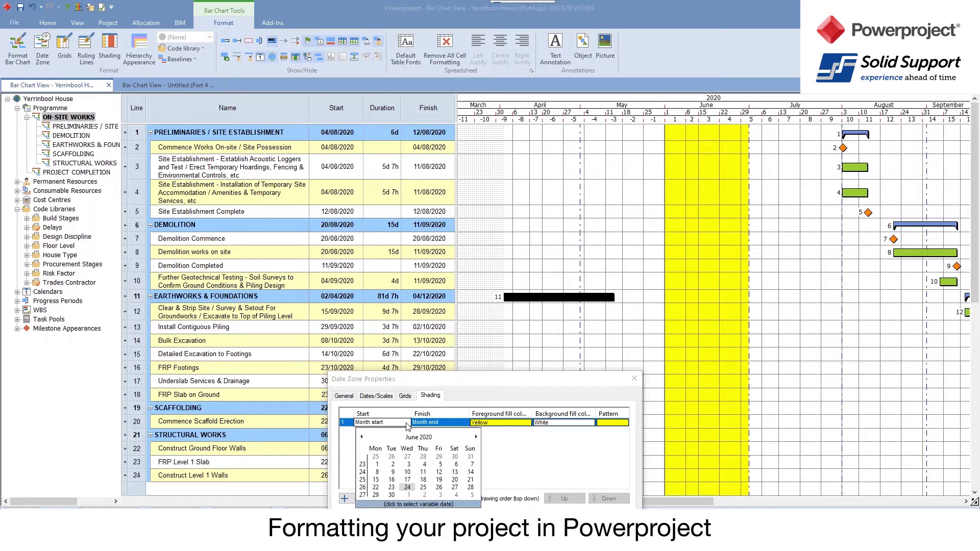
pyautogui.click(470, 377)
pyautogui.moveTo(470, 380); pyautogui.dragTo(572, 215)
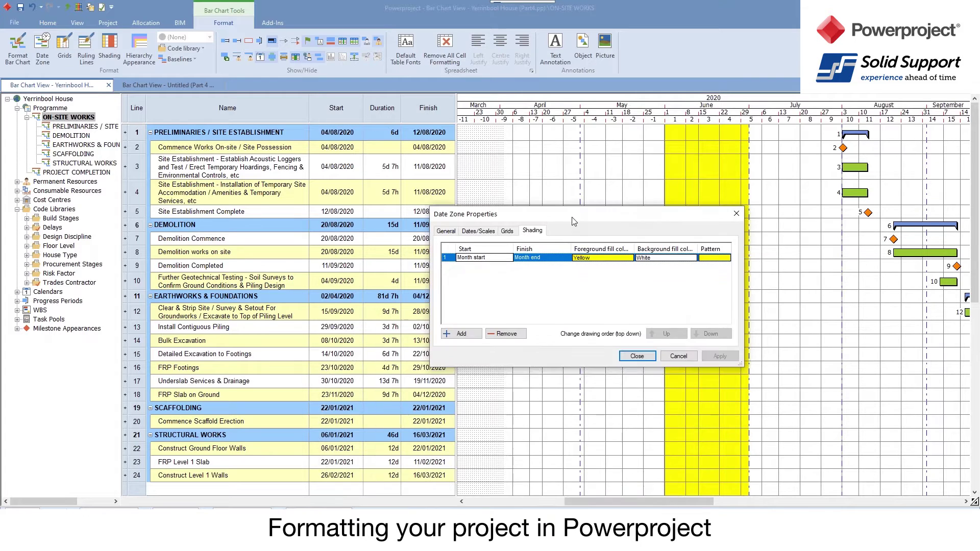
pyautogui.click(509, 258)
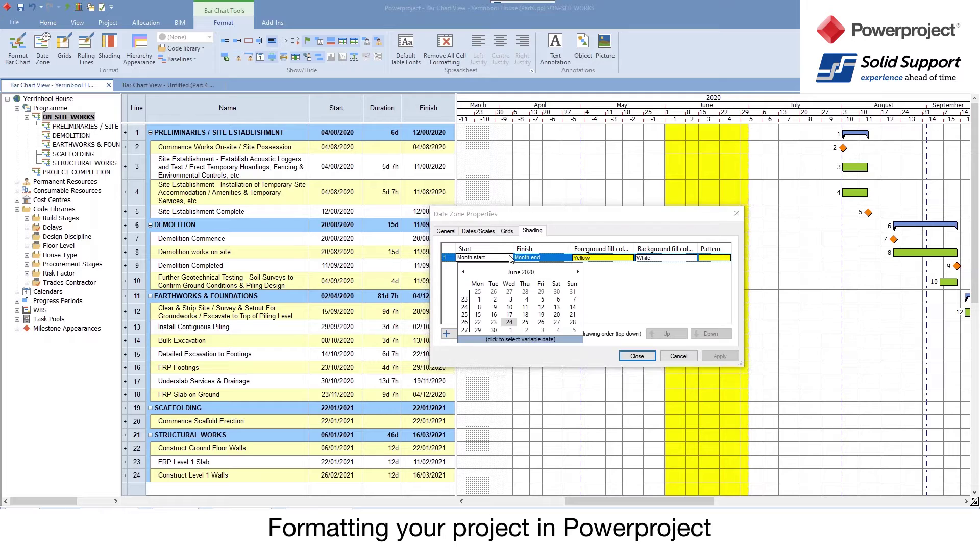
pyautogui.click(578, 272)
pyautogui.click(578, 273)
pyautogui.click(578, 272)
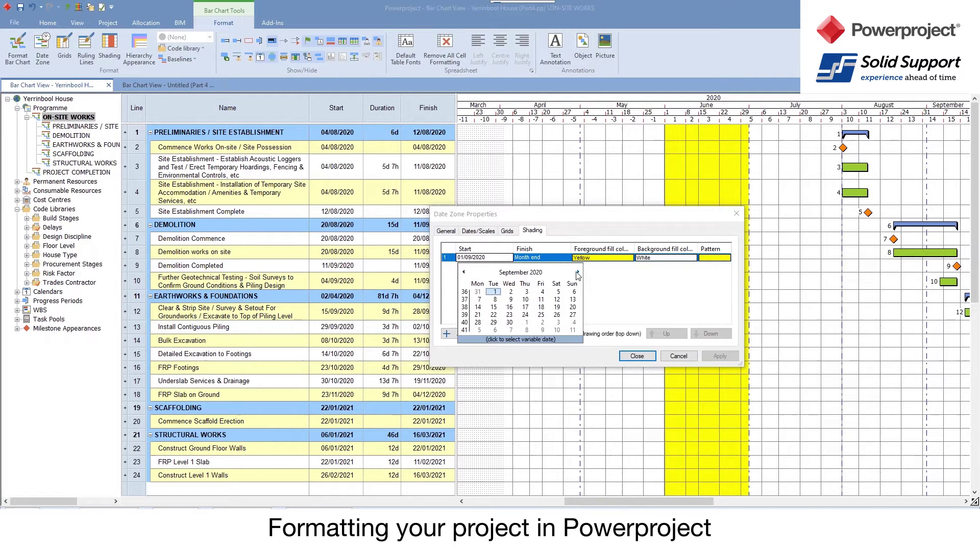
pyautogui.click(479, 300)
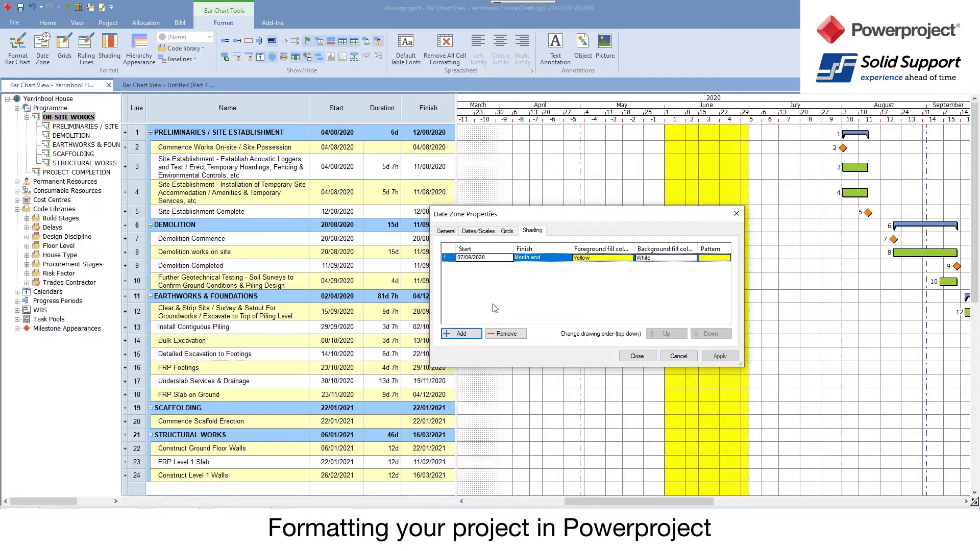
# Set the finish of the yellow shading row to 13/09/2020, apply it and close the date zone properties
pyautogui.click(557, 258)
pyautogui.click(566, 259)
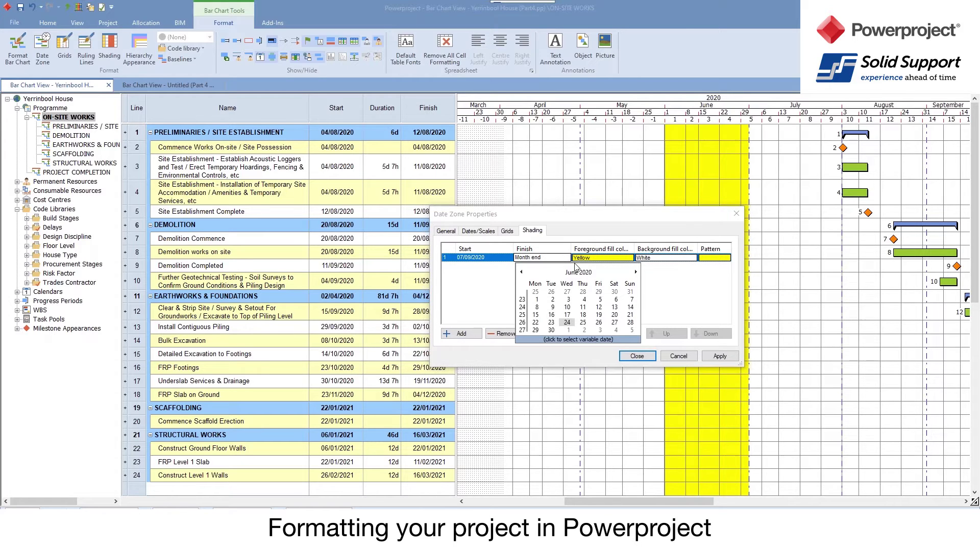
pyautogui.click(635, 274)
pyautogui.click(635, 274)
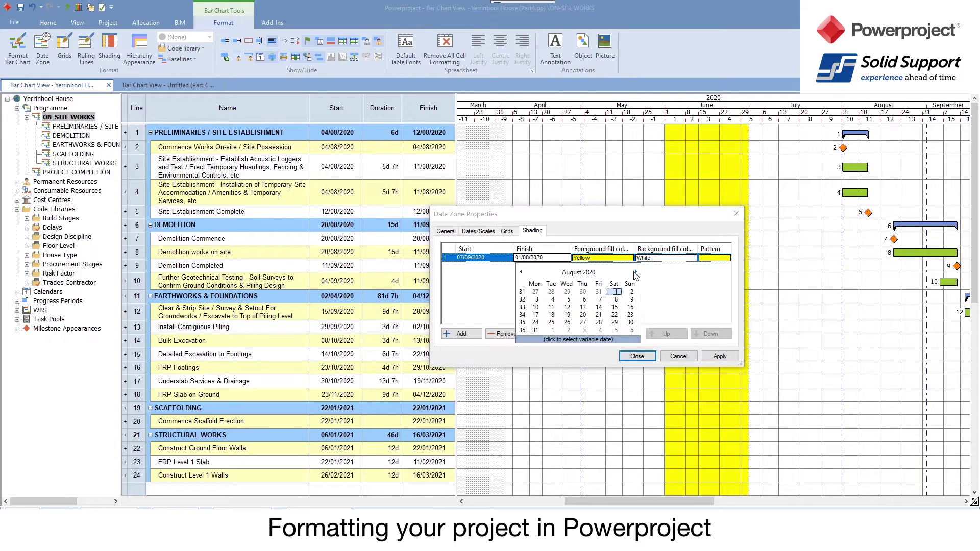
pyautogui.click(635, 274)
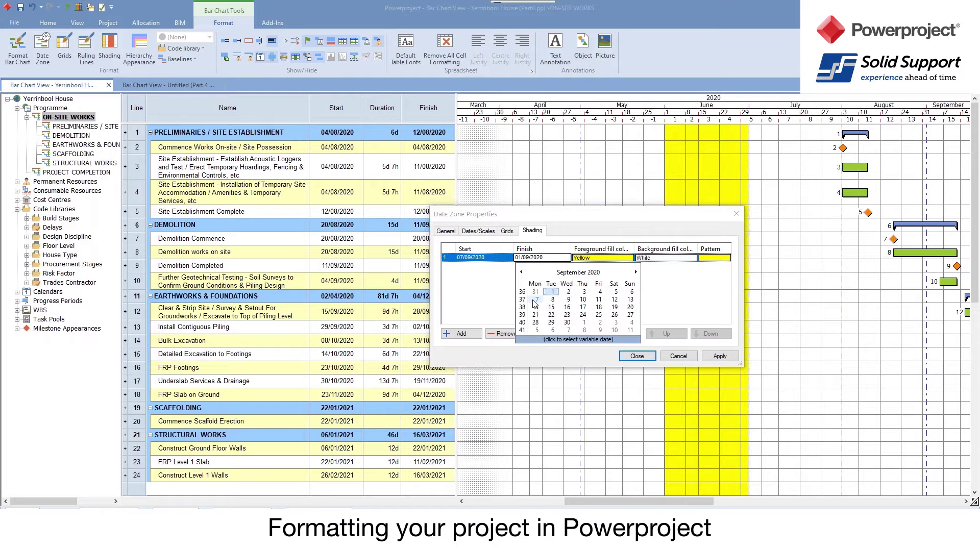
pyautogui.click(633, 301)
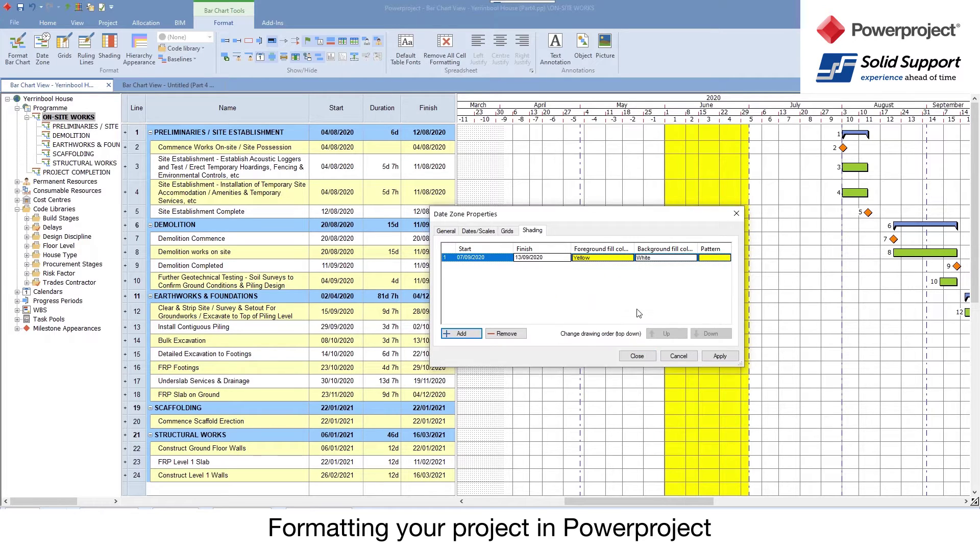
pyautogui.click(703, 357)
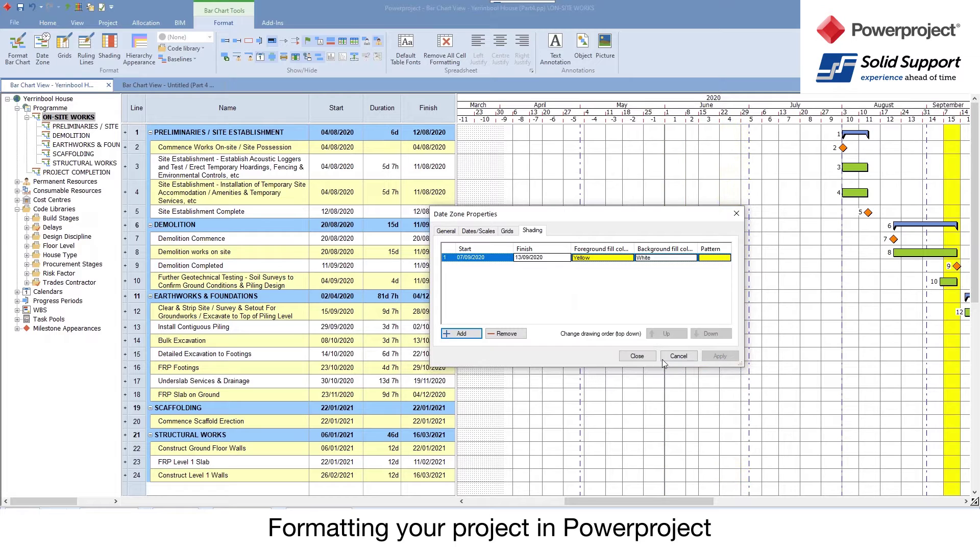
pyautogui.click(637, 355)
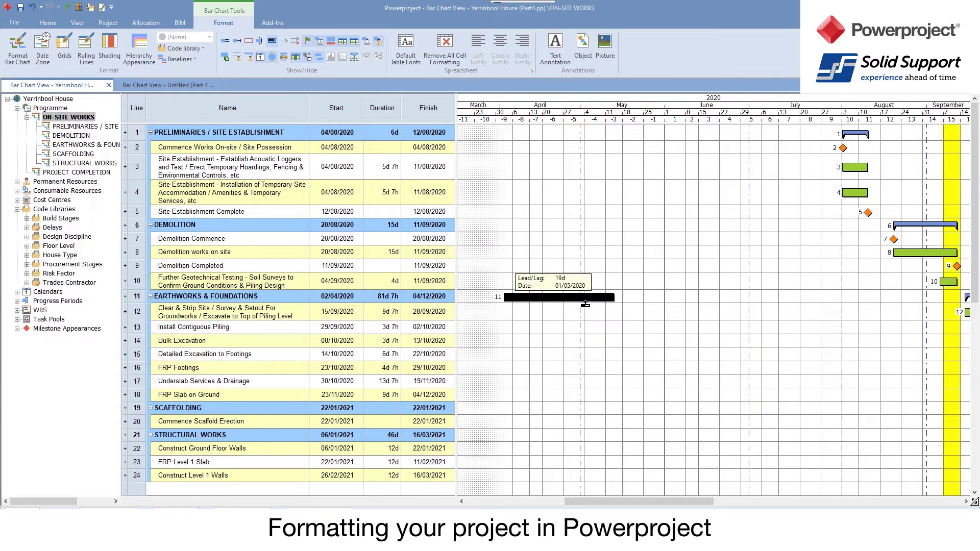
# Delete the April–May bar on the Earthworks & Foundations line and widen the date scale around the shaded September week
pyautogui.press('Delete')
pyautogui.moveTo(625, 501); pyautogui.dragTo(711, 503)
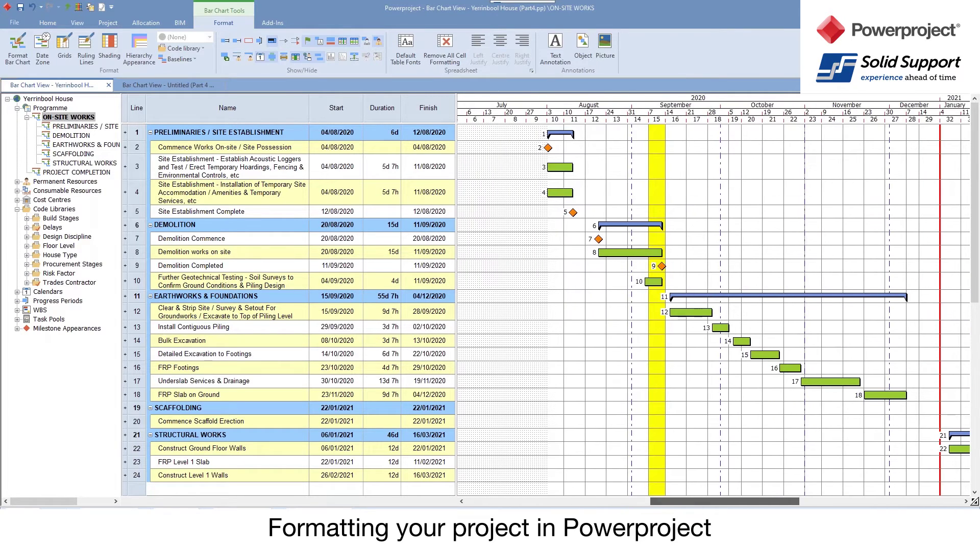
pyautogui.moveTo(690, 111); pyautogui.dragTo(873, 110)
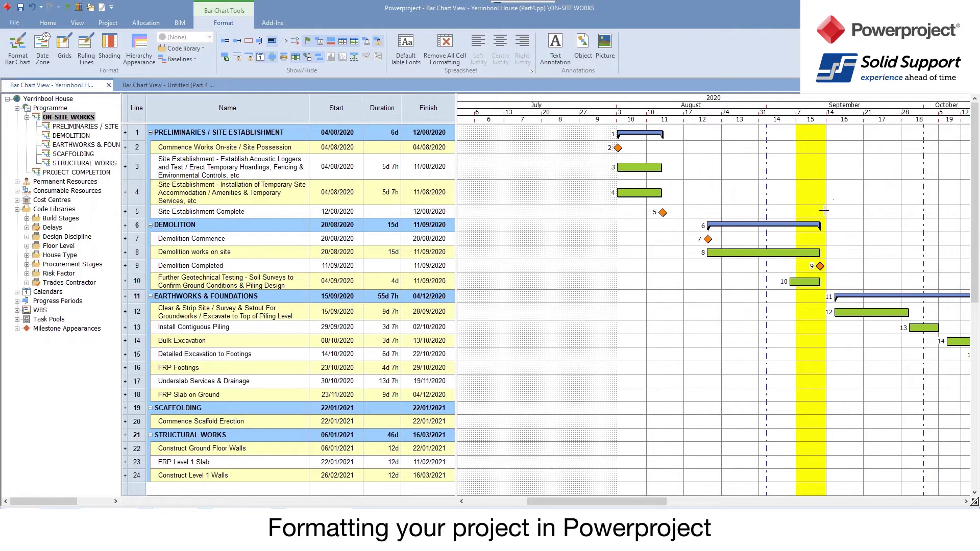
# Review the shading row's start and finish dates in the date zone properties, then cancel without changes
pyautogui.click(805, 253)
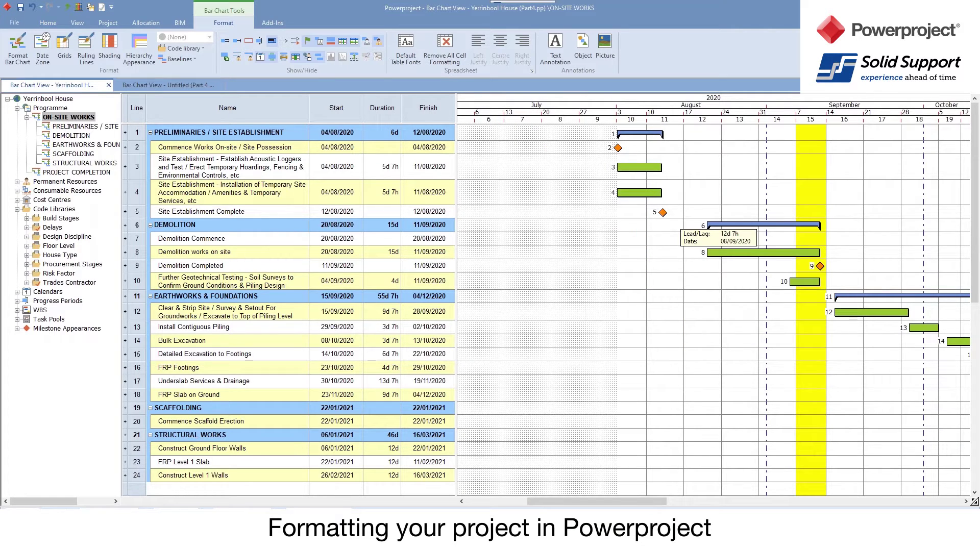
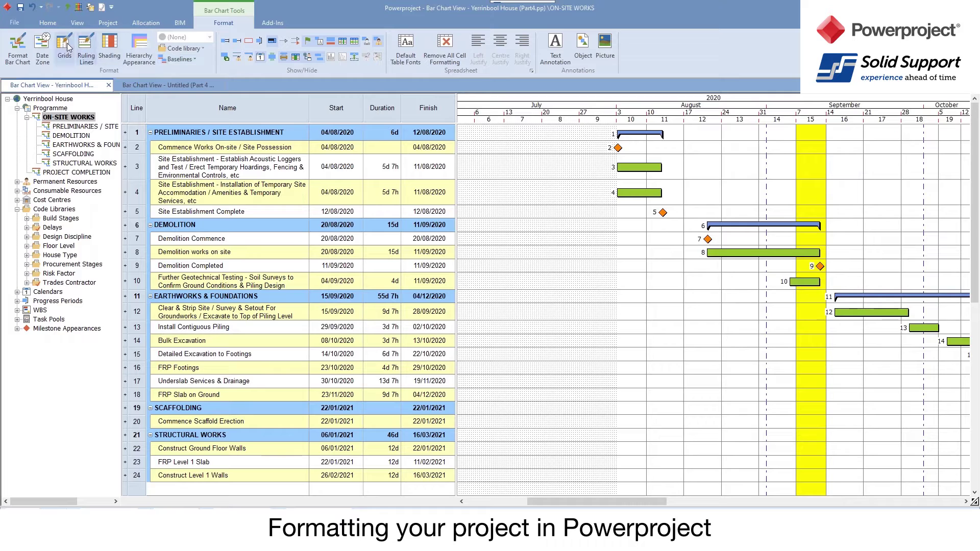
pyautogui.click(117, 47)
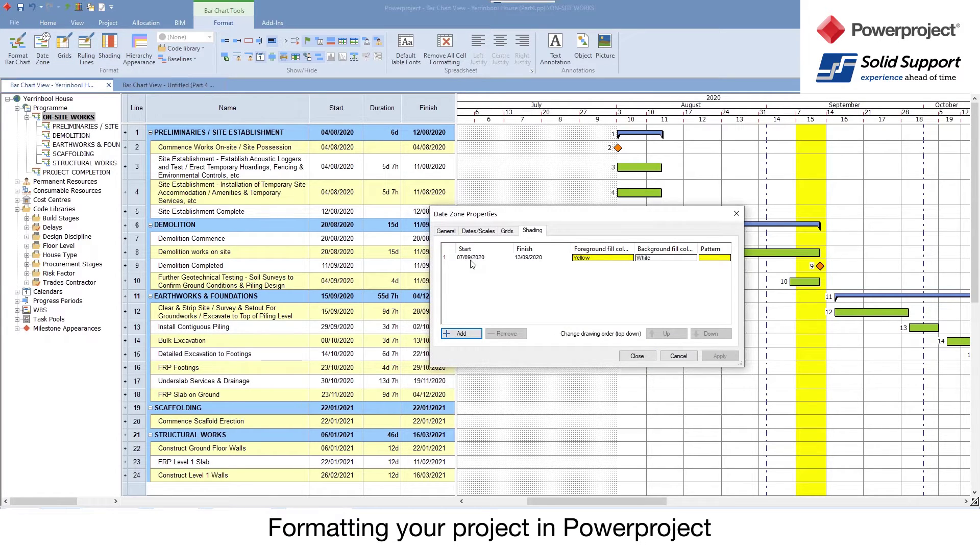
pyautogui.click(677, 356)
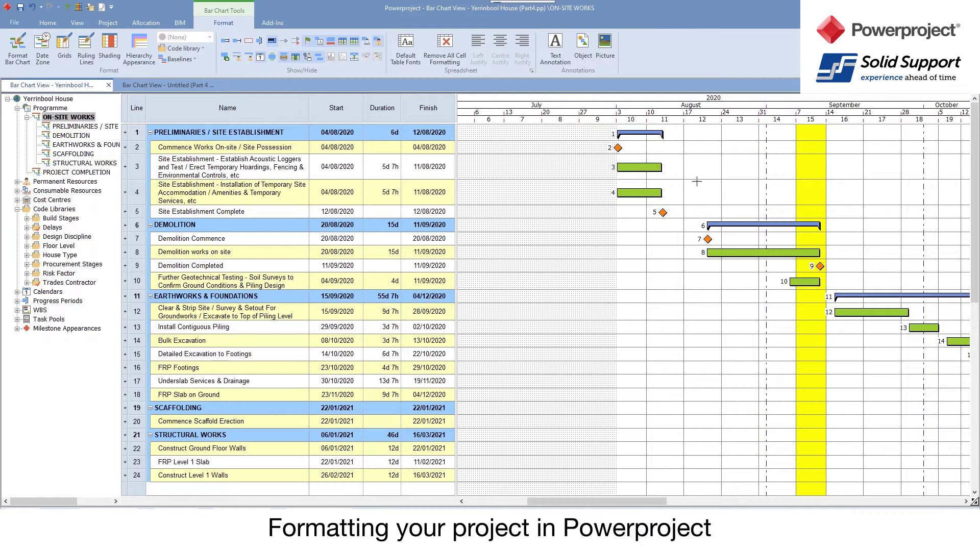
# Switch to the Untitled bar chart and hide the links between its tasks
pyautogui.click(137, 88)
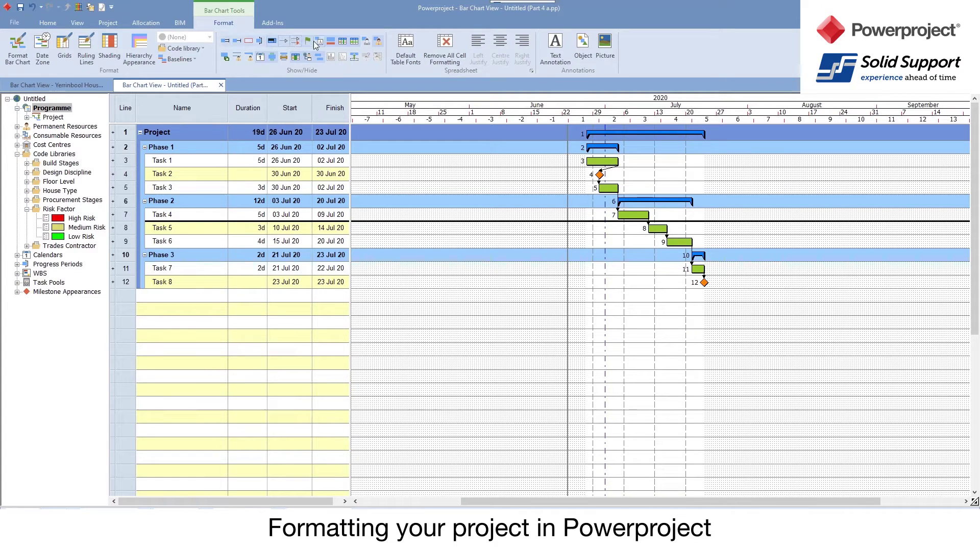
pyautogui.click(297, 41)
# Expand Project in the project tree, view the Phase 2 and Phase 3 charts individually, and return to the whole Programme
pyautogui.click(26, 117)
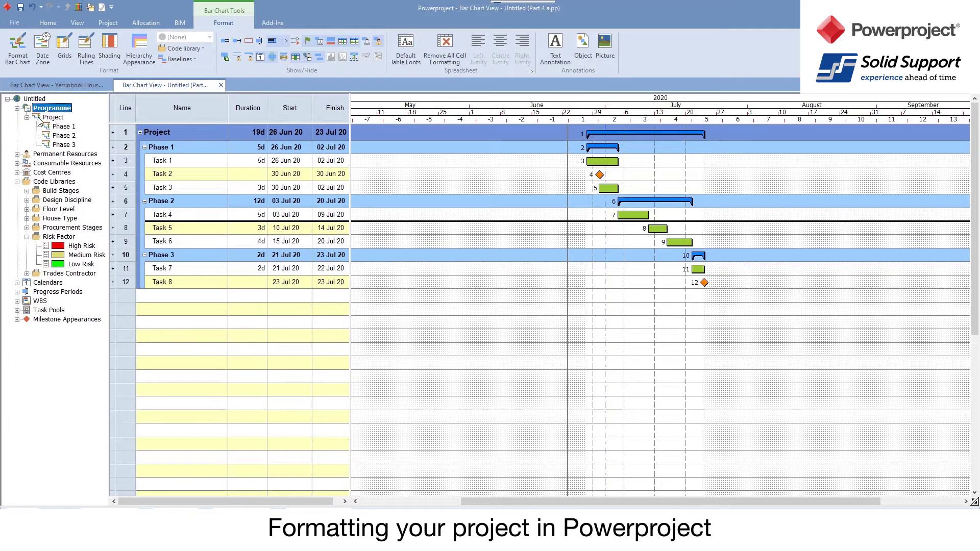
pyautogui.click(64, 135)
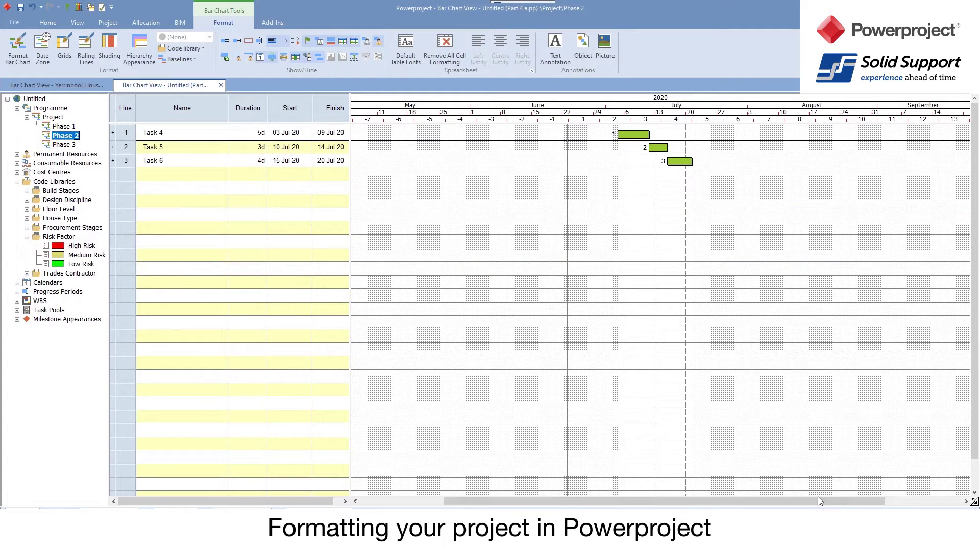
pyautogui.click(69, 145)
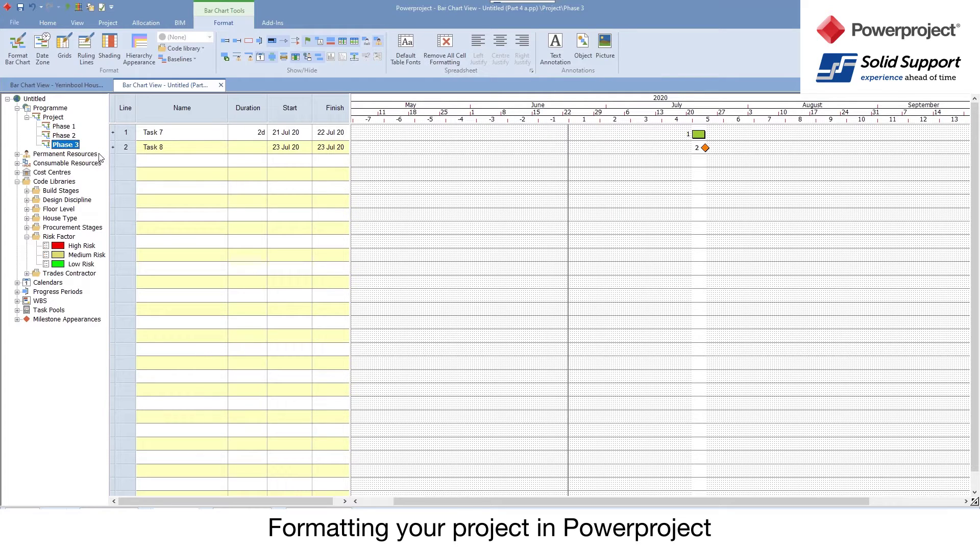
pyautogui.click(60, 108)
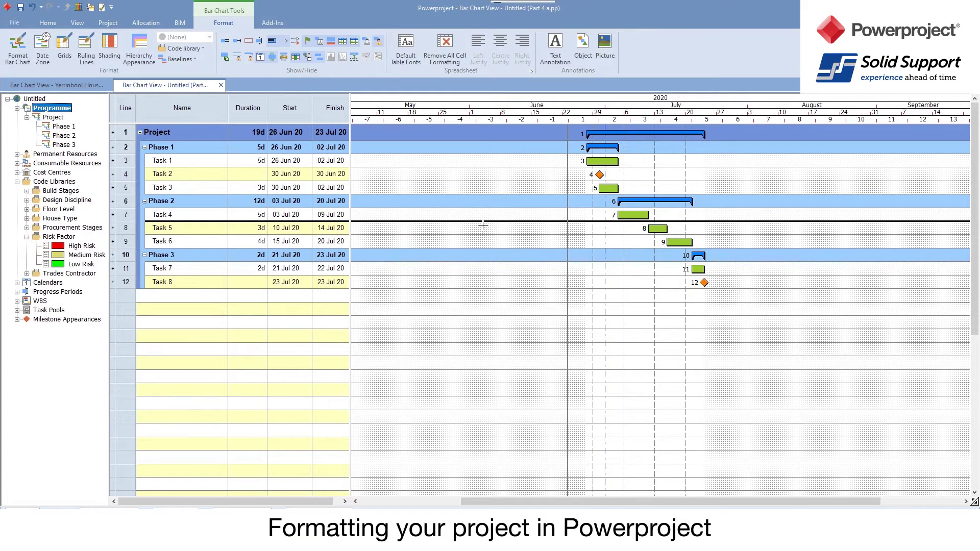
# Open the Progress Period library in Library Explorer and rename the Project Report Date entry as W1
pyautogui.click(17, 292)
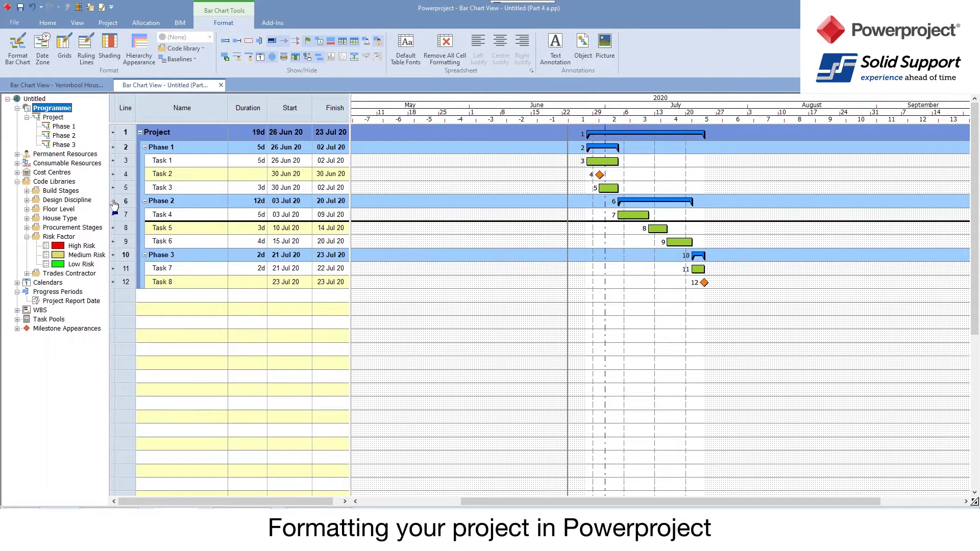
pyautogui.click(78, 6)
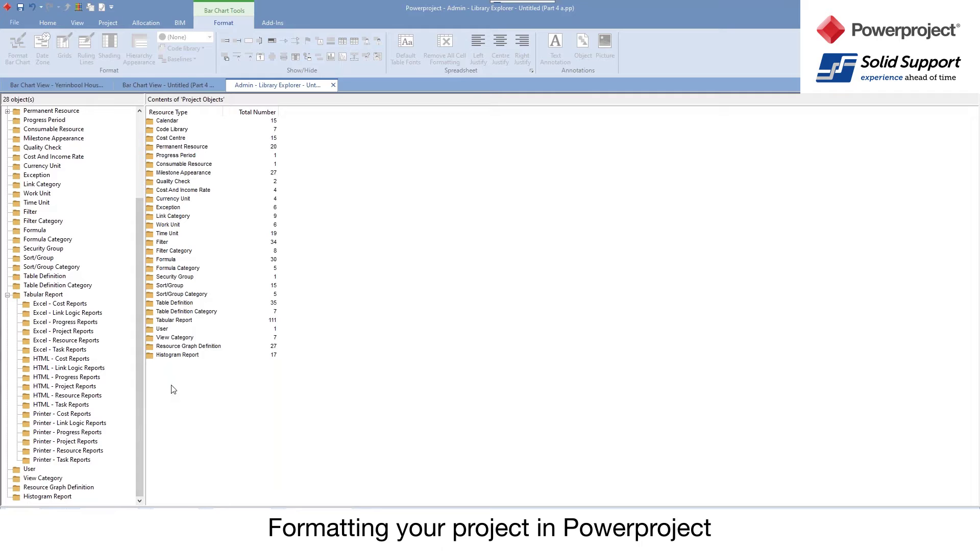
pyautogui.click(169, 157)
pyautogui.doubleClick(169, 157)
pyautogui.click(209, 123)
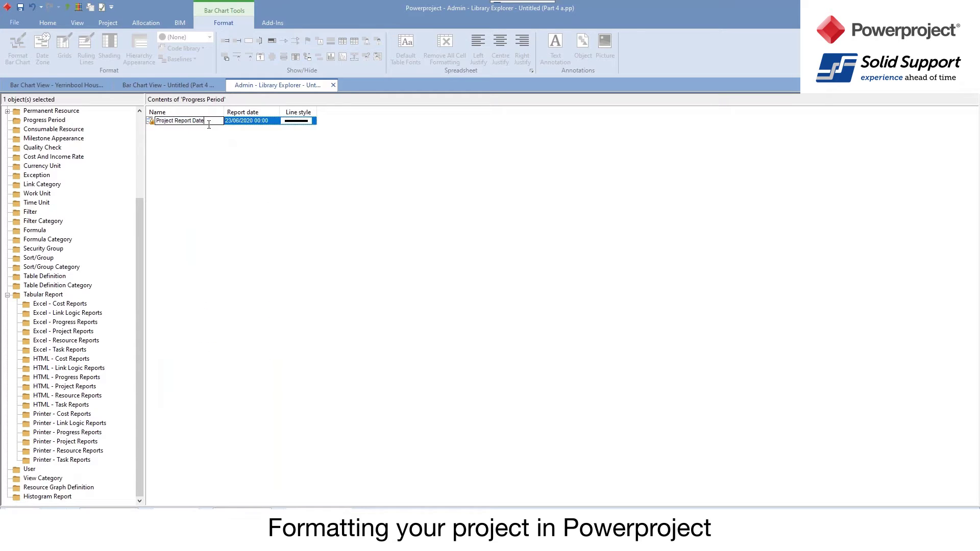
pyautogui.moveTo(209, 123); pyautogui.dragTo(127, 120)
pyautogui.write('W1')
# Set the report date of progress period W1 to 28/06/2020
pyautogui.click(271, 121)
pyautogui.click(276, 121)
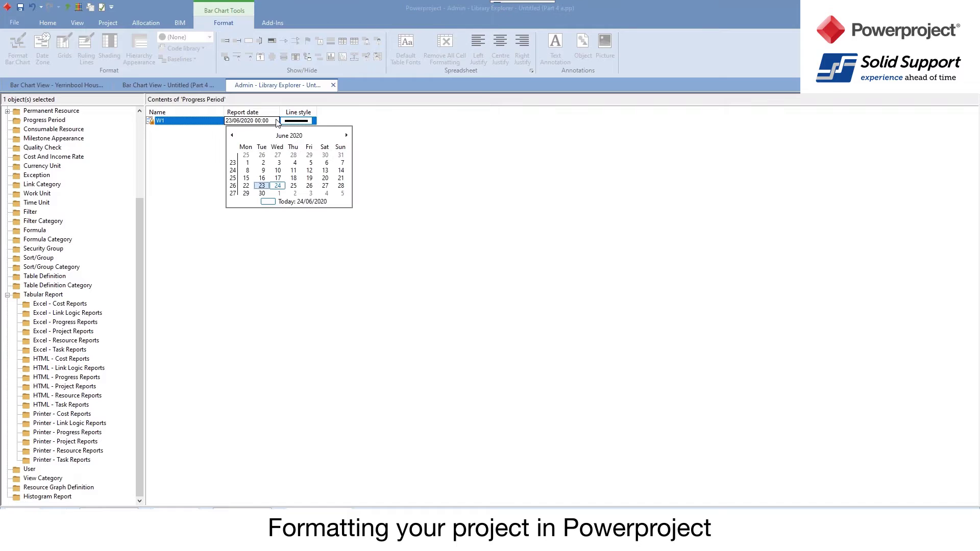
pyautogui.click(341, 186)
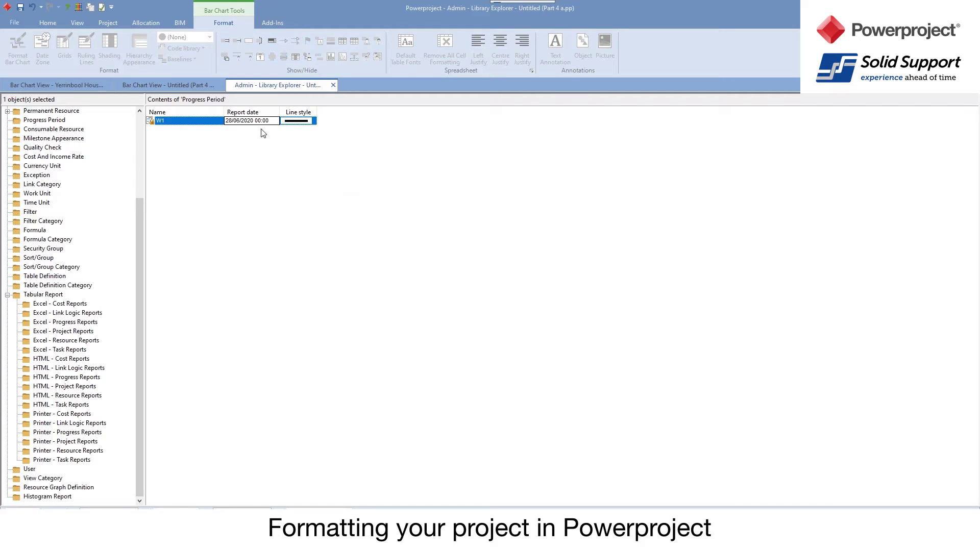
# Add four weekly progress periods named W2, W3, W4 and W5 below W1
pyautogui.click(207, 121)
pyautogui.press('Return')
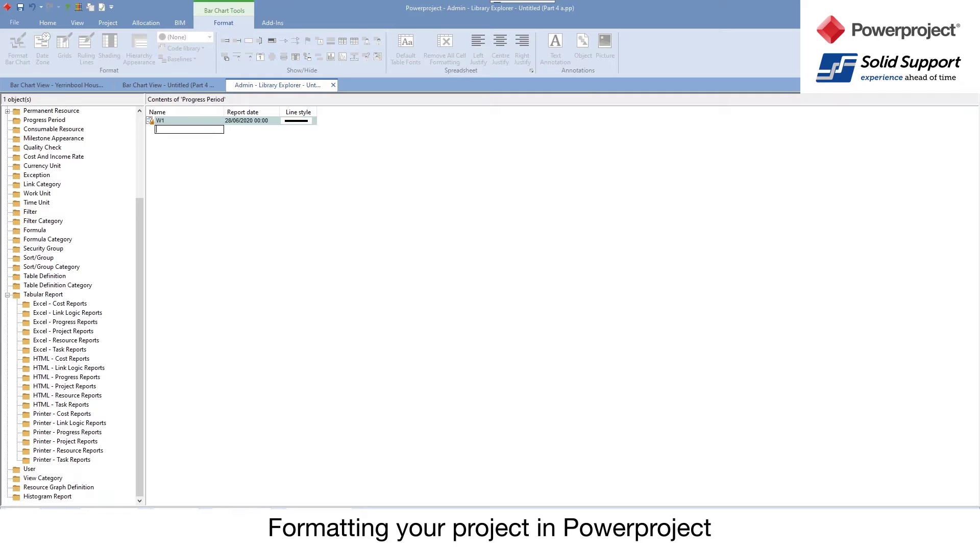
pyautogui.write('W2')
pyautogui.press('Return')
pyautogui.write('W')
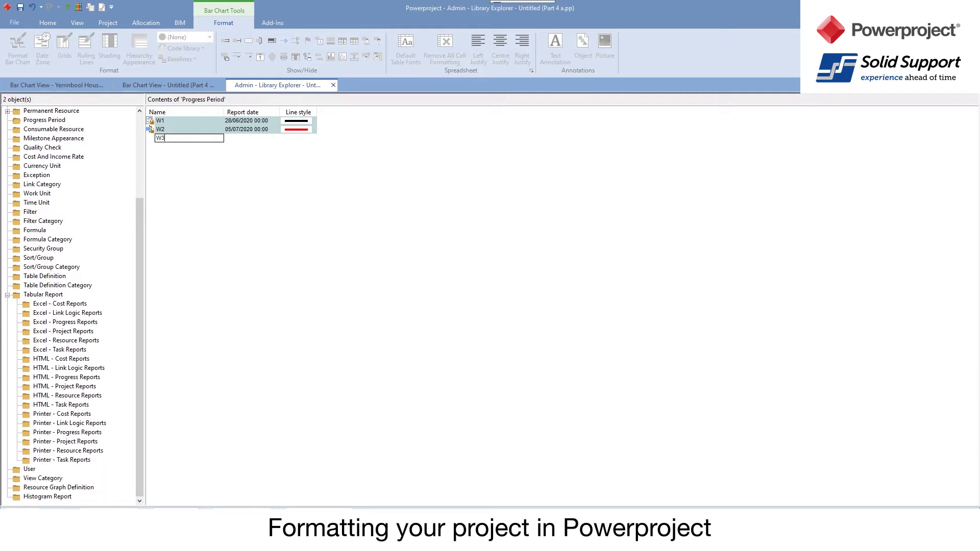
pyautogui.write('3')
pyautogui.press('Return')
pyautogui.write('W4')
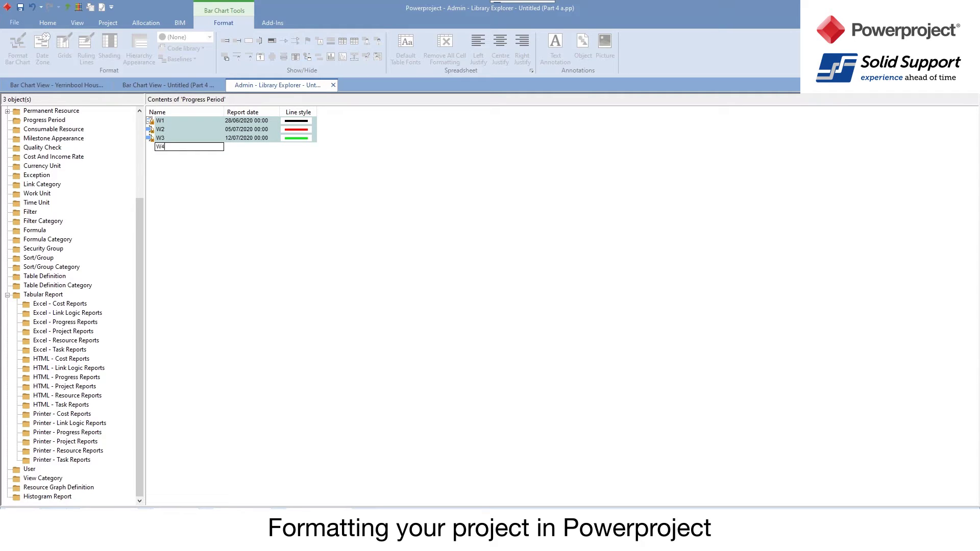
pyautogui.press('Return')
pyautogui.write('W')
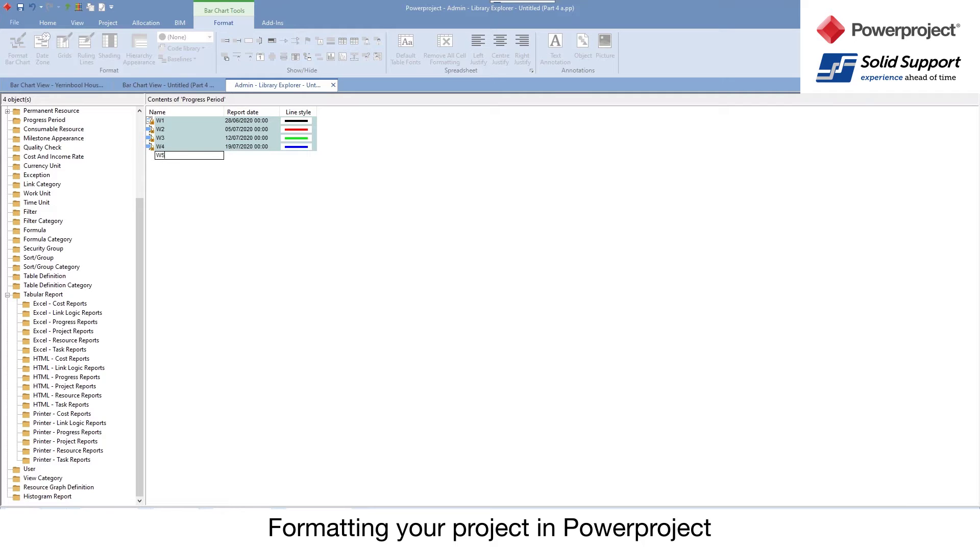
pyautogui.write('5')
pyautogui.press('Return')
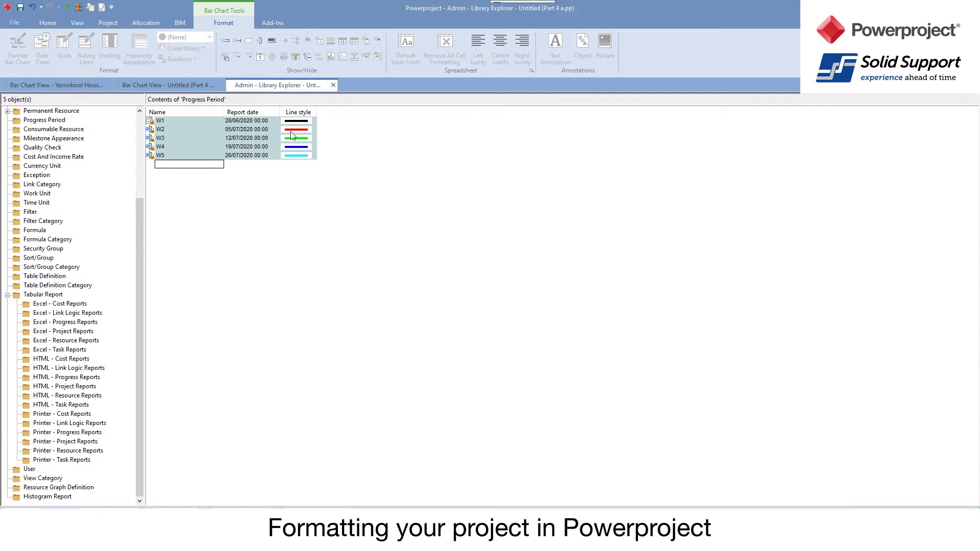
# Return to the Untitled bar chart, collapse Code Libraries and display the W1 progress line
pyautogui.click(118, 87)
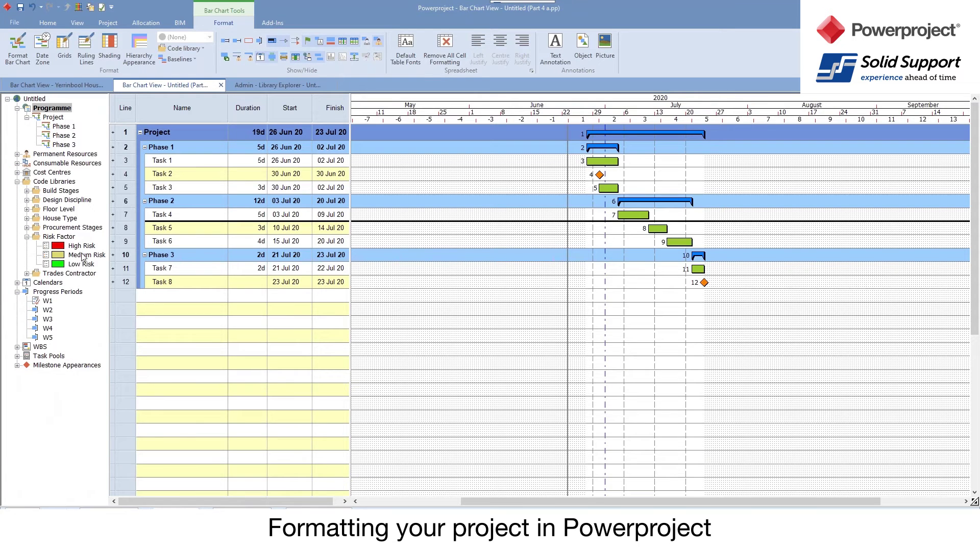
pyautogui.click(17, 183)
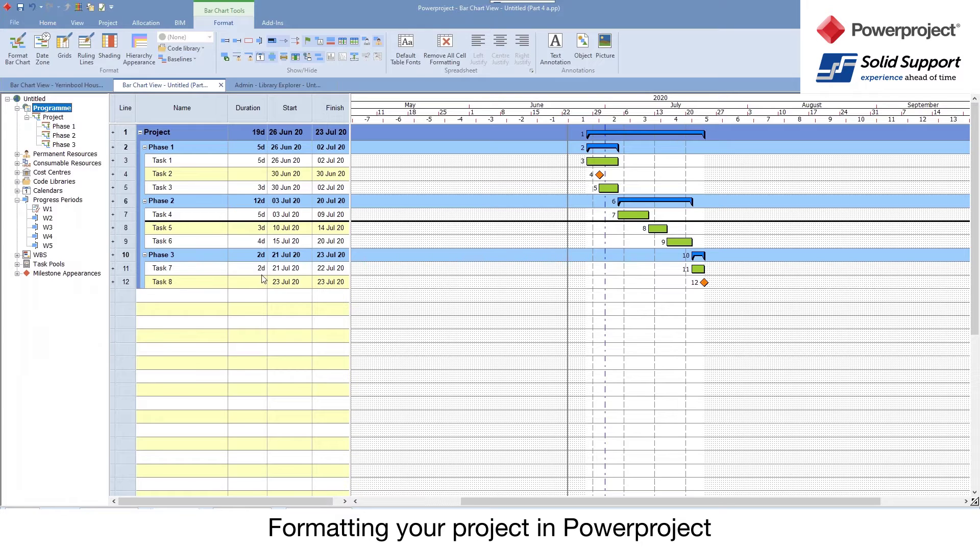
pyautogui.click(260, 43)
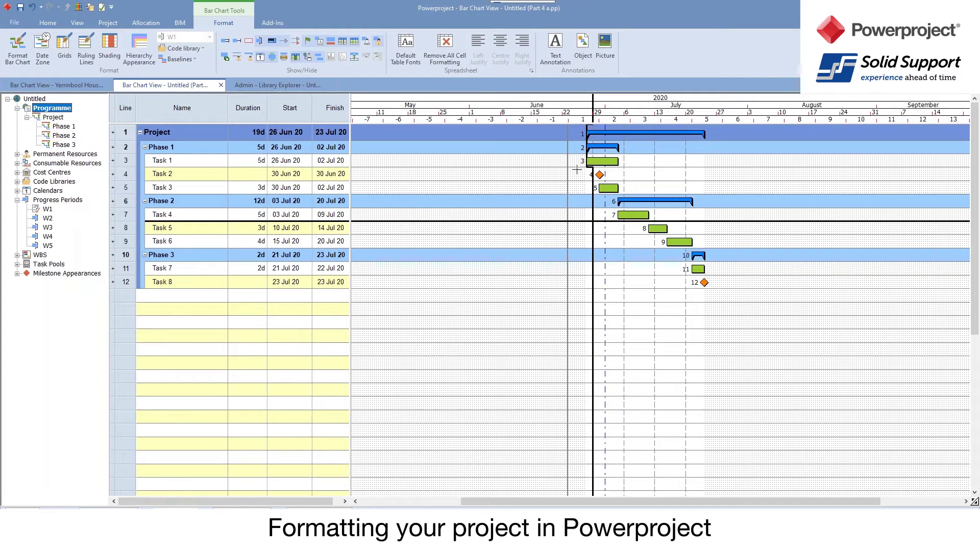
# Record 20% progress on Task 1 for progress period W1
pyautogui.click(593, 162)
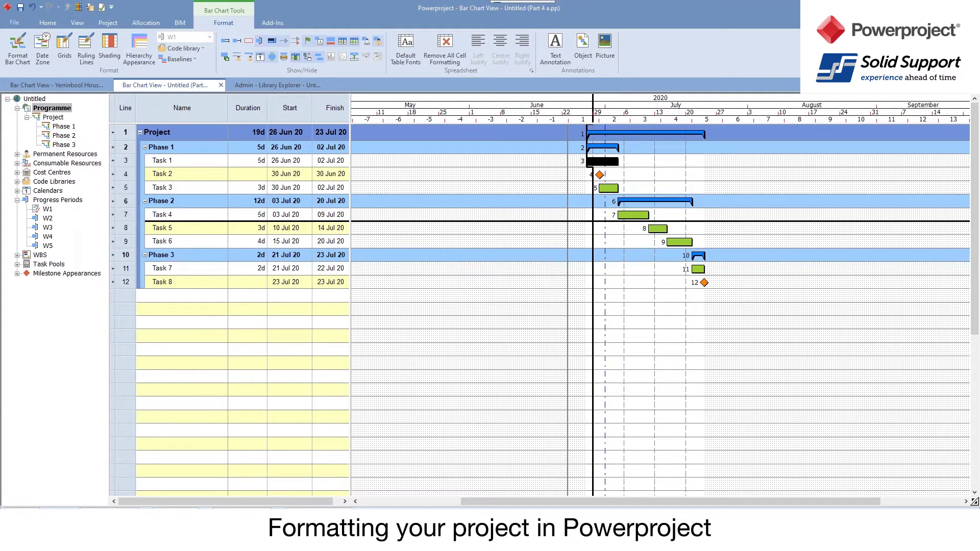
pyautogui.click(36, 512)
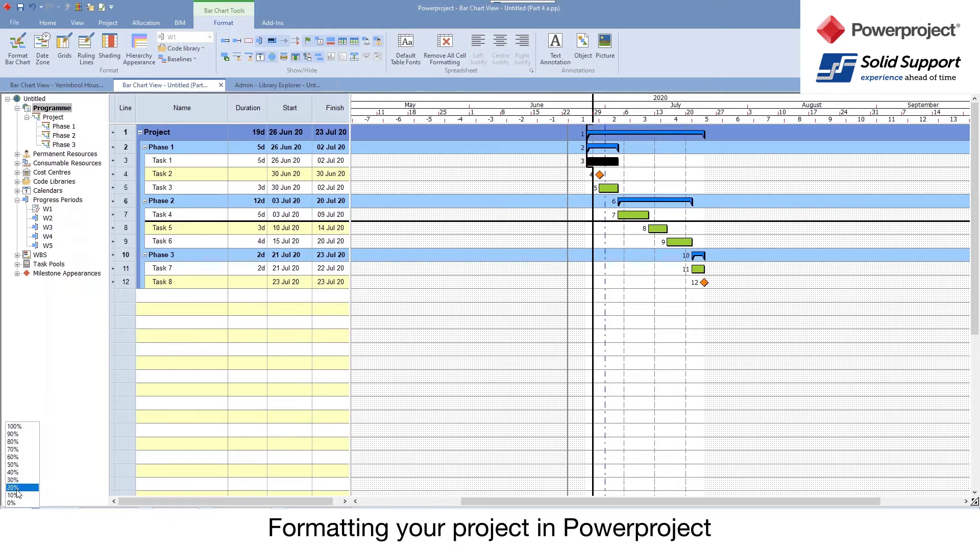
pyautogui.click(17, 490)
pyautogui.click(427, 348)
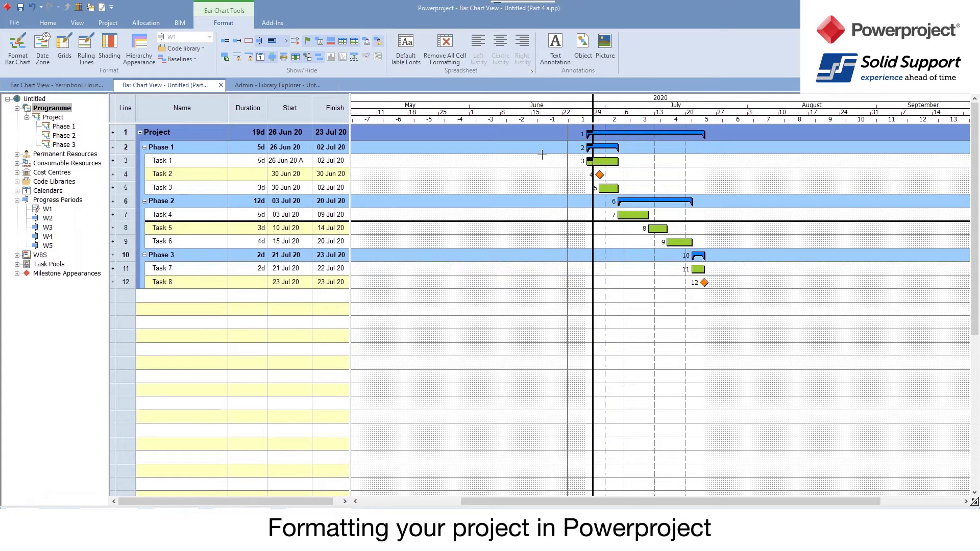
# Make W2 the current progress period and record 80% progress on Task 1
pyautogui.click(48, 23)
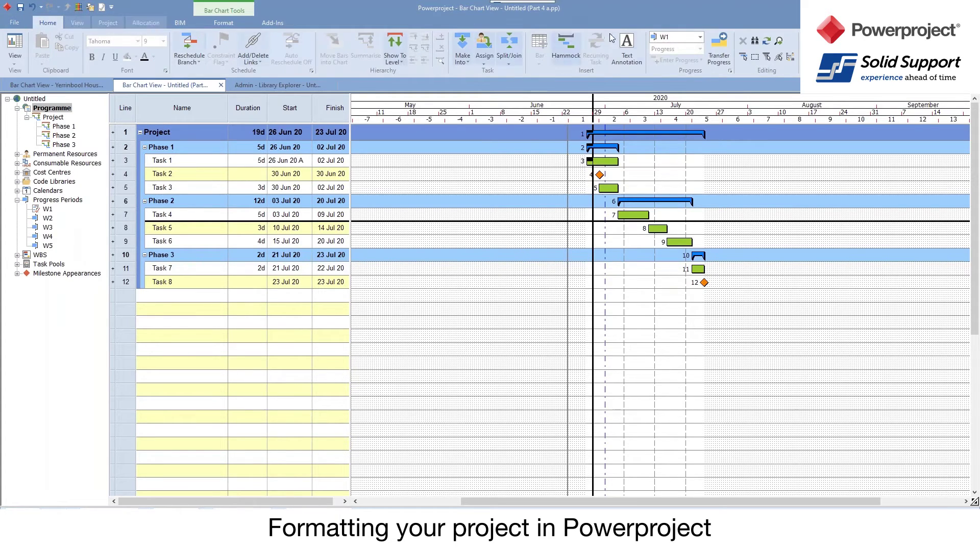
pyautogui.click(672, 36)
pyautogui.click(680, 58)
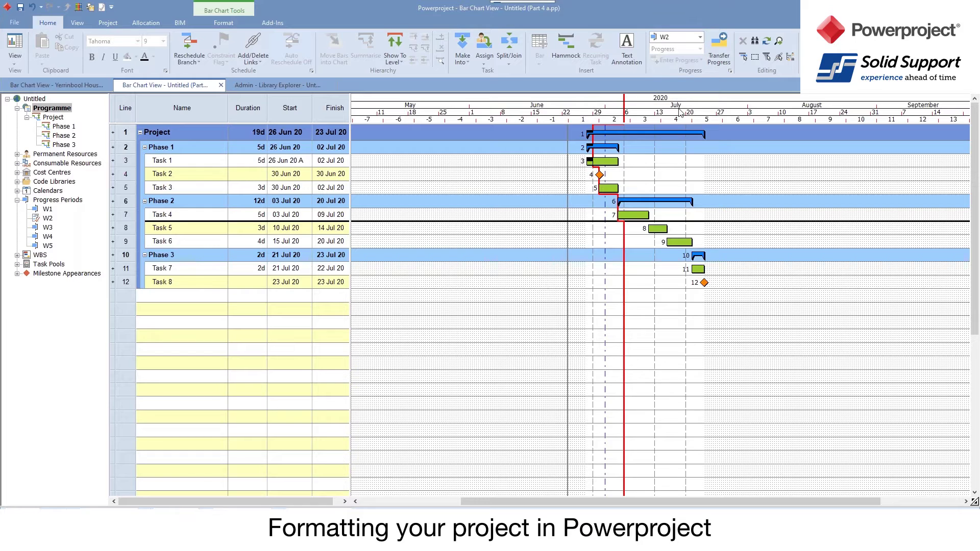
pyautogui.click(611, 161)
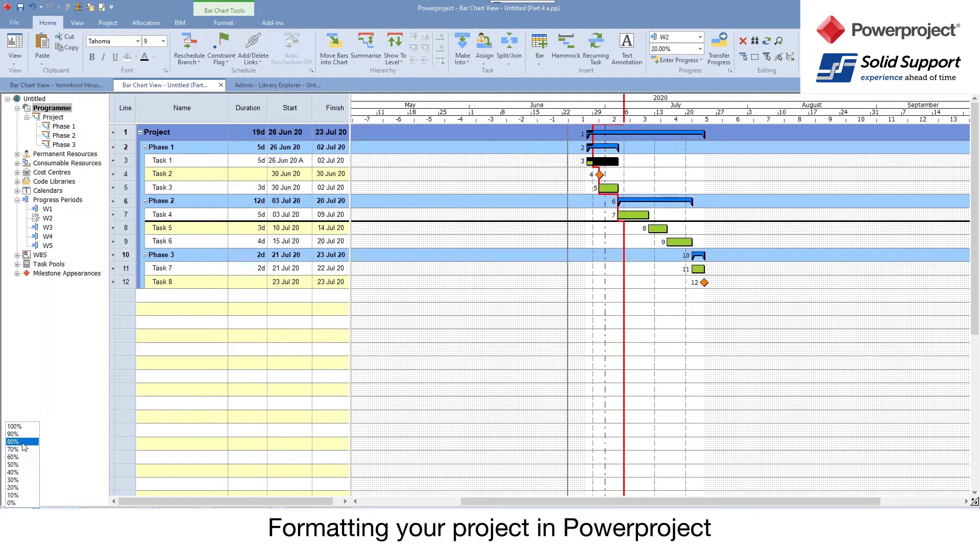
pyautogui.click(22, 442)
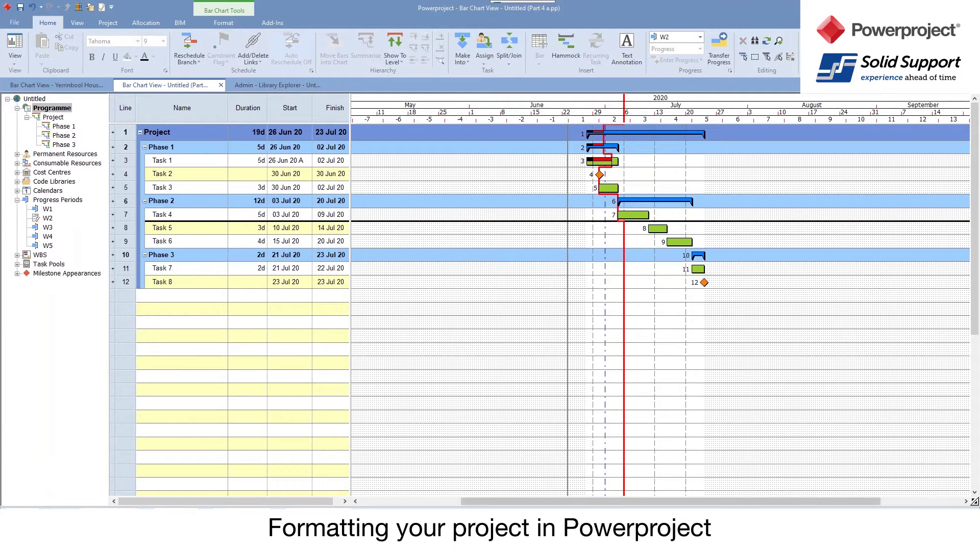
# Open the progress settings of Format Bar Chart for the Untitled chart
pyautogui.scroll(5, 660, 310)
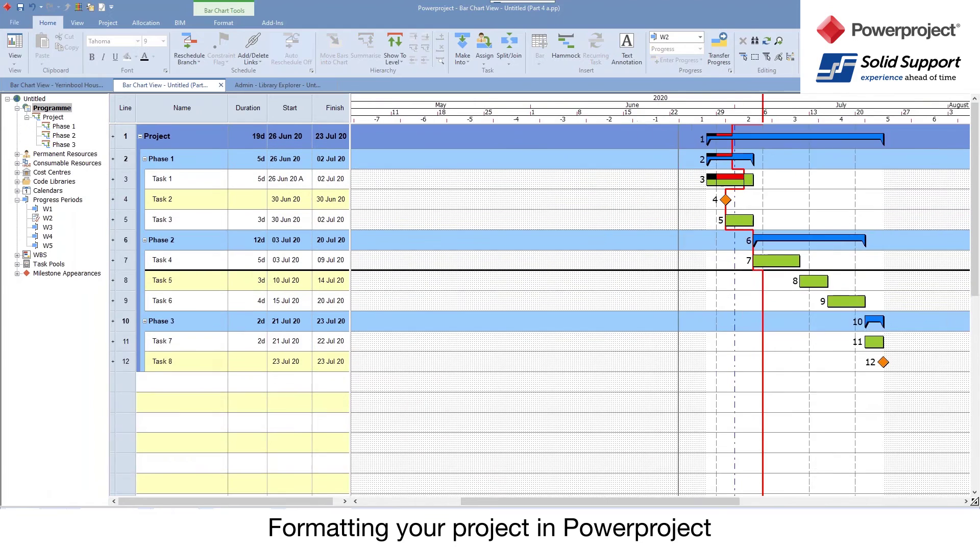
pyautogui.scroll(1, 660, 310)
pyautogui.moveTo(617, 498); pyautogui.dragTo(700, 501)
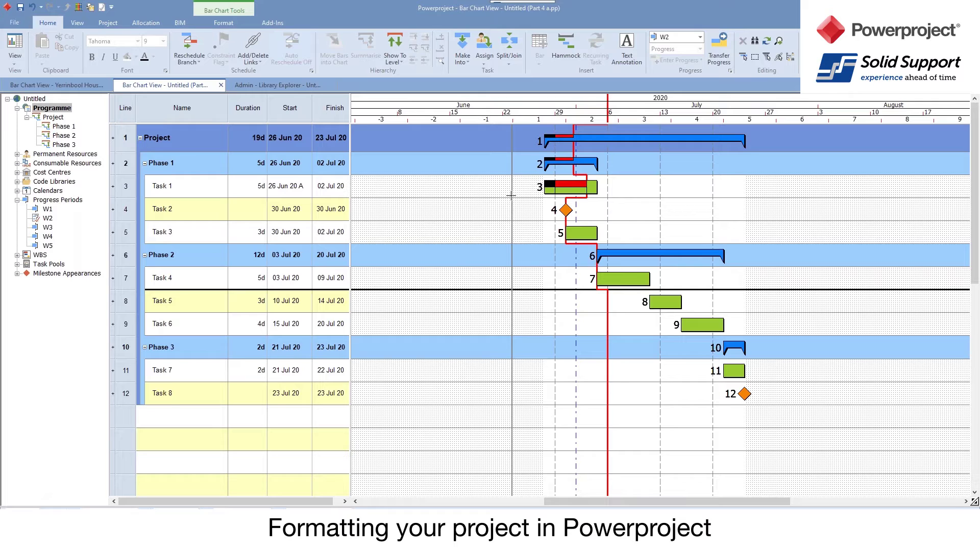
pyautogui.click(213, 27)
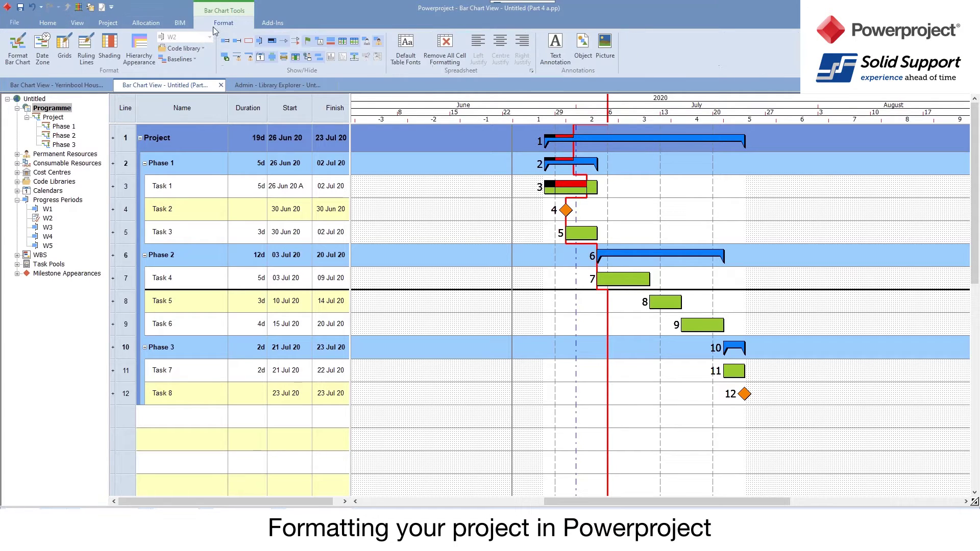
pyautogui.click(18, 48)
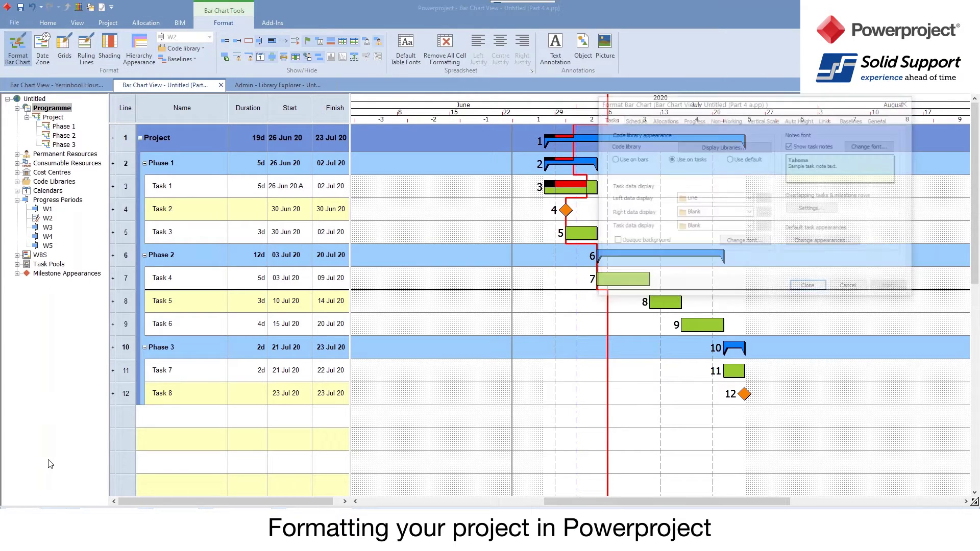
pyautogui.moveTo(711, 105); pyautogui.dragTo(675, 105)
pyautogui.click(655, 119)
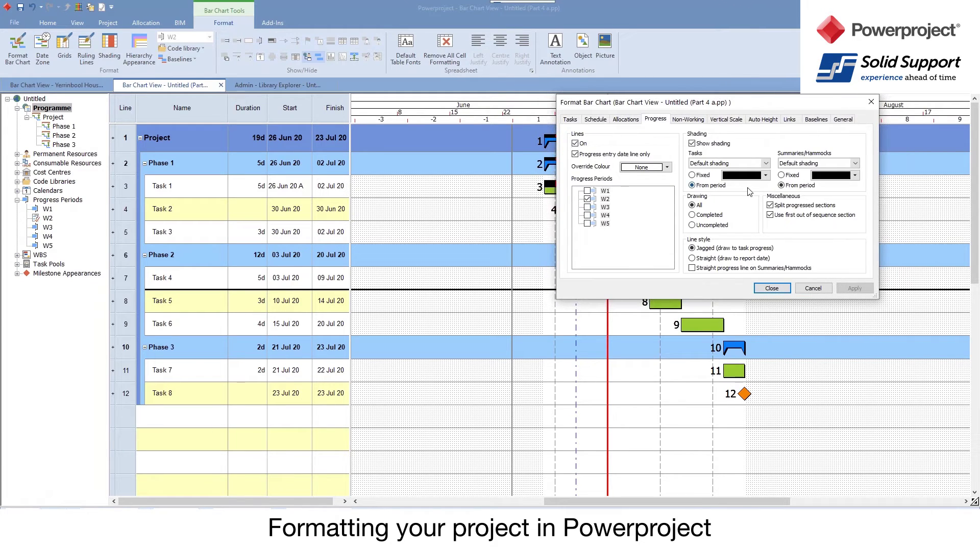
# Try the bar chart with progress shading hidden, and restore the shading
pyautogui.click(712, 144)
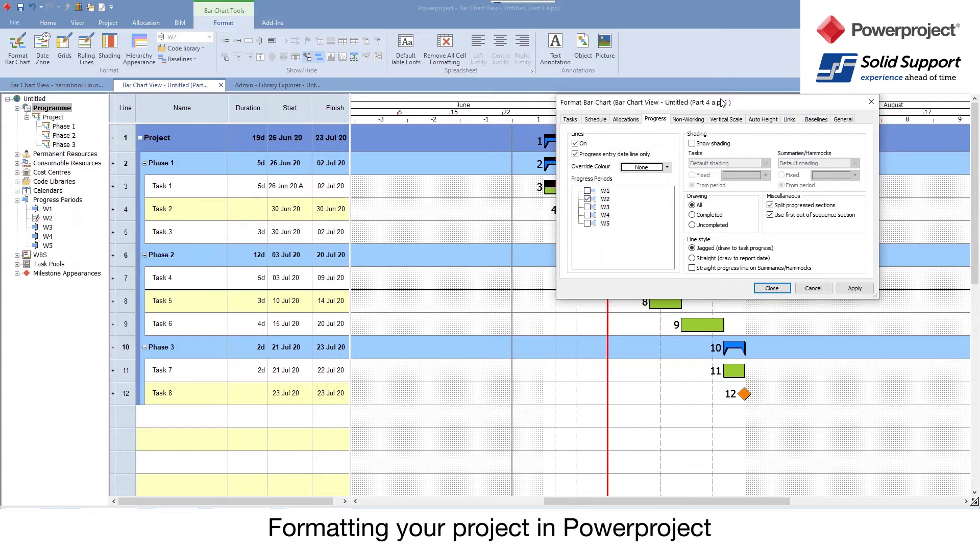
pyautogui.moveTo(728, 106); pyautogui.dragTo(798, 87)
pyautogui.click(911, 267)
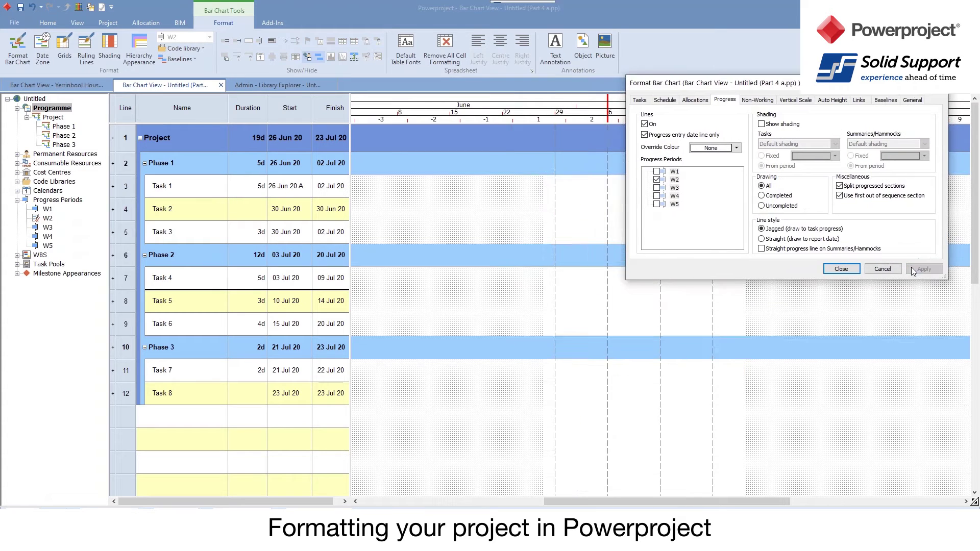
pyautogui.click(795, 125)
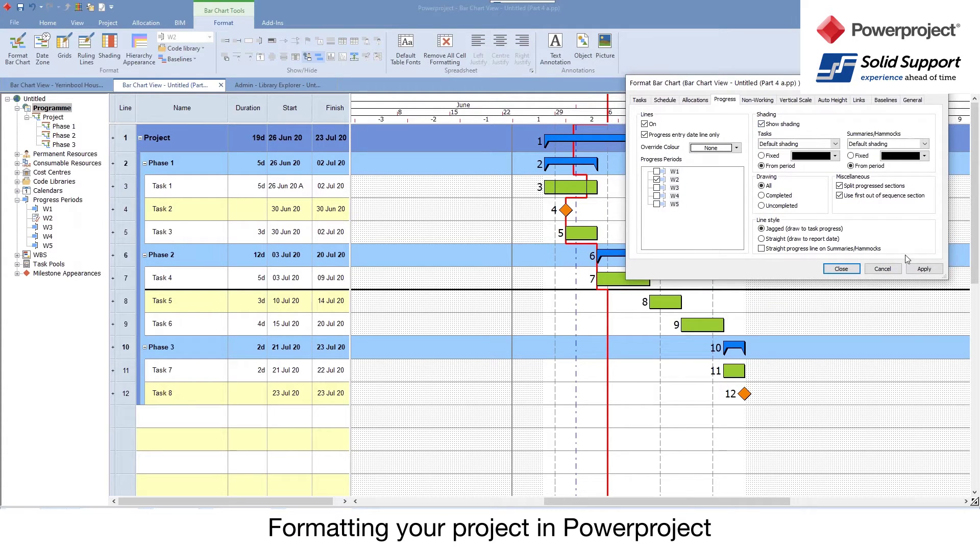
pyautogui.click(913, 268)
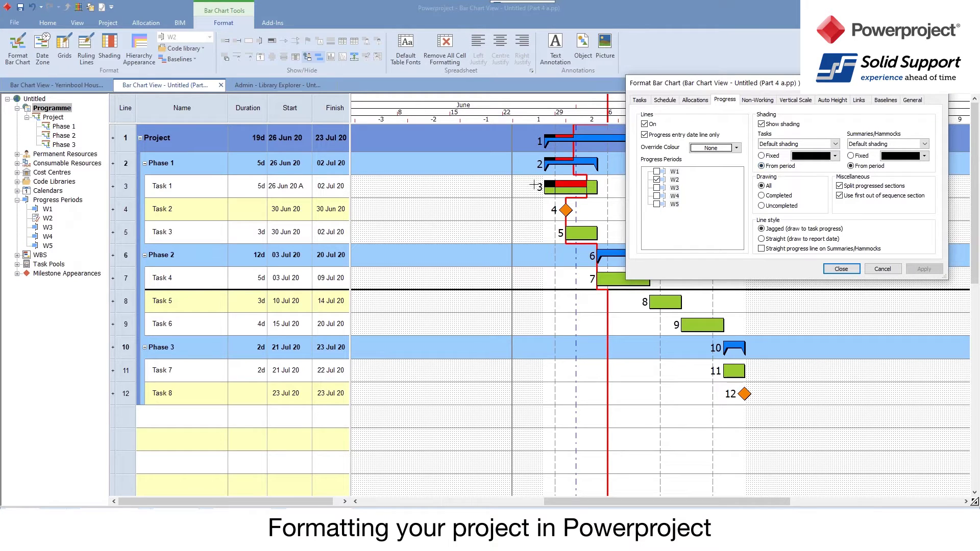
# Set the progress shading colour to Fixed black for both tasks and summaries/hammocks, and apply it
pyautogui.click(771, 157)
pyautogui.click(922, 269)
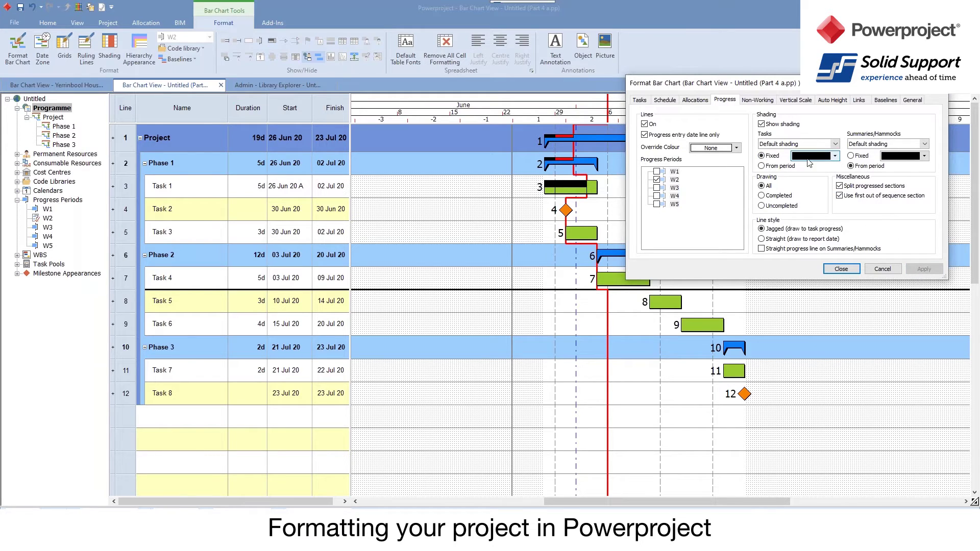
pyautogui.click(850, 156)
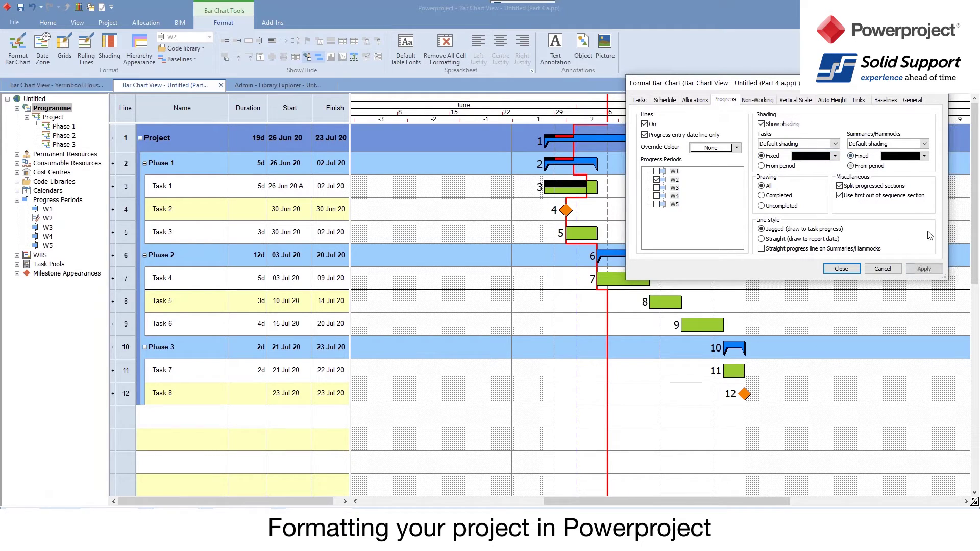
pyautogui.click(923, 269)
# Apply solid progress shading to both tasks and summaries/hammocks
pyautogui.click(780, 144)
pyautogui.click(782, 159)
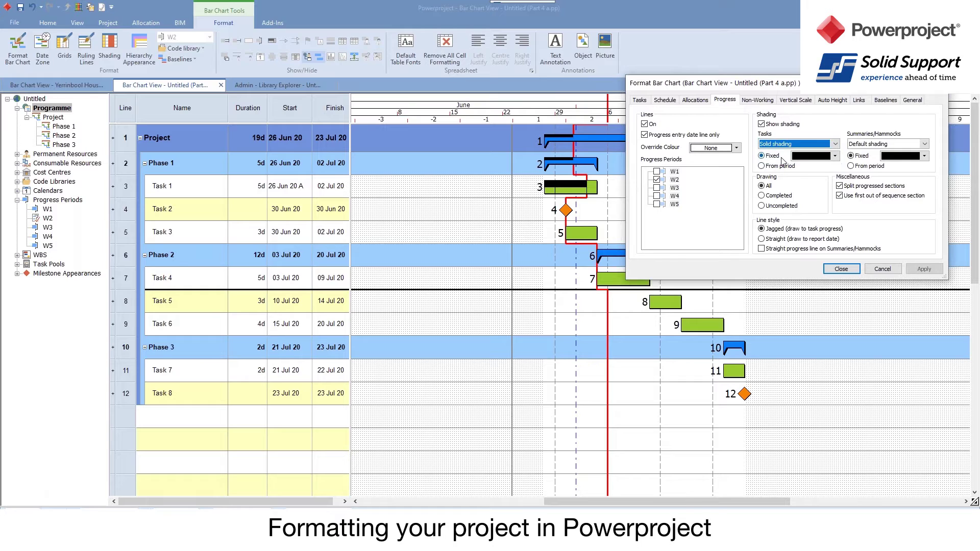
pyautogui.click(868, 144)
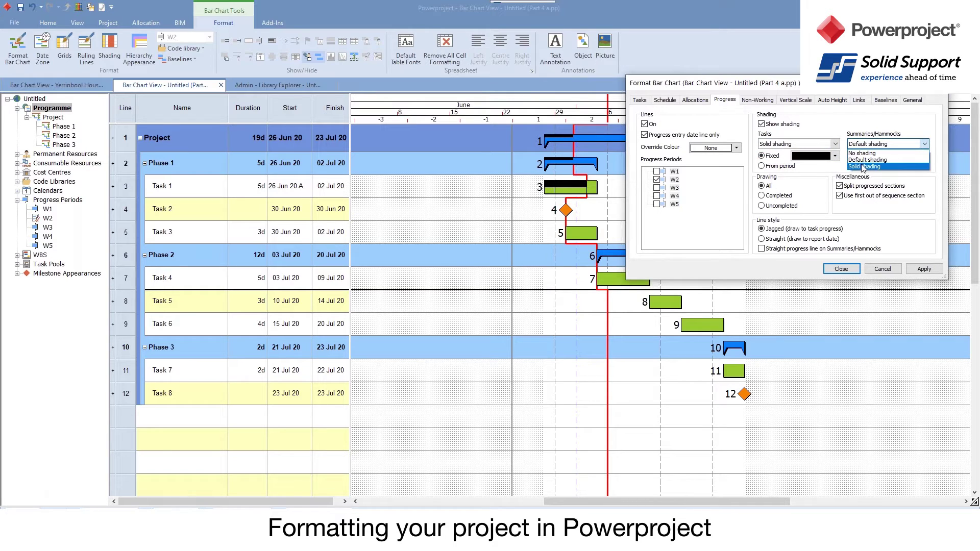
pyautogui.click(864, 167)
pyautogui.click(917, 268)
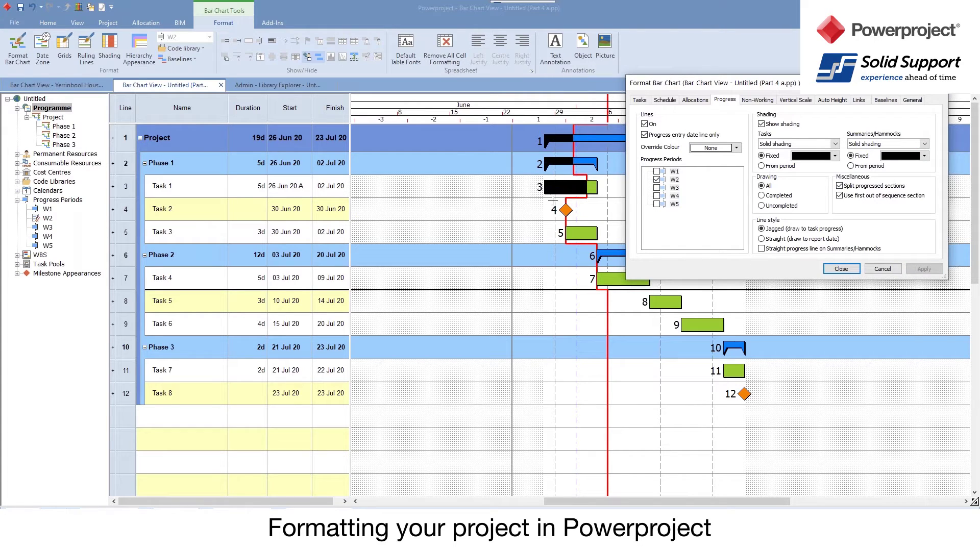
# Set the progress shading of summaries/hammocks to No shading and apply it
pyautogui.click(885, 144)
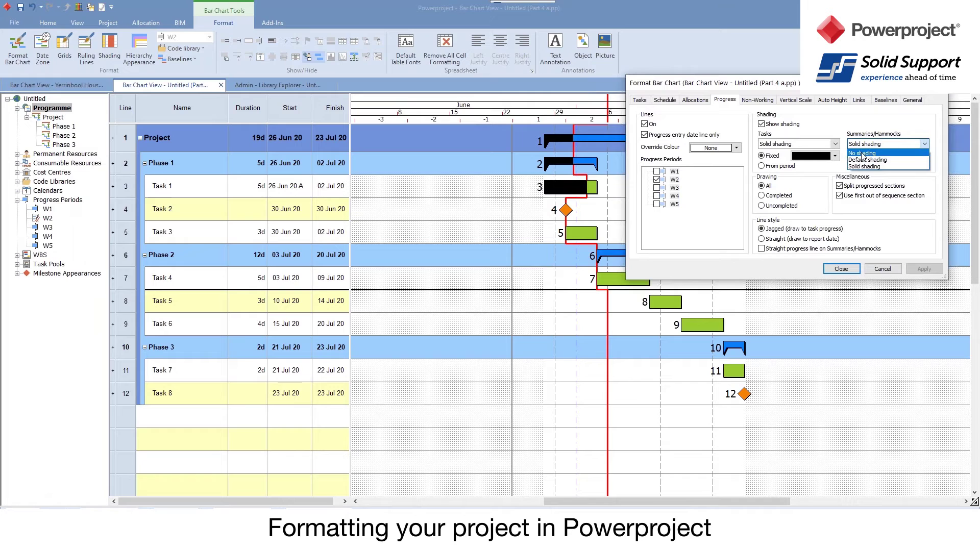
pyautogui.click(878, 151)
pyautogui.click(923, 269)
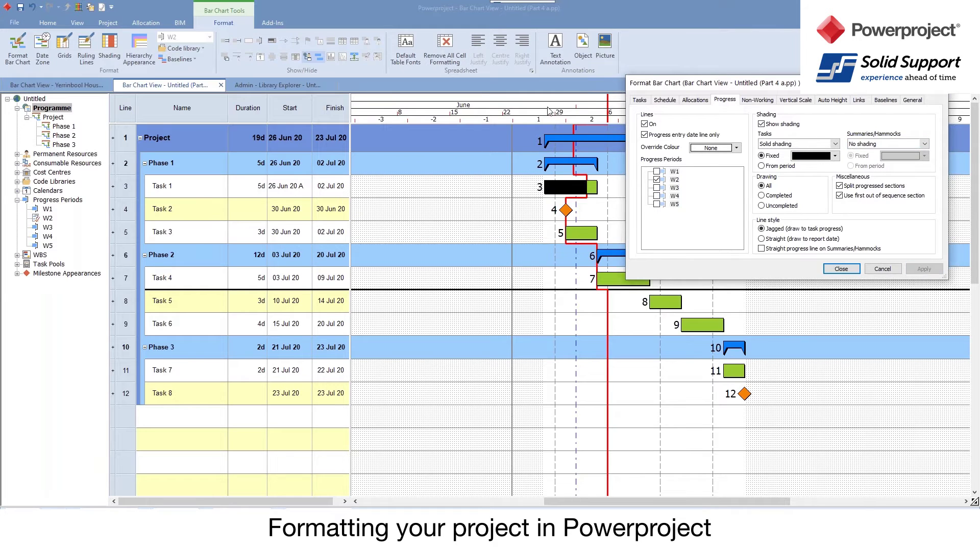
# Set the progress shading of tasks to Default shading, apply it and close the bar chart formatting
pyautogui.click(806, 158)
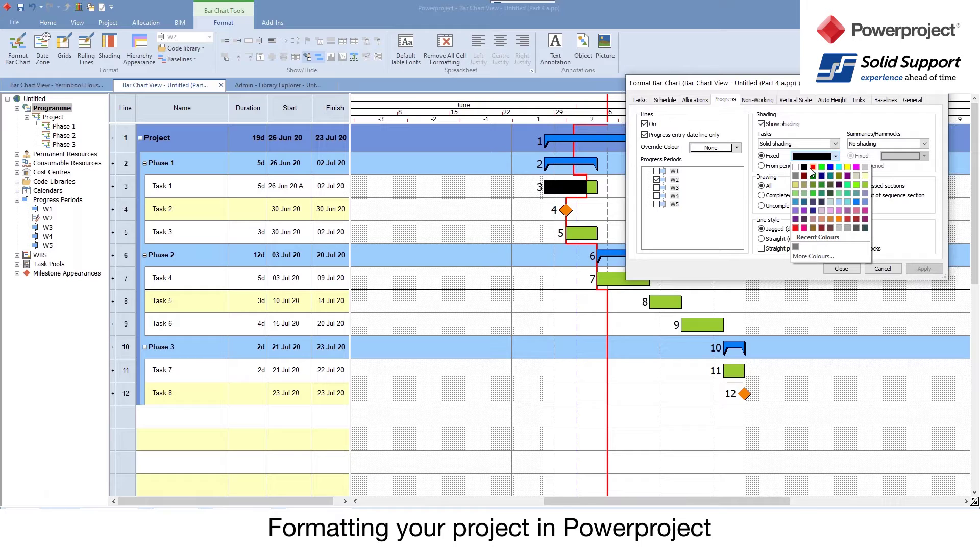
pyautogui.click(740, 225)
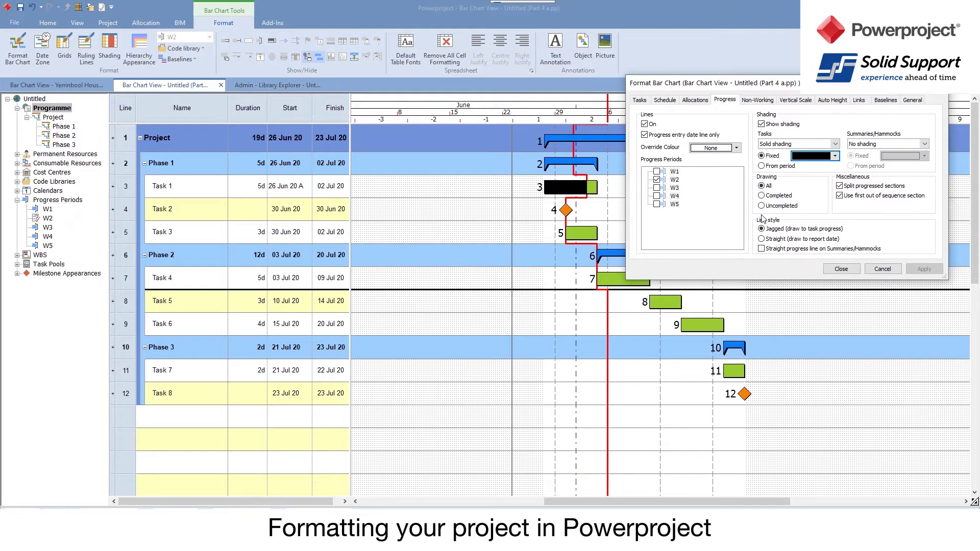
pyautogui.click(794, 148)
pyautogui.click(790, 153)
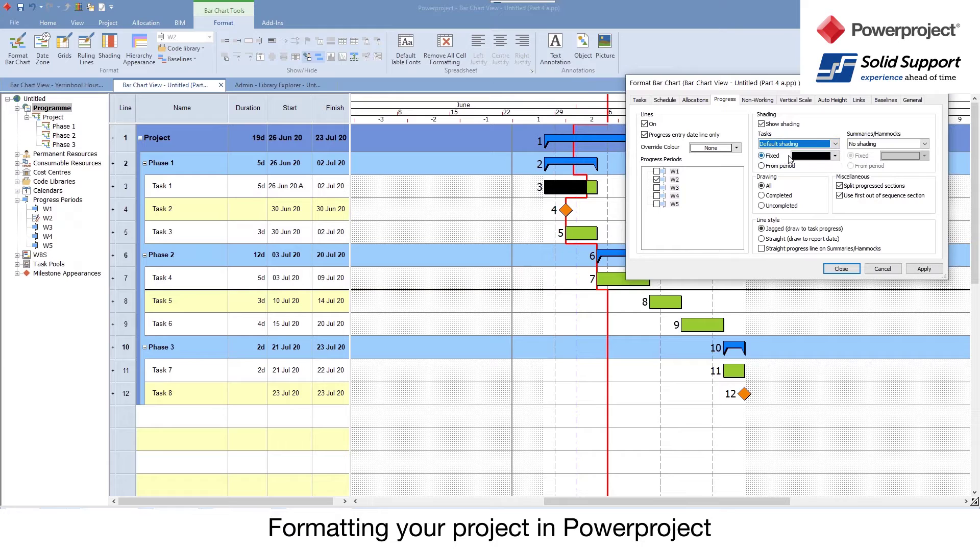
pyautogui.click(924, 269)
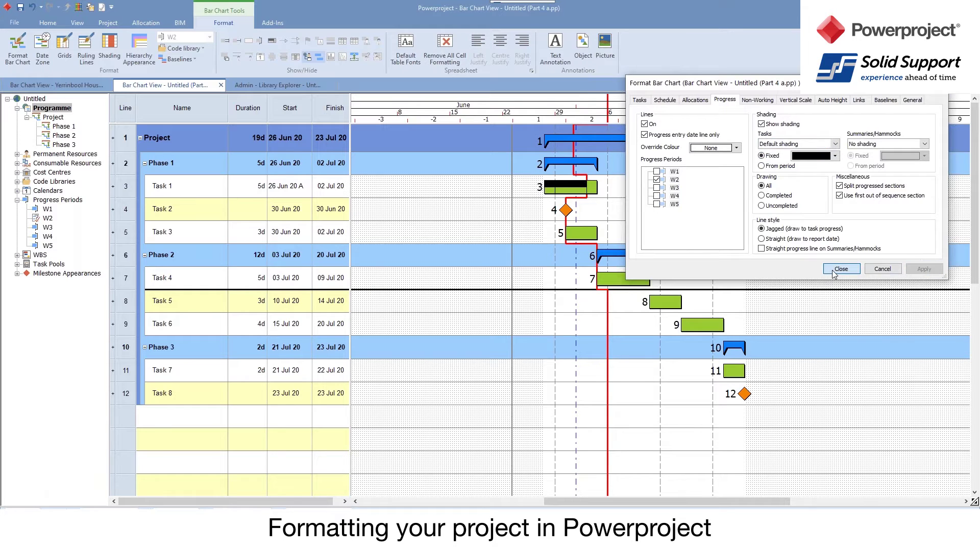
pyautogui.click(841, 269)
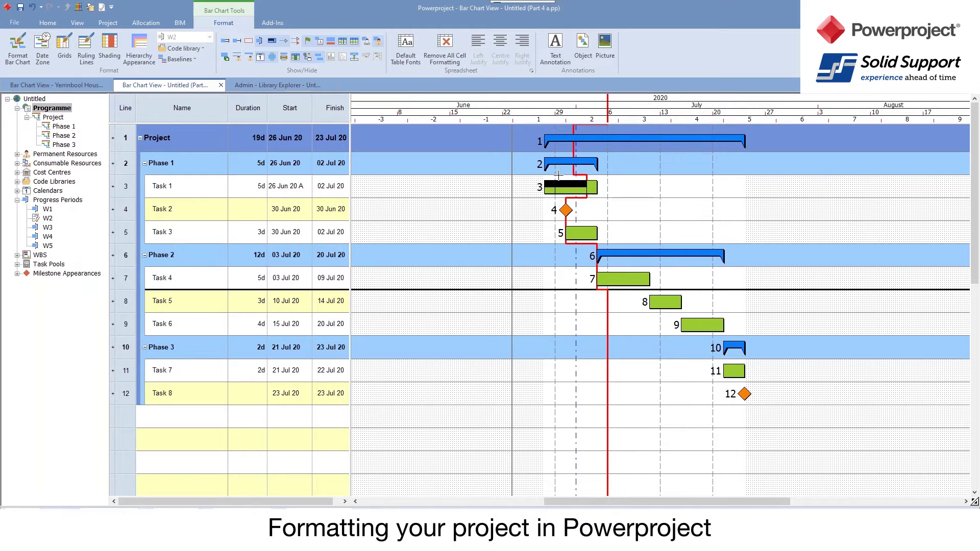
# Switch to the Yerrinbool House bar chart and remove its yellow date shading from 07/09/2020 to 13/09/2020
pyautogui.click(66, 86)
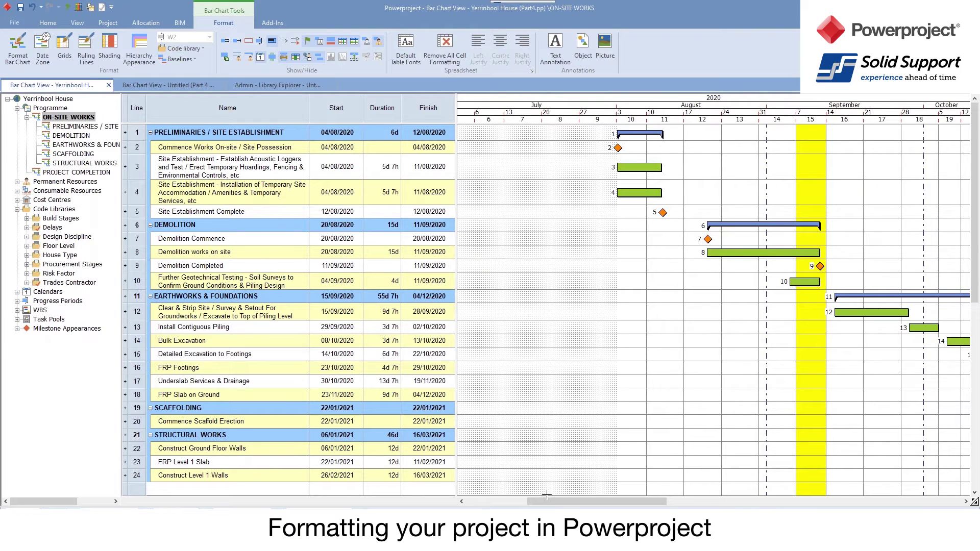
pyautogui.moveTo(552, 505); pyautogui.dragTo(590, 506)
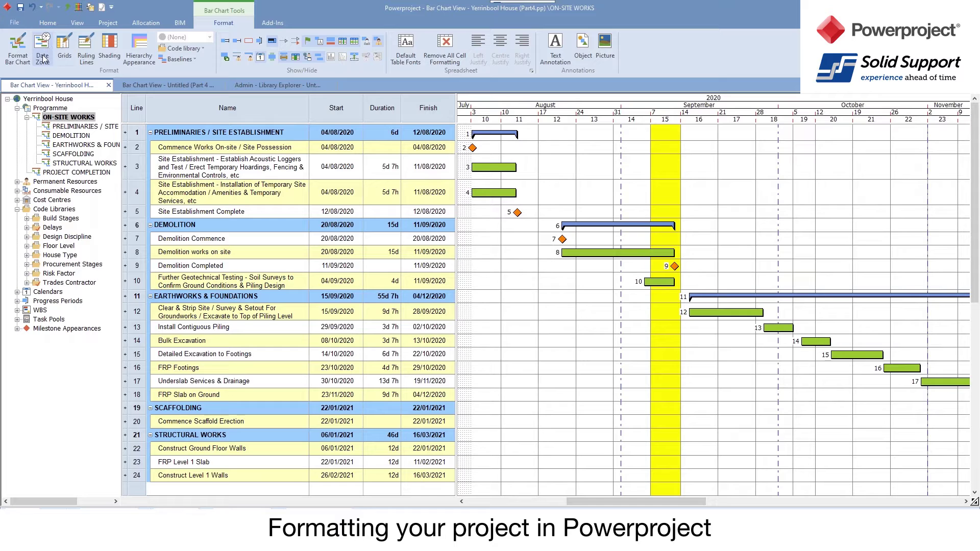
pyautogui.click(105, 44)
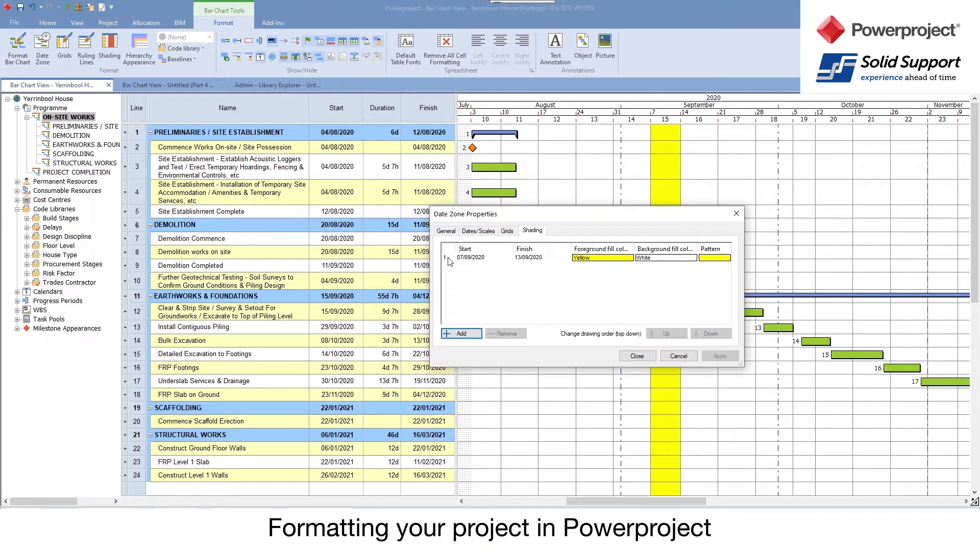
pyautogui.click(505, 334)
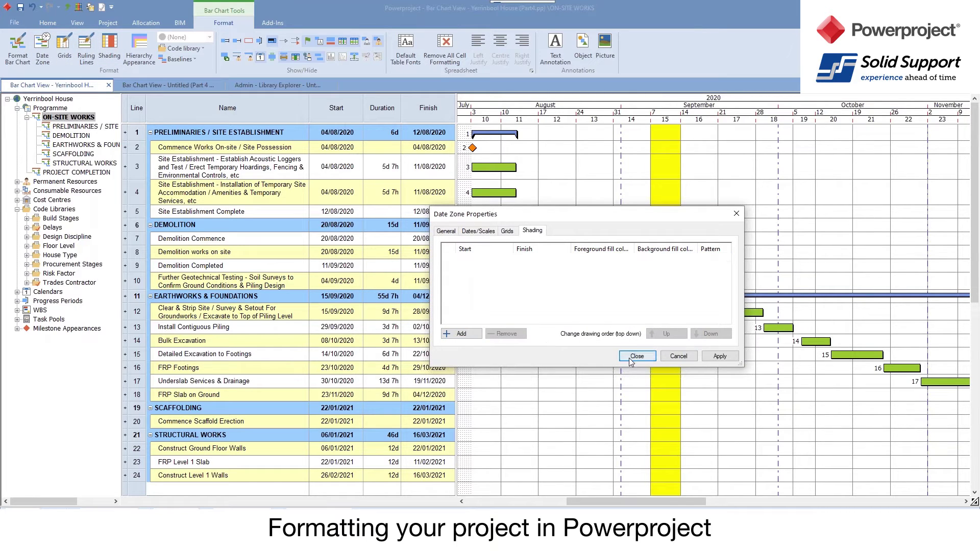
pyautogui.click(644, 356)
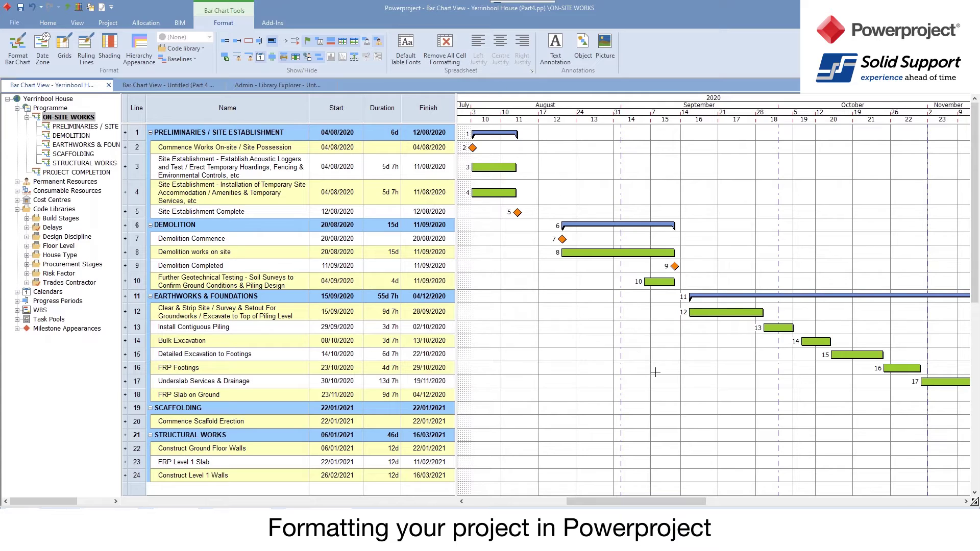
# Show the task links in the Yerrinbool House bar chart and open its print preview
pyautogui.click(296, 40)
pyautogui.click(18, 26)
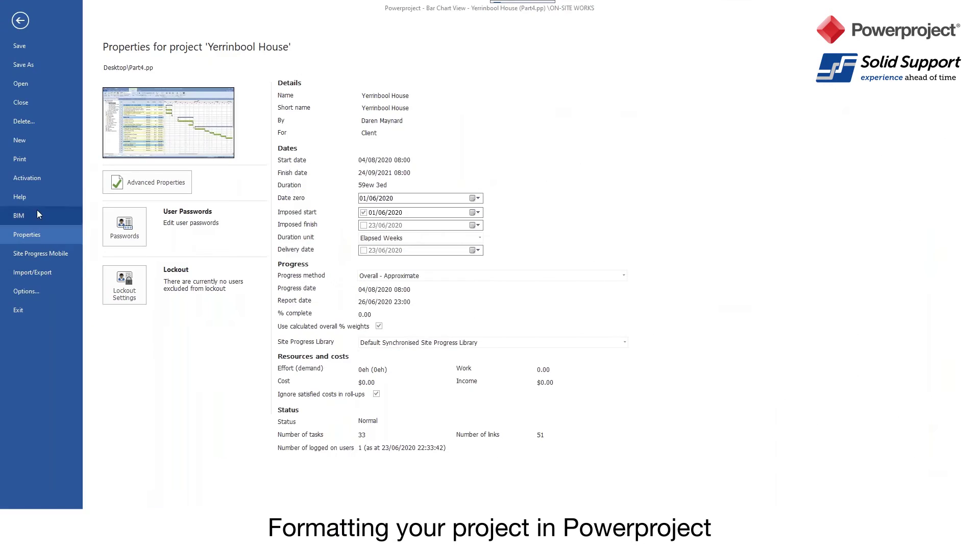
pyautogui.click(37, 162)
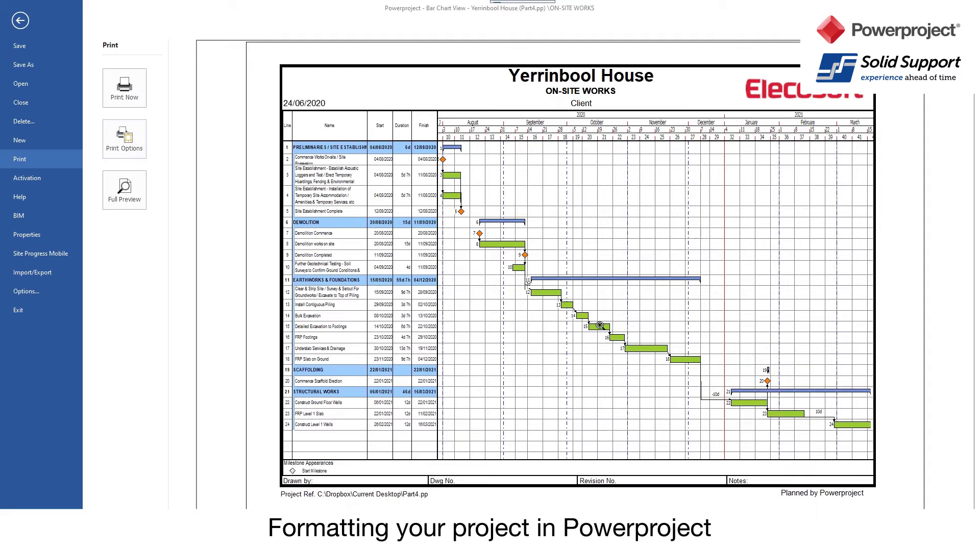
# Set the print border file to CHT-A2L.B, A2 Landscape, in the print options and close them
pyautogui.click(132, 148)
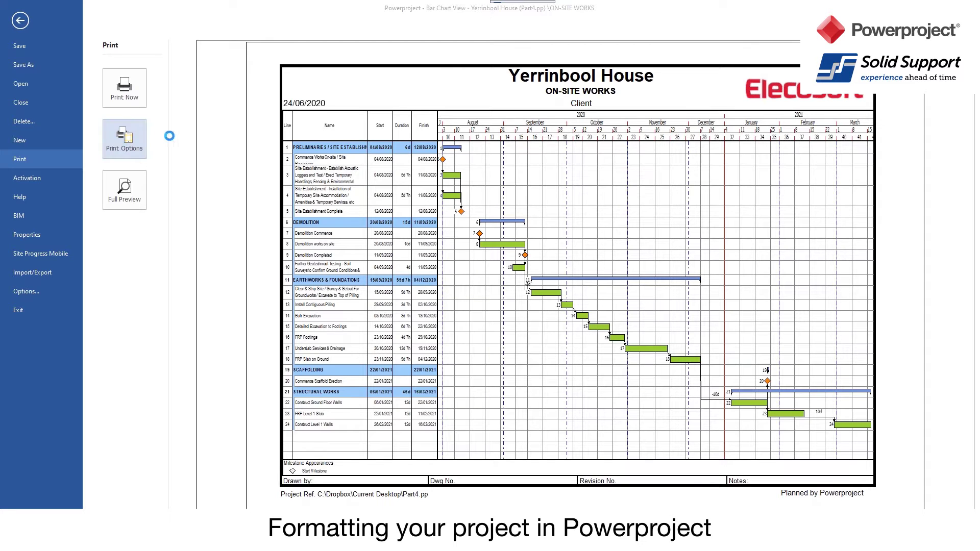
pyautogui.moveTo(462, 170); pyautogui.dragTo(276, 92)
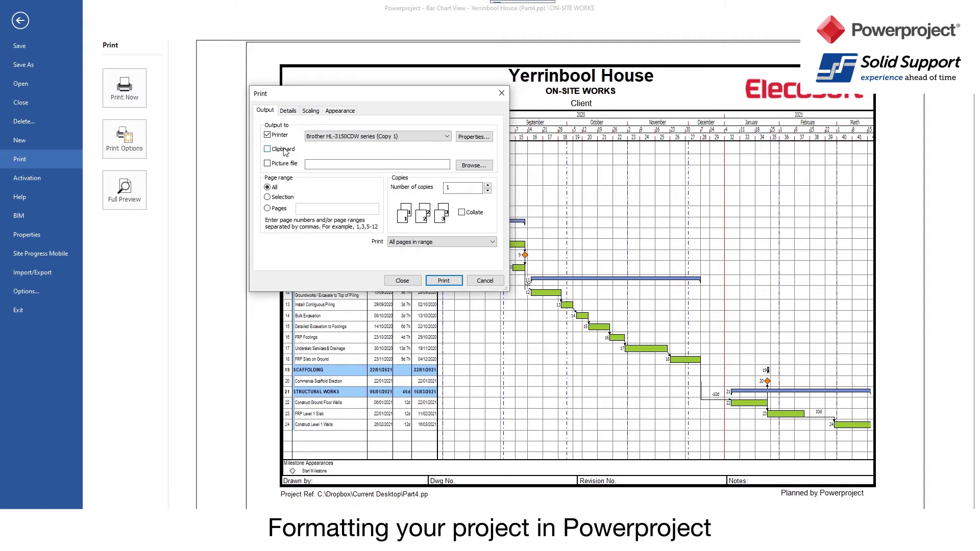
pyautogui.click(294, 112)
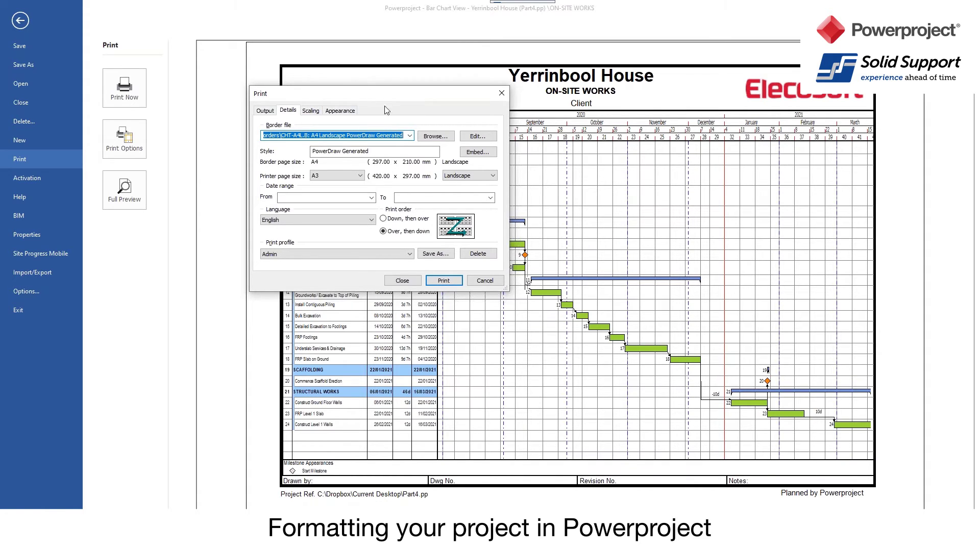
pyautogui.click(411, 136)
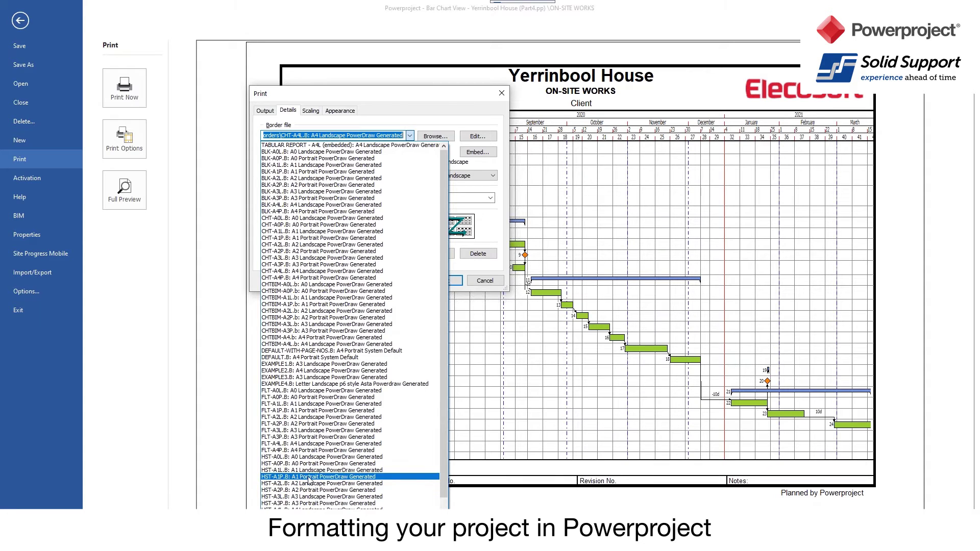
pyautogui.click(296, 244)
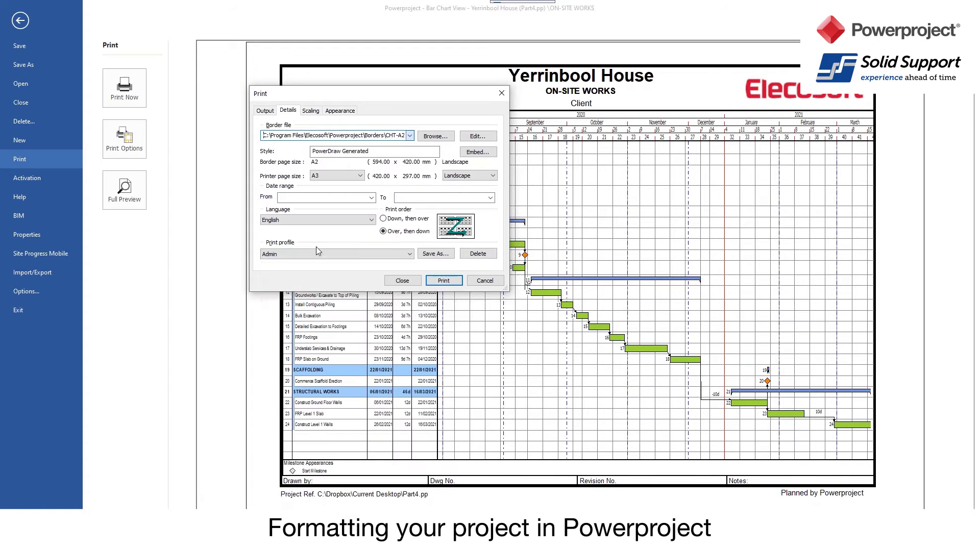
pyautogui.click(412, 284)
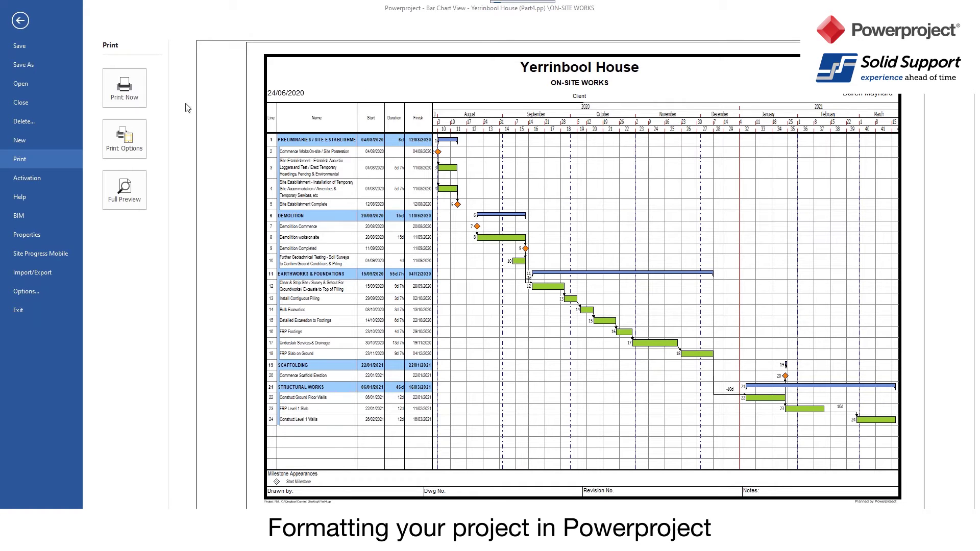
# Change the print border file to EXAMPLE2.B, A4 Landscape, and close the print options
pyautogui.click(124, 137)
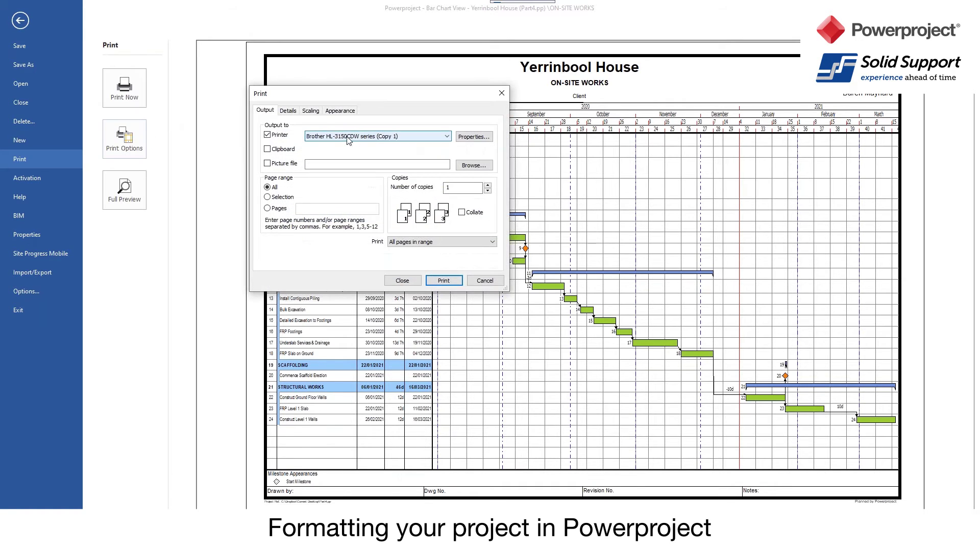
pyautogui.click(292, 112)
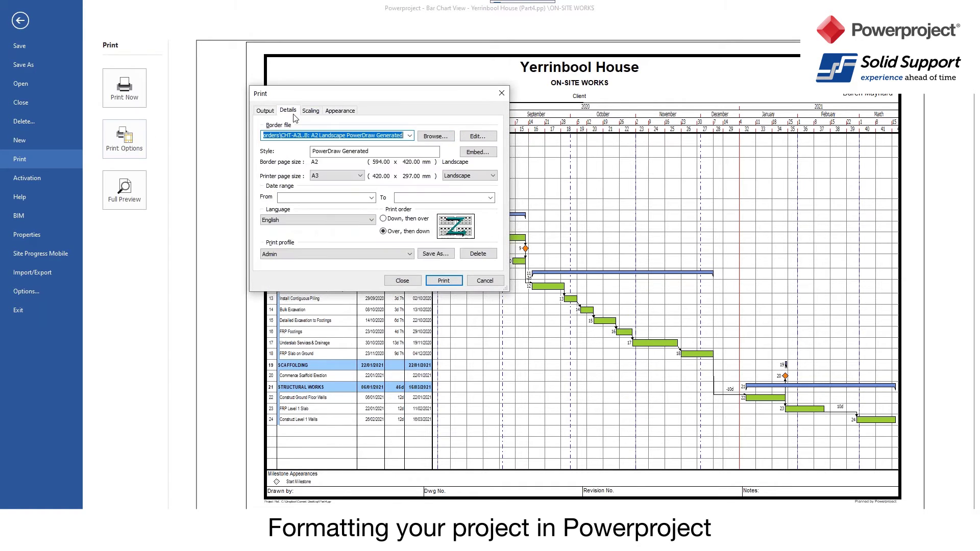
pyautogui.click(410, 136)
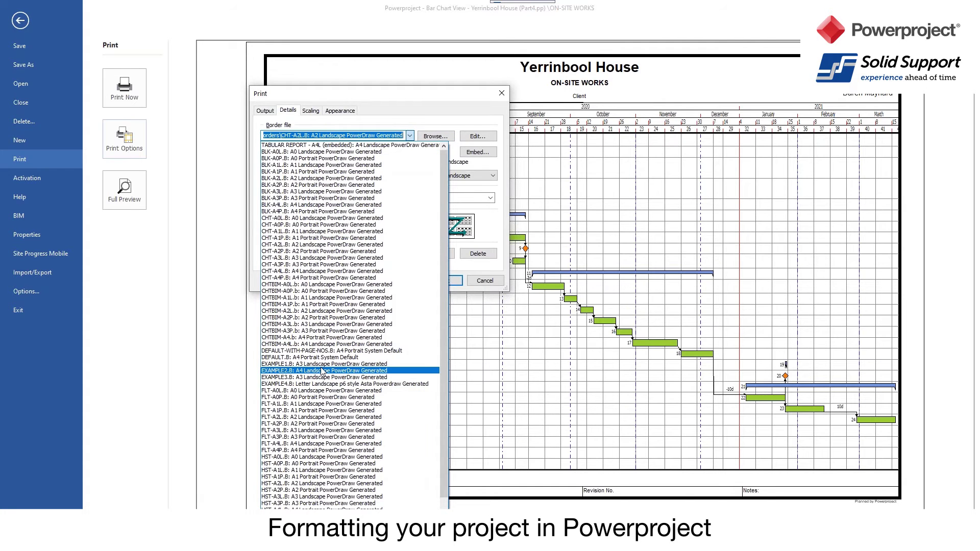
pyautogui.click(322, 371)
pyautogui.click(405, 285)
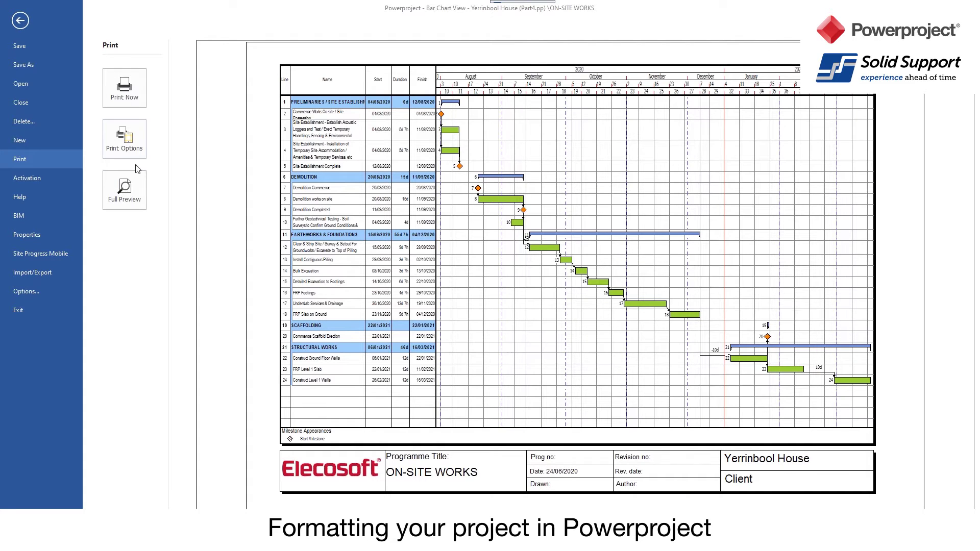
# Open the EXAMPLE2.B border for editing in Powerdraw, shrink its chart area towards the lower-right corner and discard the changes
pyautogui.click(124, 137)
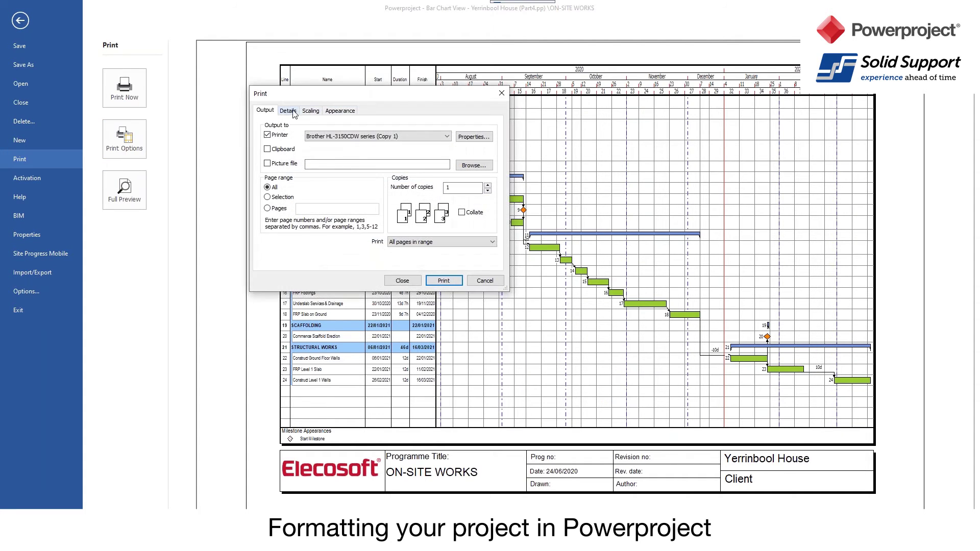
pyautogui.click(288, 110)
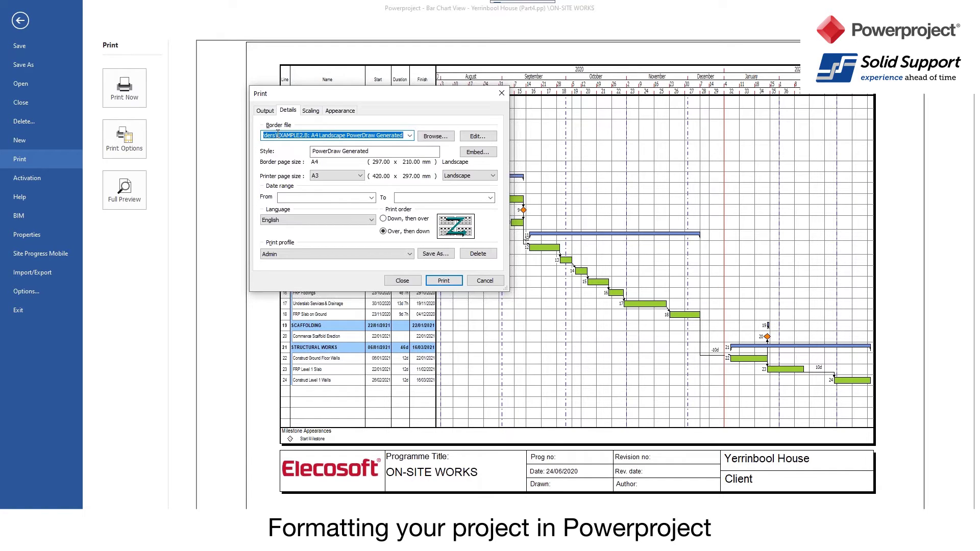
pyautogui.click(478, 136)
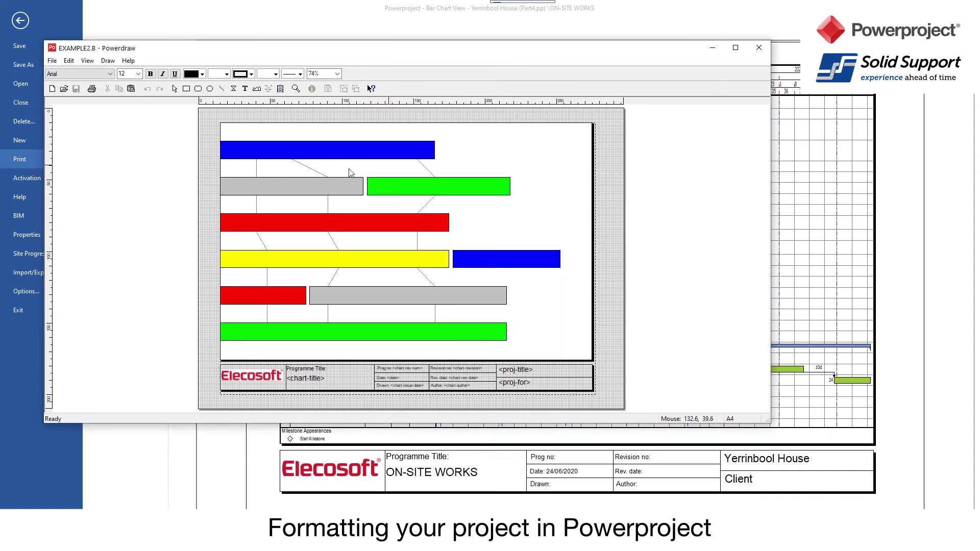
pyautogui.doubleClick(383, 51)
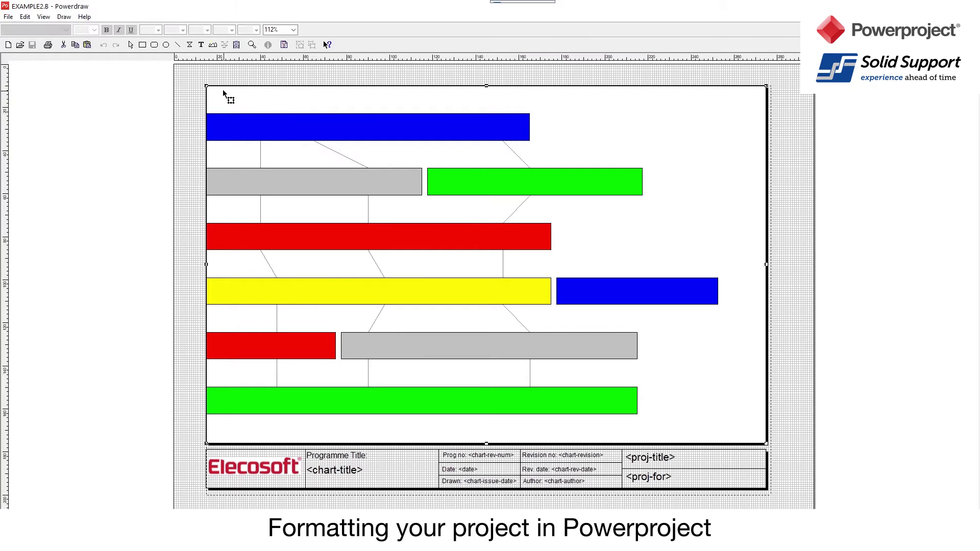
pyautogui.click(207, 86)
pyautogui.moveTo(207, 86); pyautogui.dragTo(456, 232)
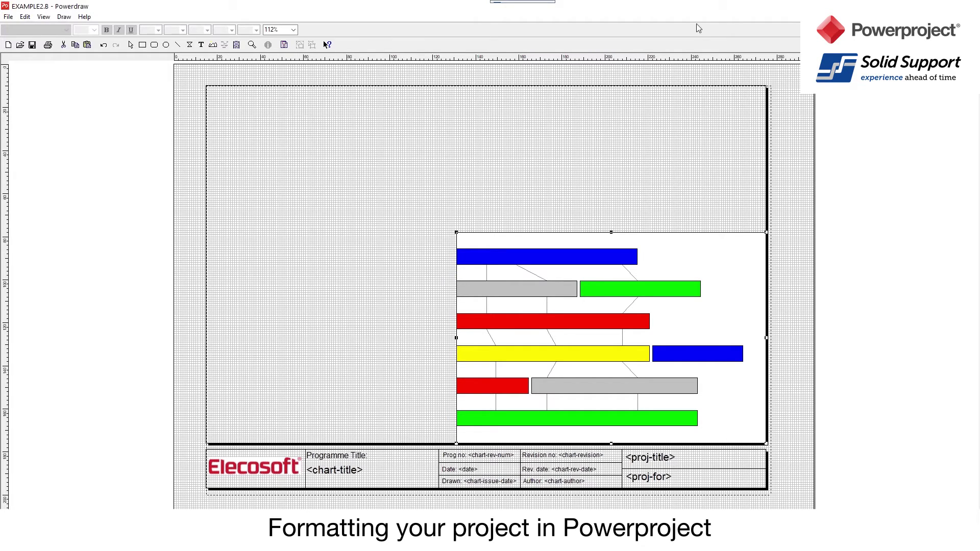
pyautogui.click(967, 6)
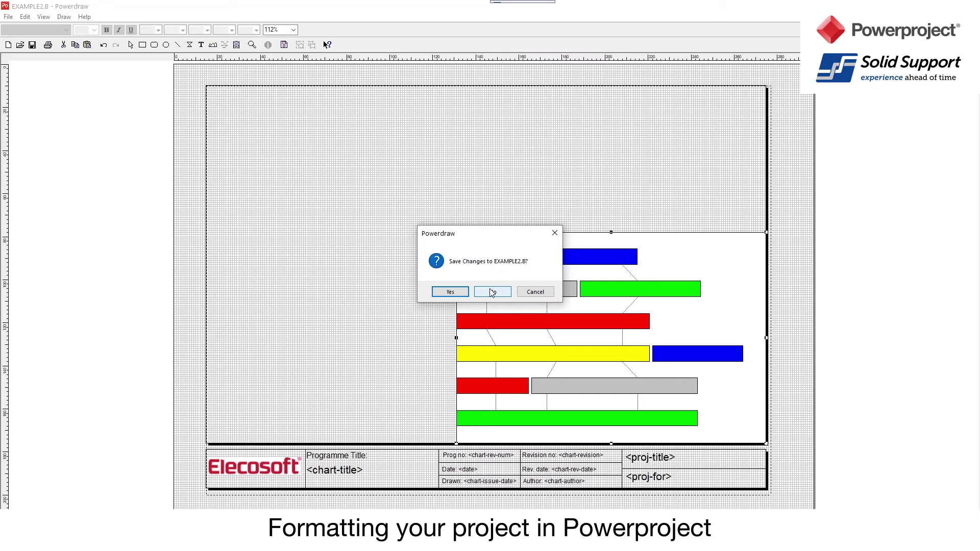
pyautogui.click(491, 292)
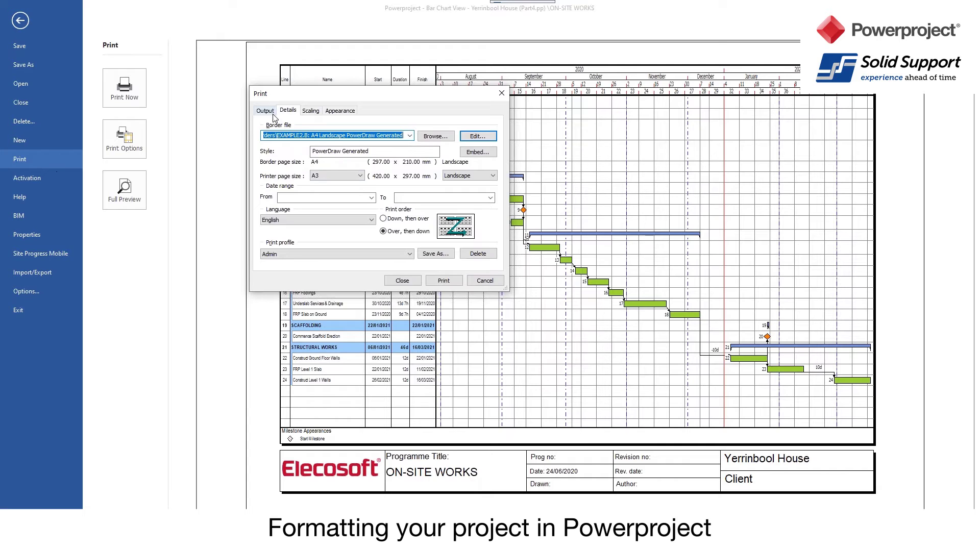
# Review the print scaling and legend options, and set the date zone to display at the foot of the printed page
pyautogui.click(310, 111)
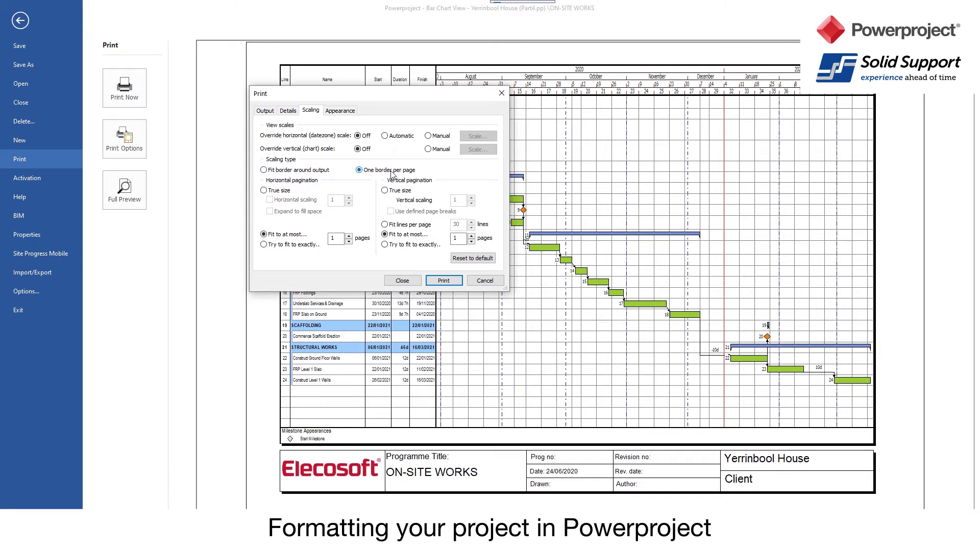
pyautogui.click(329, 113)
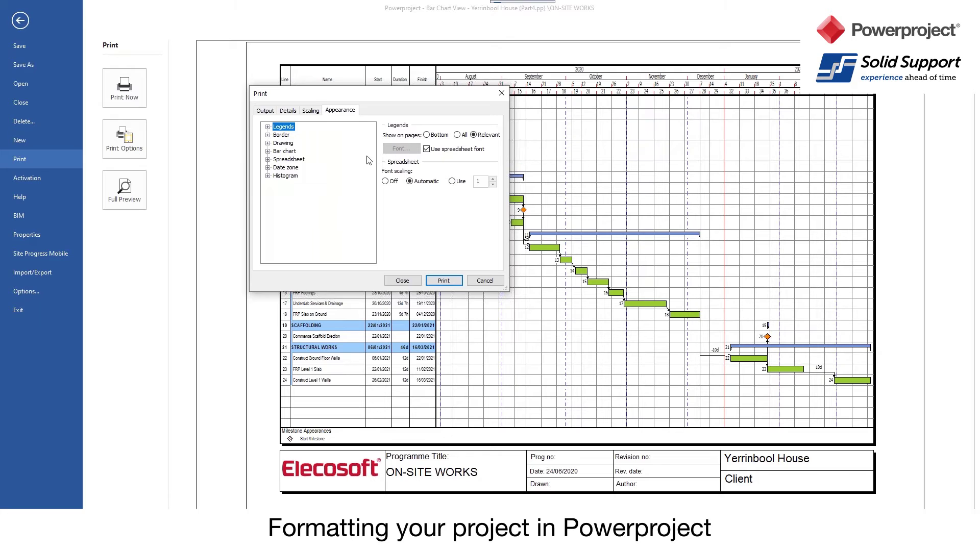
pyautogui.click(268, 168)
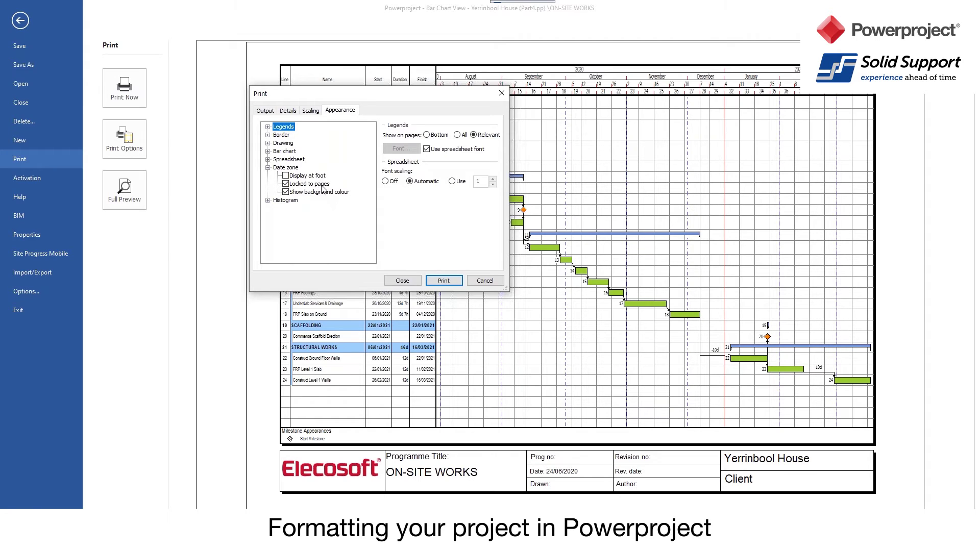
pyautogui.click(307, 176)
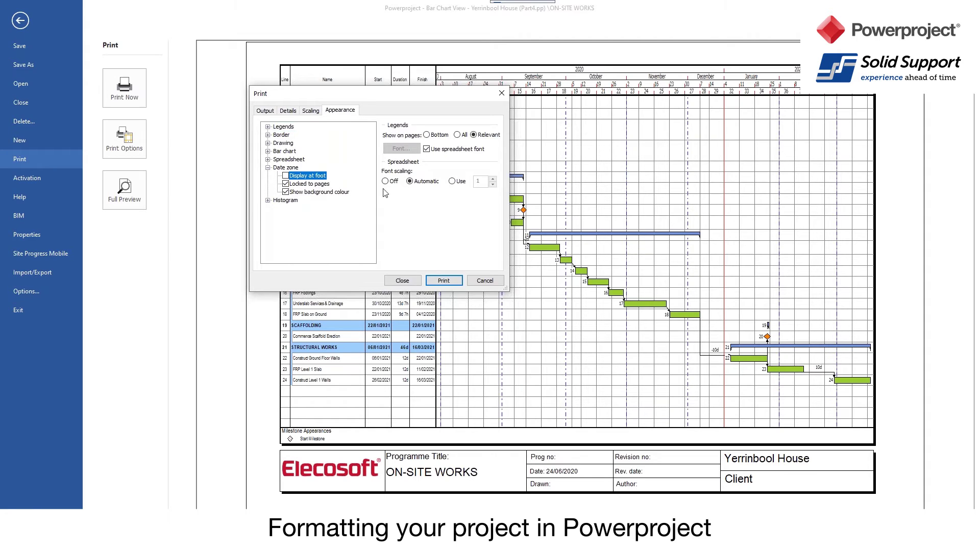
pyautogui.click(286, 176)
pyautogui.click(268, 127)
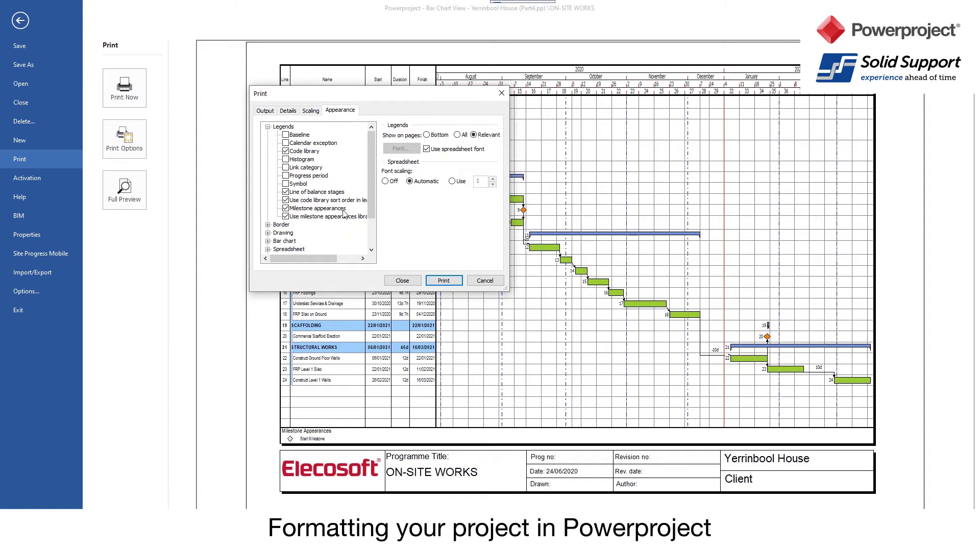
pyautogui.scroll(-2, 336, 195)
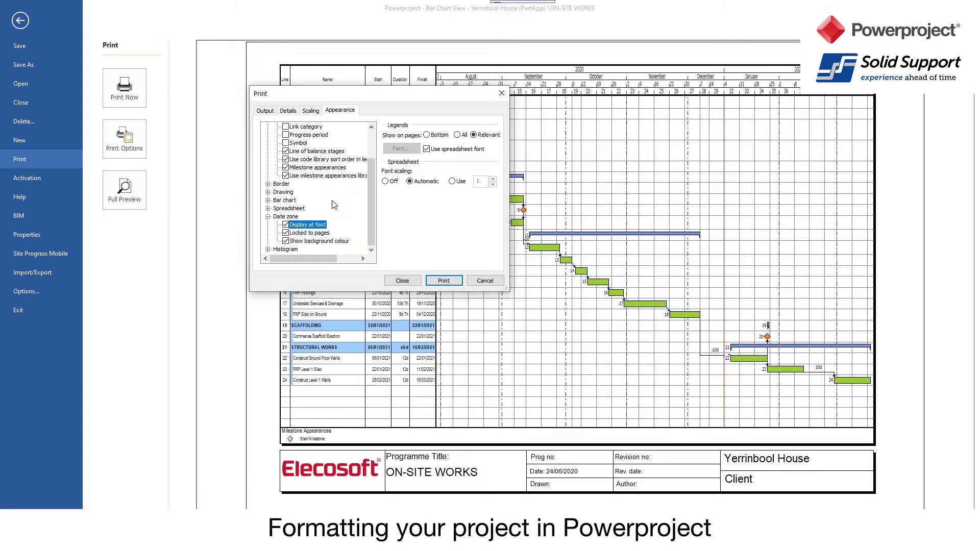
pyautogui.click(396, 281)
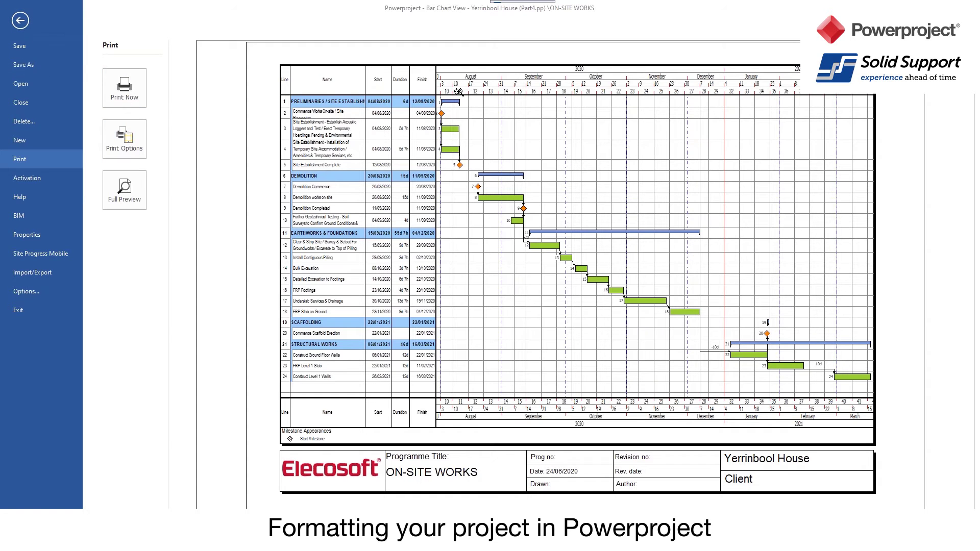
# Open the full print preview and zoom into the bar chart and back out to inspect the page
pyautogui.click(133, 203)
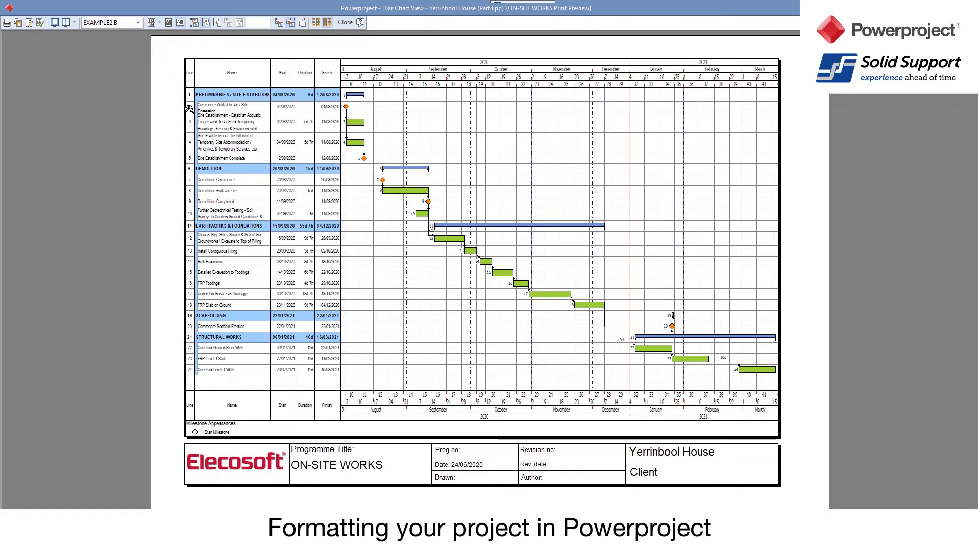
pyautogui.click(389, 144)
pyautogui.click(398, 143)
pyautogui.click(424, 228)
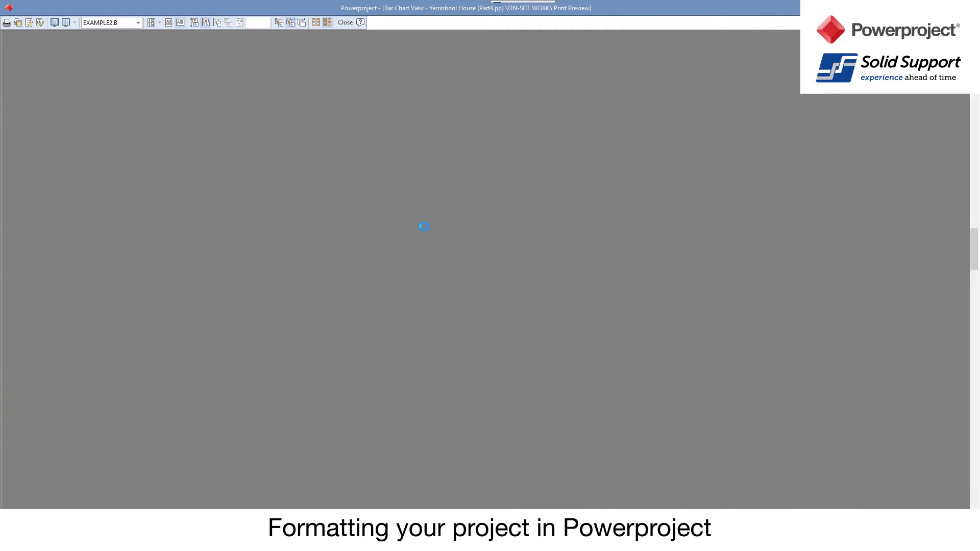
pyautogui.click(422, 226)
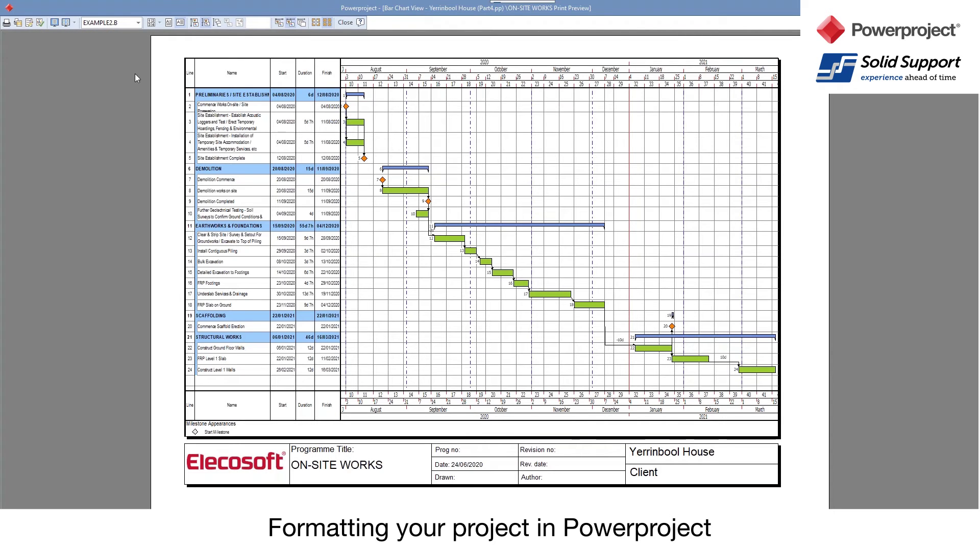
# Try the EXAMPLE4.B border in the full preview, apply the EXAMPLE3.B A3 Landscape border instead and close the preview
pyautogui.click(136, 26)
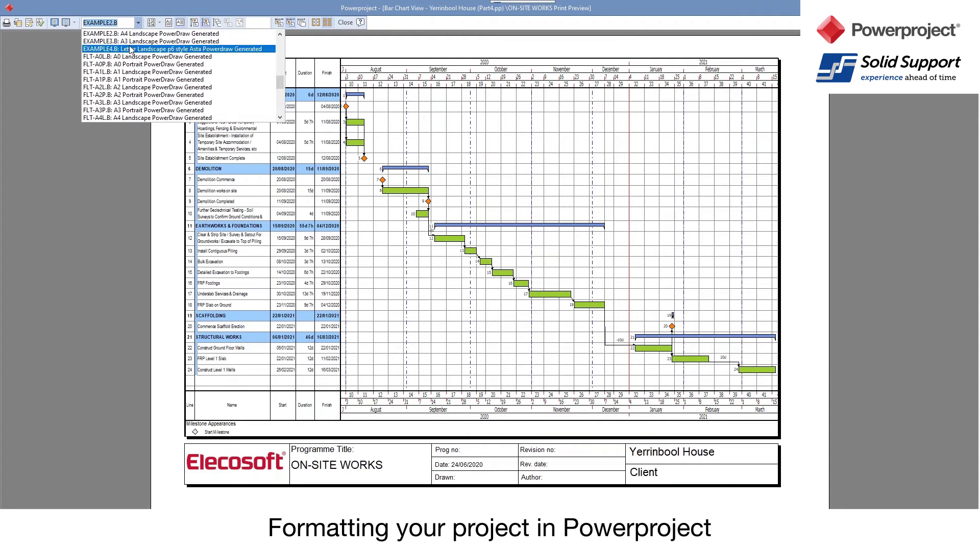
pyautogui.click(134, 49)
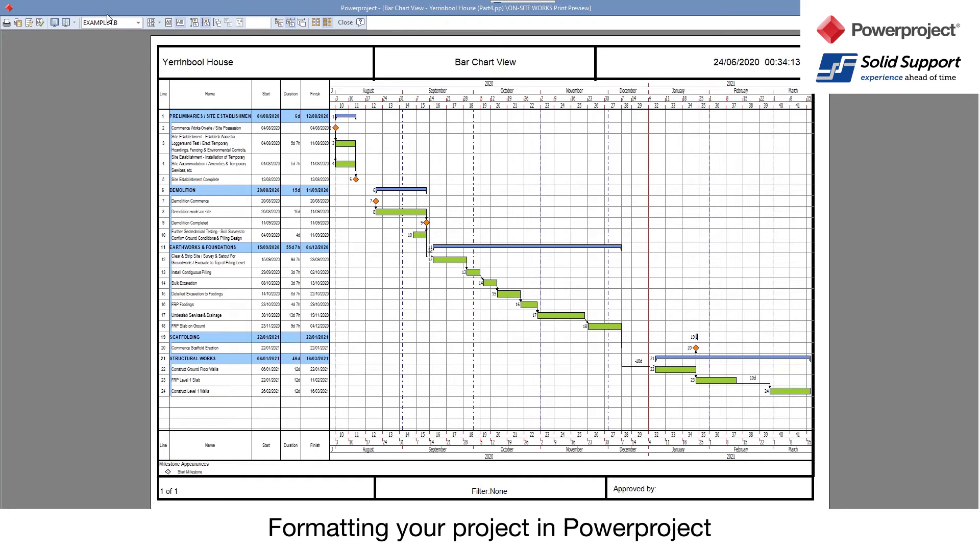
pyautogui.click(128, 22)
pyautogui.click(137, 23)
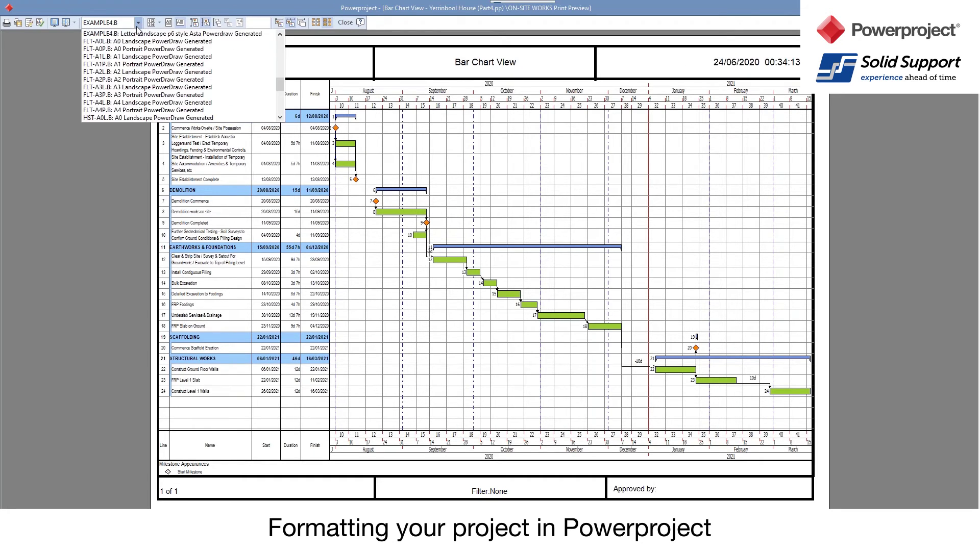
pyautogui.scroll(1, 176, 90)
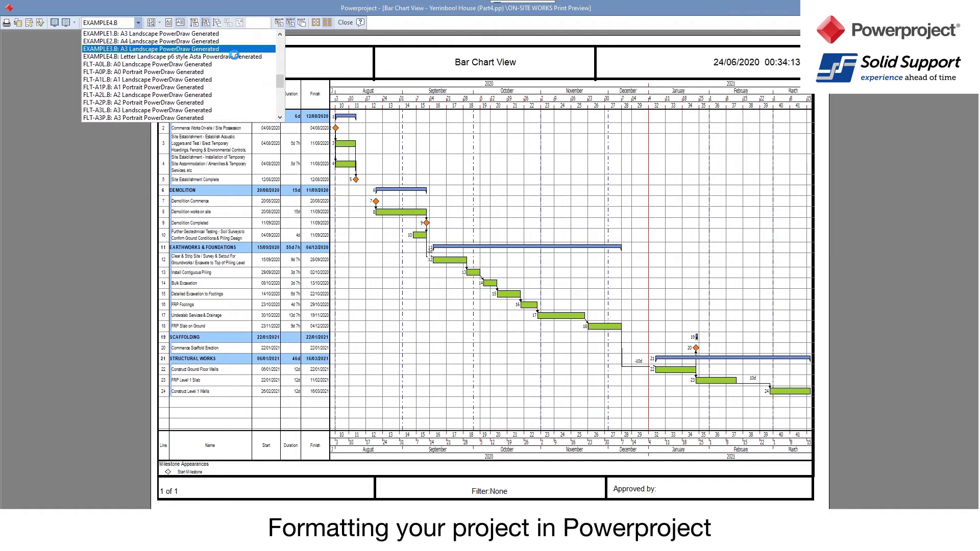
pyautogui.click(177, 49)
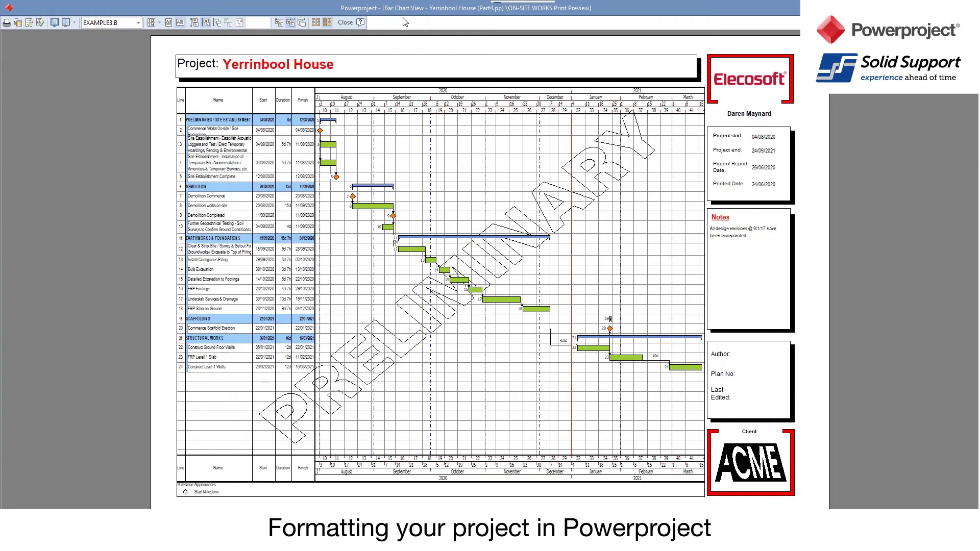
pyautogui.click(345, 22)
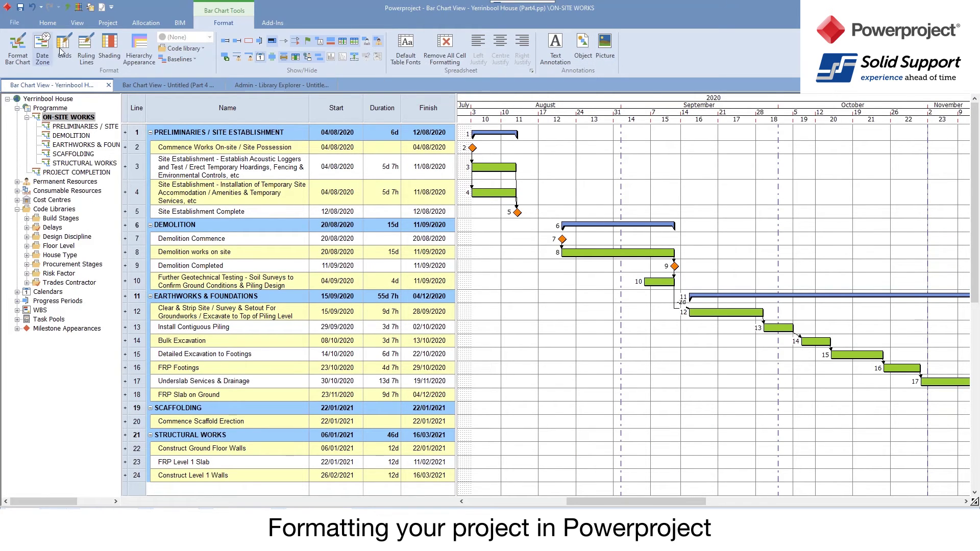
# Review the print profile options in the print details, including saving a profile and the available profiles, and return to the bar chart
pyautogui.click(22, 25)
pyautogui.click(360, 192)
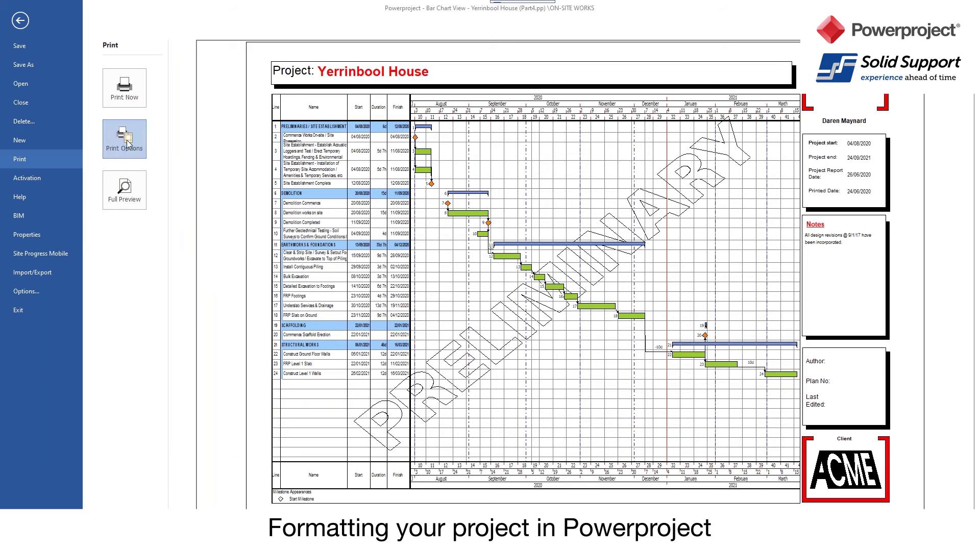
pyautogui.click(128, 142)
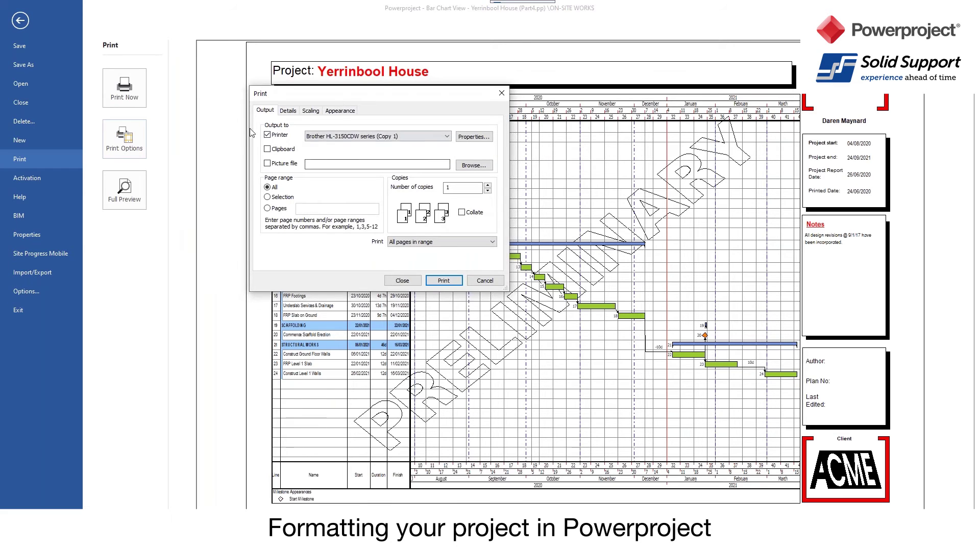
pyautogui.click(287, 111)
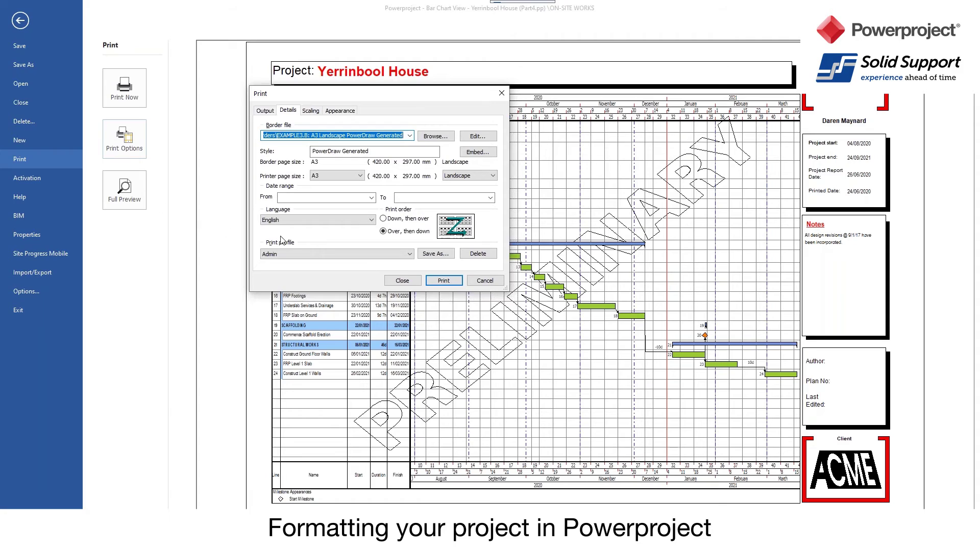
pyautogui.click(438, 255)
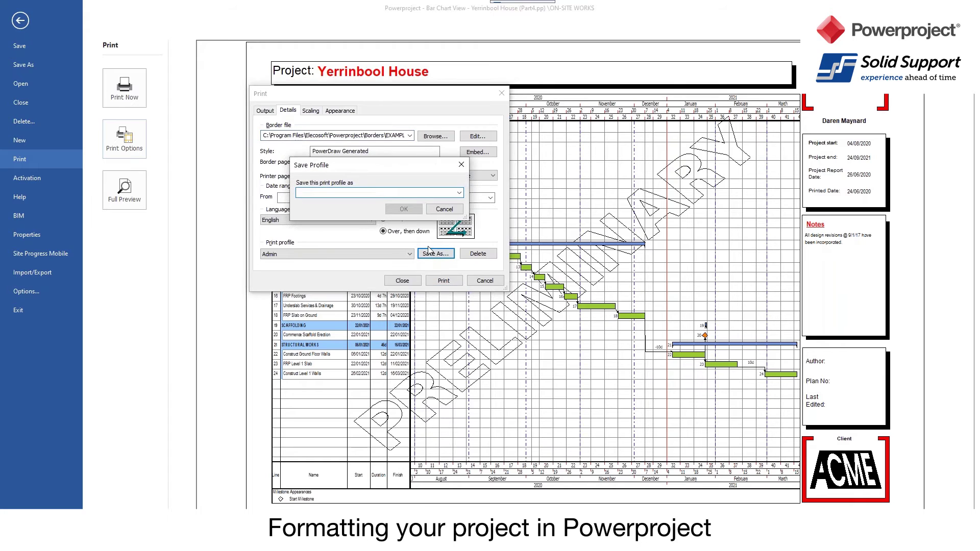
pyautogui.click(449, 212)
pyautogui.click(410, 253)
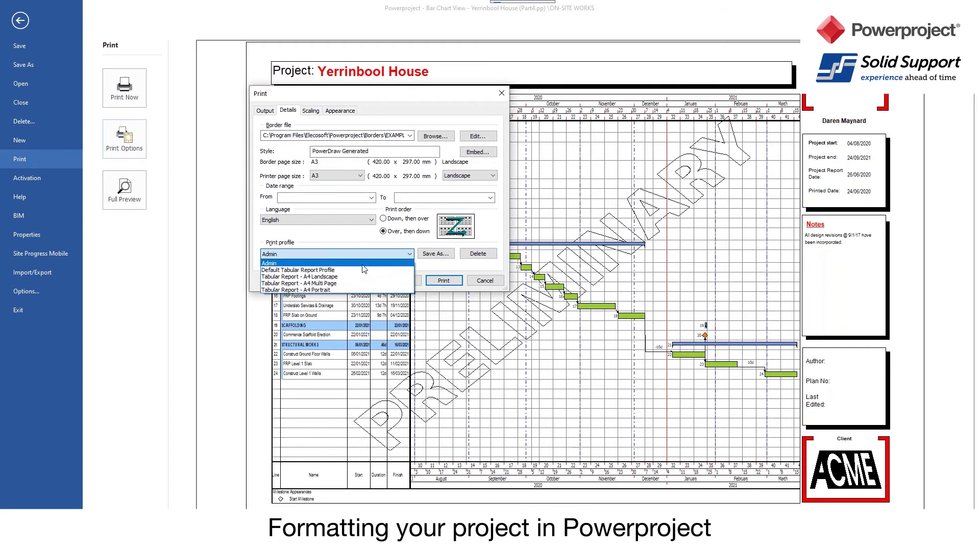
pyautogui.click(364, 244)
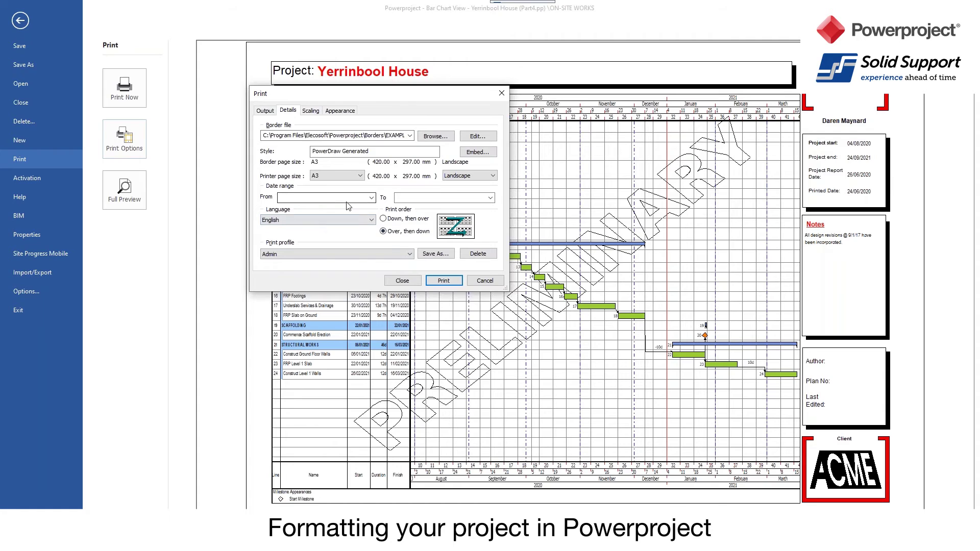
pyautogui.click(403, 281)
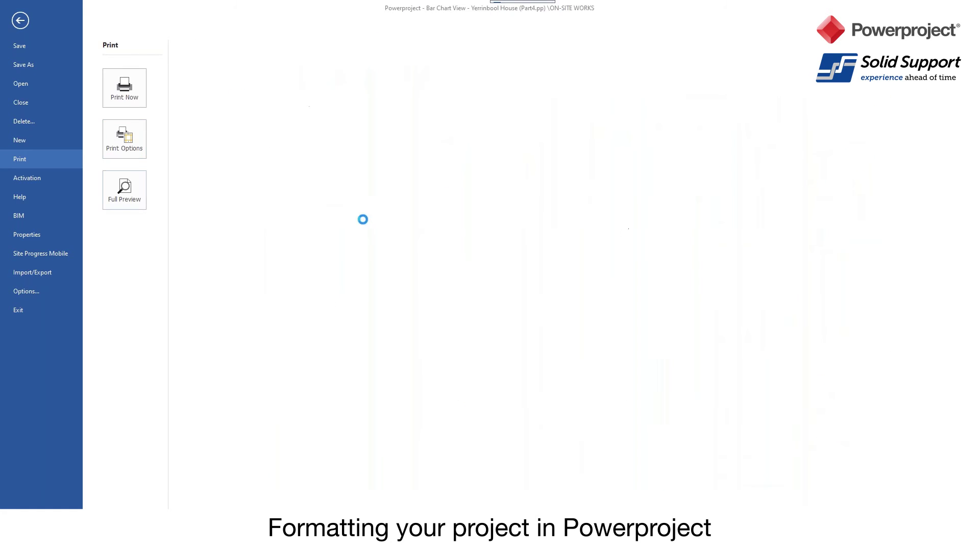
pyautogui.click(21, 21)
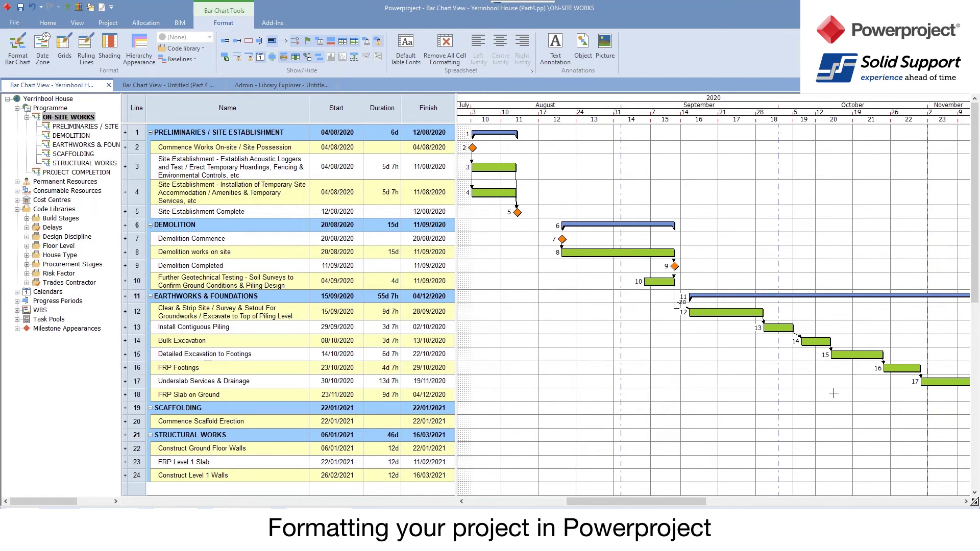
# Format the Duration column cells as durations in Day time units with the Decimal (4d, 4.4w) duration format
pyautogui.click(70, 25)
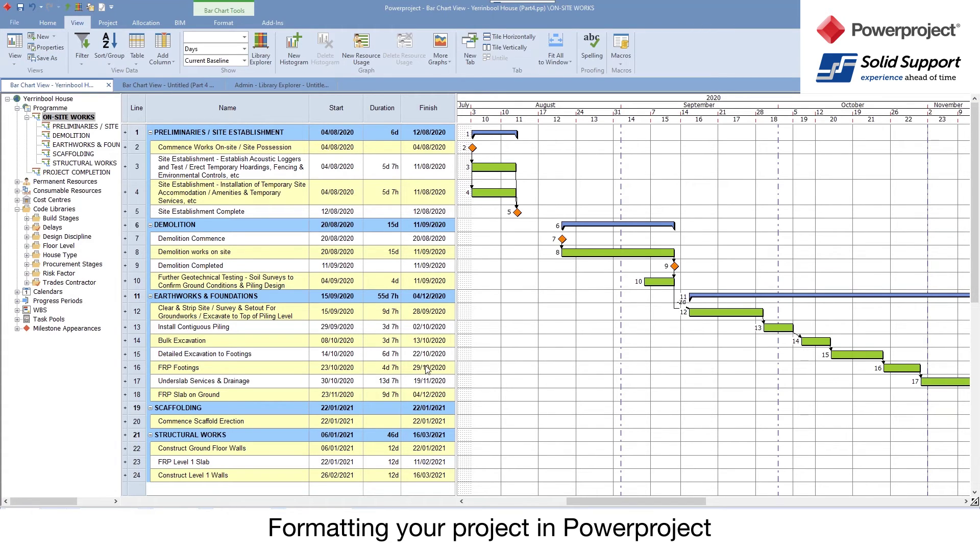
pyautogui.rightClick(382, 113)
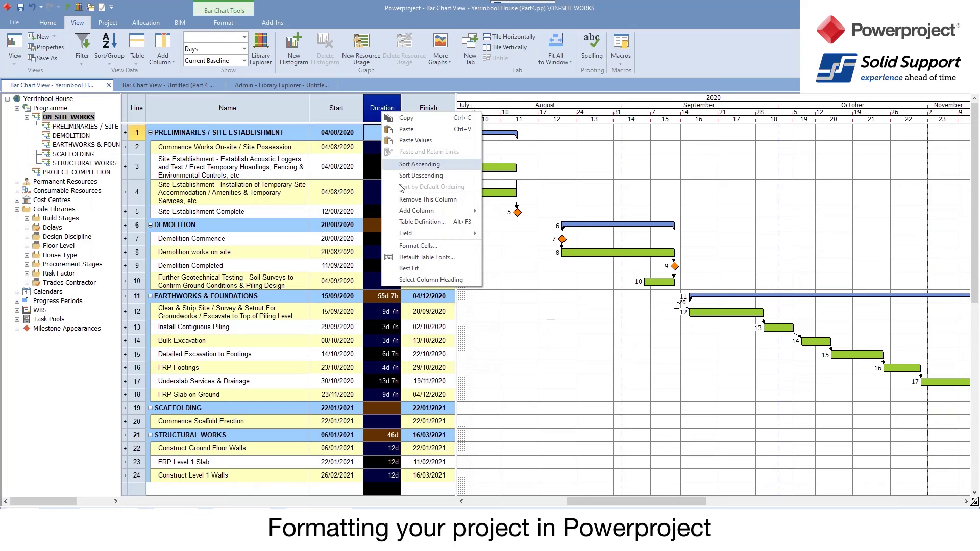
pyautogui.click(428, 246)
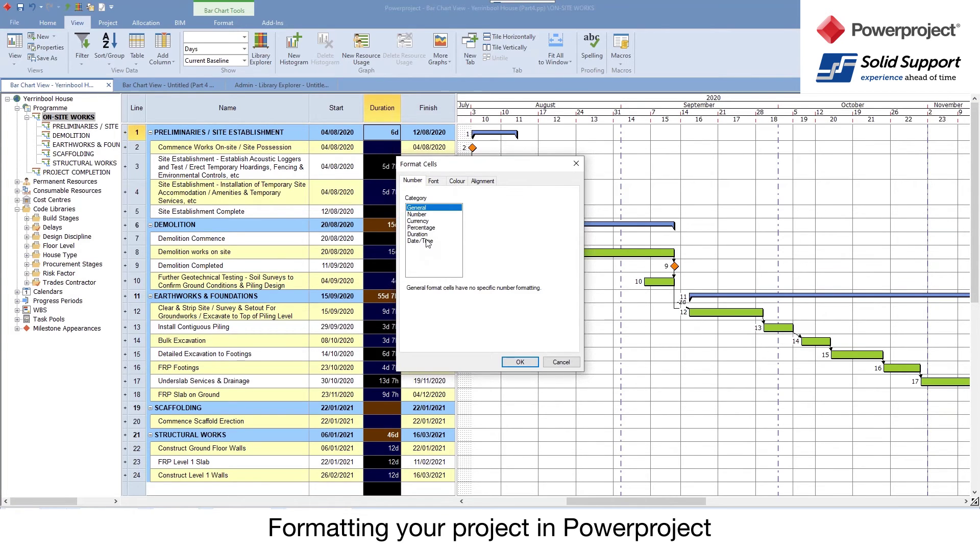
pyautogui.click(424, 235)
pyautogui.click(526, 233)
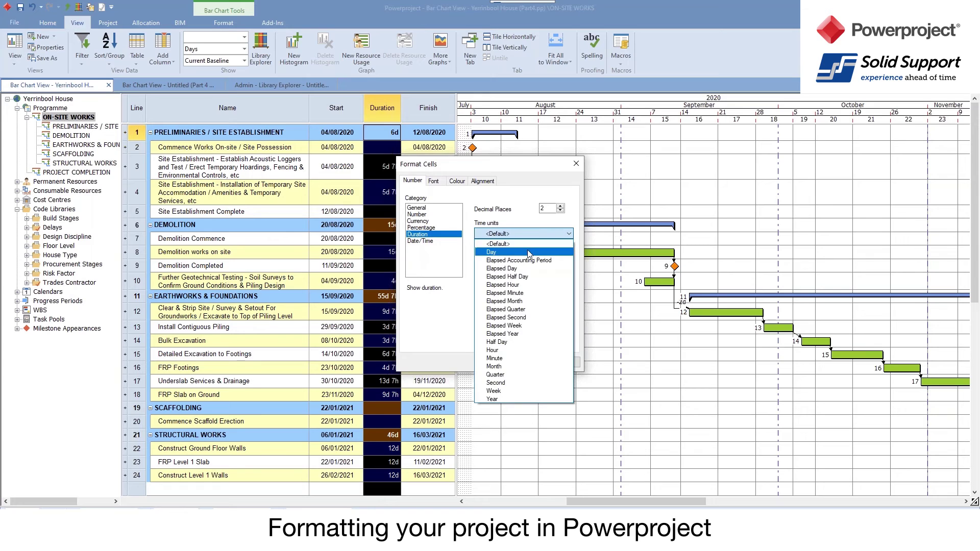
pyautogui.click(528, 252)
pyautogui.click(523, 284)
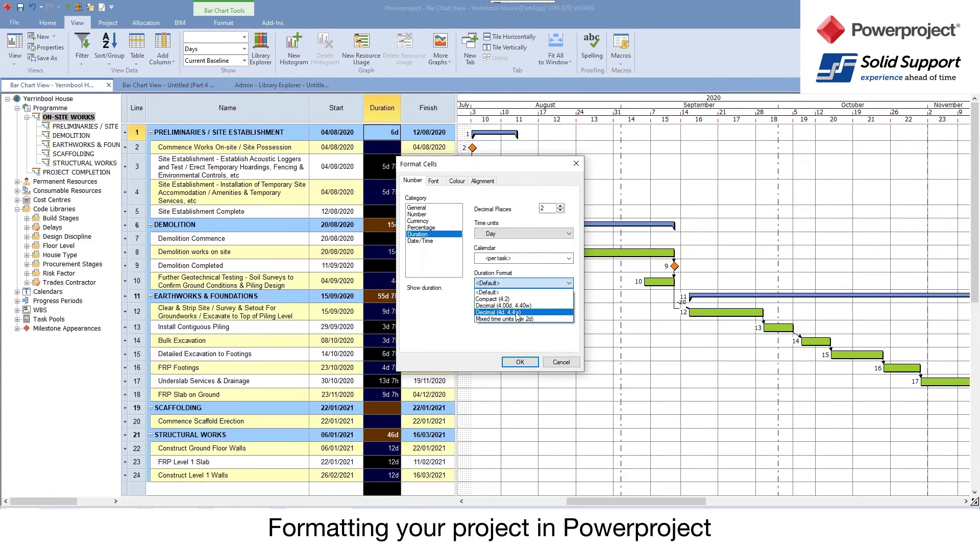
pyautogui.click(517, 313)
pyautogui.click(520, 362)
pyautogui.click(511, 330)
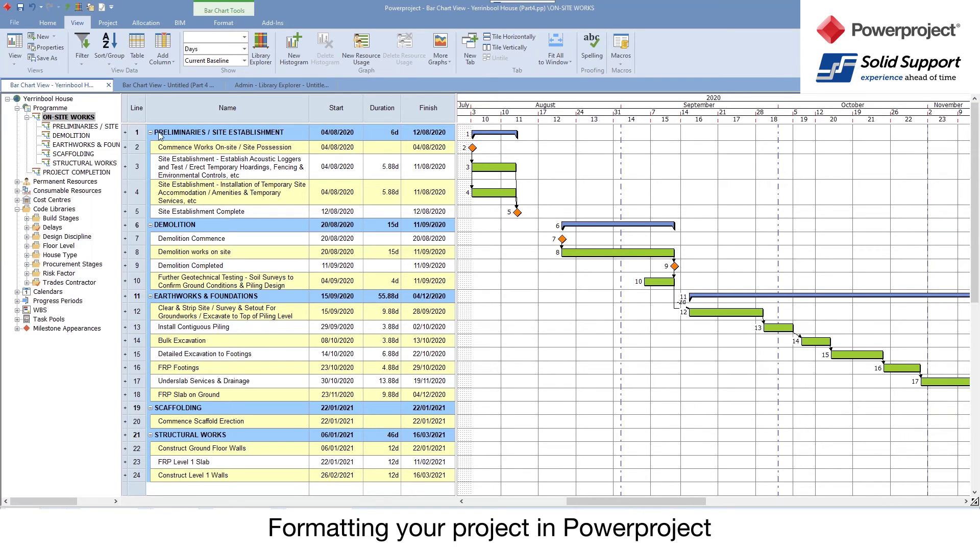
# Save the current bar chart formatting as a new view named My View
pyautogui.click(17, 62)
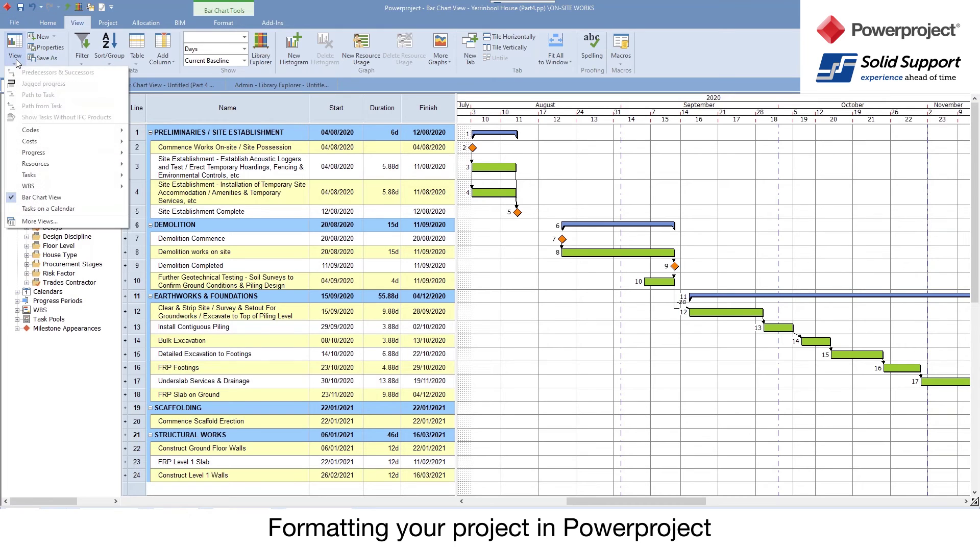
pyautogui.click(41, 59)
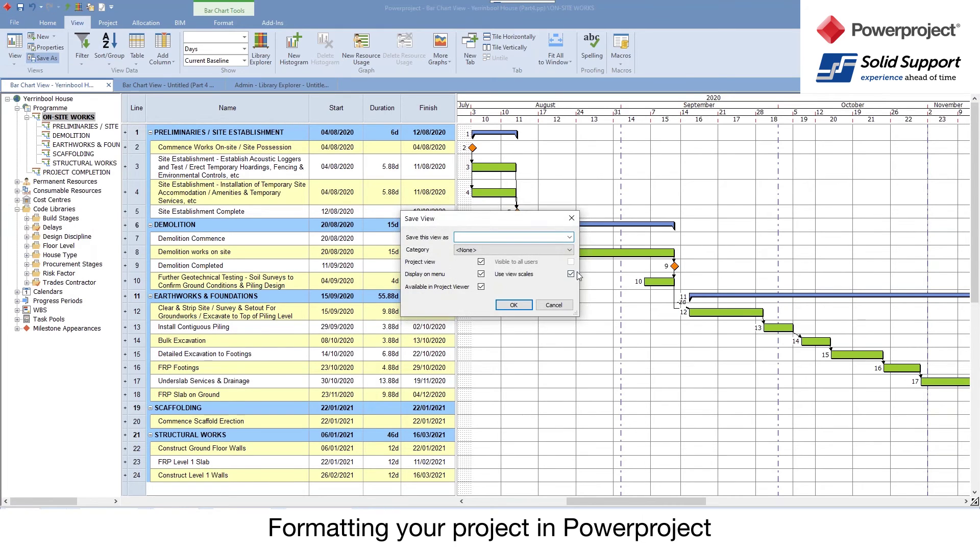
pyautogui.write('My View')
pyautogui.click(513, 303)
# Compare the Bar Chart View with the Progress - Different Shading view and return to My View
pyautogui.click(17, 66)
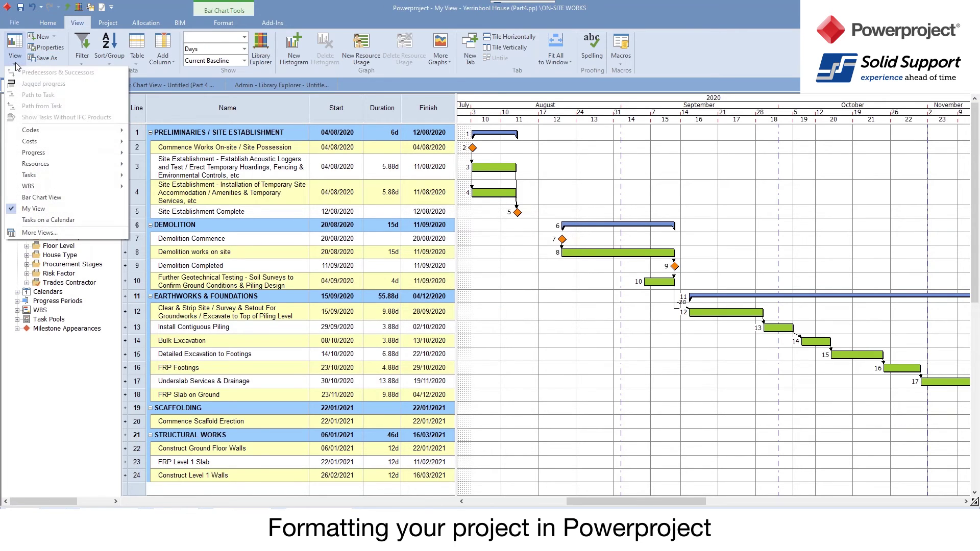
pyautogui.click(46, 198)
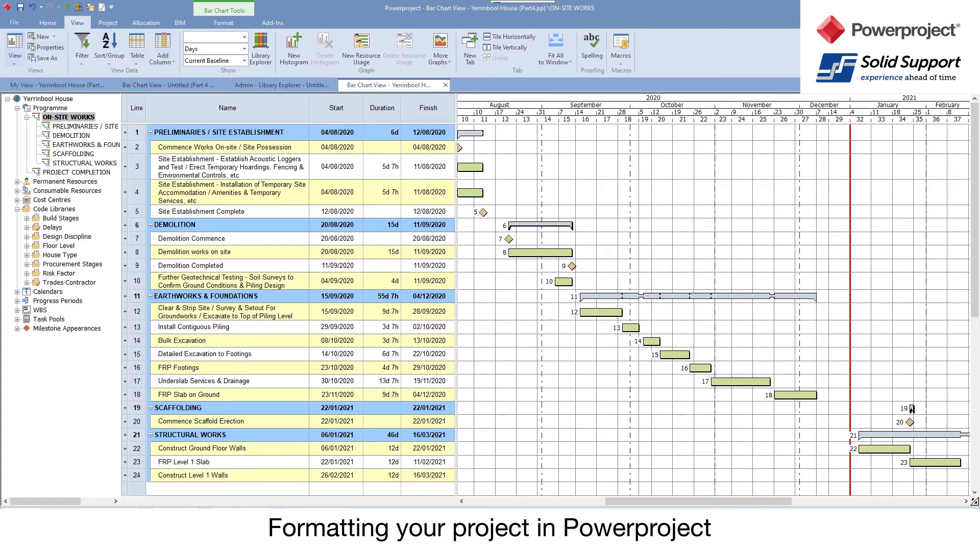
pyautogui.click(11, 62)
pyautogui.moveTo(33, 179)
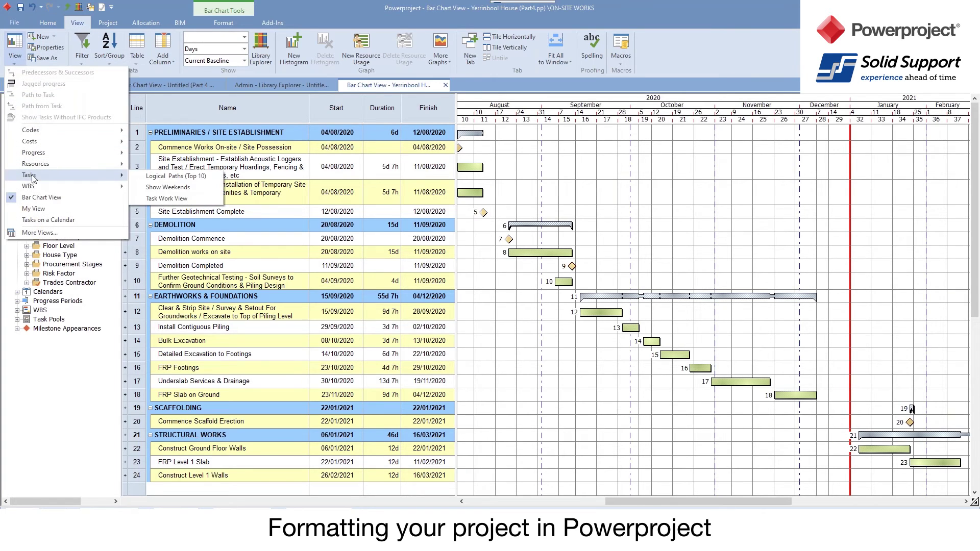
pyautogui.moveTo(49, 153)
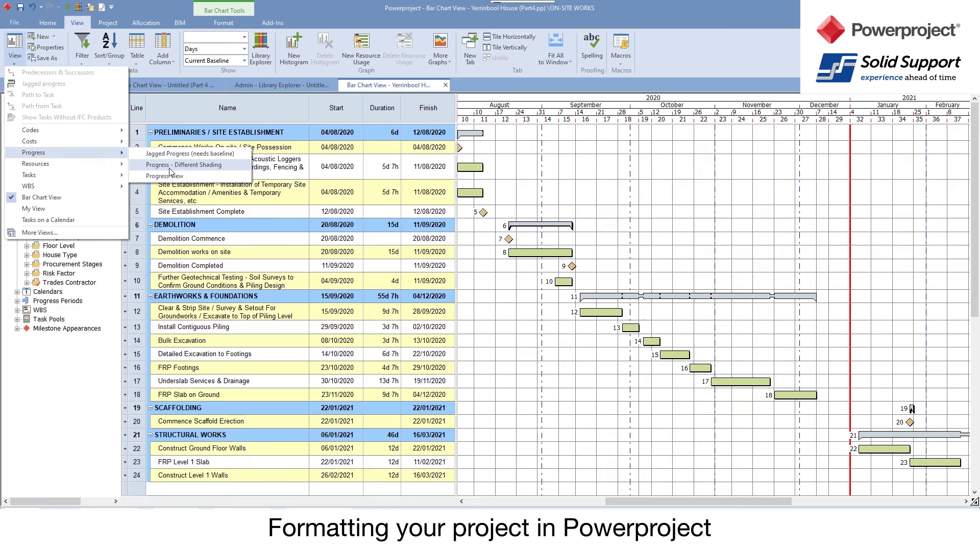
pyautogui.click(184, 165)
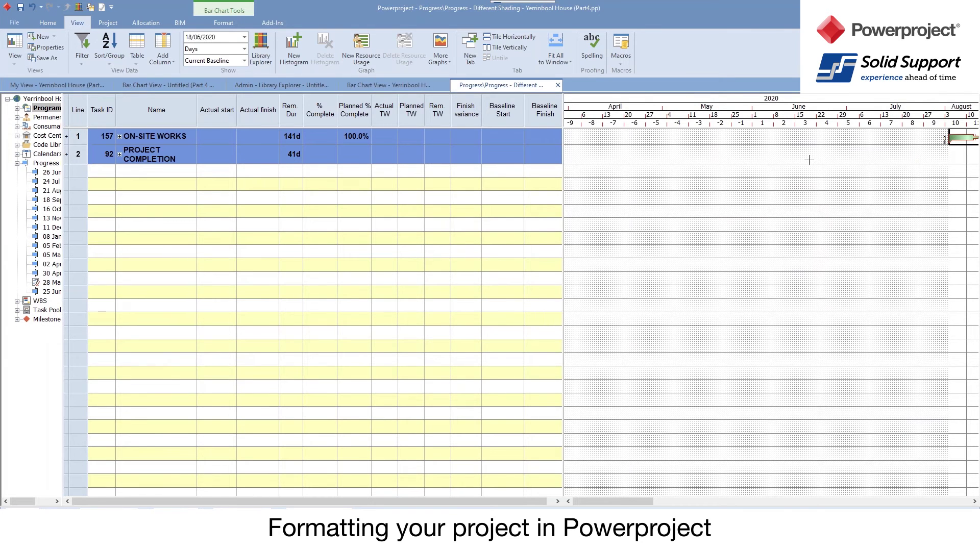
pyautogui.click(12, 63)
pyautogui.click(33, 208)
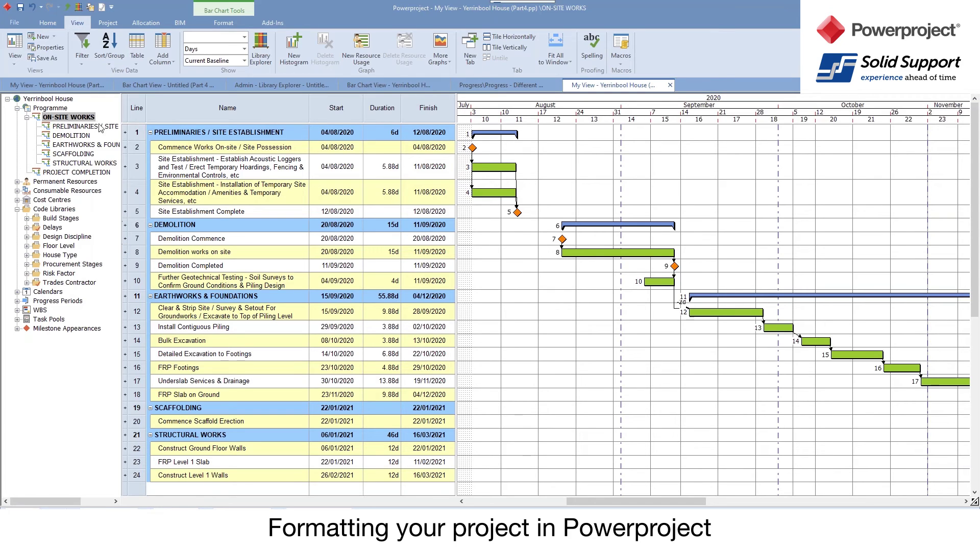
# Review the available new-project templates and the template project path in the file location options, and close the options
pyautogui.click(15, 24)
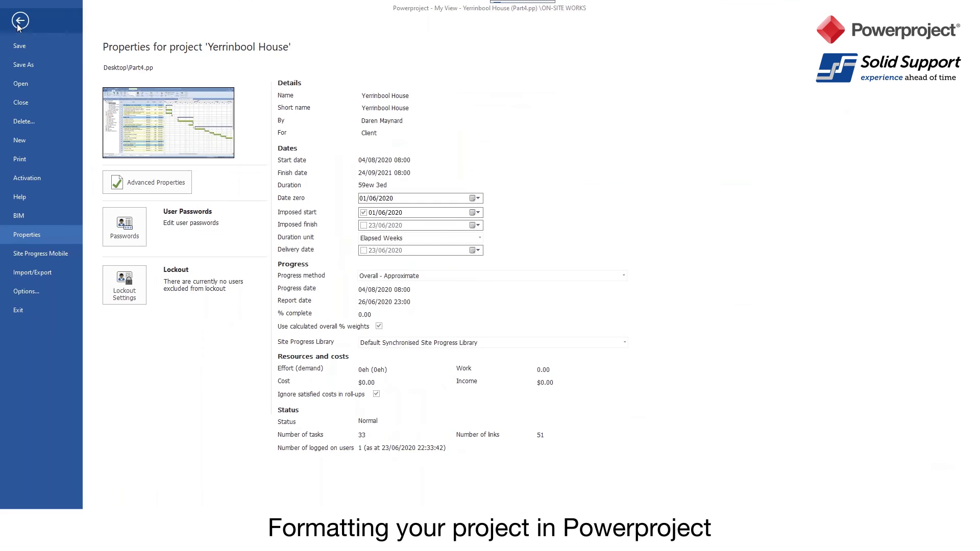
pyautogui.click(25, 142)
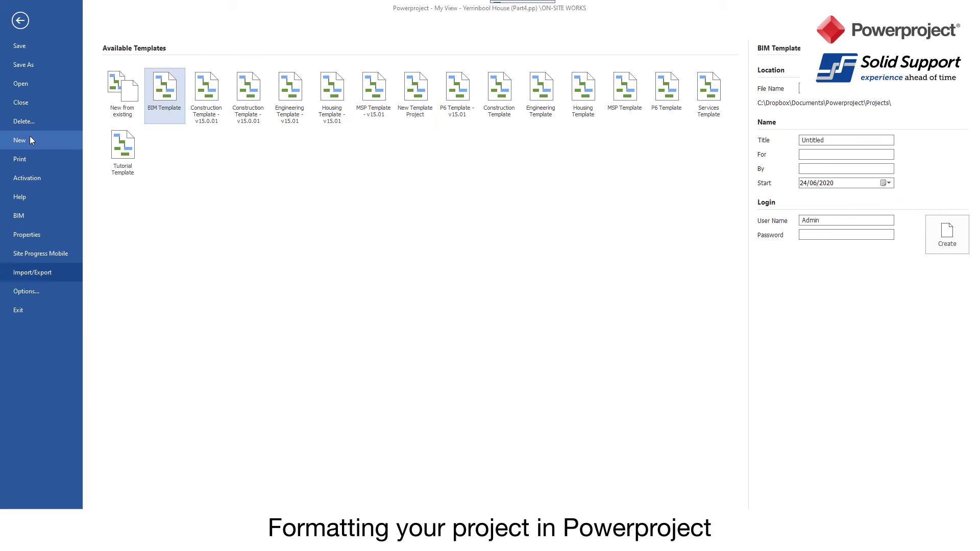
pyautogui.click(17, 293)
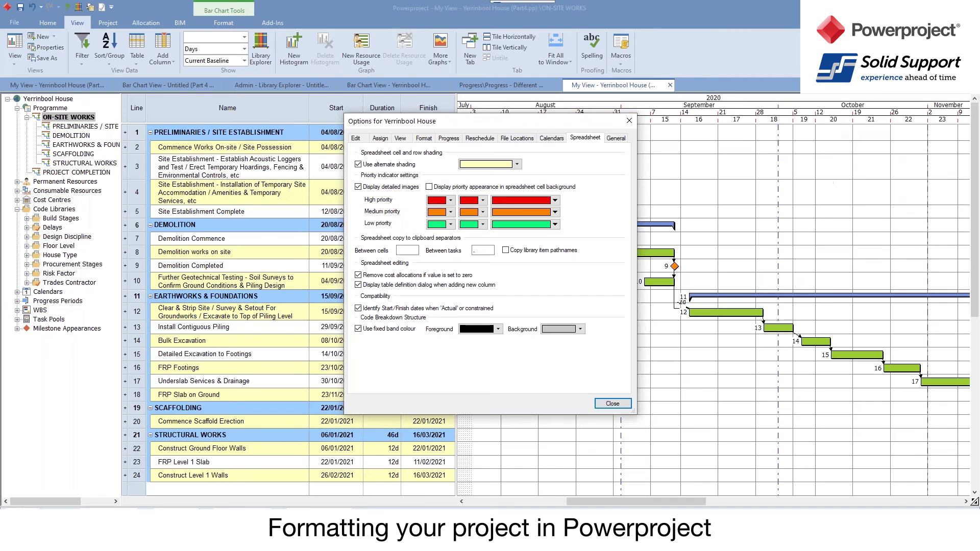
pyautogui.click(516, 137)
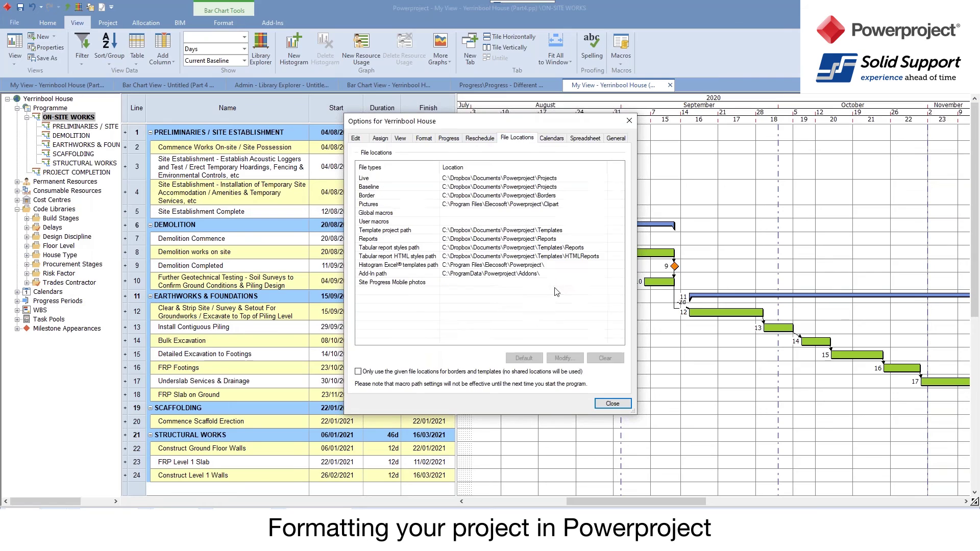
pyautogui.click(386, 231)
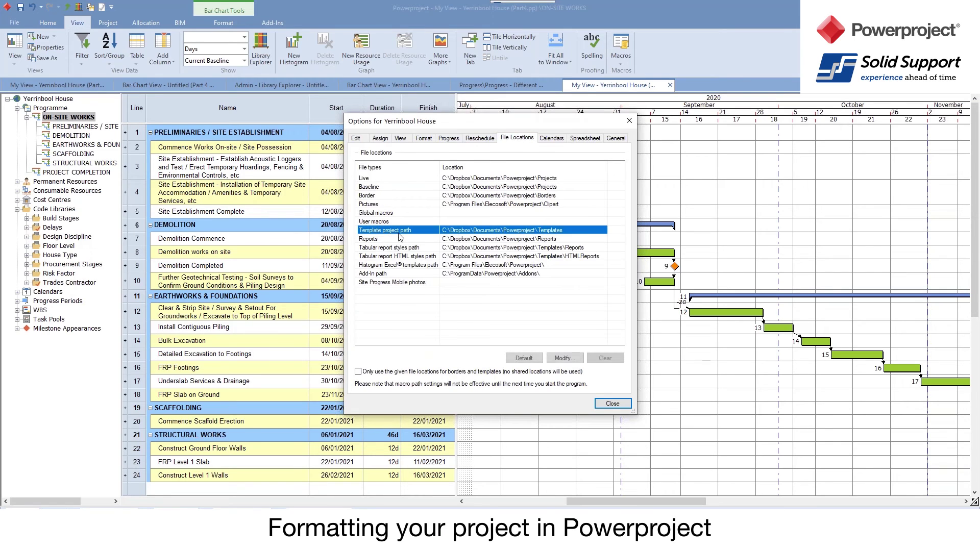
pyautogui.doubleClick(569, 231)
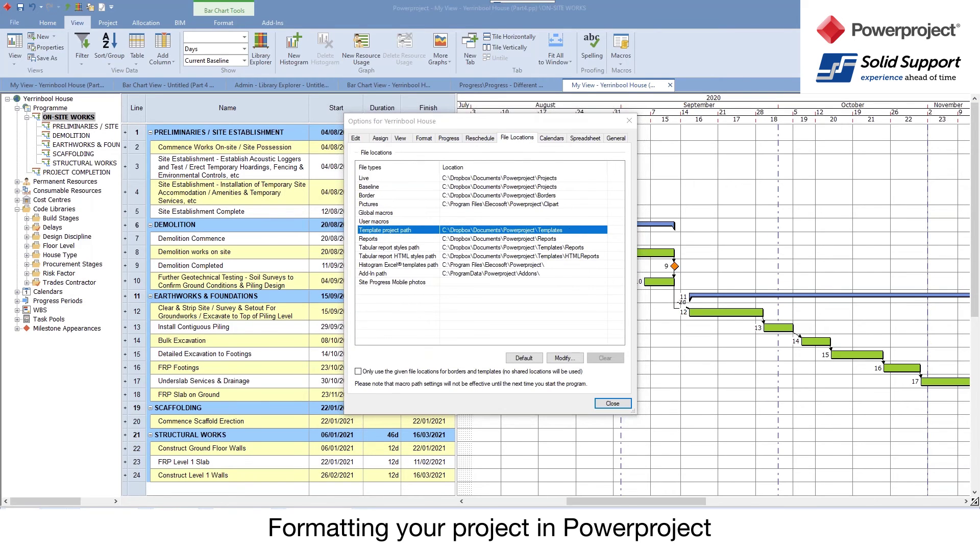
pyautogui.click(554, 351)
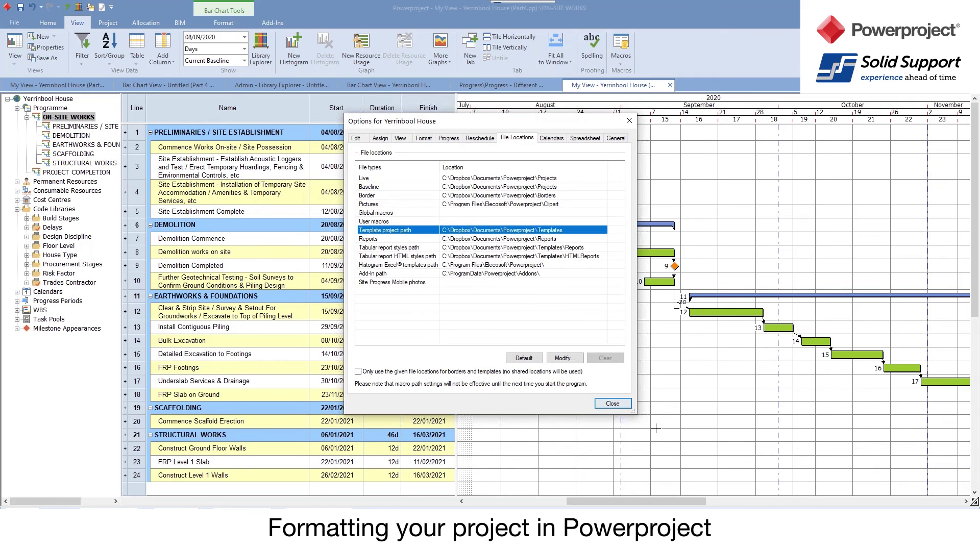
pyautogui.click(612, 403)
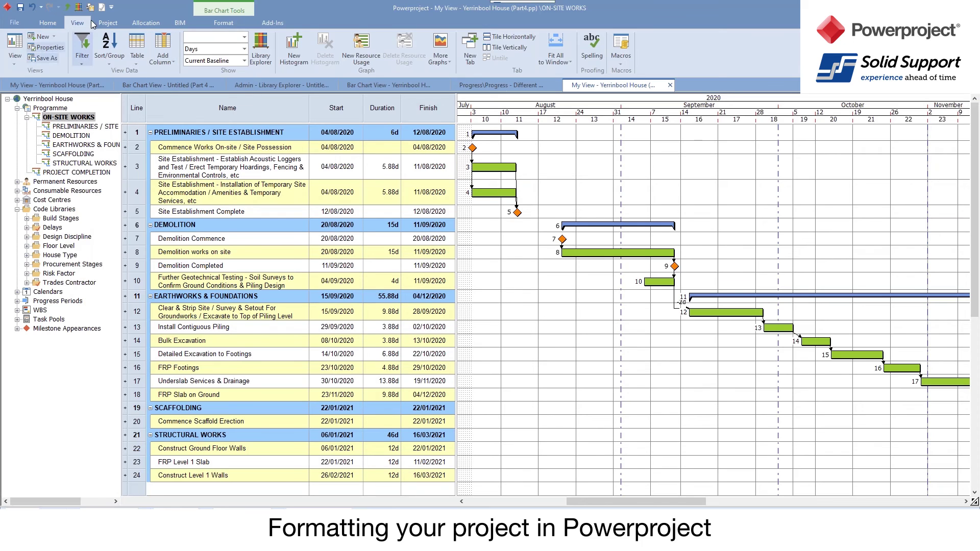
# Start placing a picture annotation on the bar chart, check its picture file settings and cancel it
pyautogui.click(223, 23)
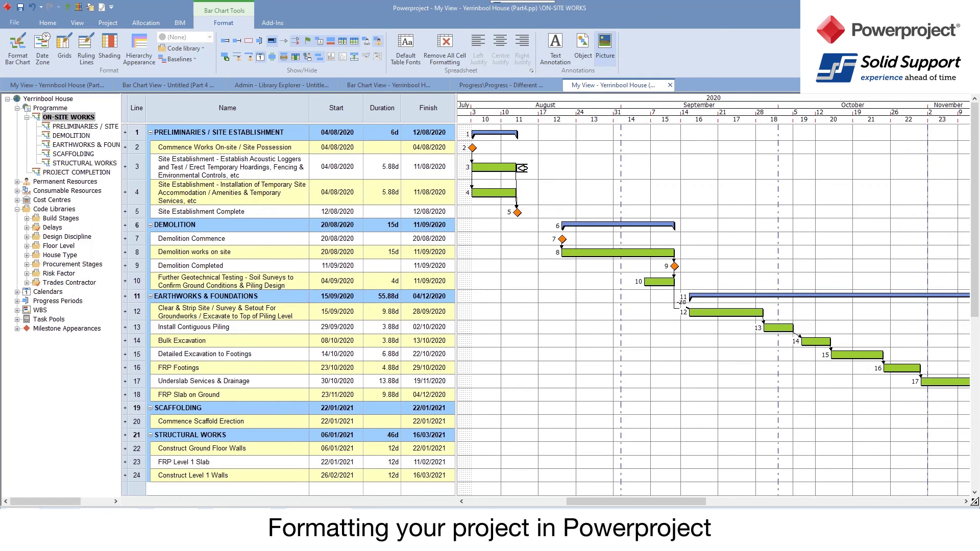
pyautogui.click(653, 246)
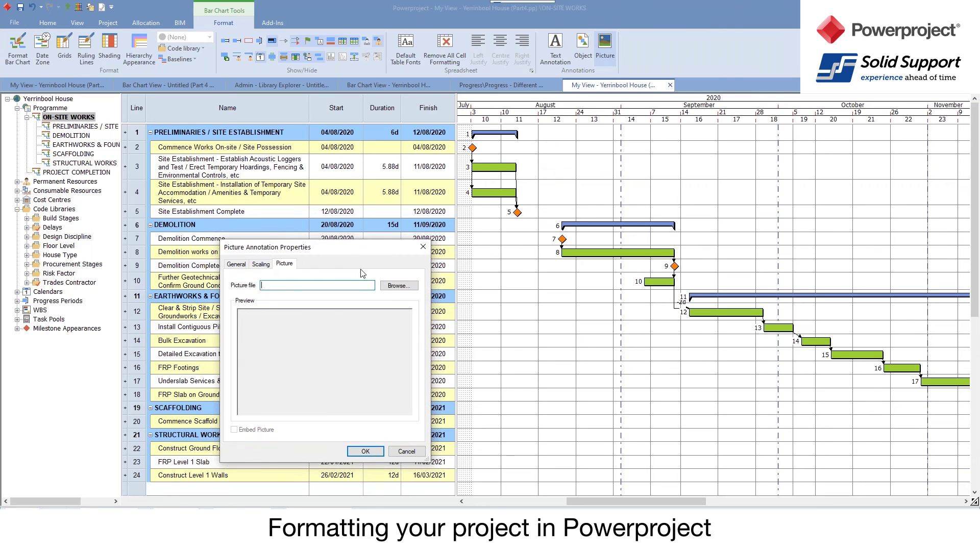
pyautogui.click(405, 451)
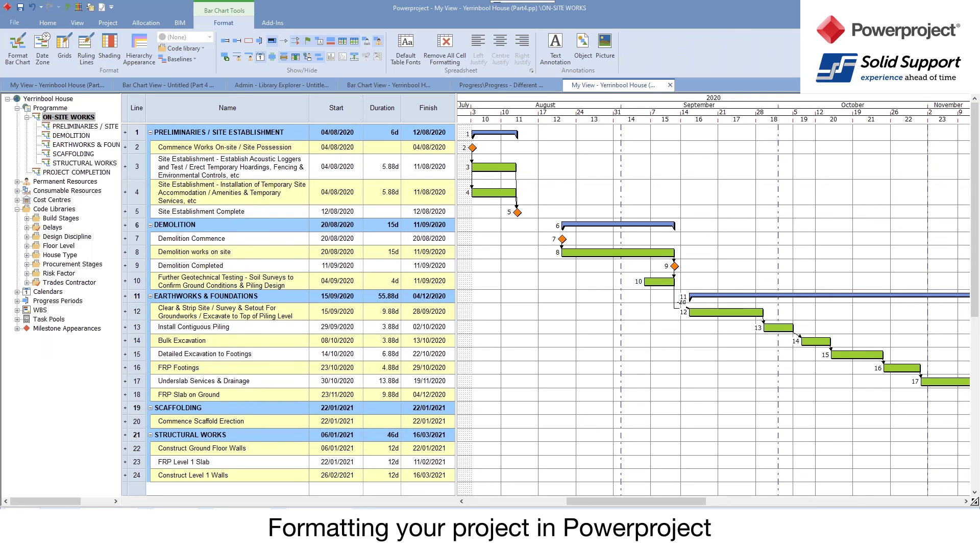
# Switch to the PowerPoint slide show and display the Questions slide
pyautogui.click(47, 22)
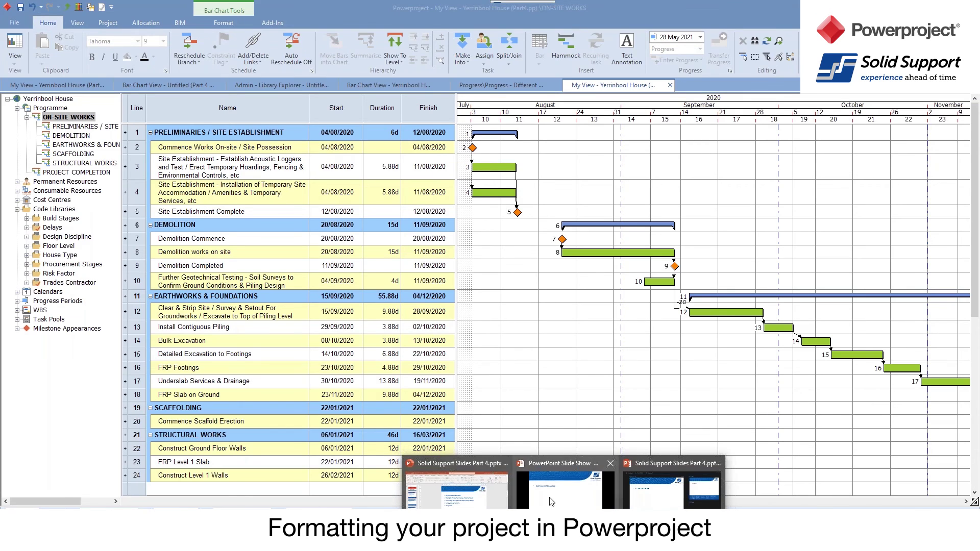
pyautogui.click(566, 477)
pyautogui.click(584, 293)
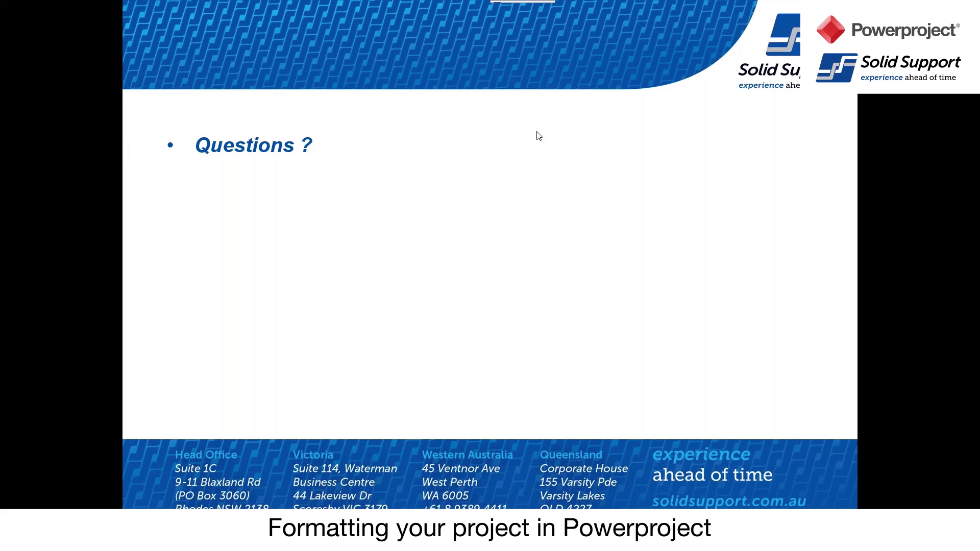
# Switch back to Powerproject and check which views are available for the Yerrinbool House programme
pyautogui.press('super')
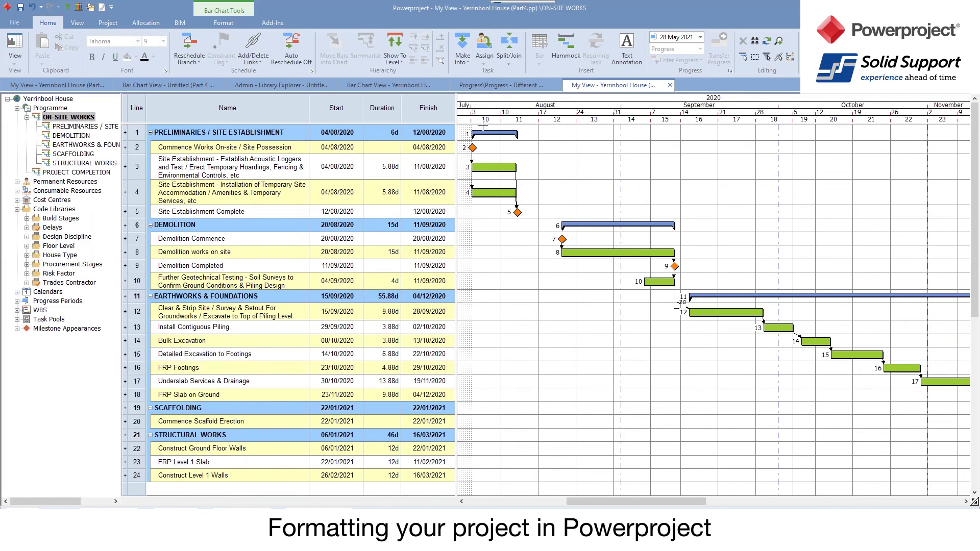
pyautogui.click(15, 59)
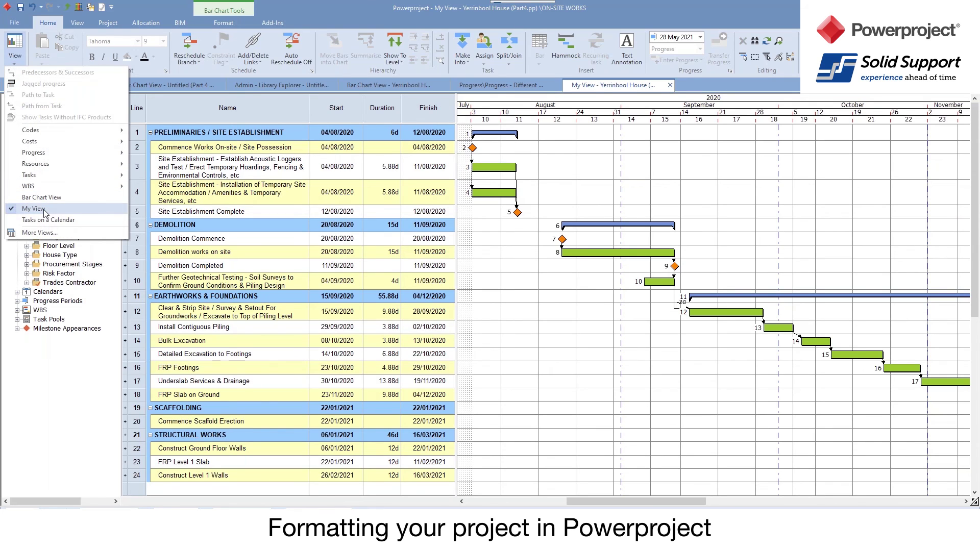
pyautogui.click(531, 296)
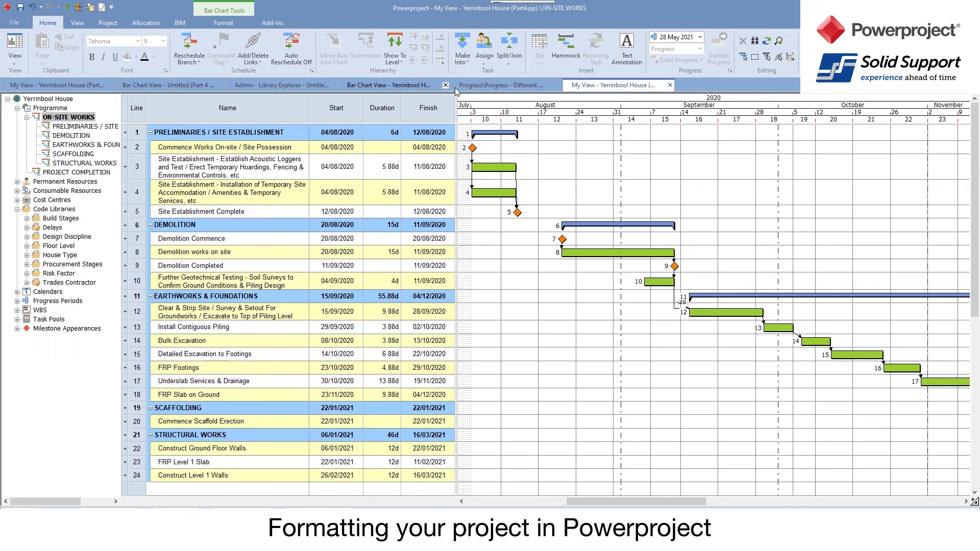
# Copy My View from Yerrinbool House to the Untitled project, including its associated filter, sort and tables and view annotations
pyautogui.click(23, 61)
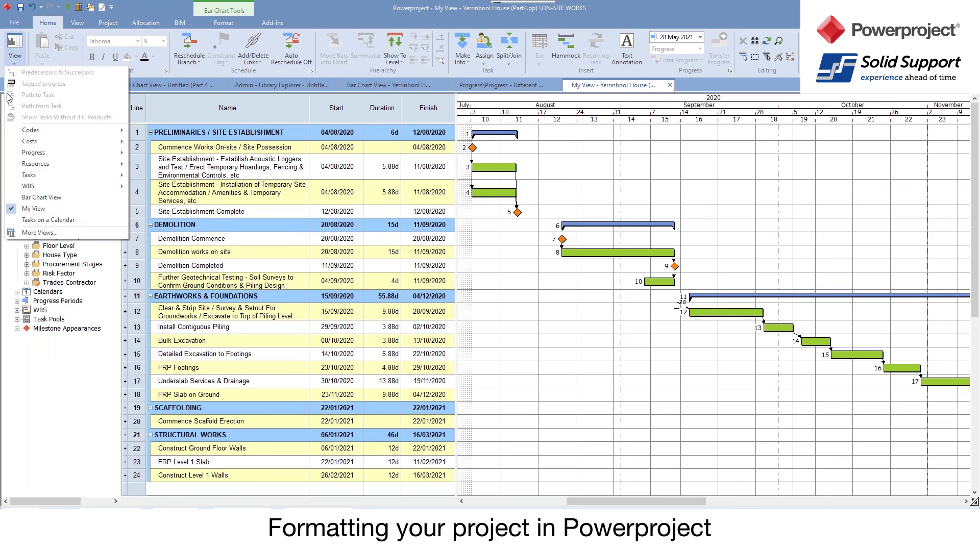
pyautogui.click(39, 232)
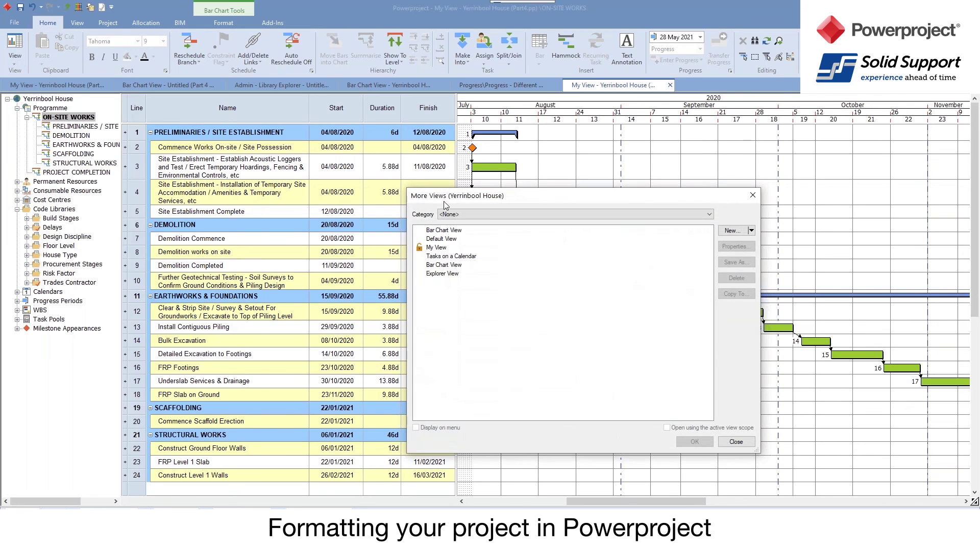
pyautogui.click(436, 248)
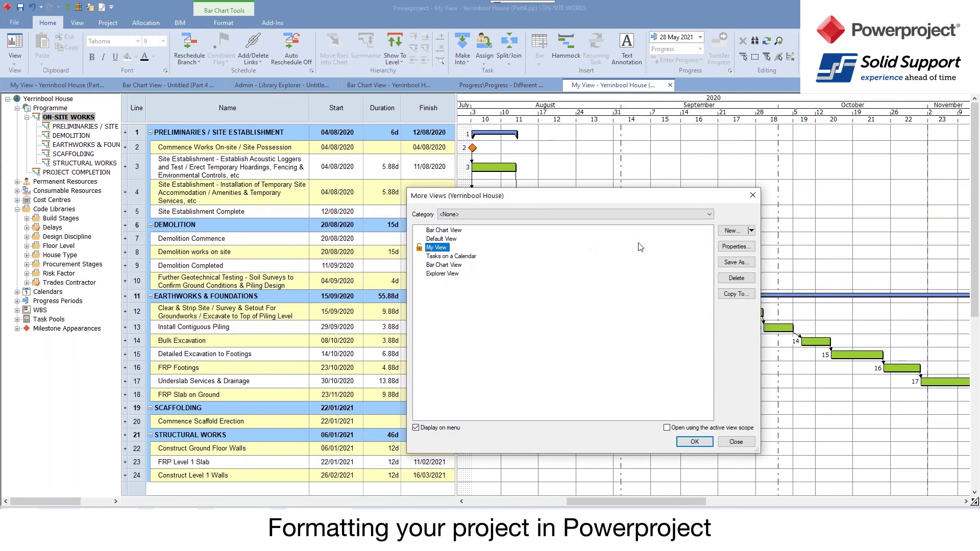
pyautogui.click(738, 294)
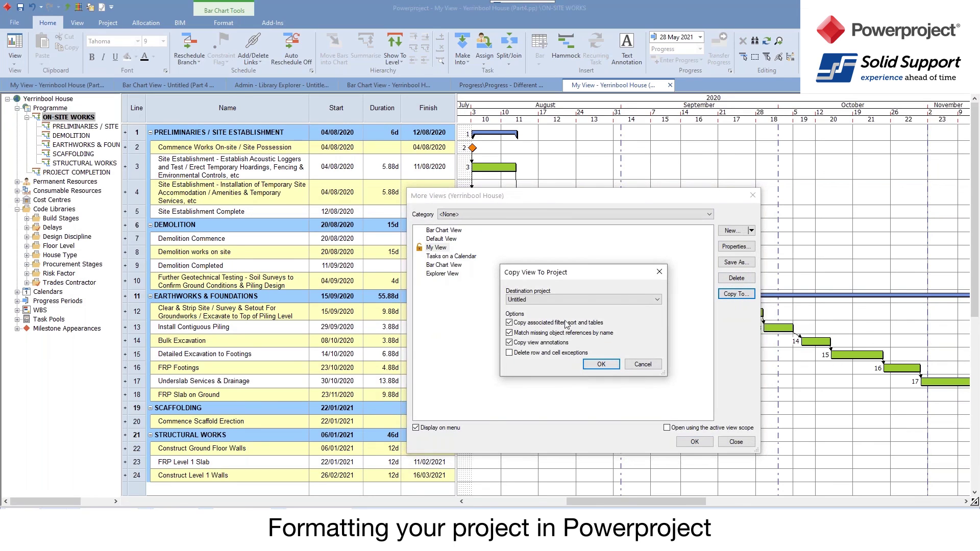
pyautogui.click(577, 300)
pyautogui.click(577, 301)
pyautogui.click(610, 365)
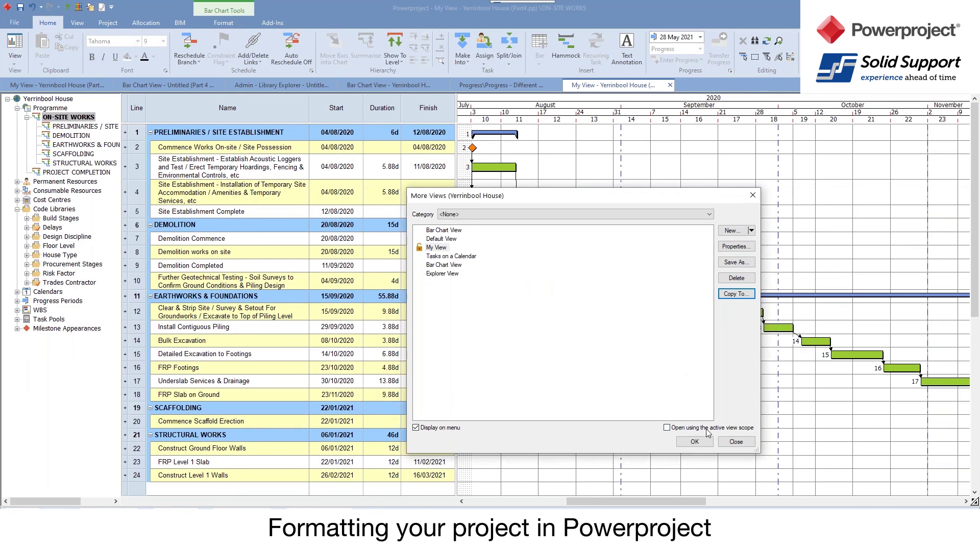
pyautogui.click(696, 443)
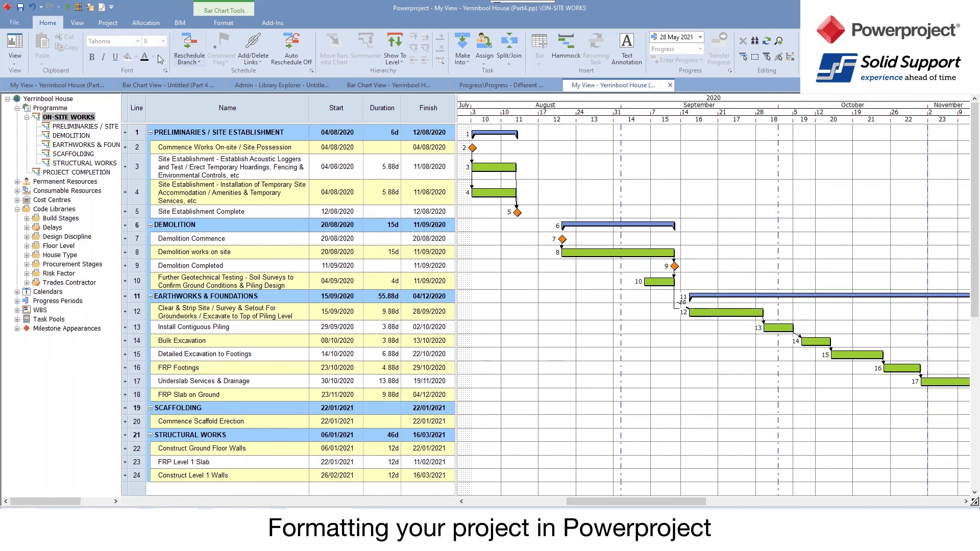
# Bring up the Untitled project's bar chart and apply My View to it
pyautogui.click(368, 87)
pyautogui.click(281, 85)
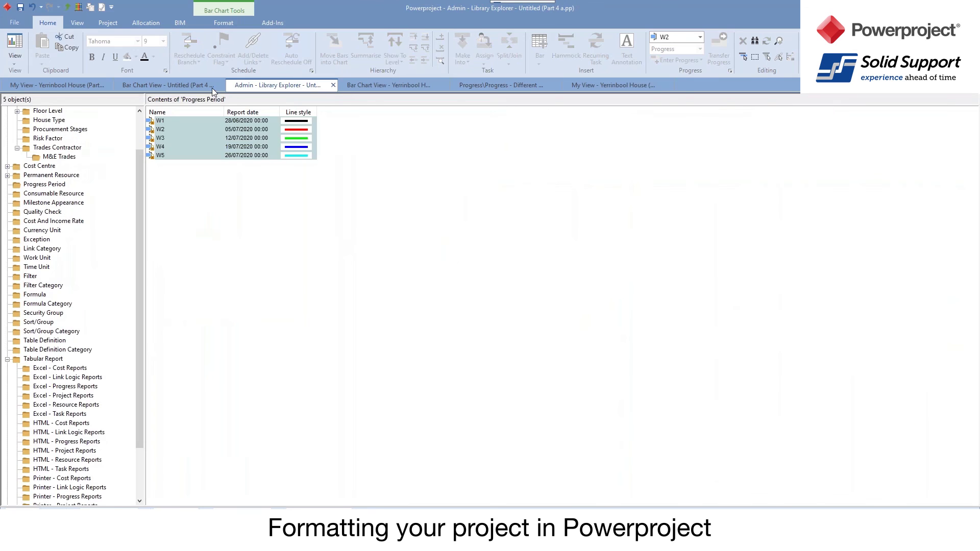
pyautogui.click(187, 85)
pyautogui.click(22, 63)
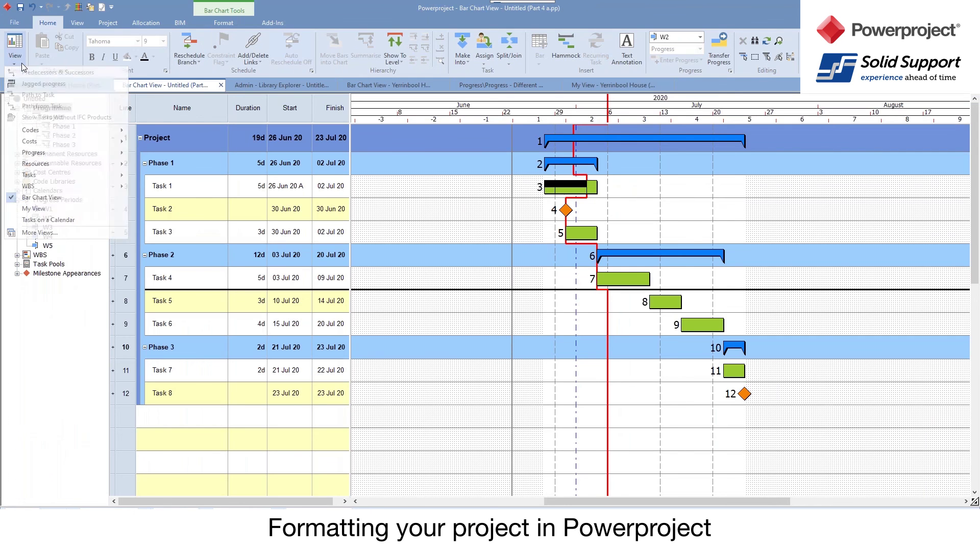
pyautogui.click(34, 208)
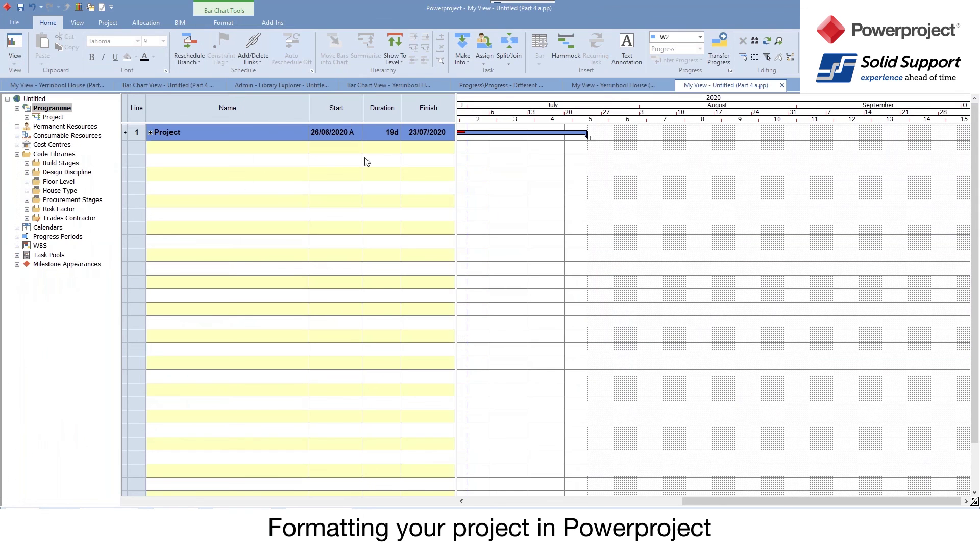
# Expand the Project, Phase 1 and Phase 2 summary bars and toggle the Trades Contractor code library as the display library
pyautogui.doubleClick(505, 132)
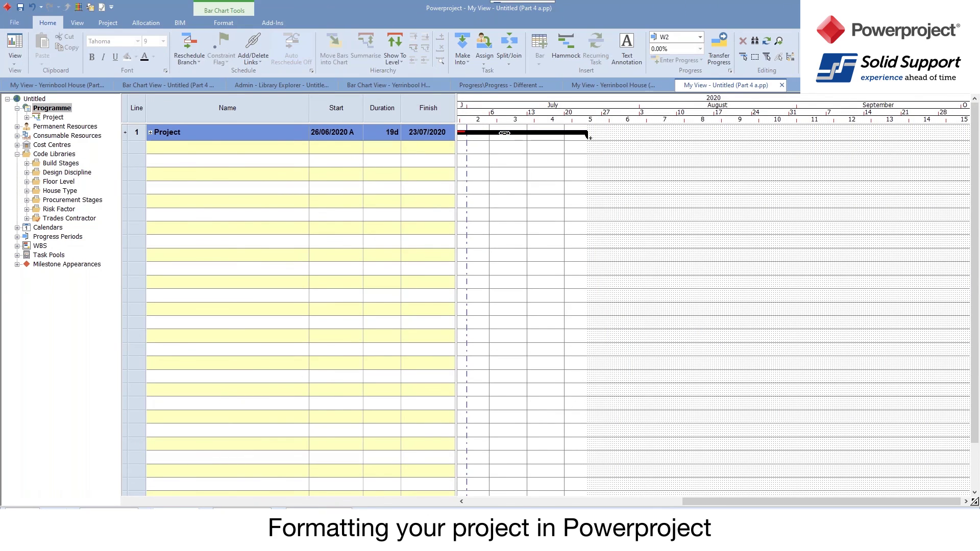
pyautogui.doubleClick(468, 147)
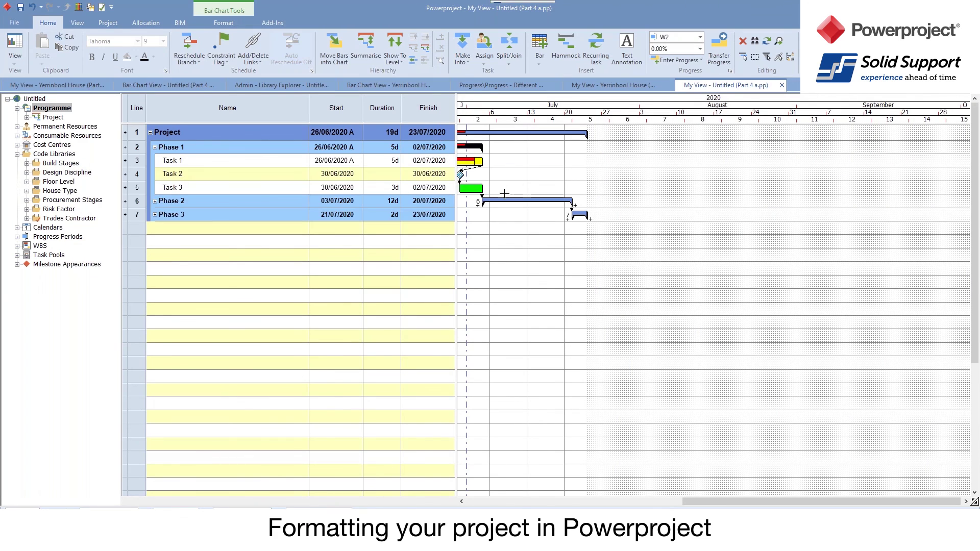
pyautogui.doubleClick(503, 200)
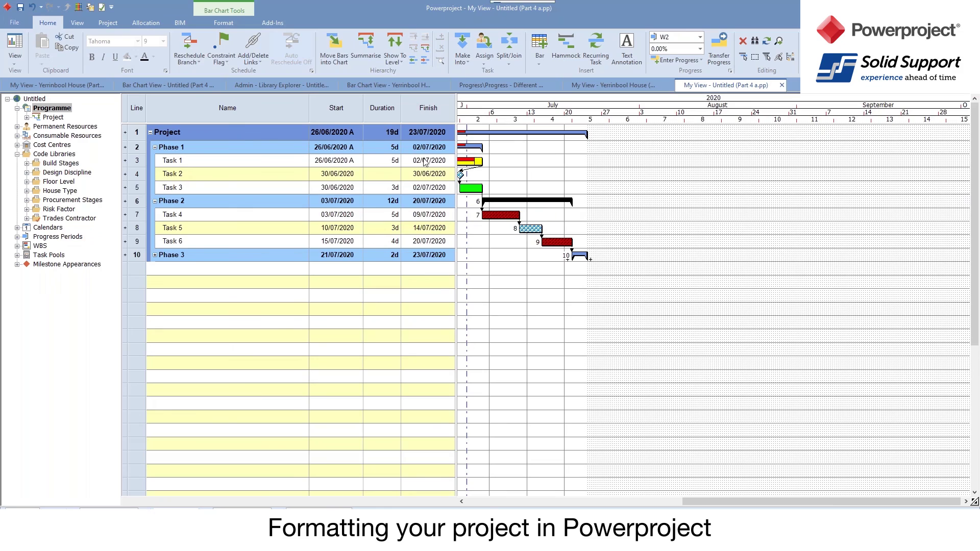
pyautogui.rightClick(60, 209)
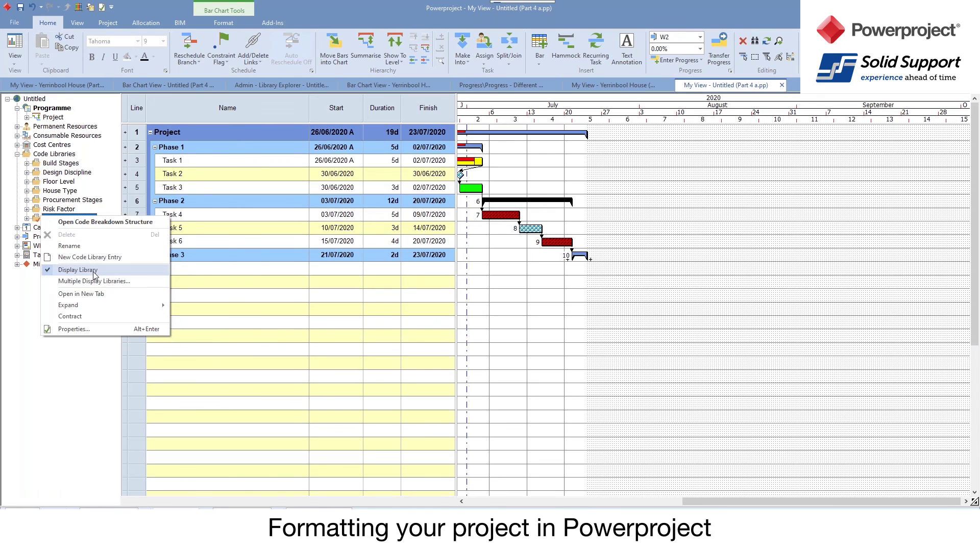
pyautogui.click(99, 274)
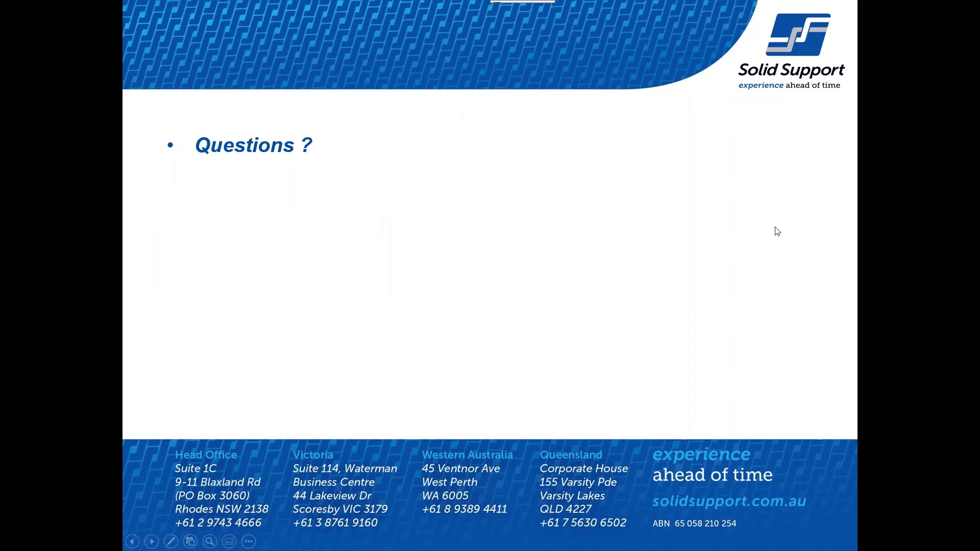
# Return to the PowerPoint slide show and advance it to the Thank you slide
pyautogui.click(653, 196)
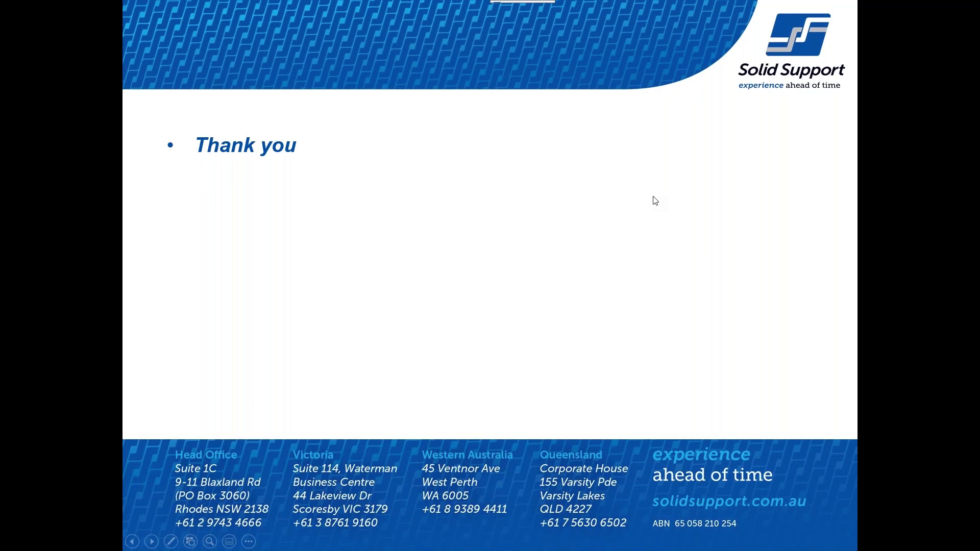